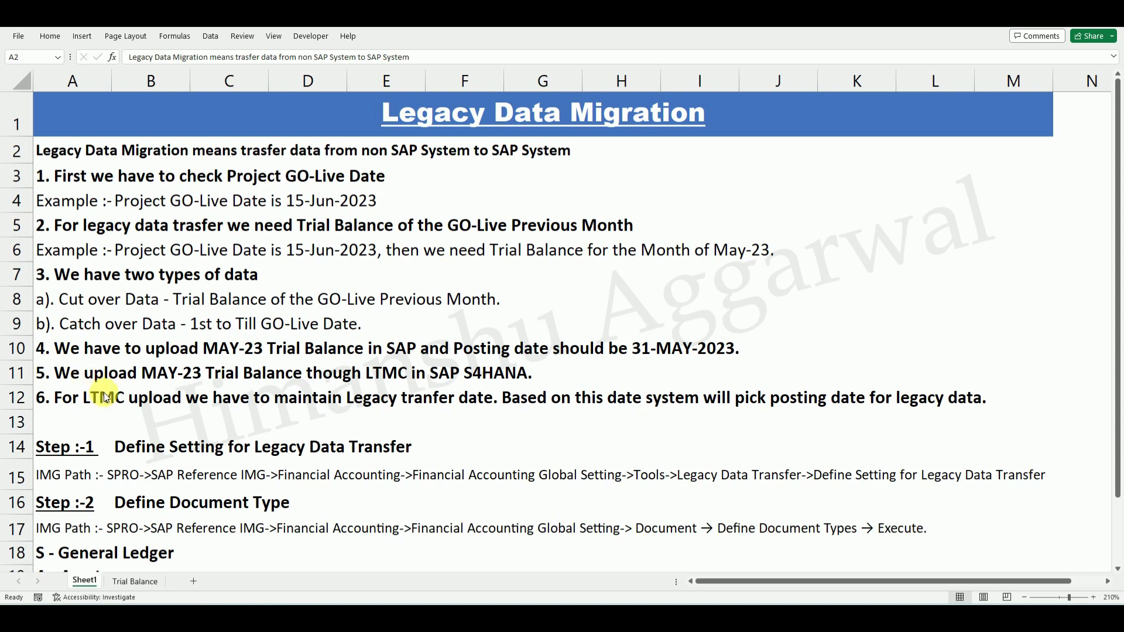
Open the Trial Balance sheet and examine the debit and credit amounts of the accounts from Capital to Sales
left_click(135, 584)
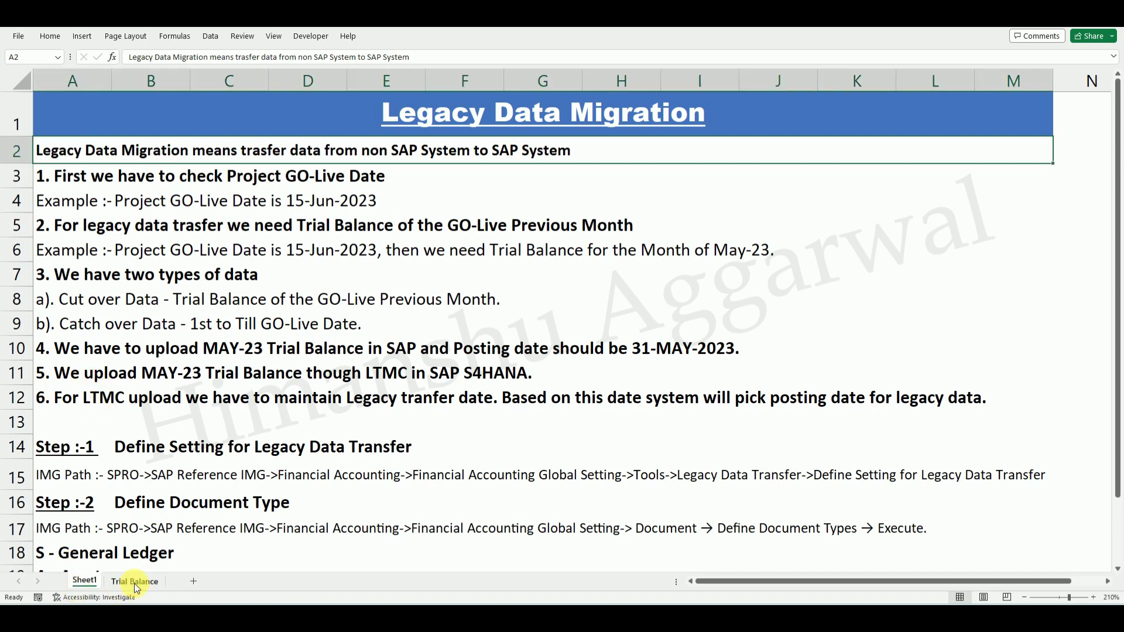
left_click(135, 581)
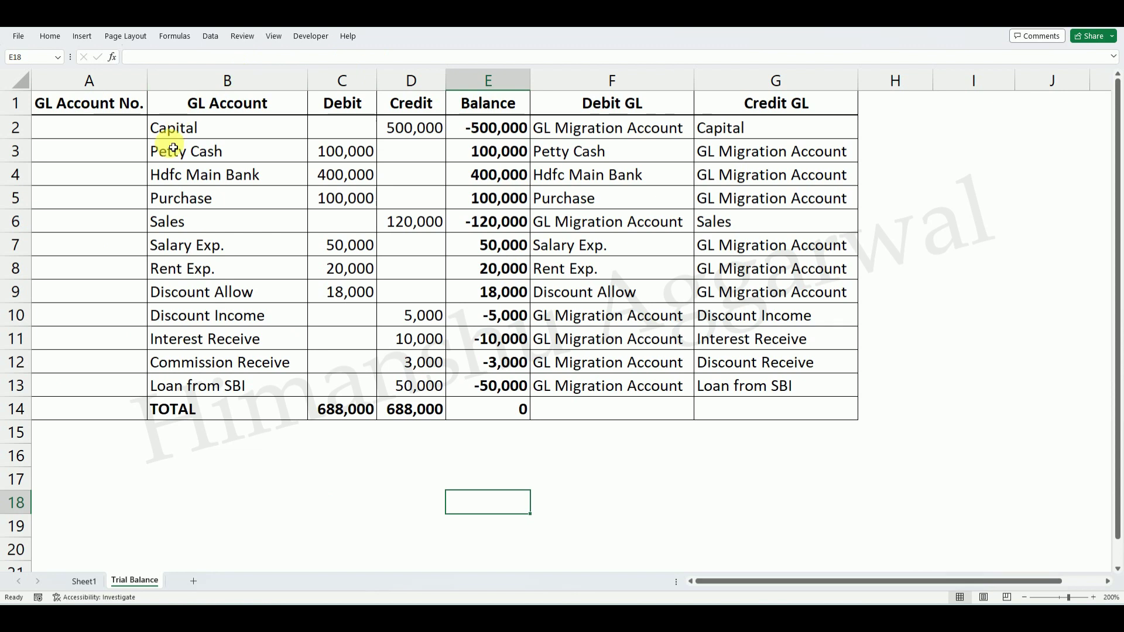
left_click(207, 128)
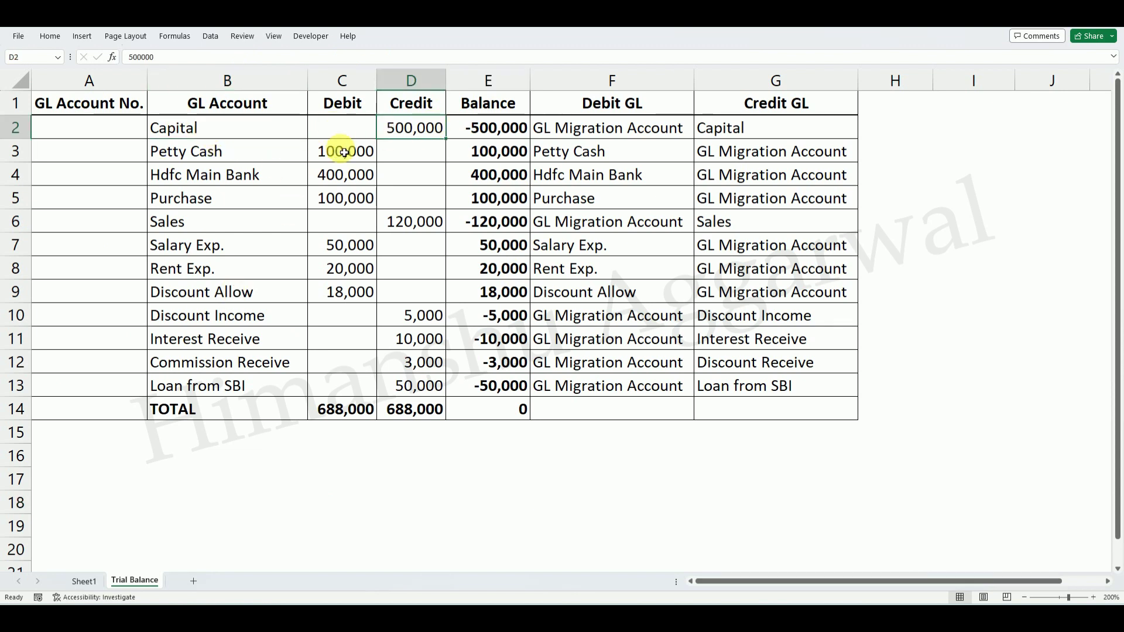
left_click(241, 153)
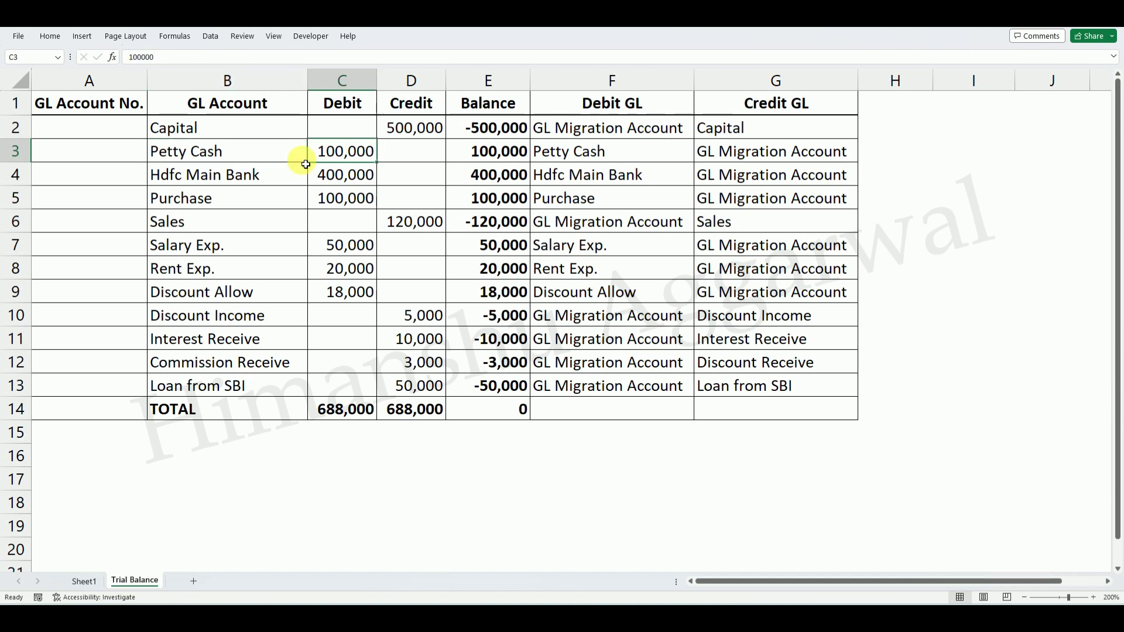
left_click(264, 176)
left_click(367, 180)
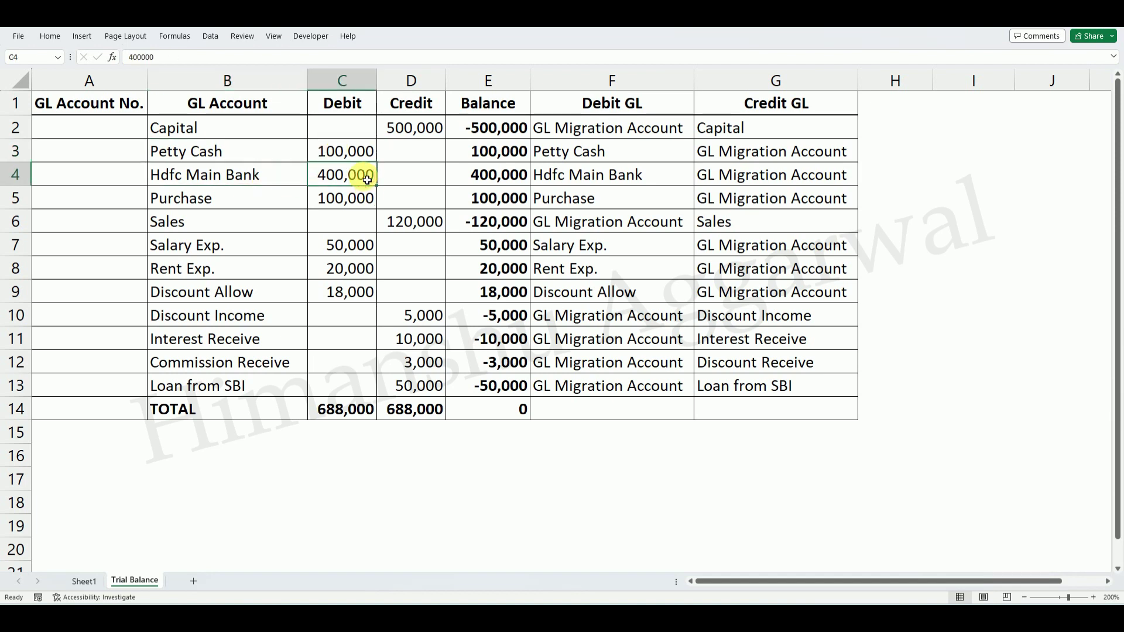
left_click(231, 196)
left_click(341, 201)
left_click(259, 224)
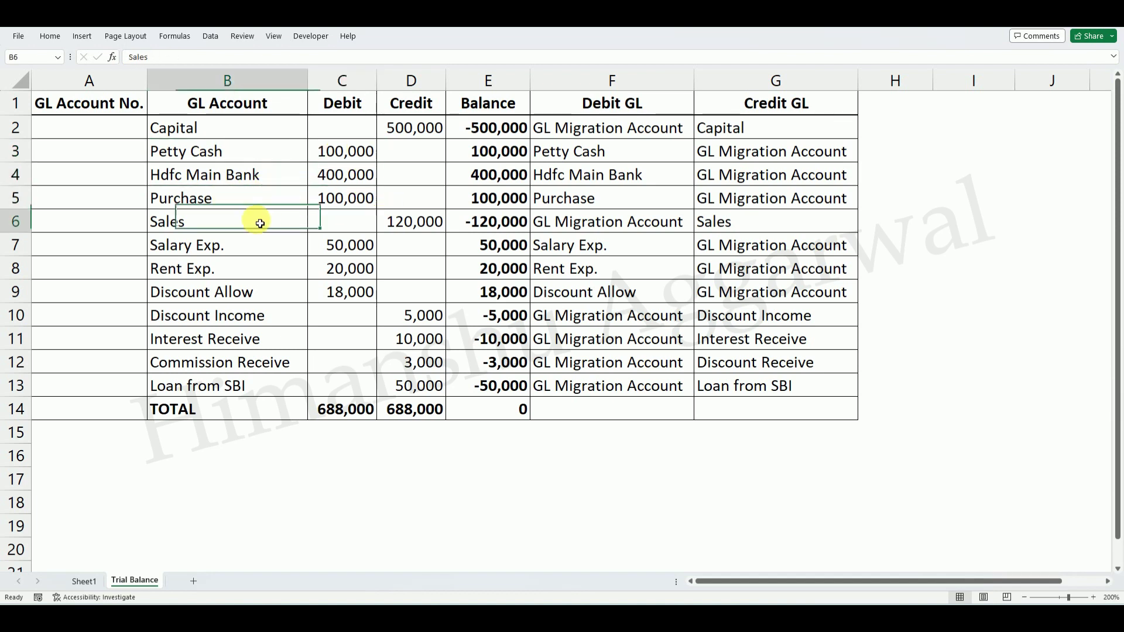
left_click(401, 221)
Examine the GL account list down to Loan from SBI and compare the debit and credit totals
left_click_drag(217, 136, 273, 392)
left_click(273, 392)
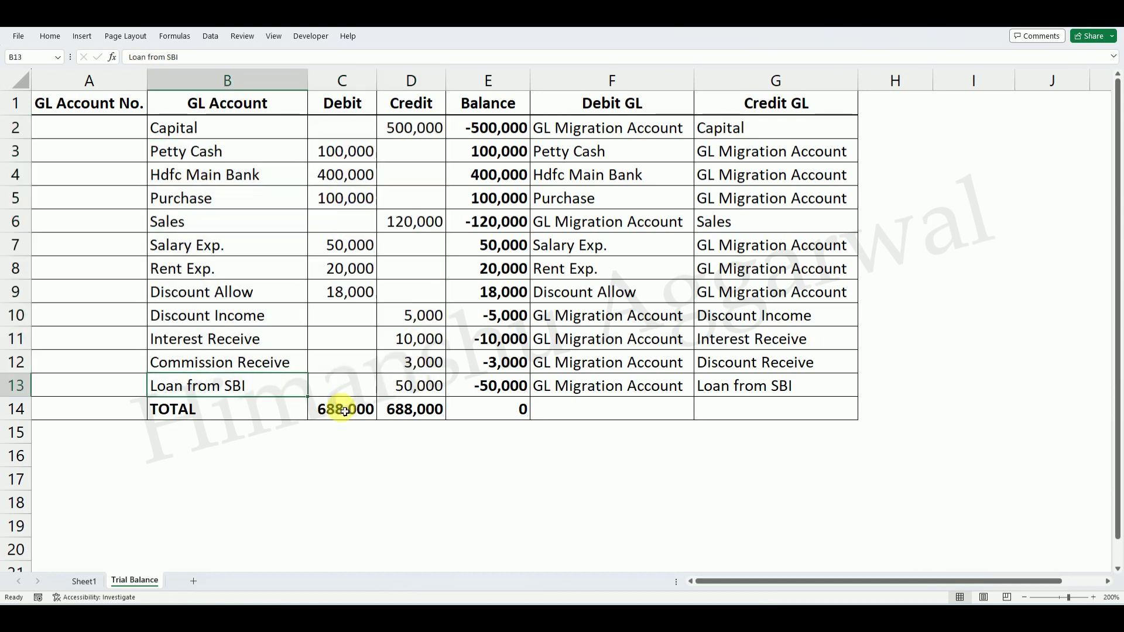
left_click(340, 410)
left_click(414, 409)
left_click(333, 412)
left_click(412, 410)
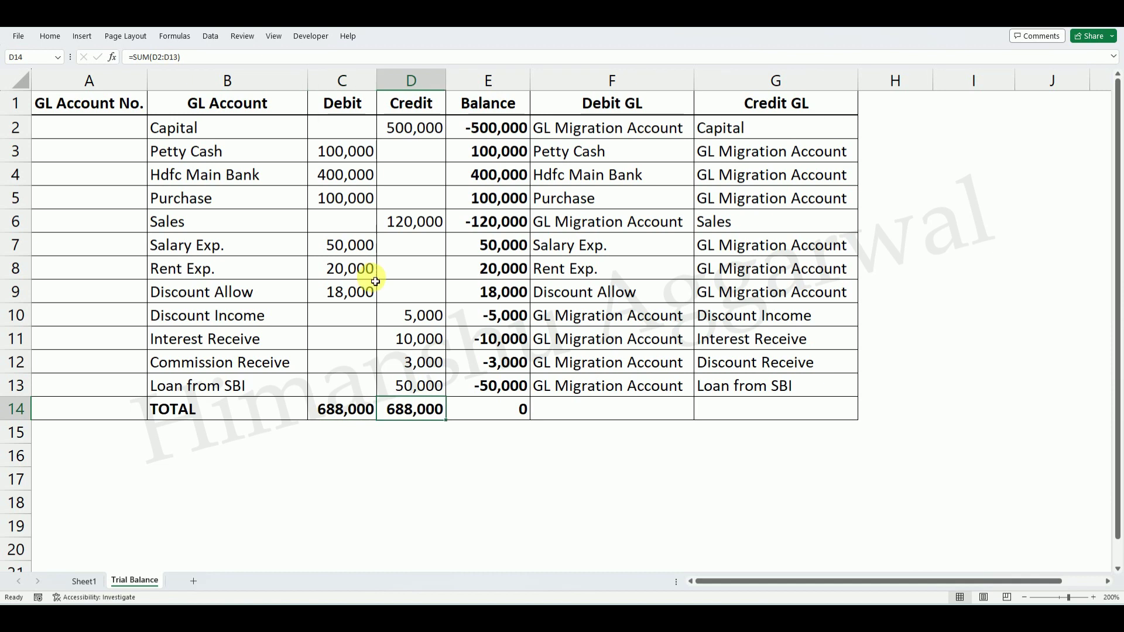
left_click(227, 151)
left_click(237, 193)
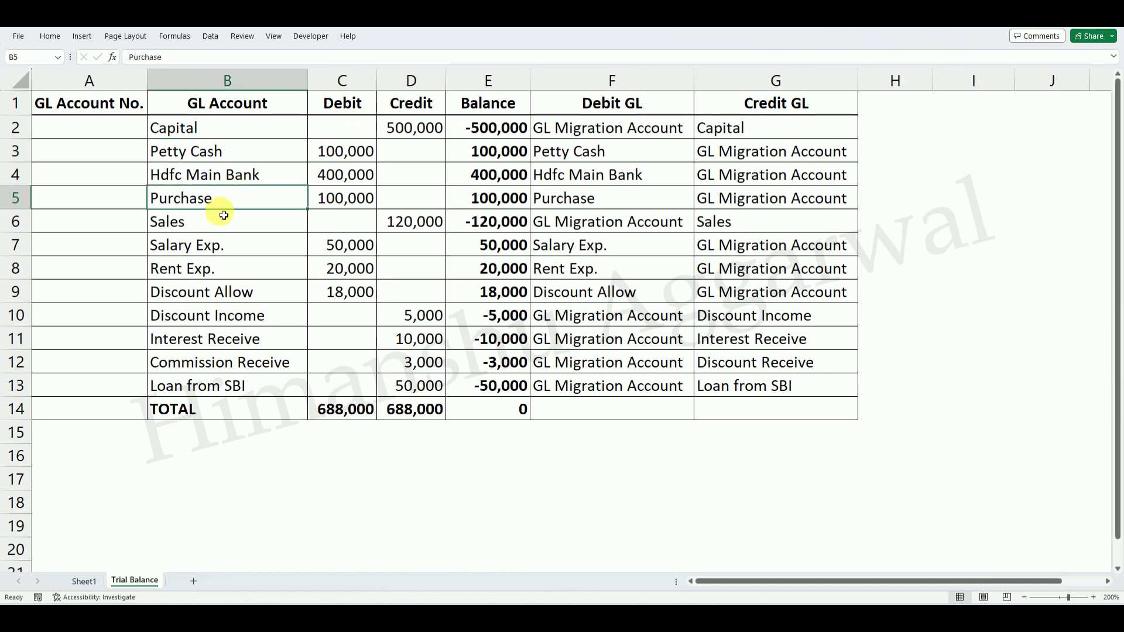
left_click(212, 228)
left_click(209, 271)
left_click(205, 340)
left_click(218, 385)
Examine the document type codes for general ledger, assets, customer, vendor and materials on Sheet1
left_click(83, 581)
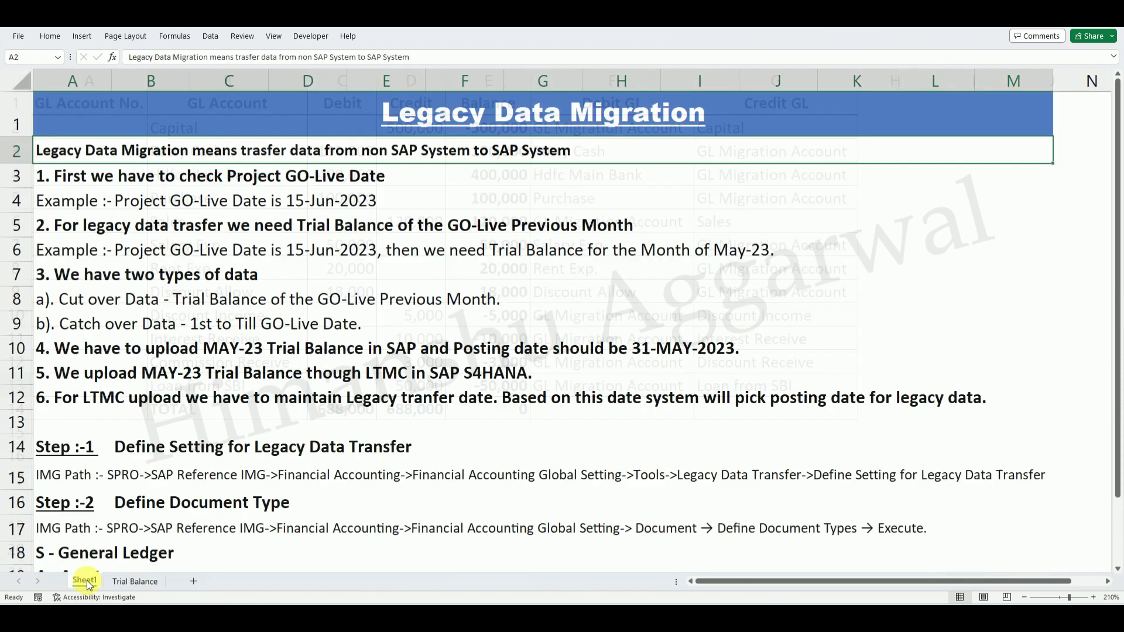
scroll(1041, 336, "down", 1)
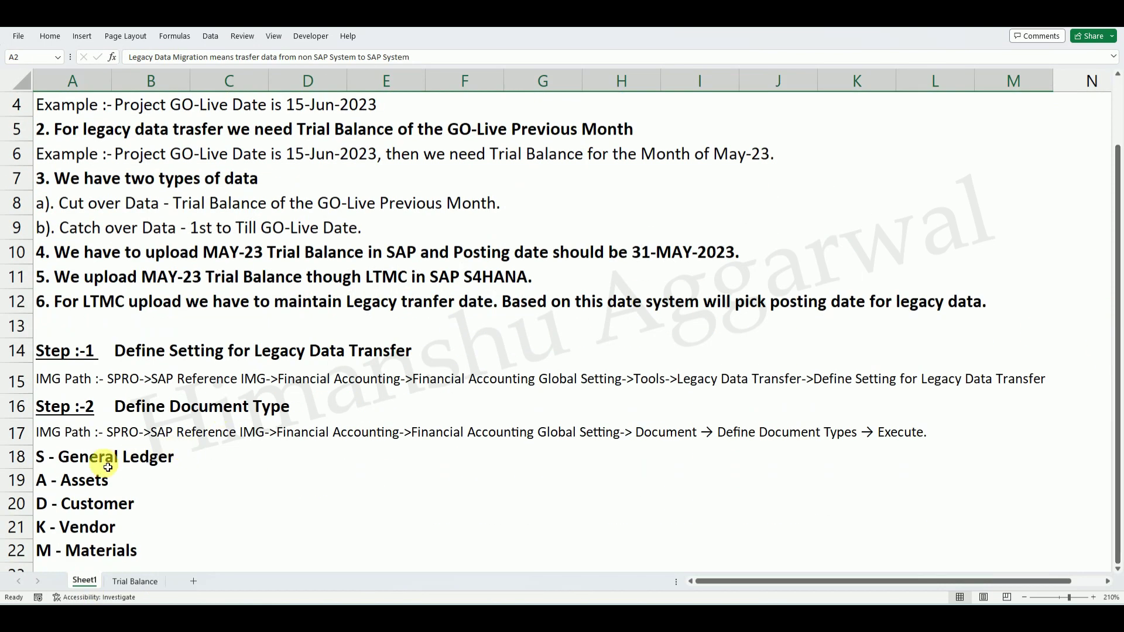
left_click(102, 457)
left_click(1093, 597)
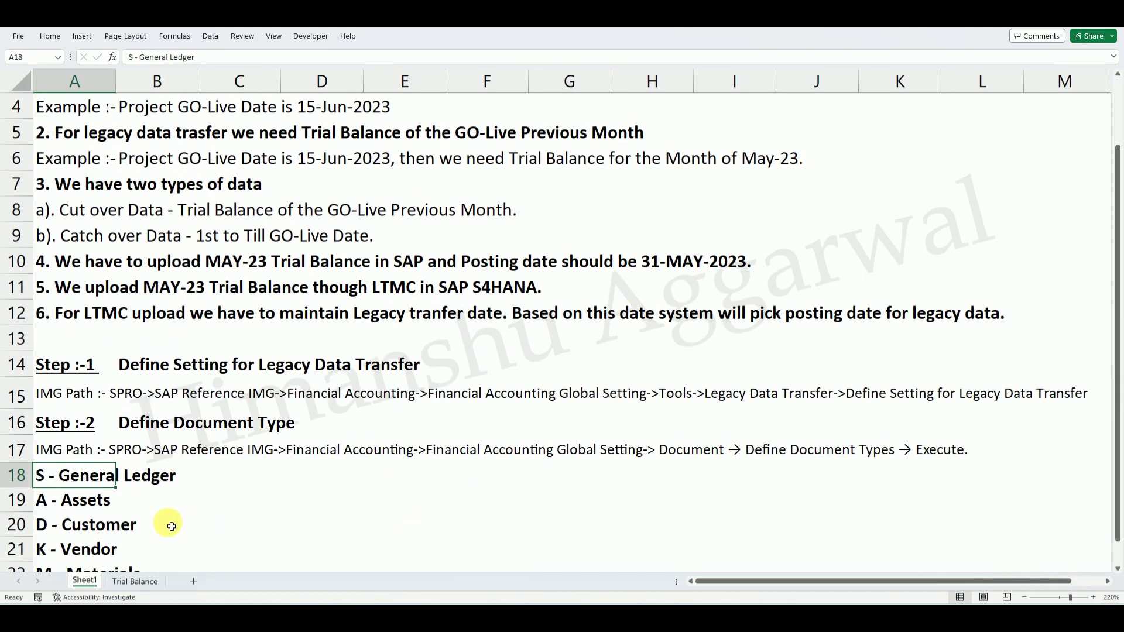
left_click(166, 524)
scroll(1116, 285, "down", 1)
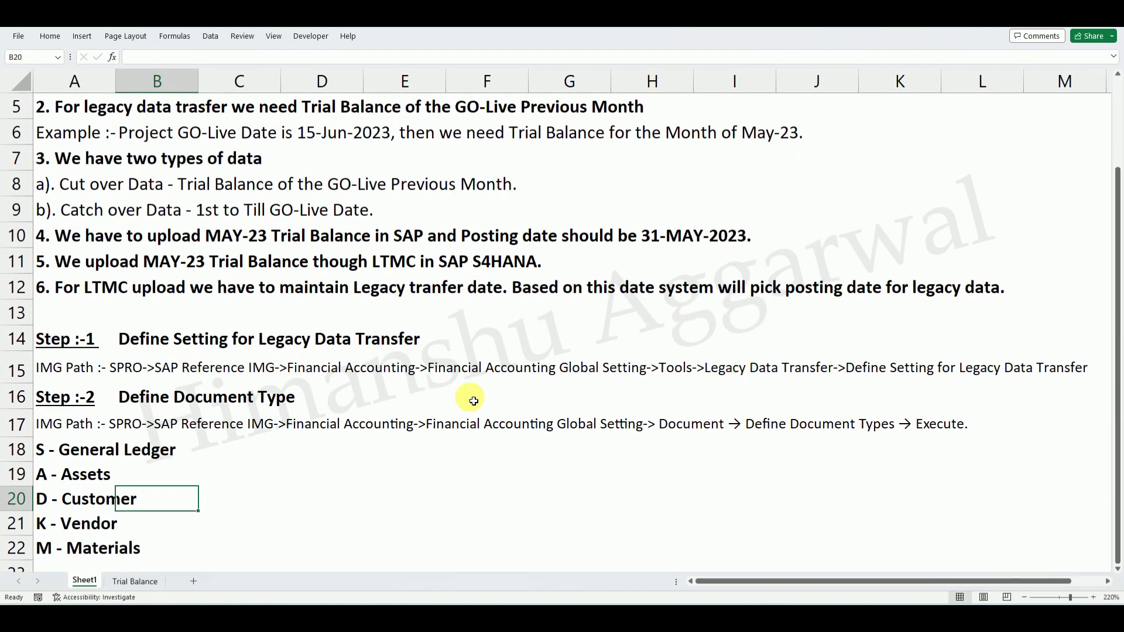
left_click(44, 485)
left_click(88, 507)
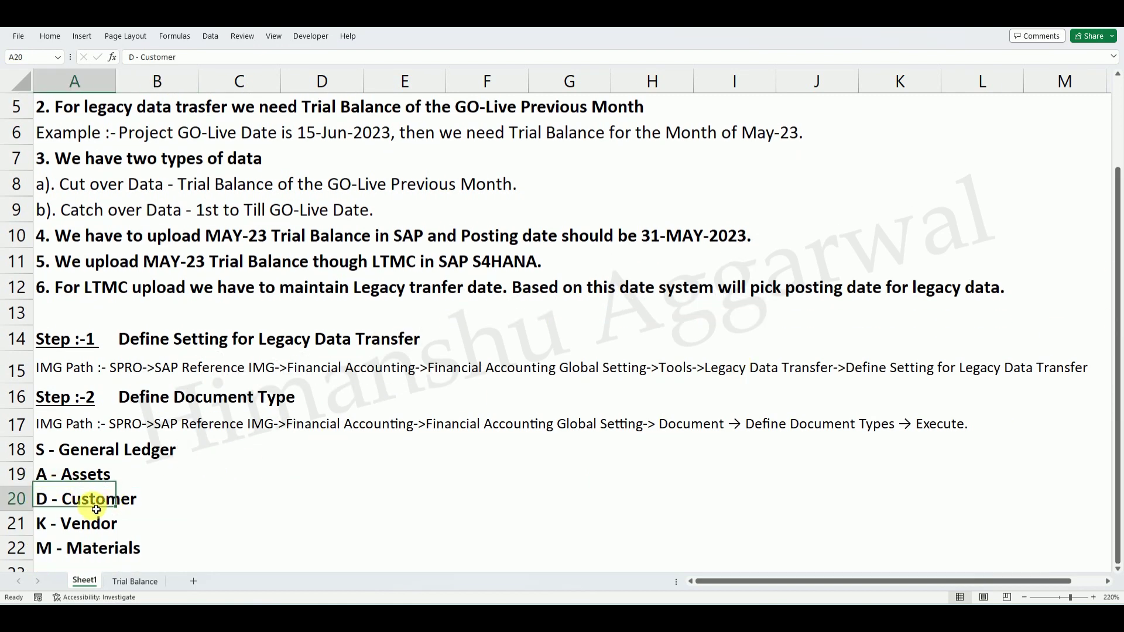
left_click(102, 527)
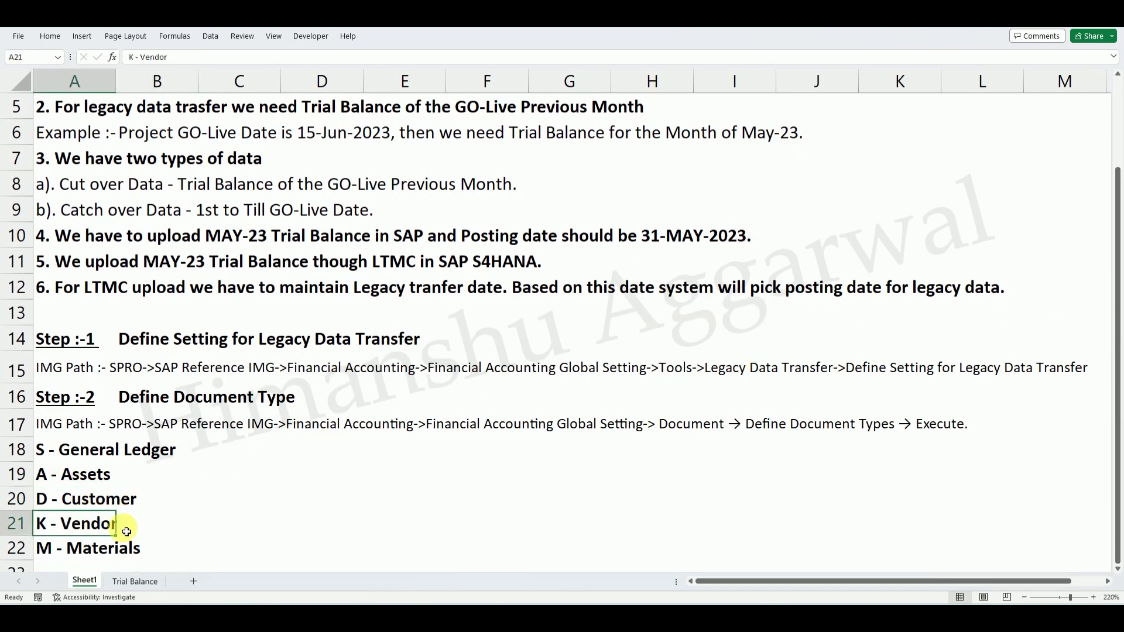
left_click(76, 548)
left_click_drag(82, 471, 180, 481)
left_click_drag(73, 478, 180, 481)
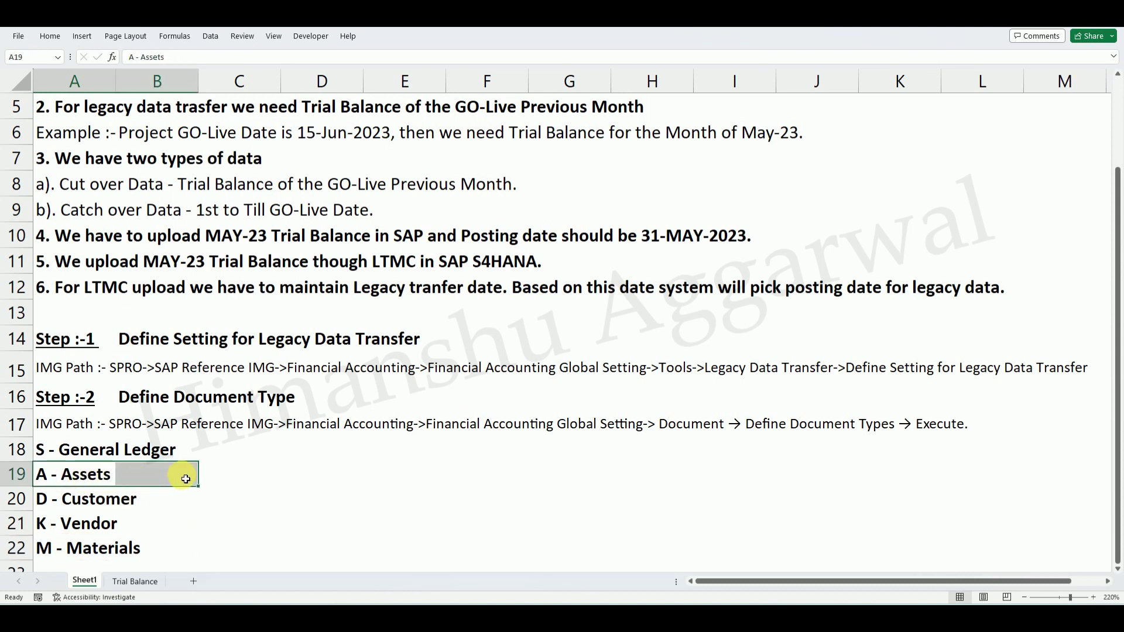
left_click_drag(74, 497, 157, 526)
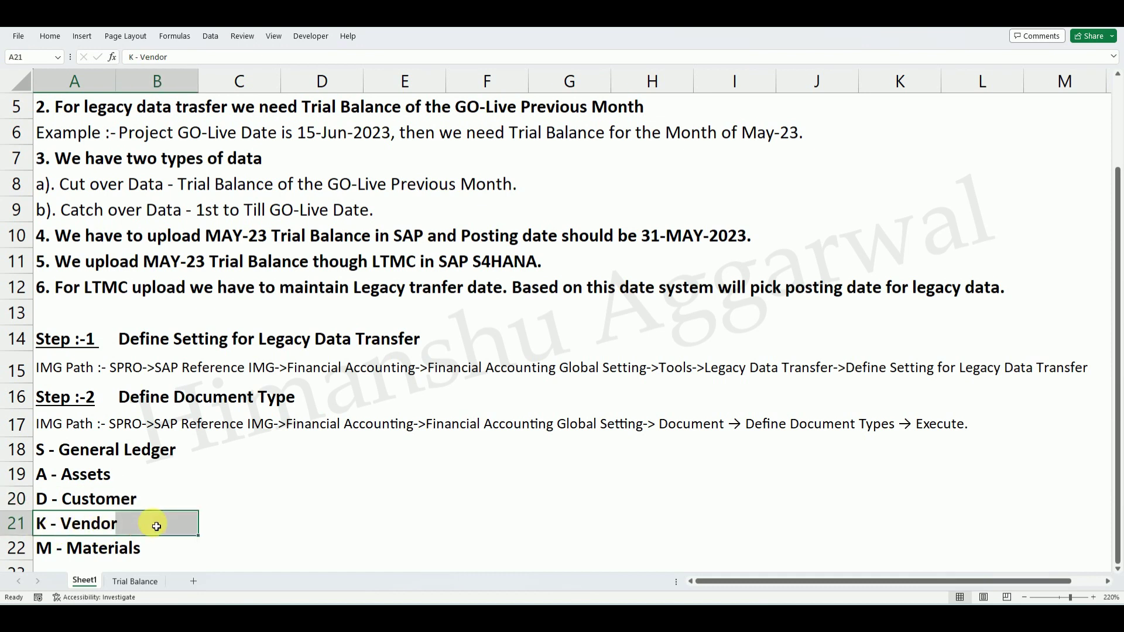
left_click_drag(73, 525, 188, 530)
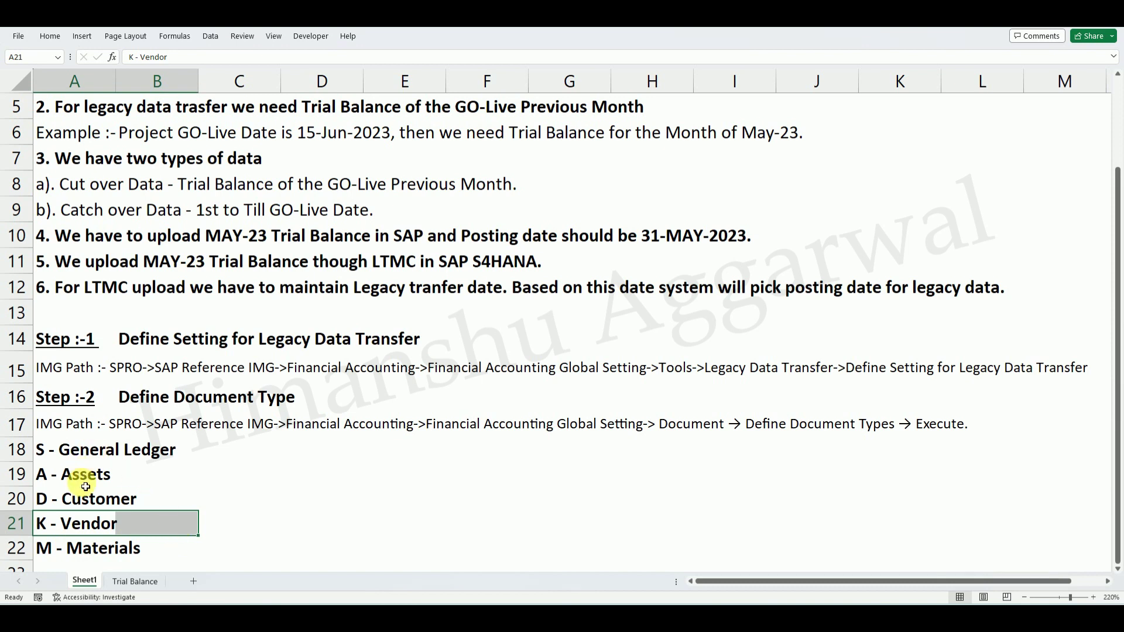
left_click_drag(81, 449, 179, 462)
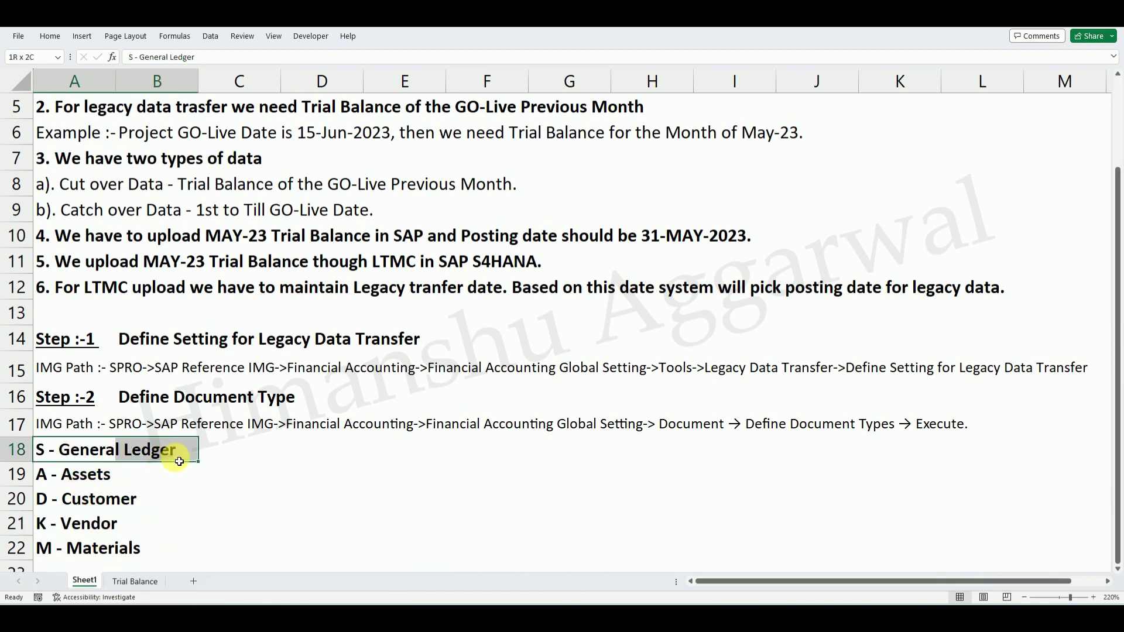
Return to the Trial Balance sheet and review the GL Account, Debit and Credit columns for rows 2 to 13
left_click(135, 580)
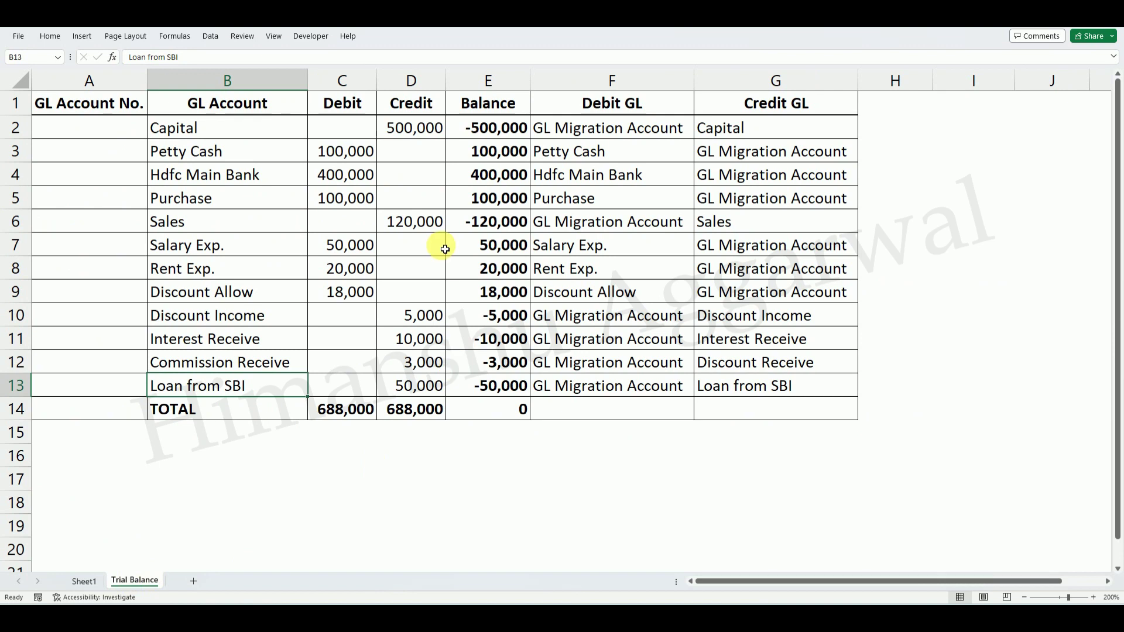
left_click_drag(182, 128, 408, 380)
left_click_drag(231, 125, 269, 364)
left_click_drag(344, 133, 351, 381)
left_click_drag(403, 126, 420, 384)
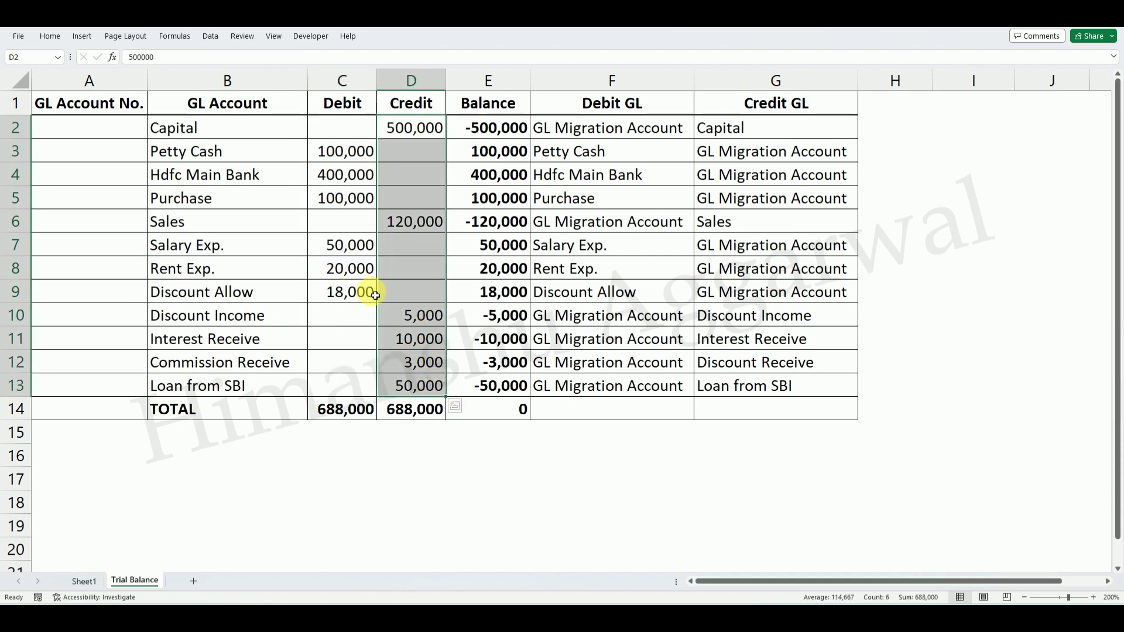
Enter the formula =C2-D2 in cell E2 to calculate the Capital balance as debit minus credit
left_click(488, 107)
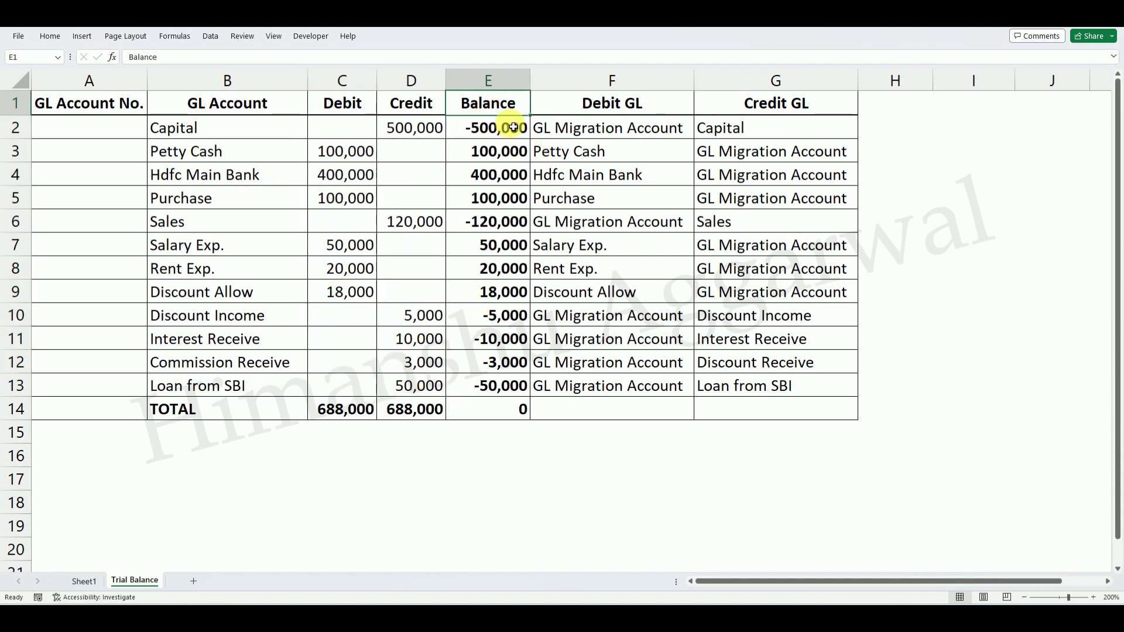
left_click(494, 130)
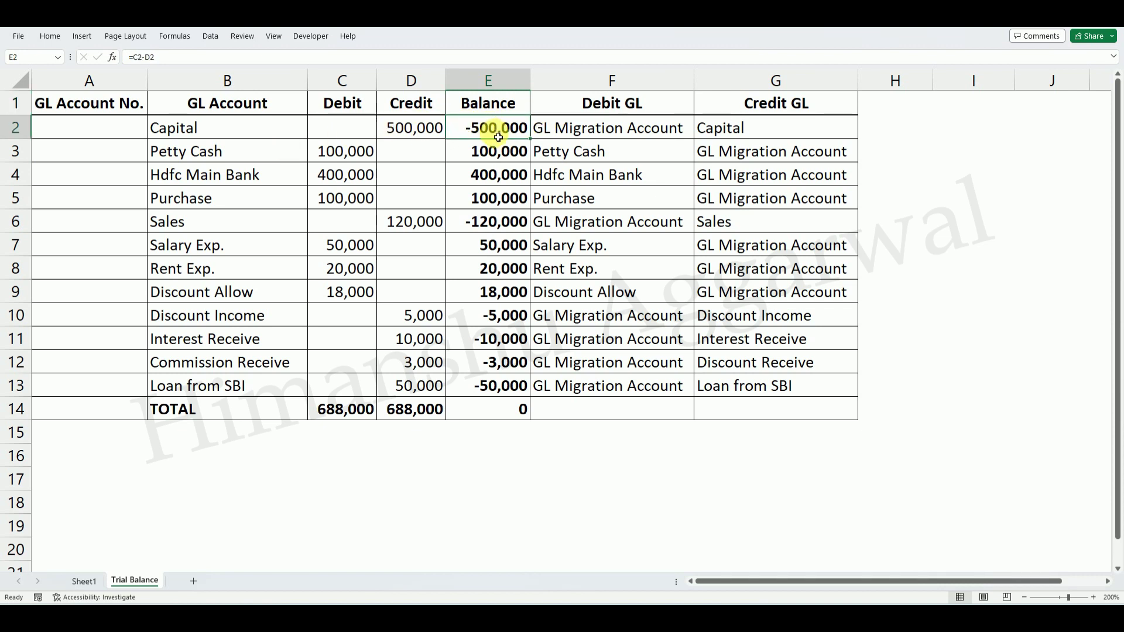
type("=")
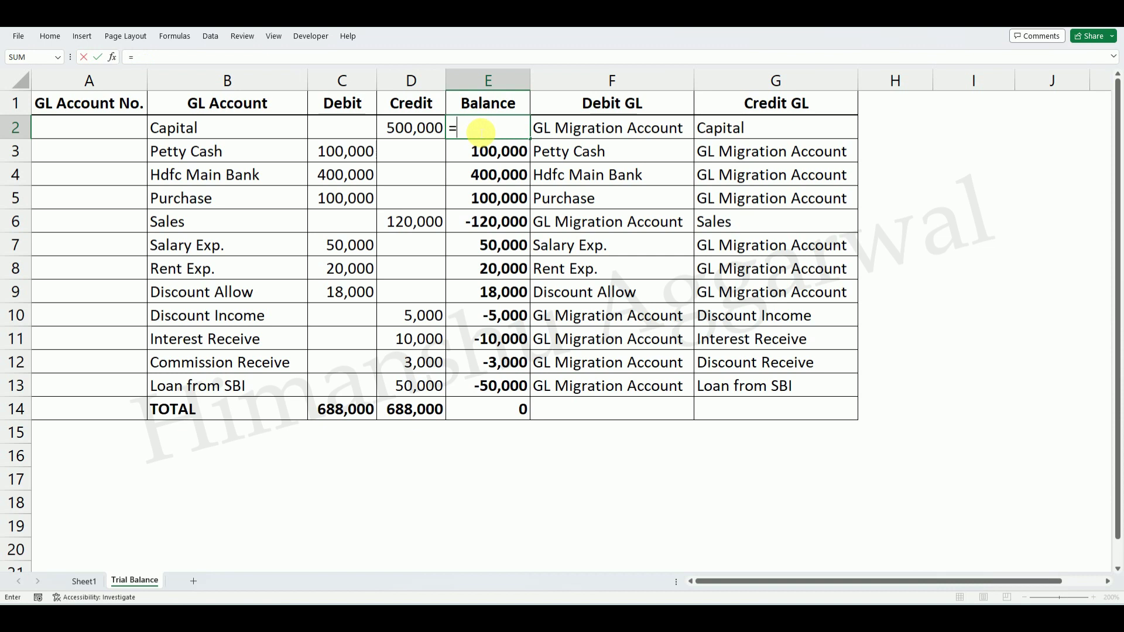
left_click(345, 128)
type("-")
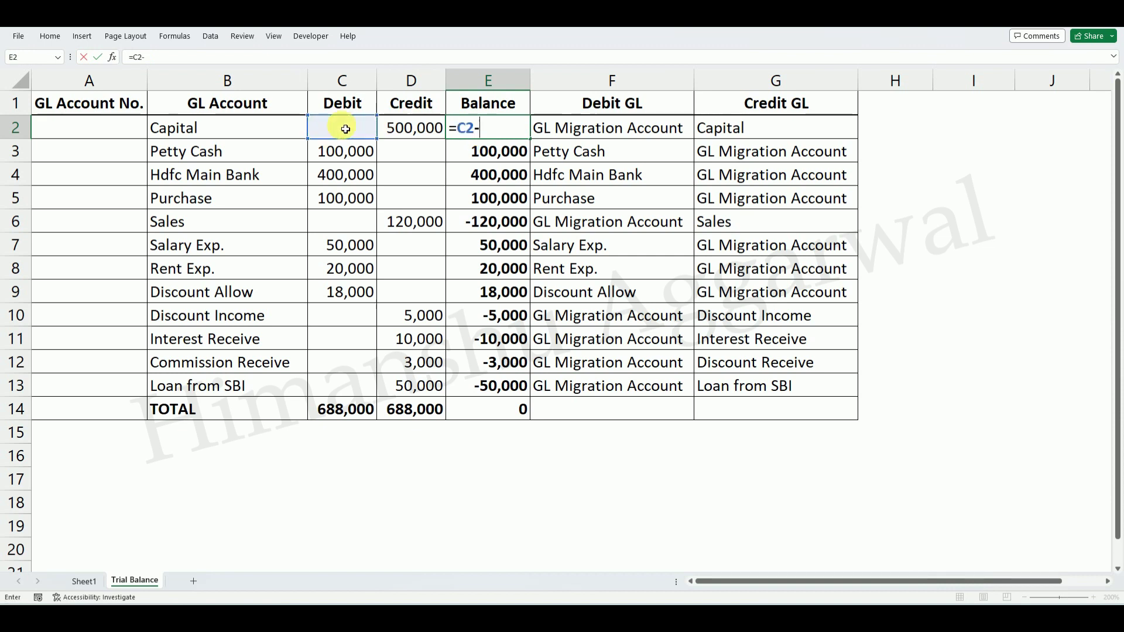
left_click(405, 129)
key("Return")
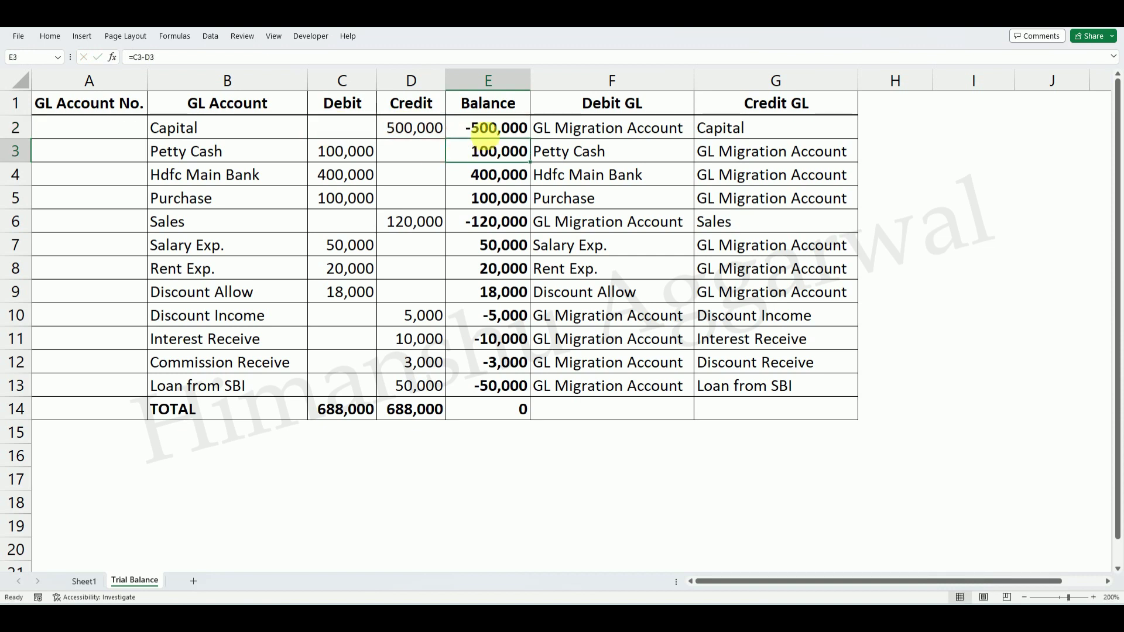
Check the Balance column formulas for Capital through Sales and the total in row 14
left_click(480, 130)
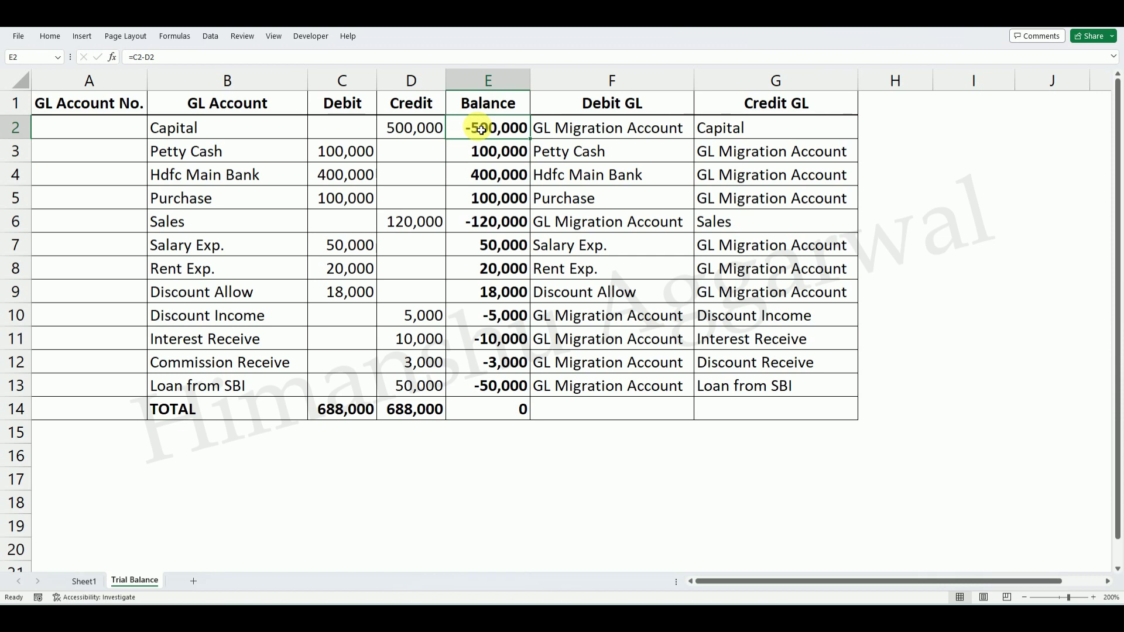
left_click(494, 155)
left_click(499, 176)
left_click(498, 200)
left_click(495, 221)
left_click(509, 412)
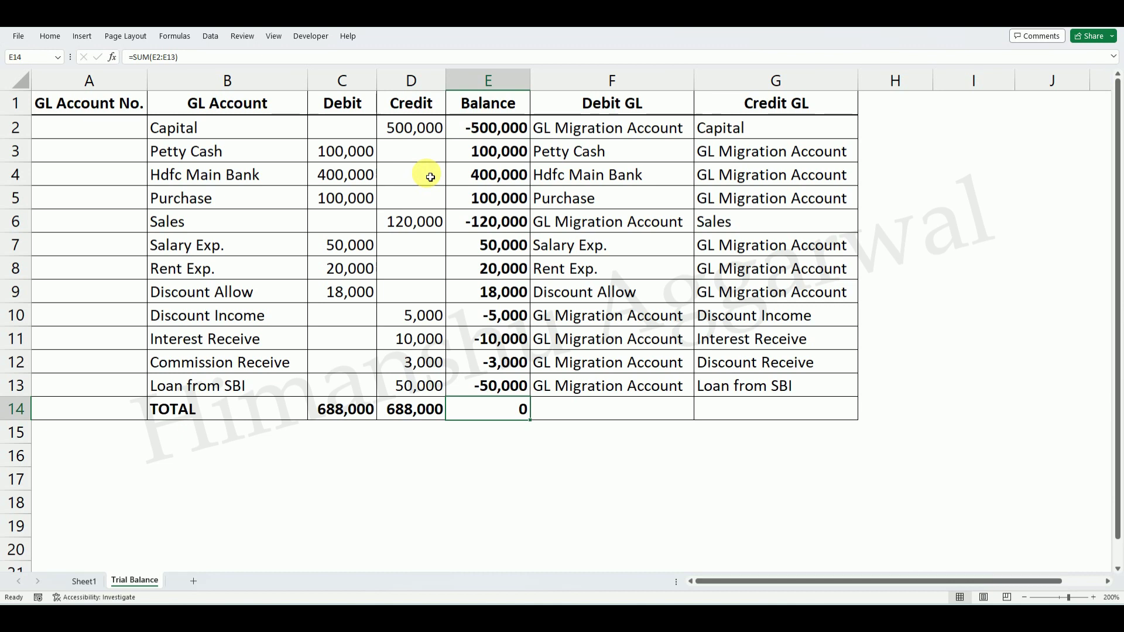
Write a sample entry line below the table with "Capital Cr." in C18 and 500000 in E18
left_click(289, 483)
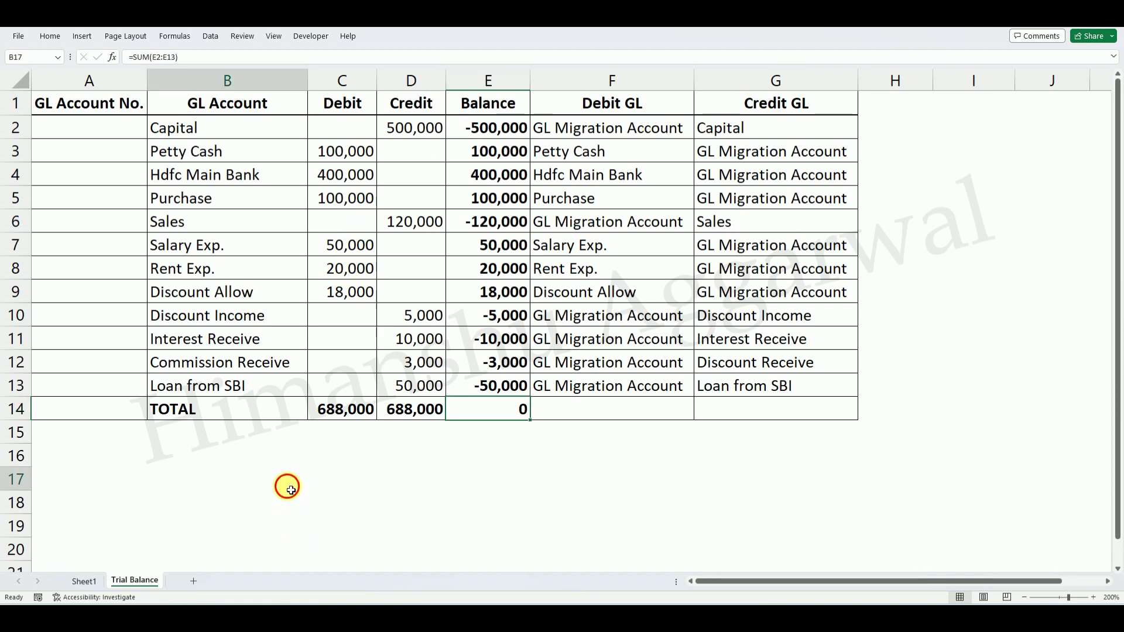
left_click(364, 496)
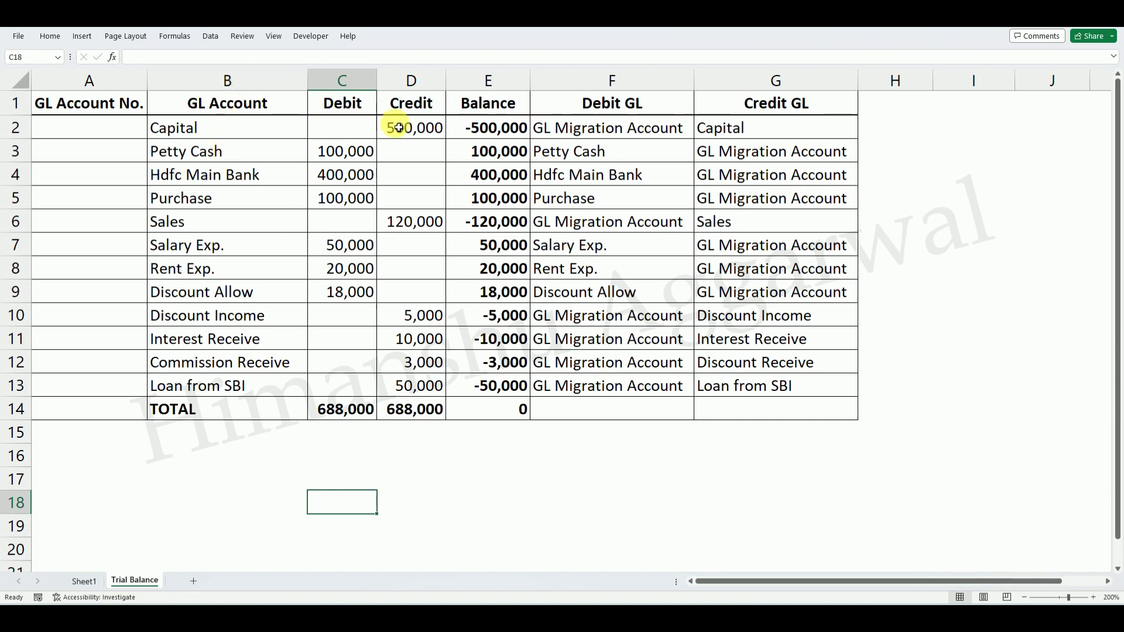
type("Ca")
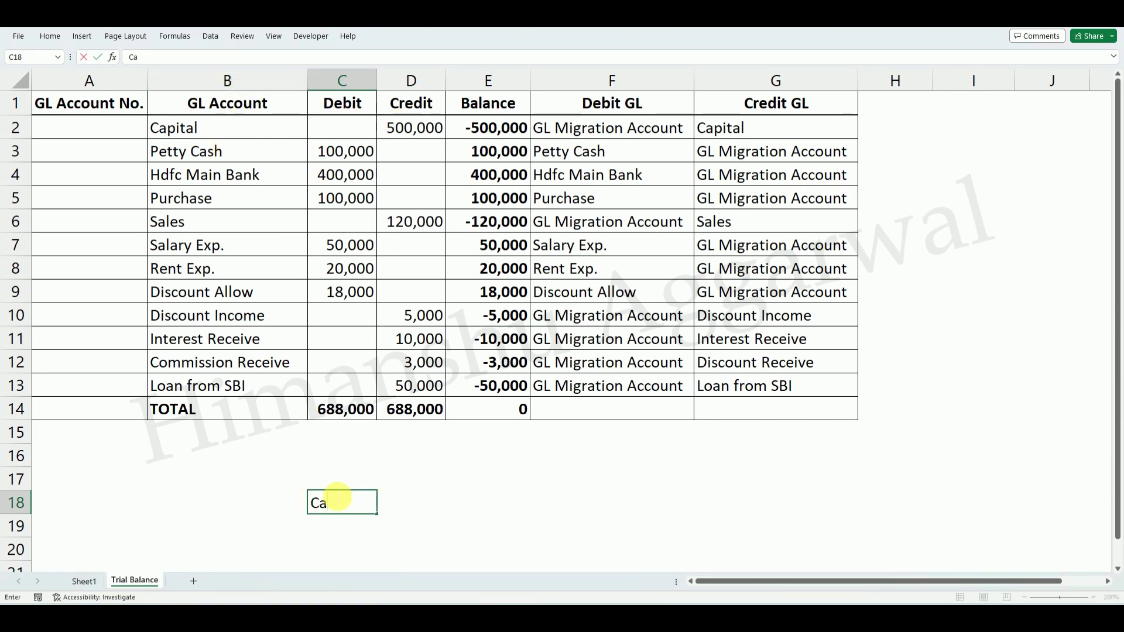
type("pital C")
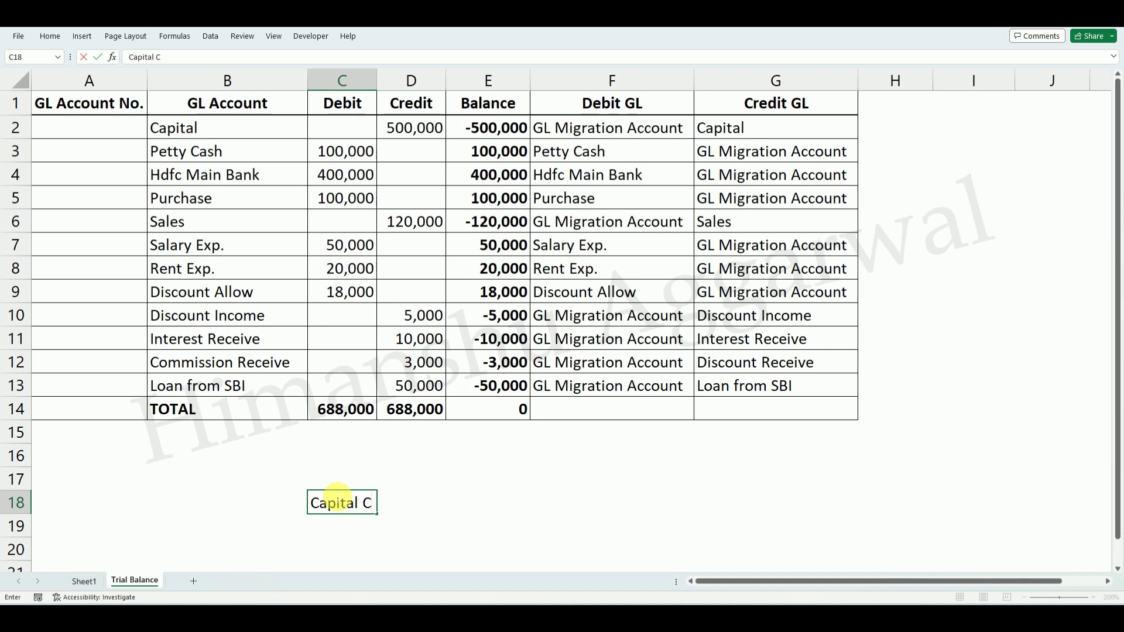
type("r.")
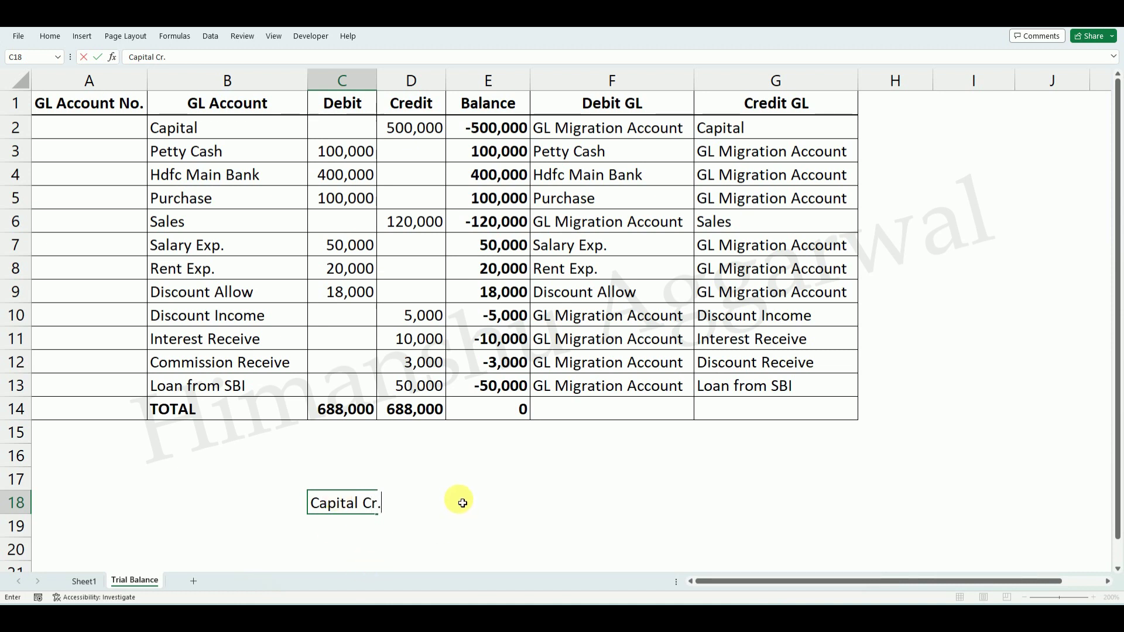
left_click(460, 503)
type("500000")
key("Return")
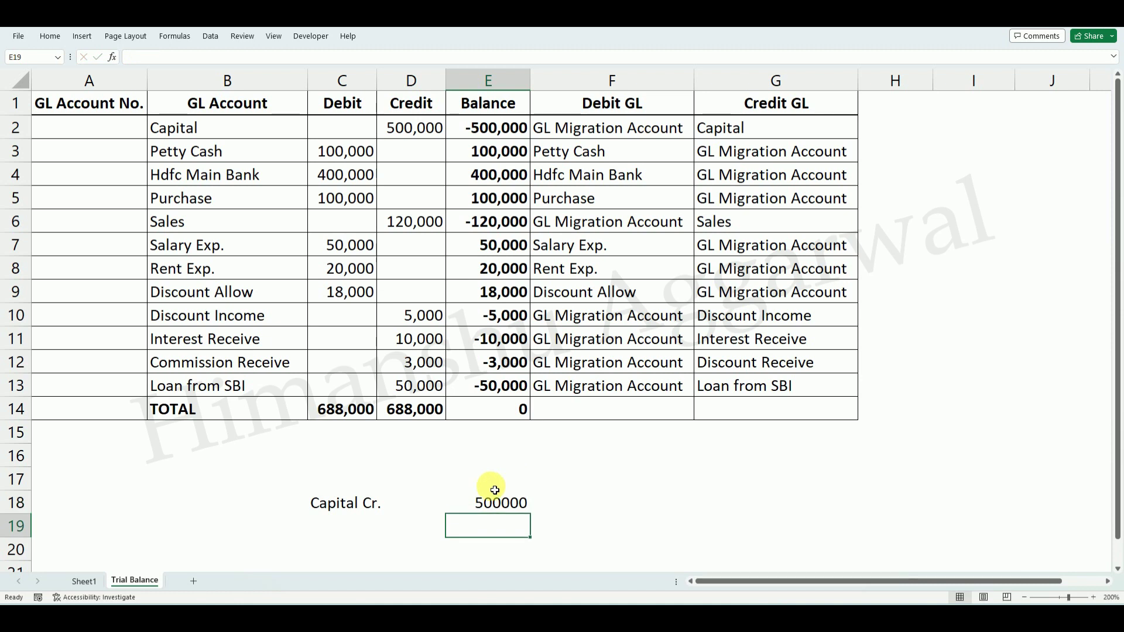
Copy the text "GL Migration Account" from the Capital row's Debit GL cell into C17, above the Capital Cr. line
left_click(357, 511)
left_click(512, 508)
left_click(371, 504)
left_click(340, 478)
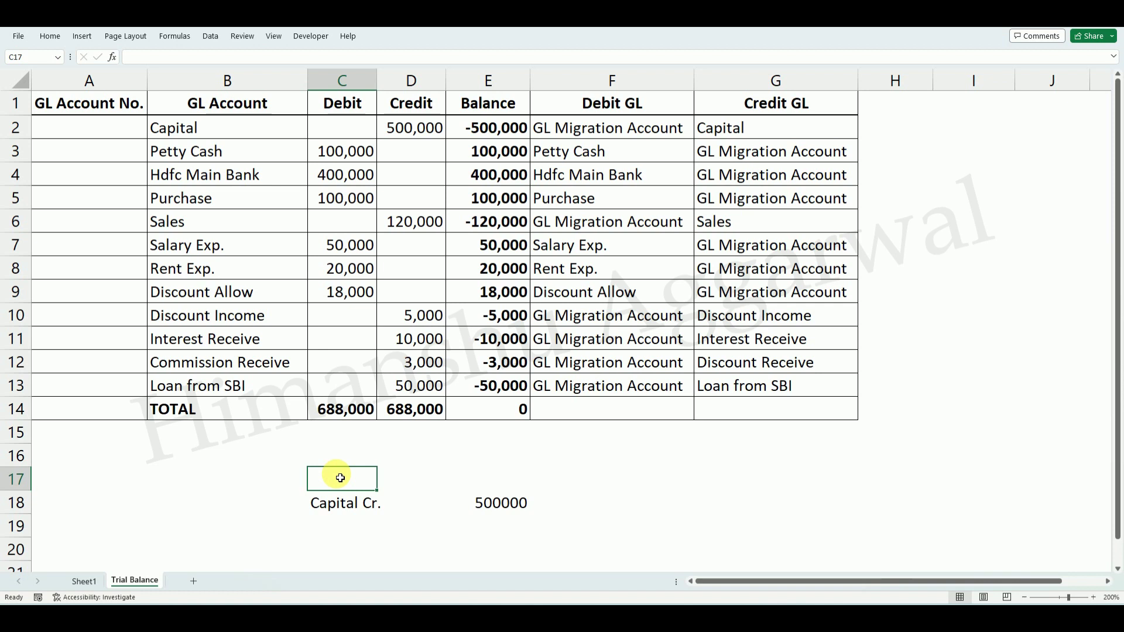
double_click(690, 131)
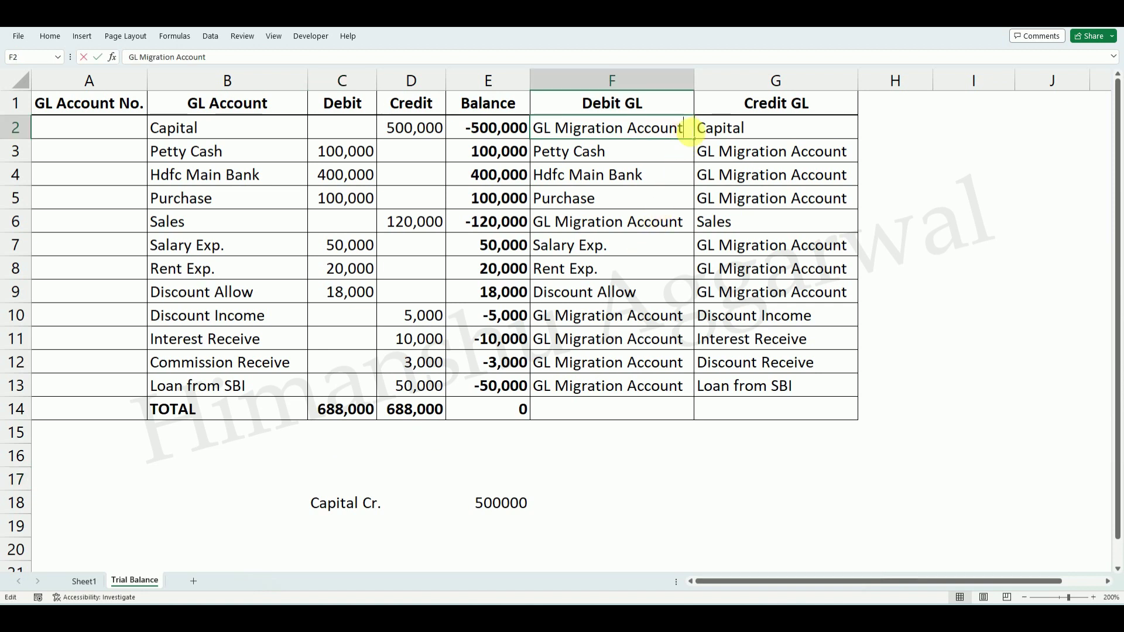
left_click_drag(690, 131, 459, 125)
key("ctrl+c")
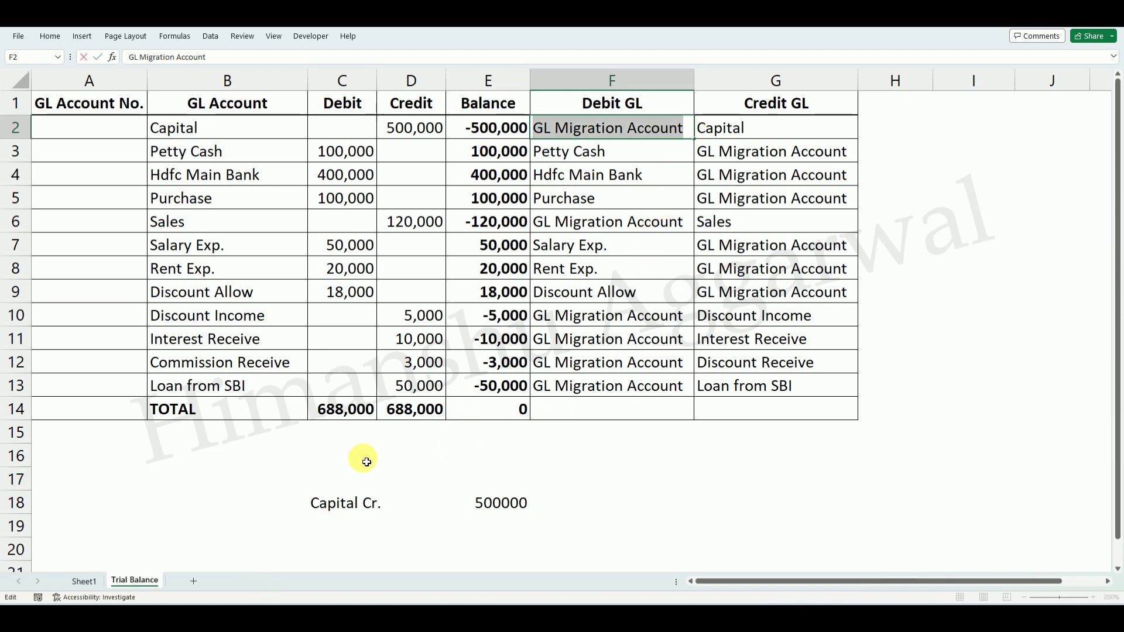
left_click(327, 472)
key("ctrl+v")
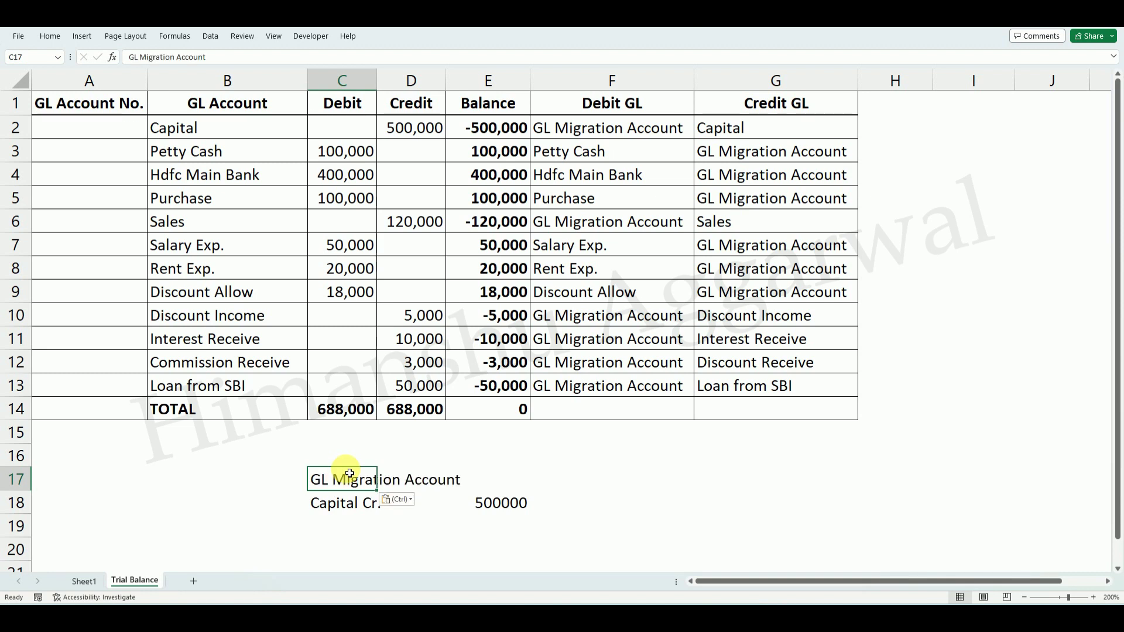
Enter 500000 in E17 as the amount of the GL Migration Account line
left_click(487, 475)
type("5000")
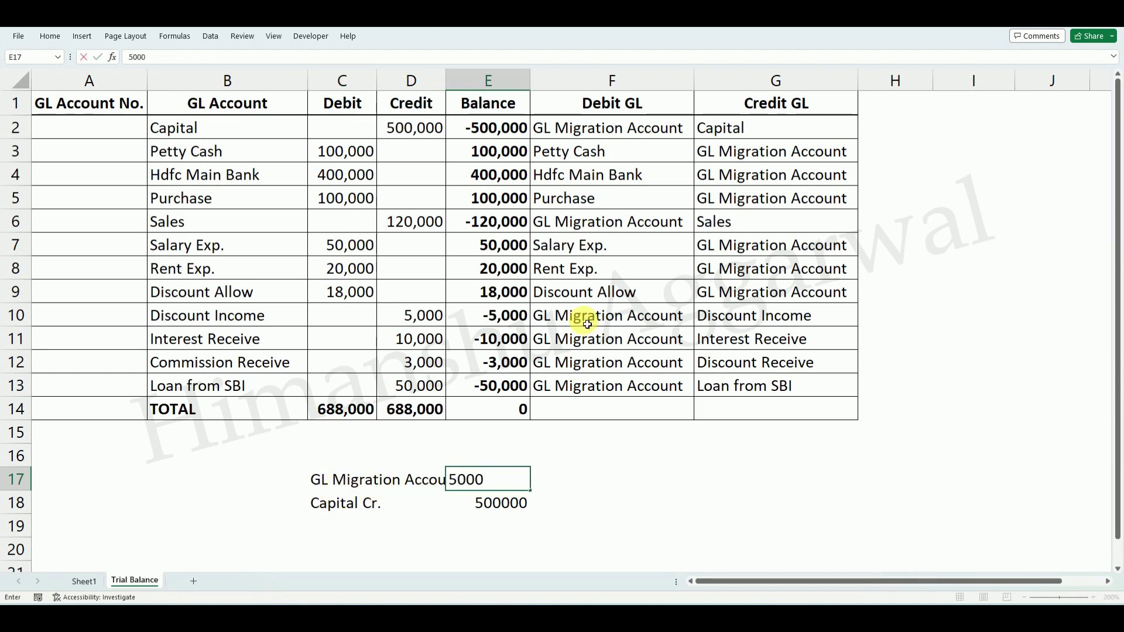
type("00")
key("Return")
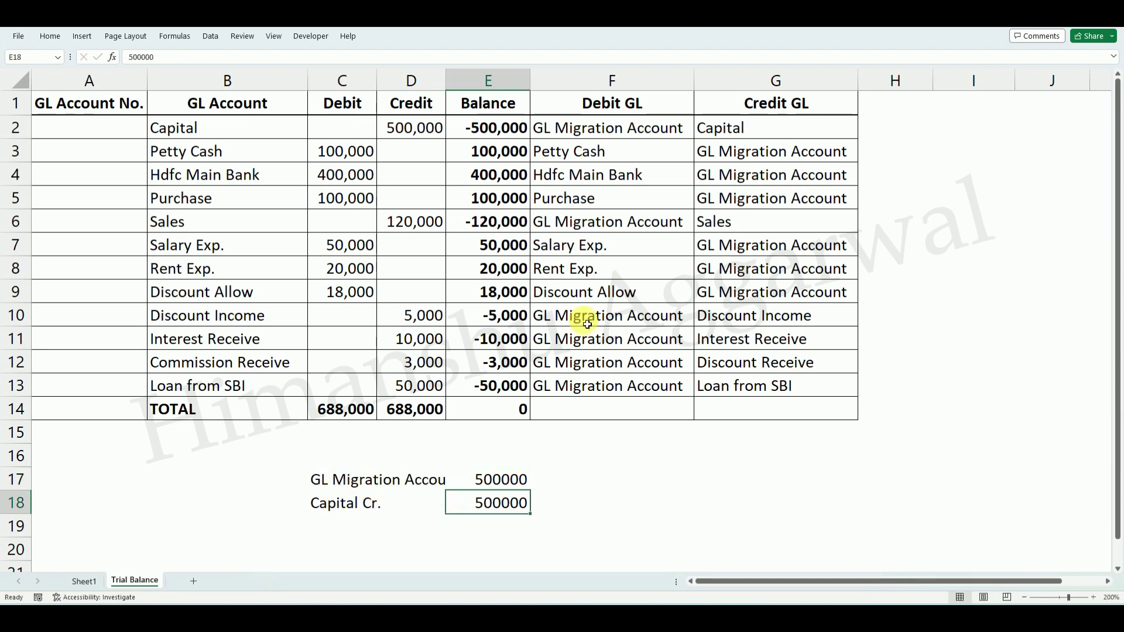
Review the Debit GL and Credit GL pairing of each account from Capital through Sales in rows 2 to 6
left_click(606, 127)
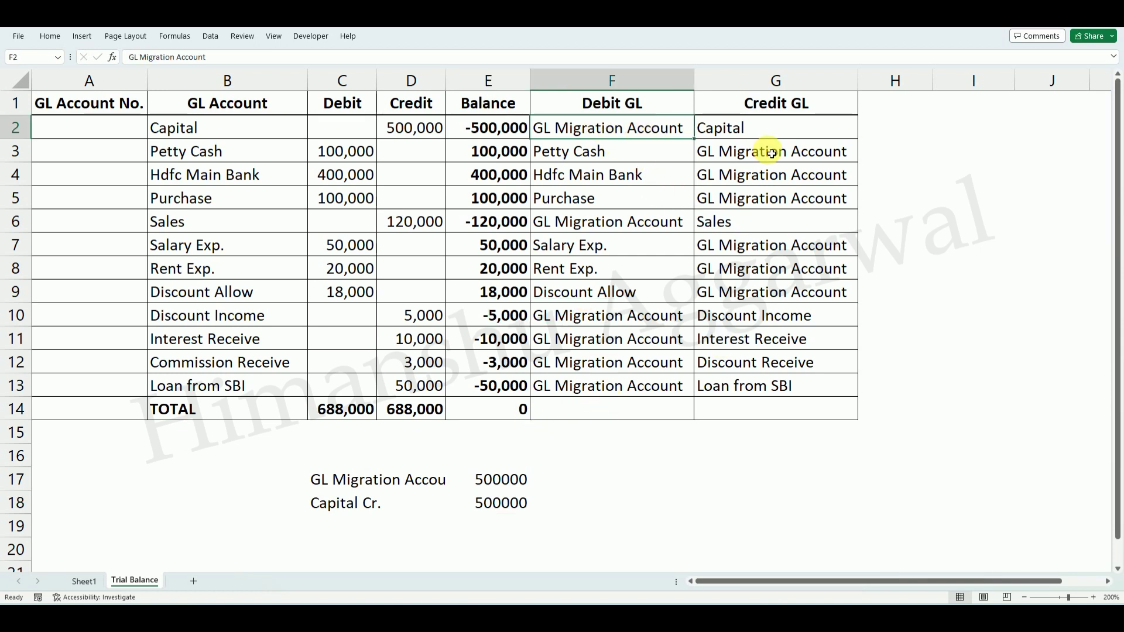
left_click(721, 129)
left_click(602, 151)
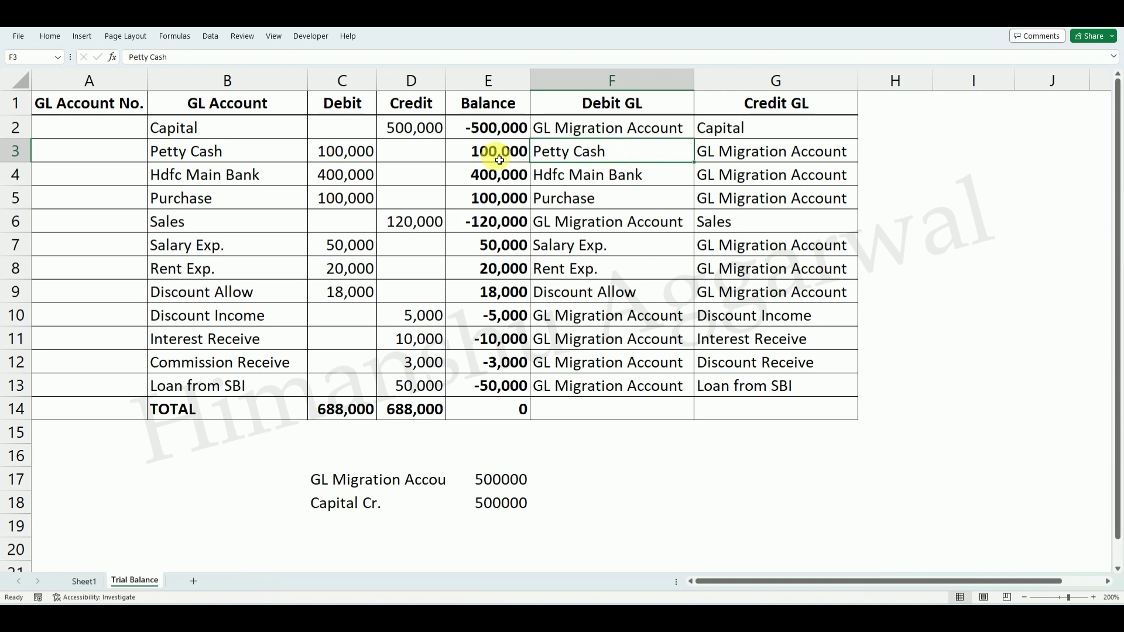
left_click(768, 153)
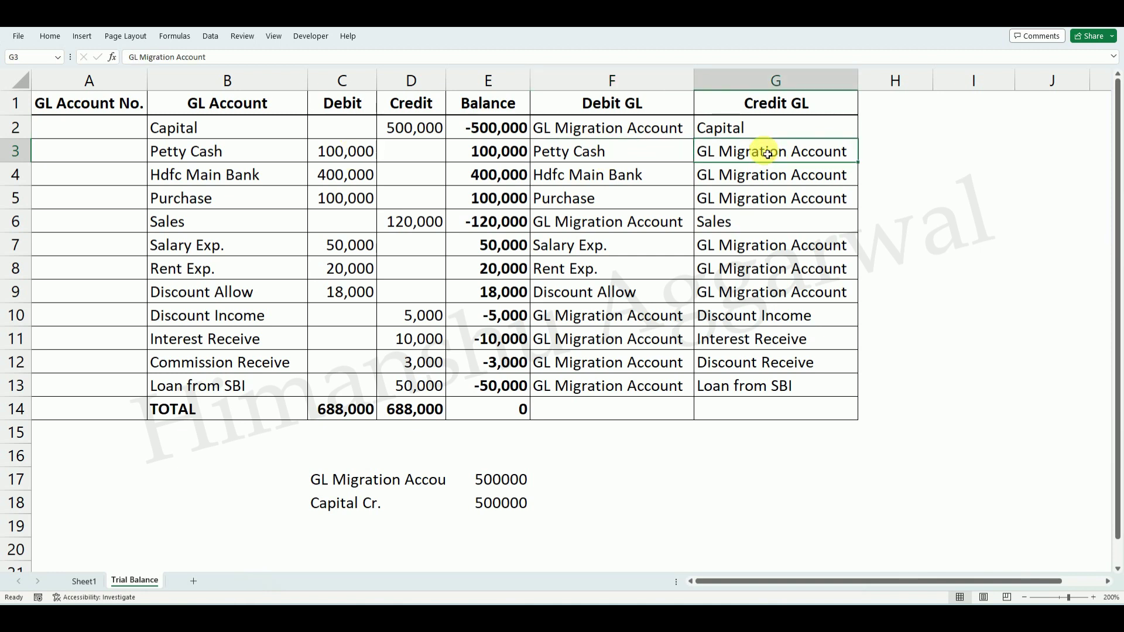
left_click(626, 180)
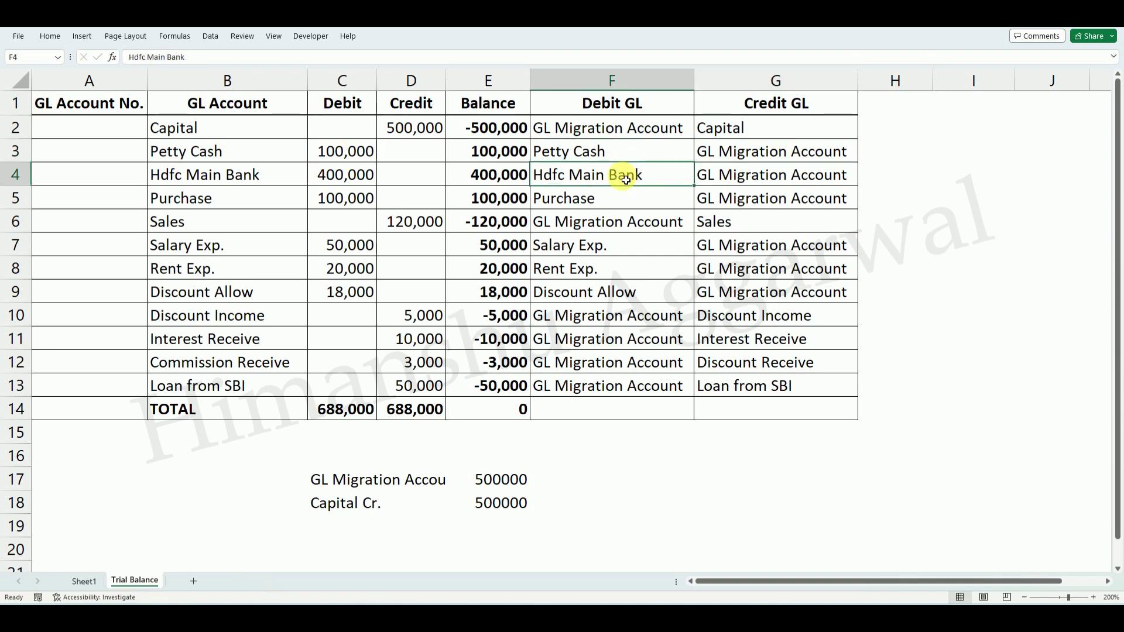
left_click(746, 174)
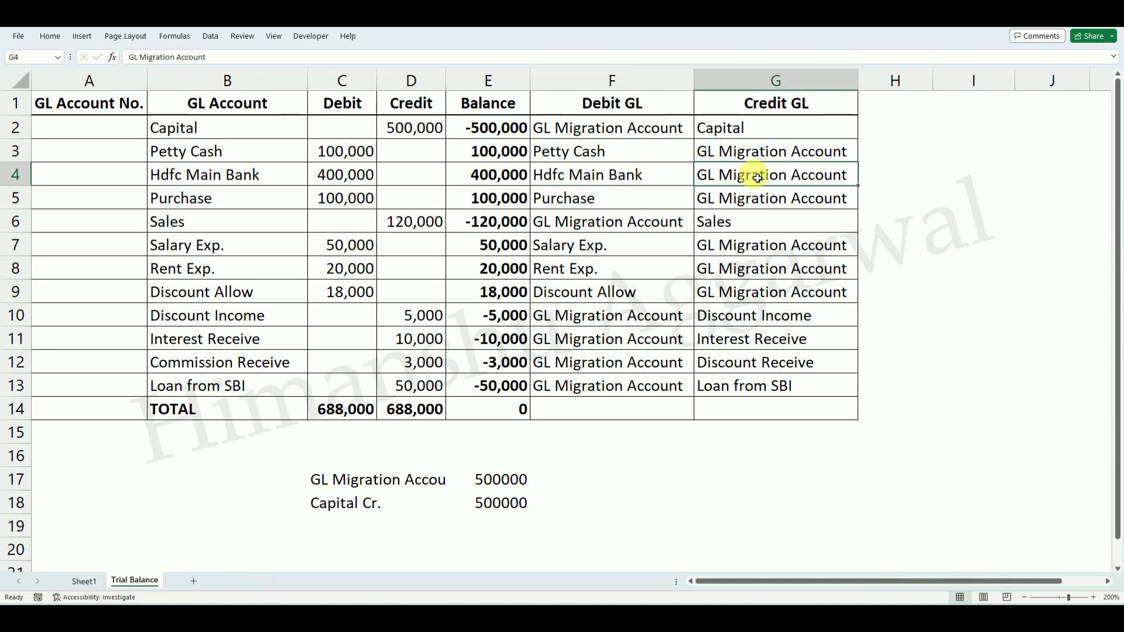
left_click(622, 202)
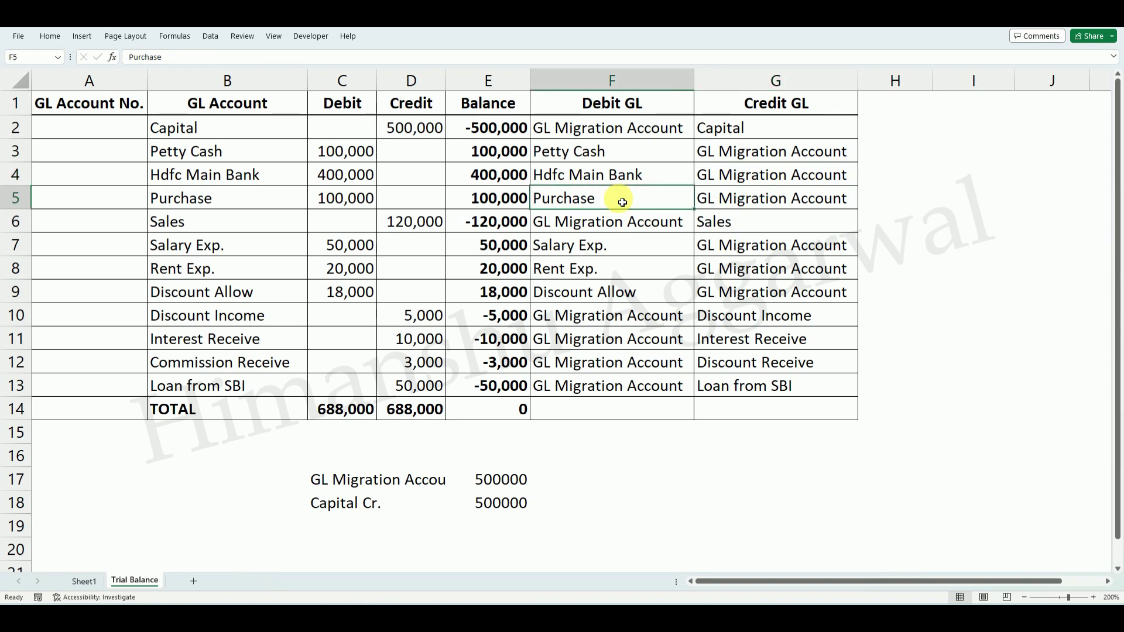
left_click(754, 201)
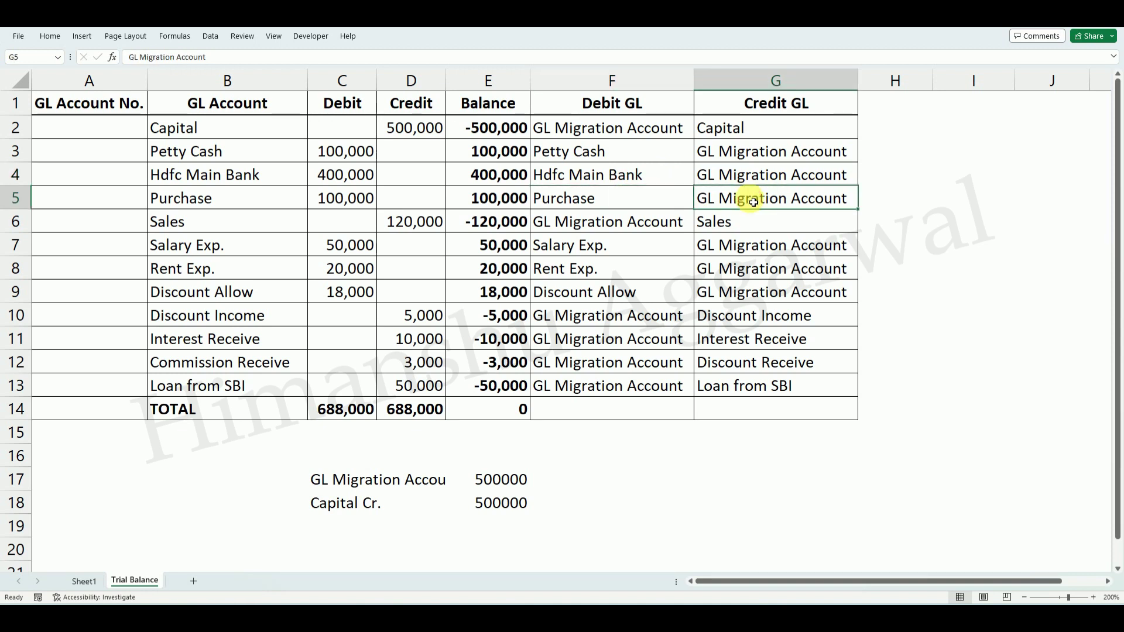
left_click(612, 226)
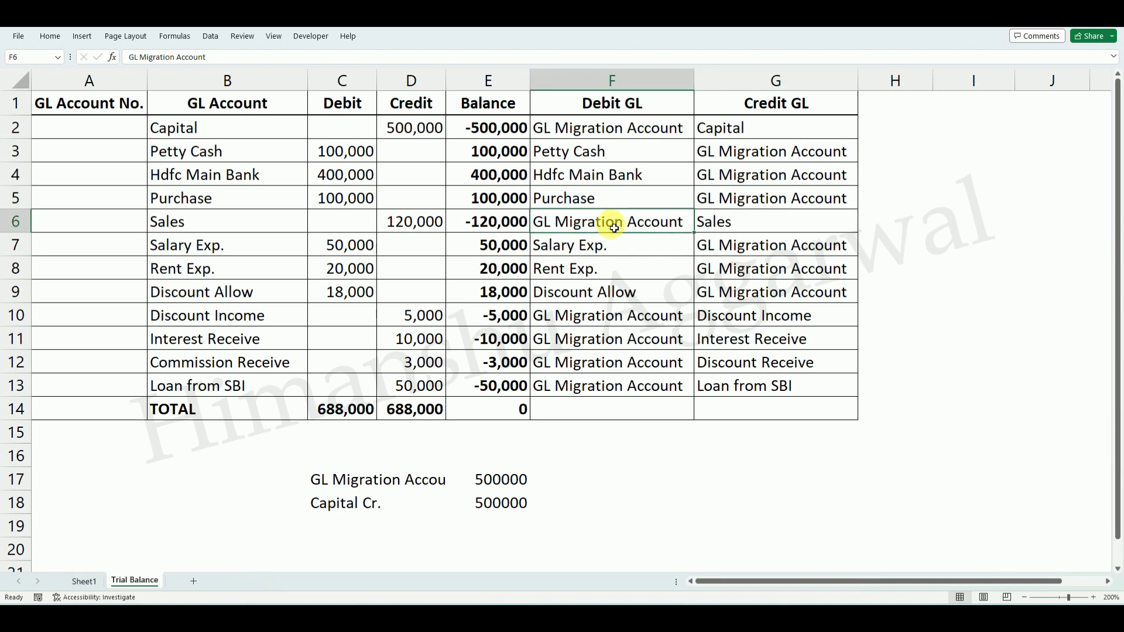
left_click(765, 221)
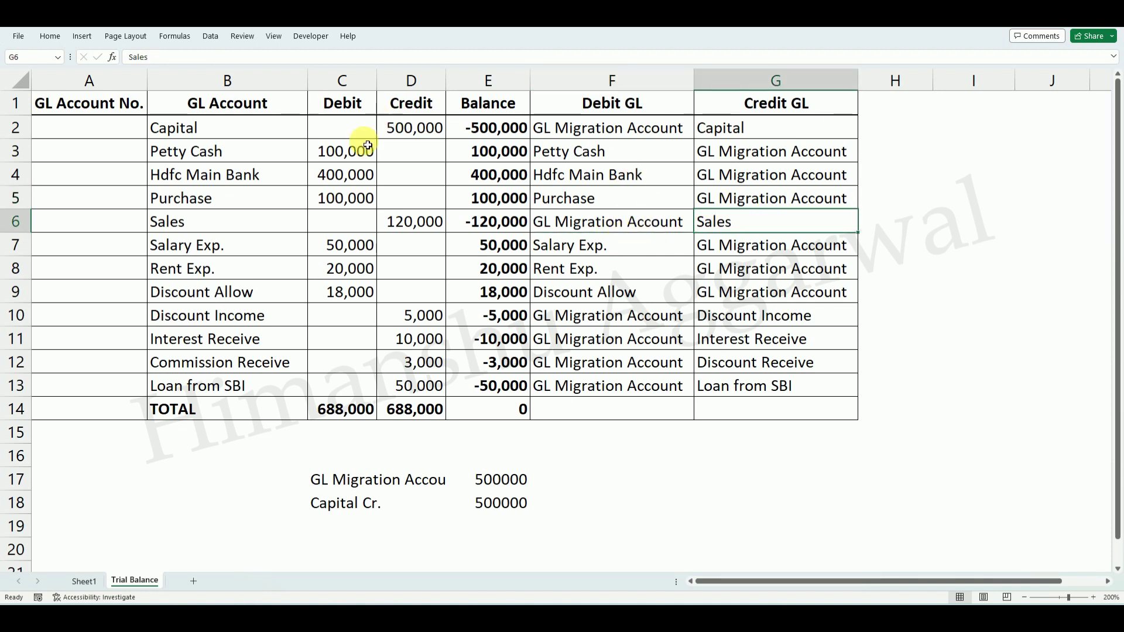
Compare the offsetting migration entries of the Petty Cash to Sales rows with the Capital row's Debit GL and Credit GL
left_click(594, 152)
left_click_drag(241, 150, 249, 186)
left_click_drag(743, 151, 766, 221)
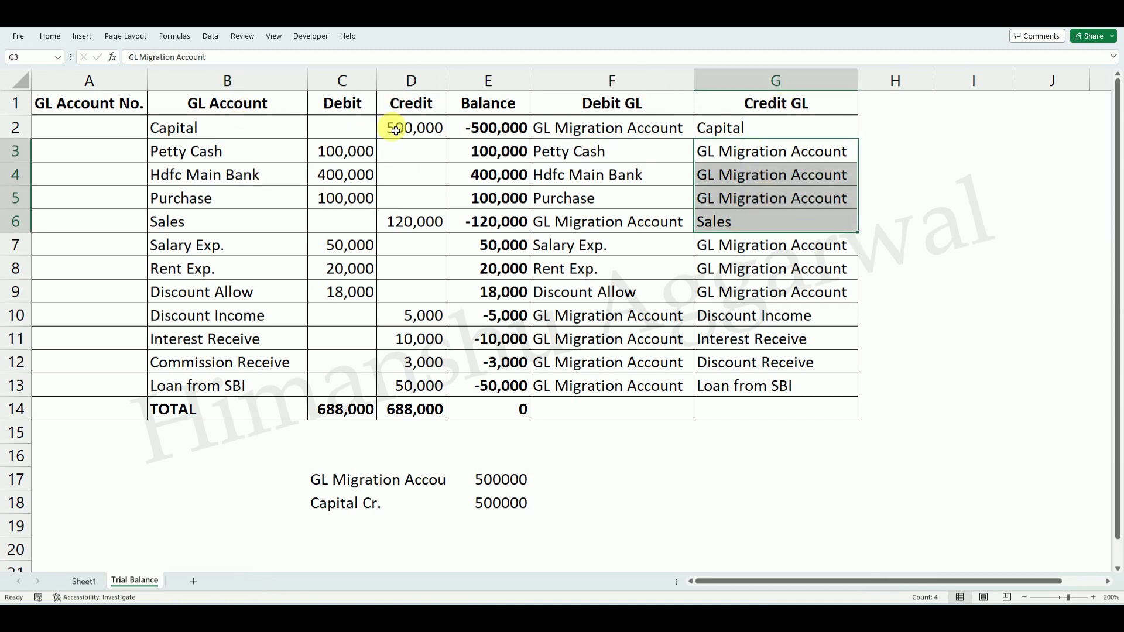
left_click(643, 126)
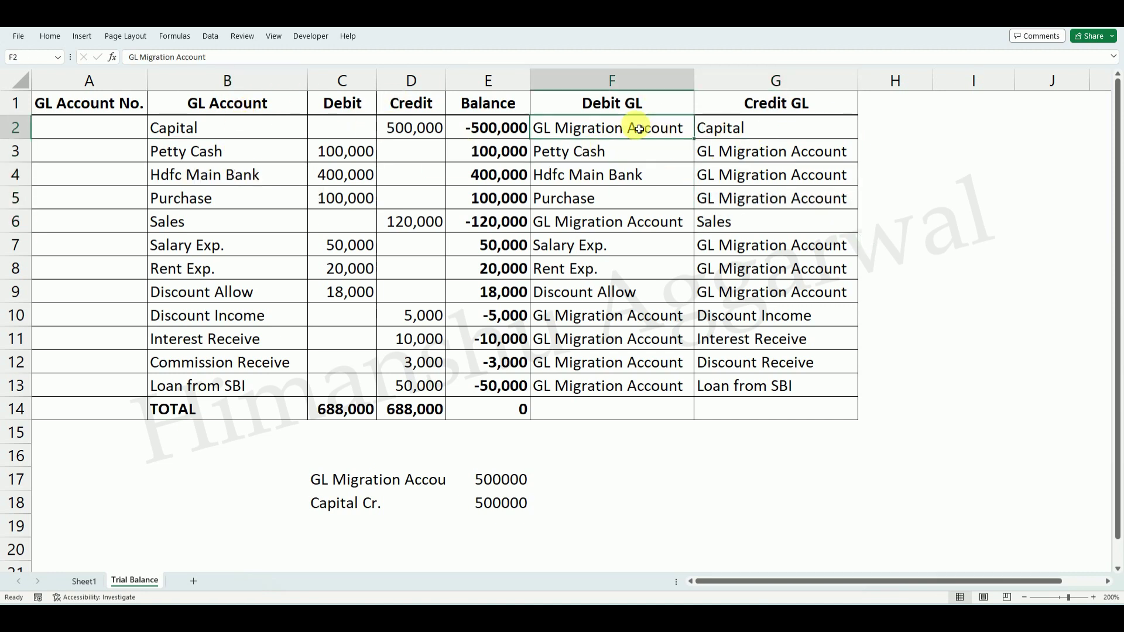
left_click(771, 127)
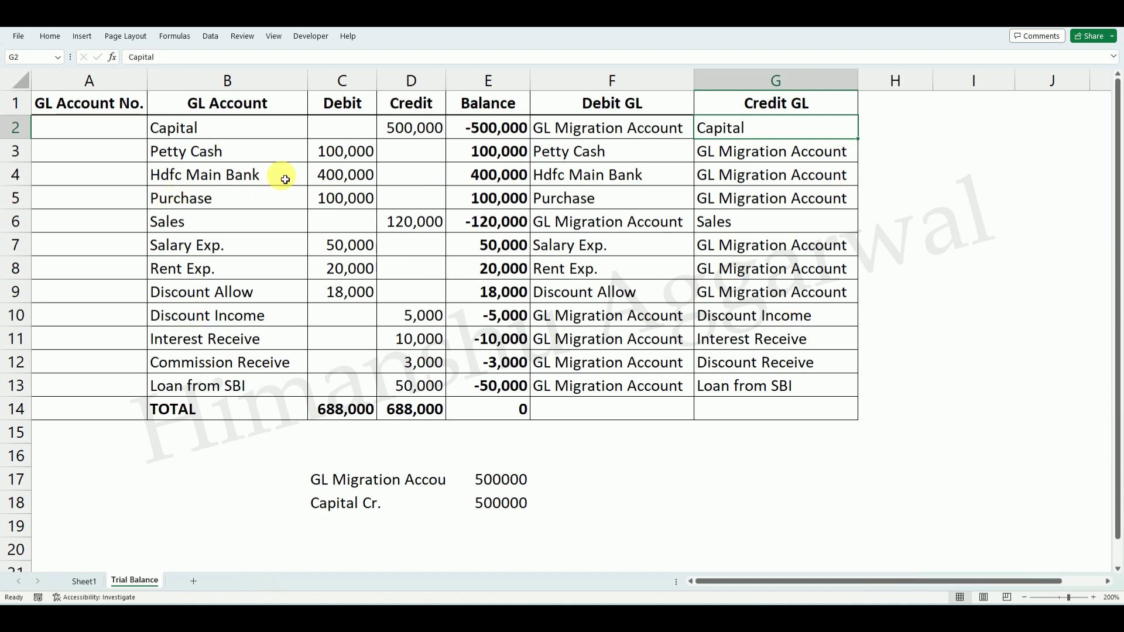
Examine the Balance total in E14, the GL Account list and the GL Account No. column for rows 2 to 13
left_click(508, 410)
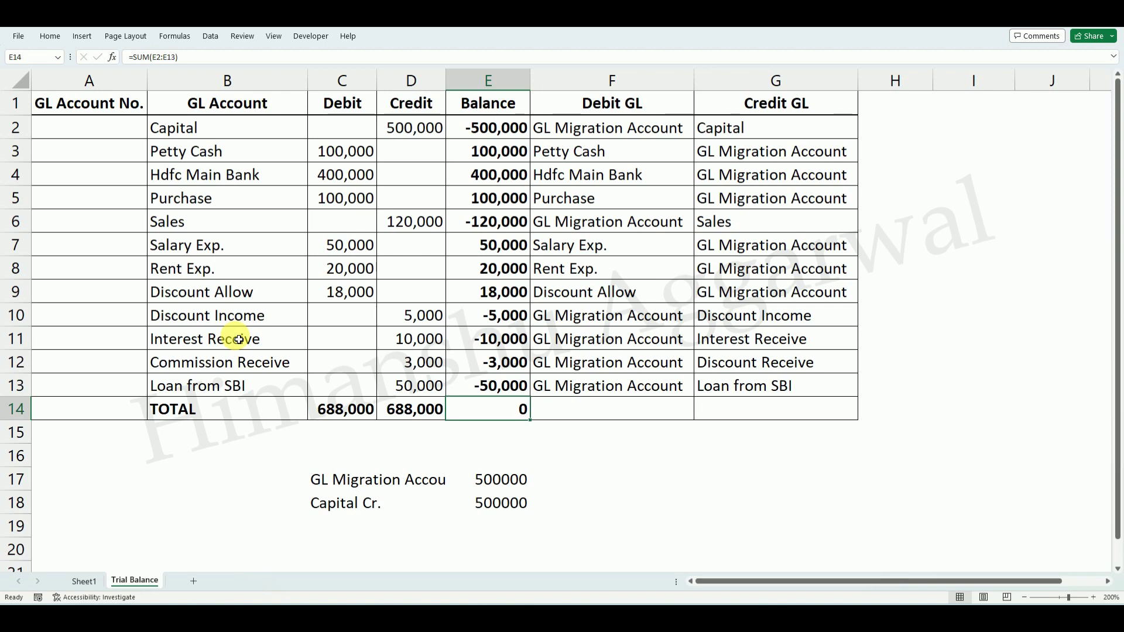
left_click_drag(220, 130, 410, 384)
left_click_drag(99, 133, 138, 376)
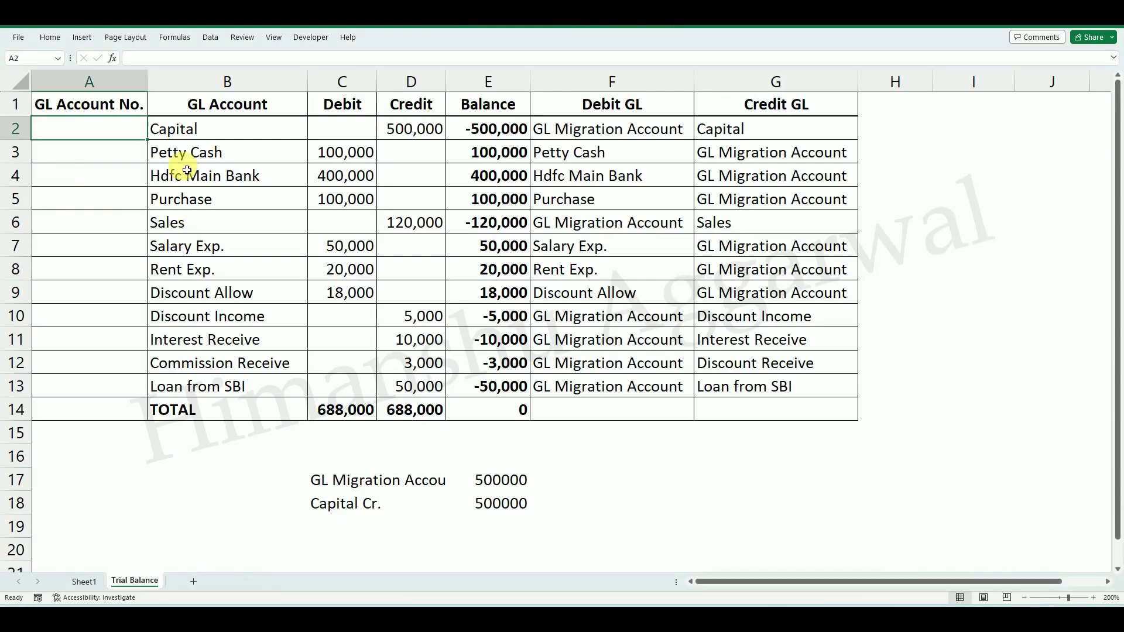
left_click_drag(210, 126, 235, 382)
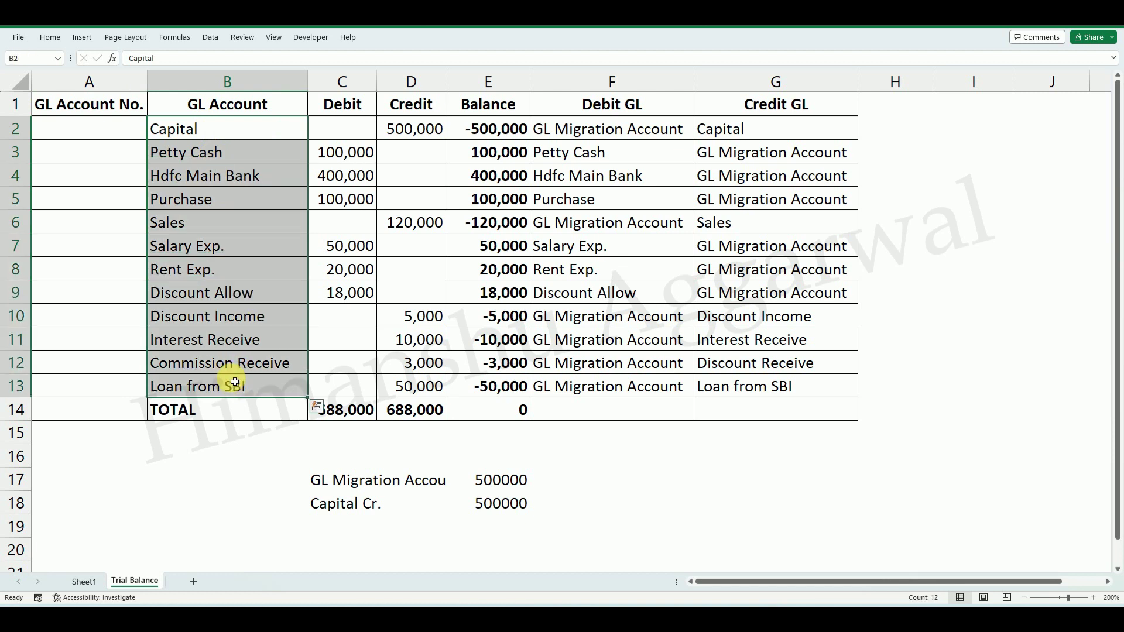
left_click_drag(232, 129, 244, 380)
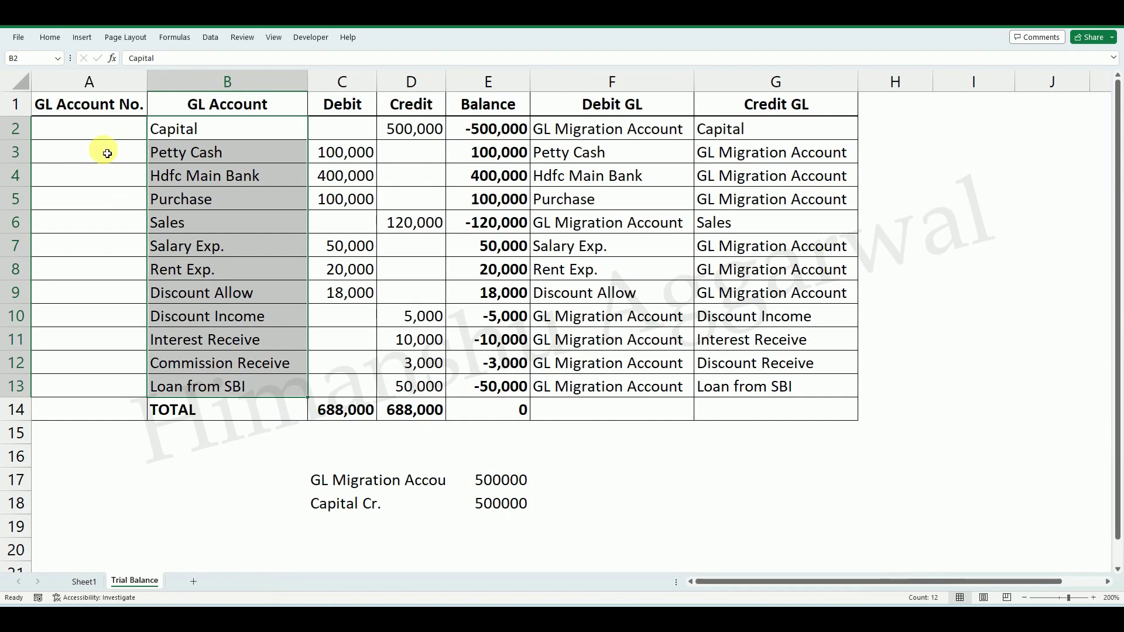
left_click_drag(93, 135, 100, 384)
Switch to SAP, open transaction fs00 and expand the Assets, Expenditure, Income, Liabilities and Share Capital groups to view their accounts
left_click(182, 176)
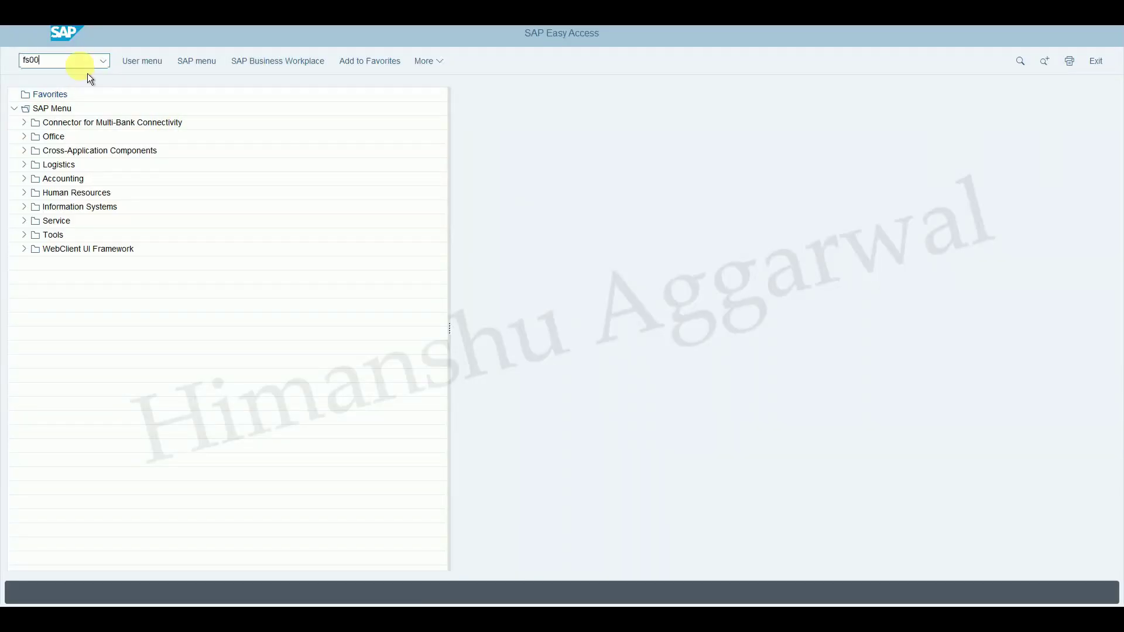
key("Return")
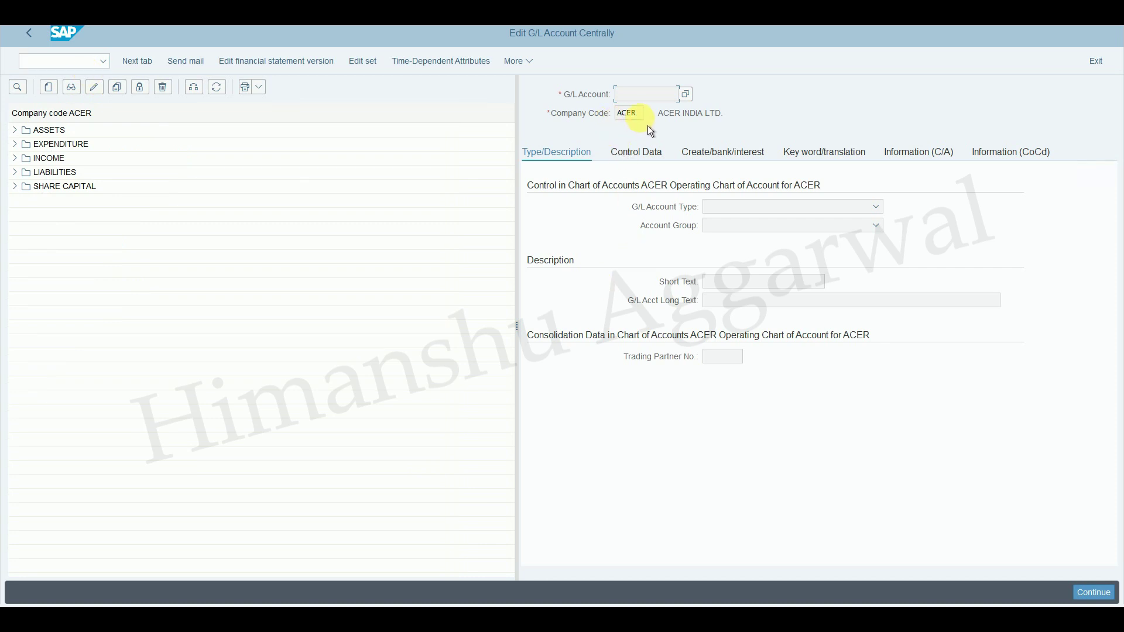
left_click(14, 130)
left_click(14, 172)
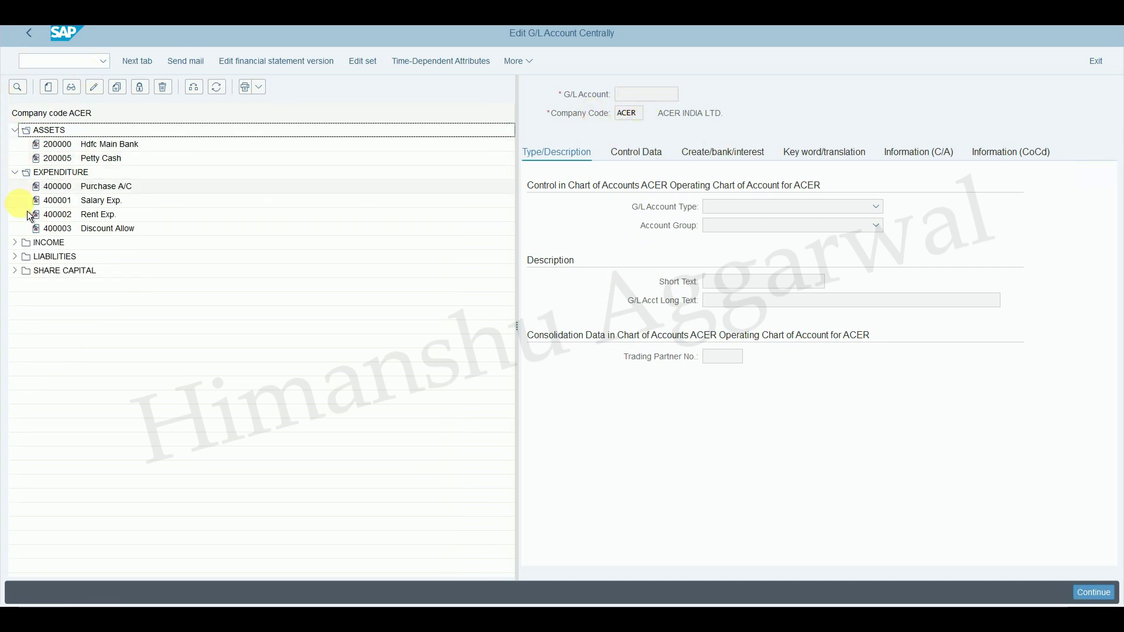
left_click(14, 242)
left_click(14, 312)
left_click(14, 341)
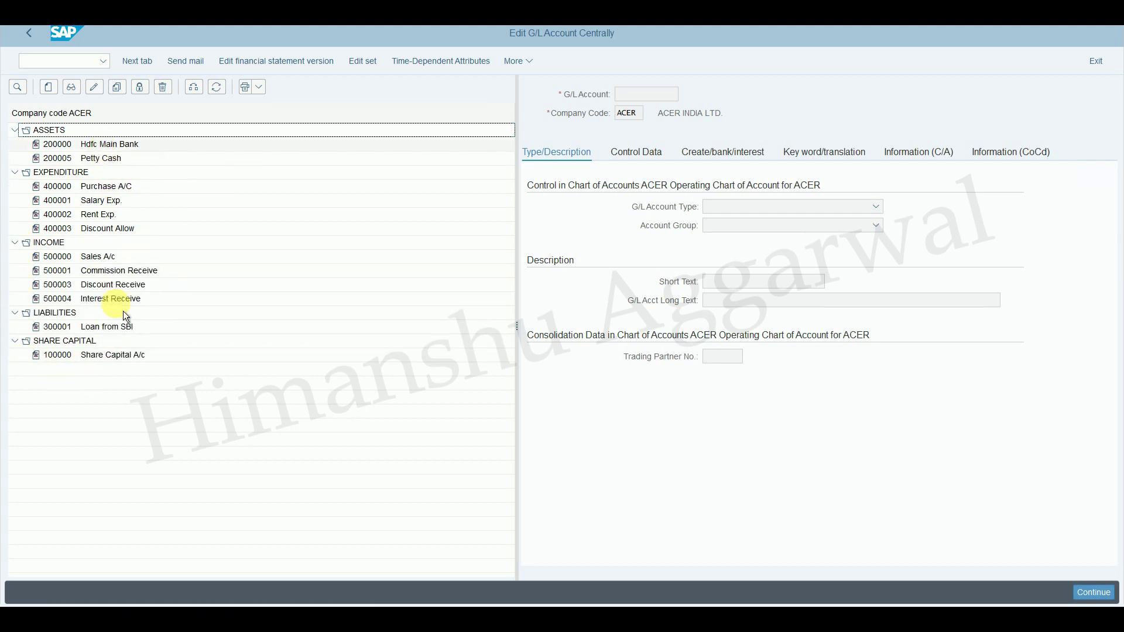
Switch to the Excel workbook to check the Capital row's Debit GL in F2 and return to SAP
left_click(45, 62)
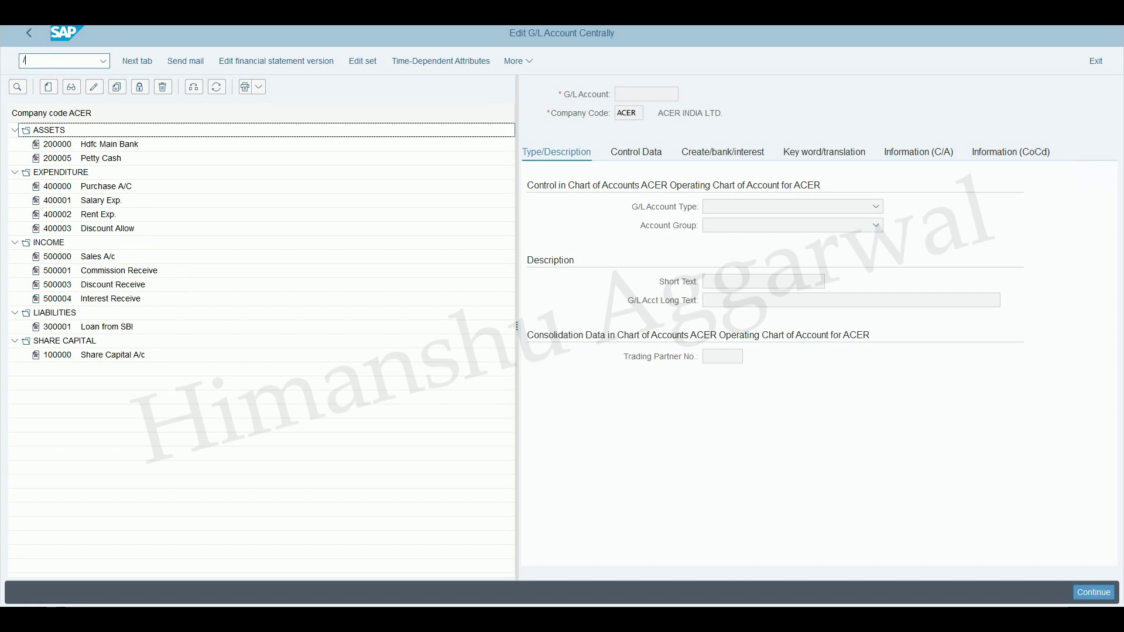
key("alt+Tab")
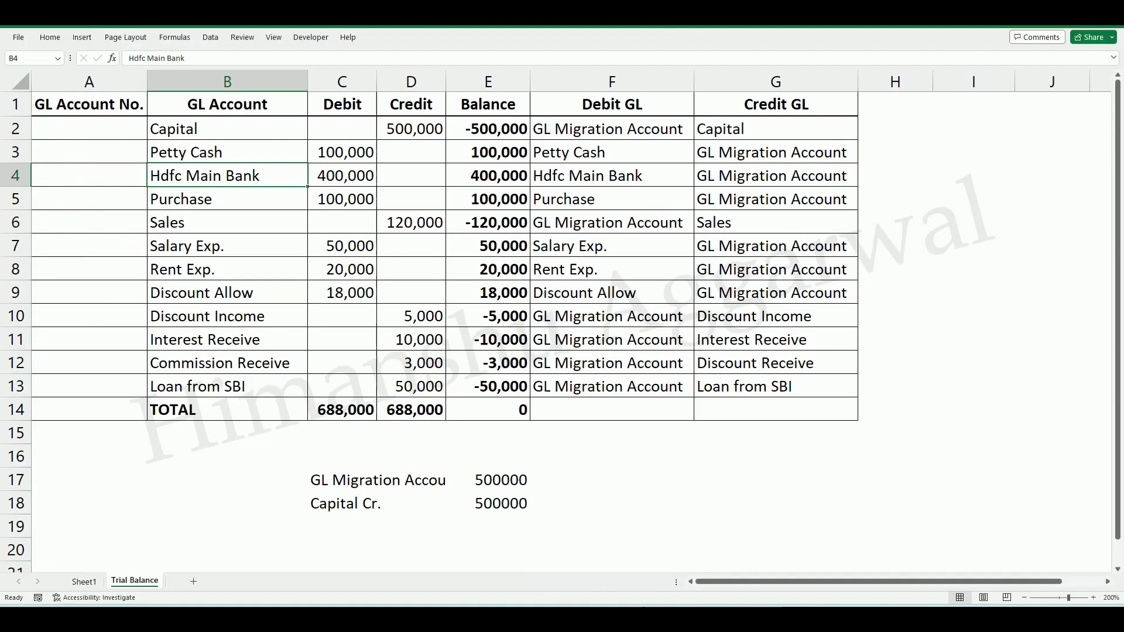
left_click(657, 125)
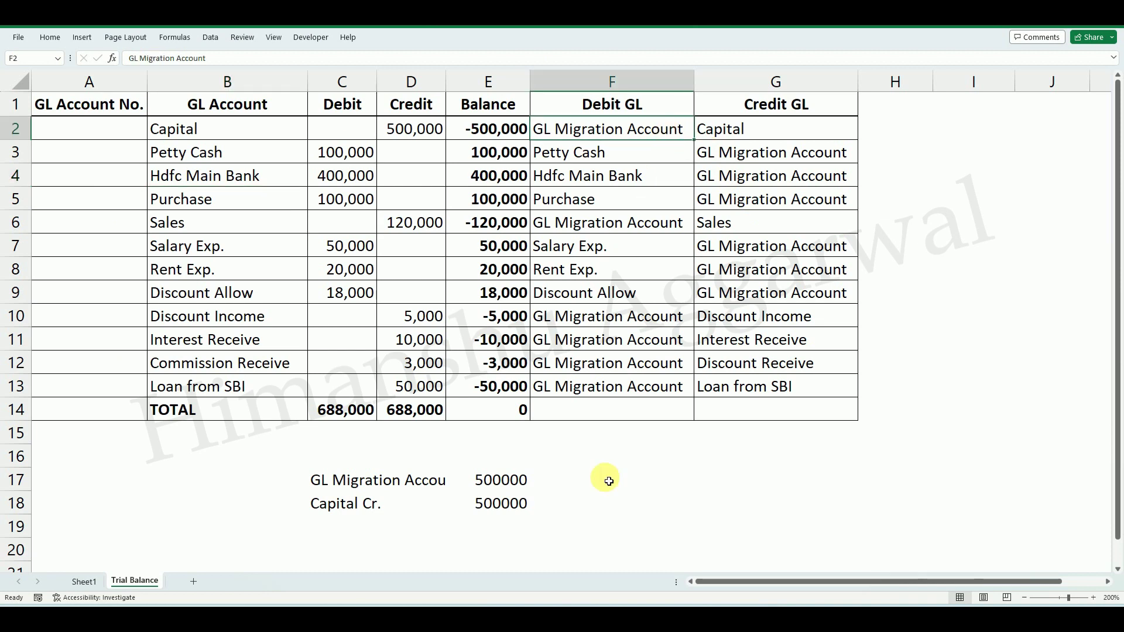
key("alt+Tab")
left_click(80, 59)
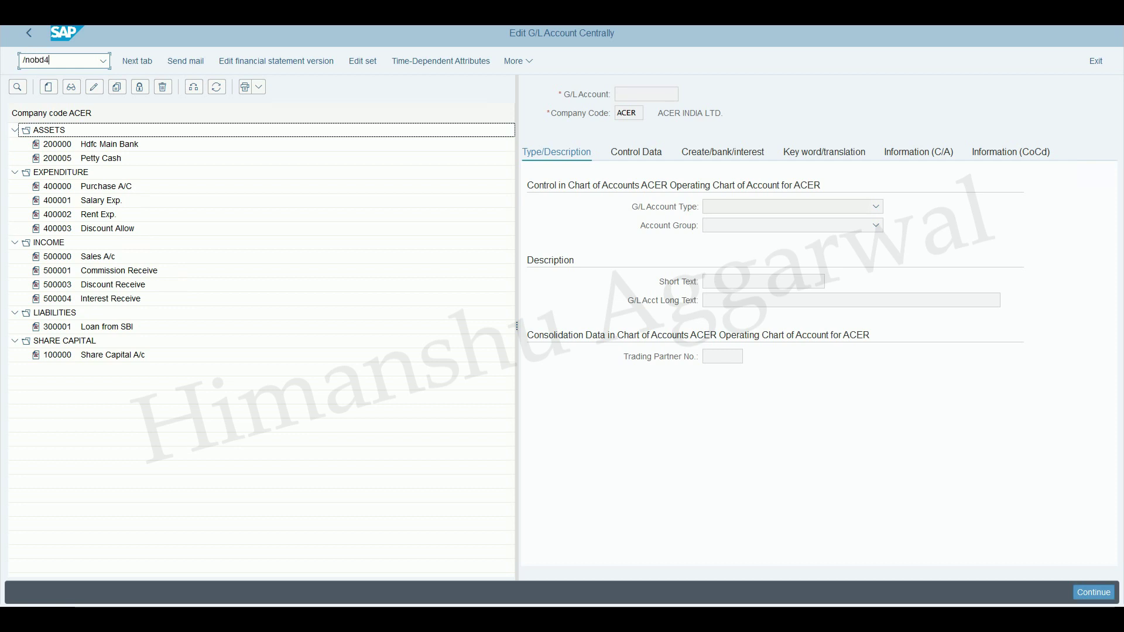
type("obd4")
key("Return")
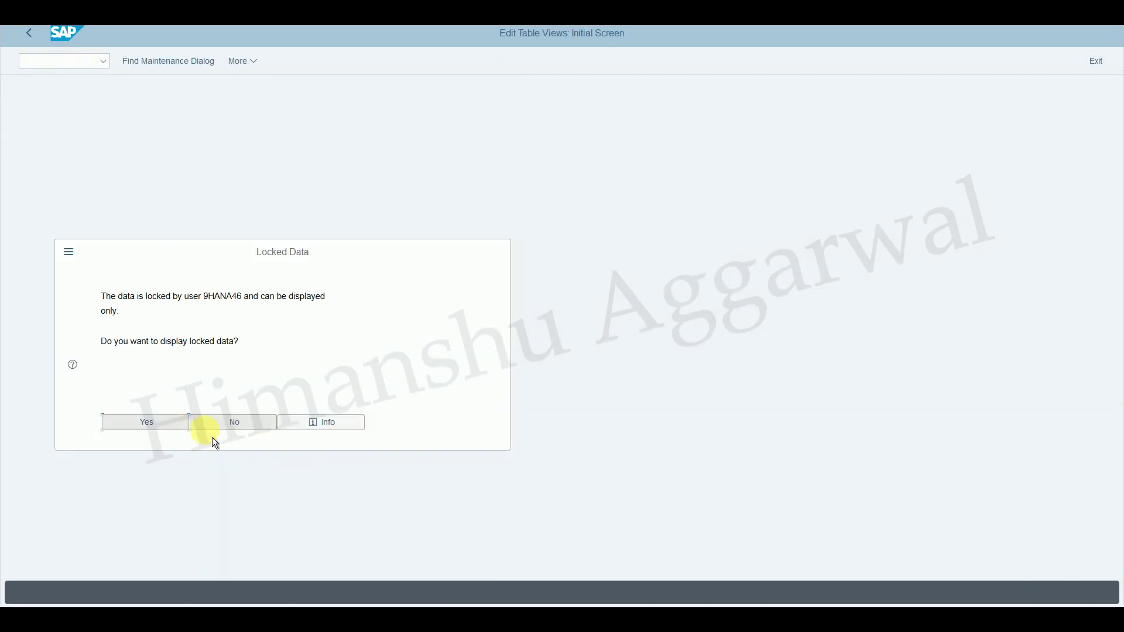
left_click(217, 429)
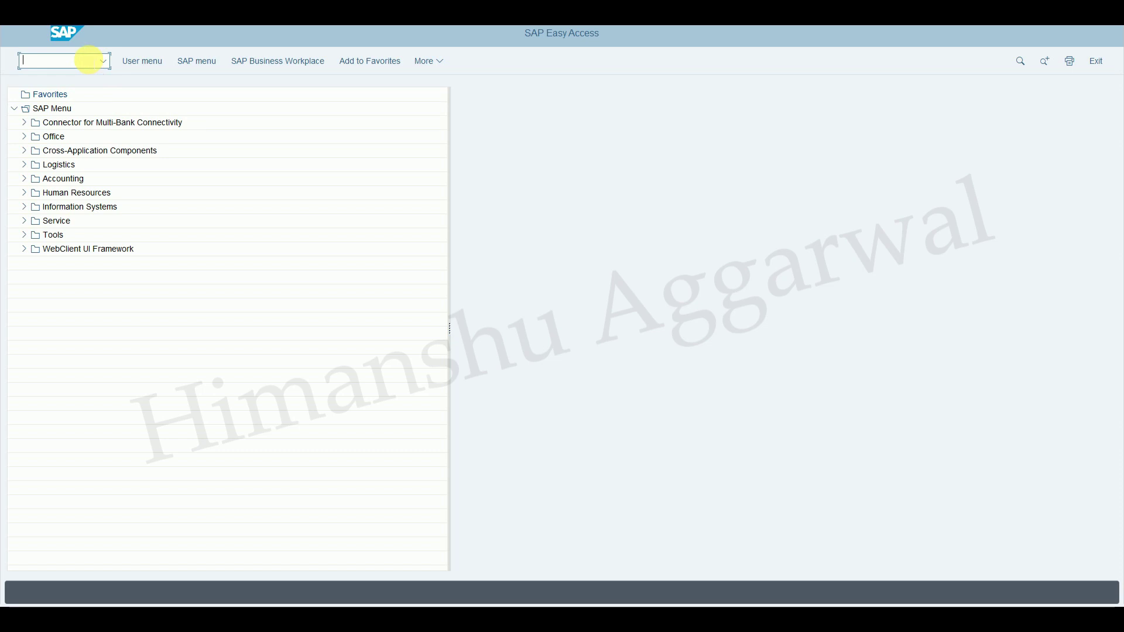
Open the G/L account groups with transaction OBD4 and agree to display the locked data
key("Return")
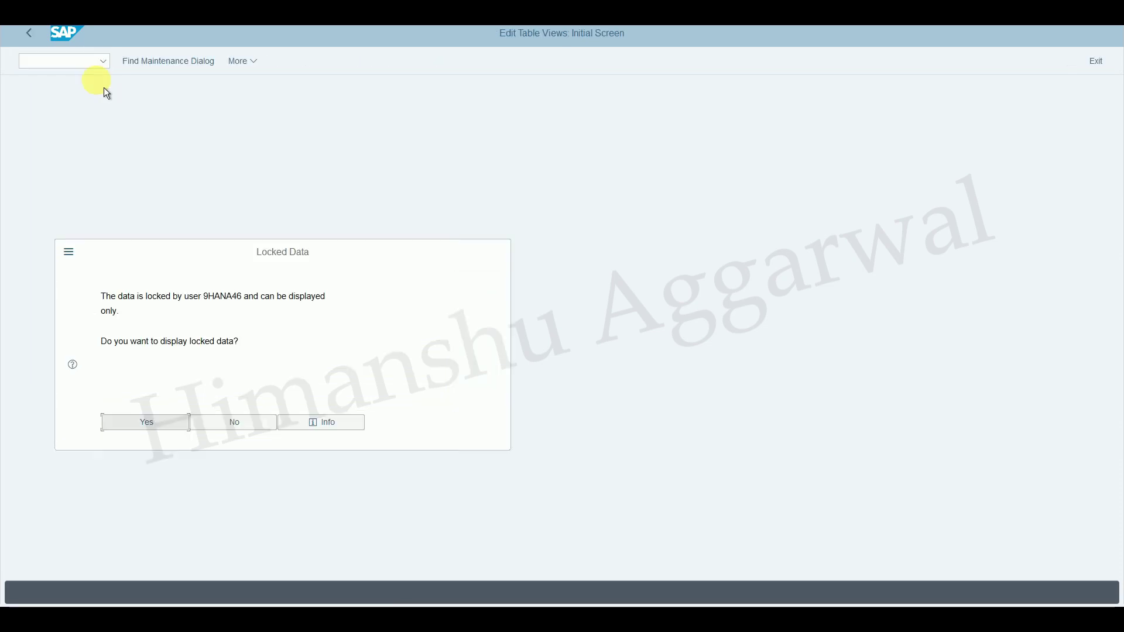
left_click(181, 426)
Position the account group list at chart of accounts ACER and select the LEGA Legacy Group row
left_click(179, 563)
type("acer")
key("Return")
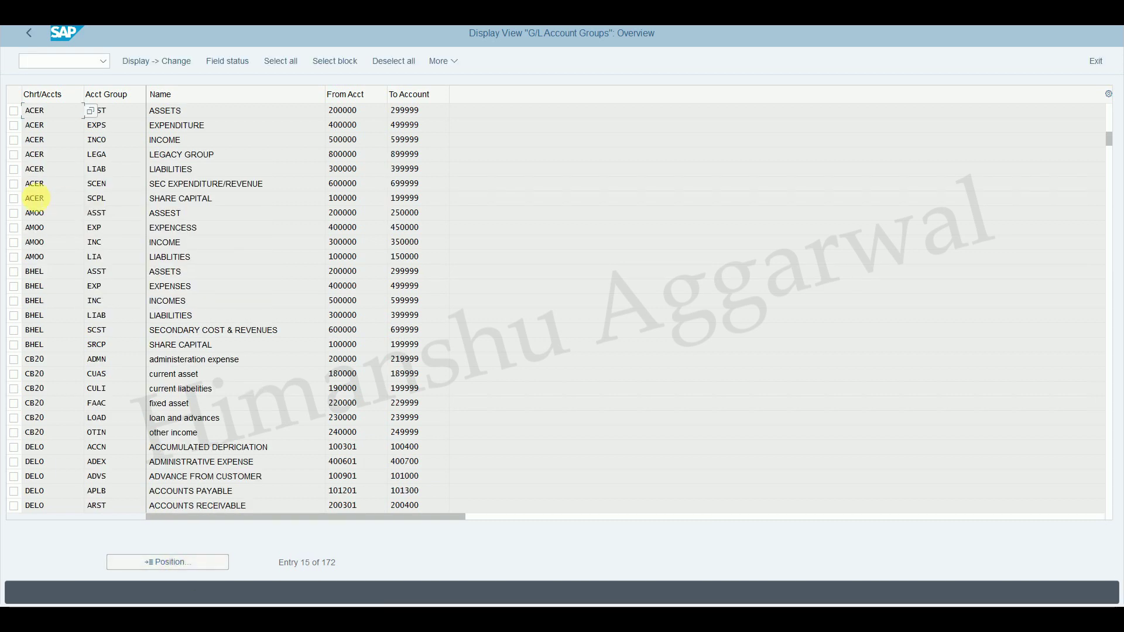
left_click(190, 198)
left_click(14, 154)
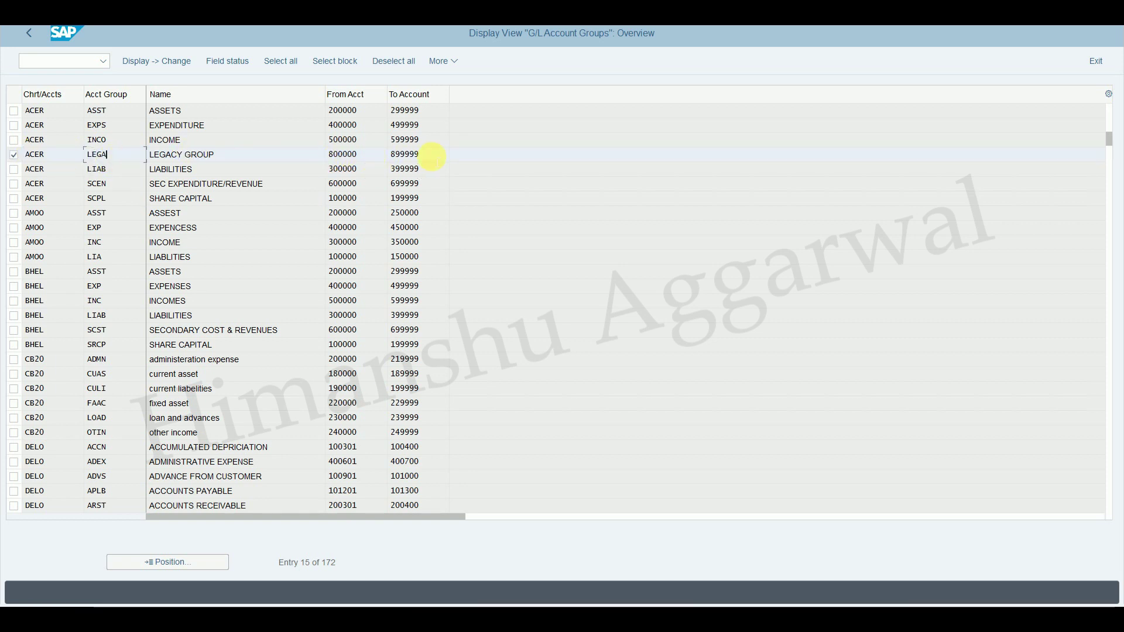
Leave the account group list, open transaction fs00 and start creating G/L account 800000 in company code ACER
left_click(52, 60)
type("/n")
key("Return")
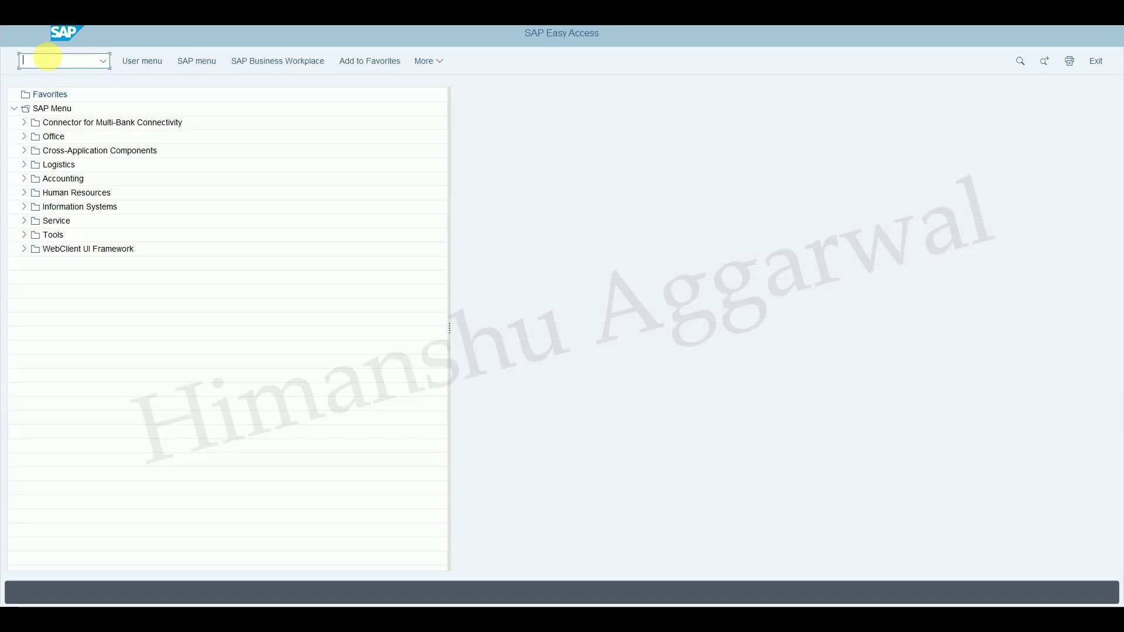
key("Return")
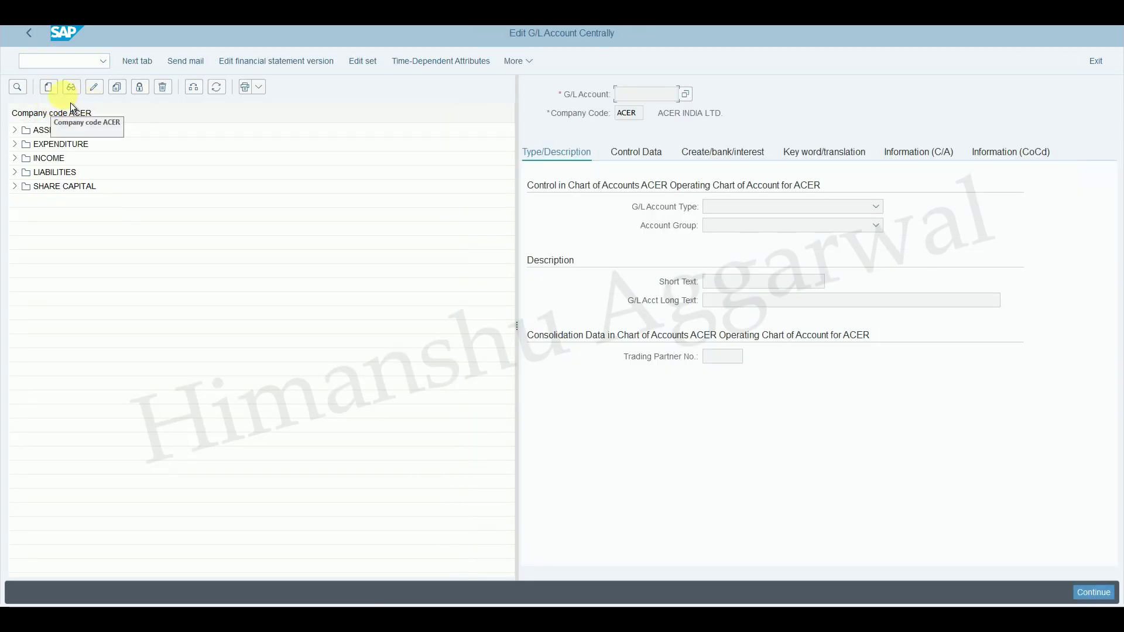
left_click(48, 87)
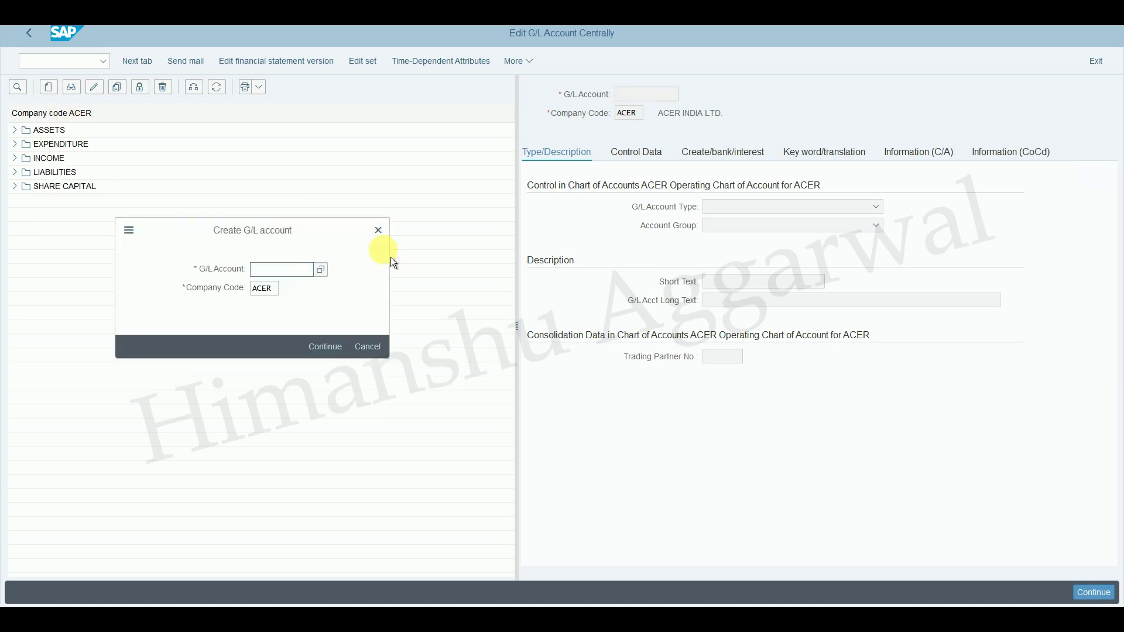
type("800")
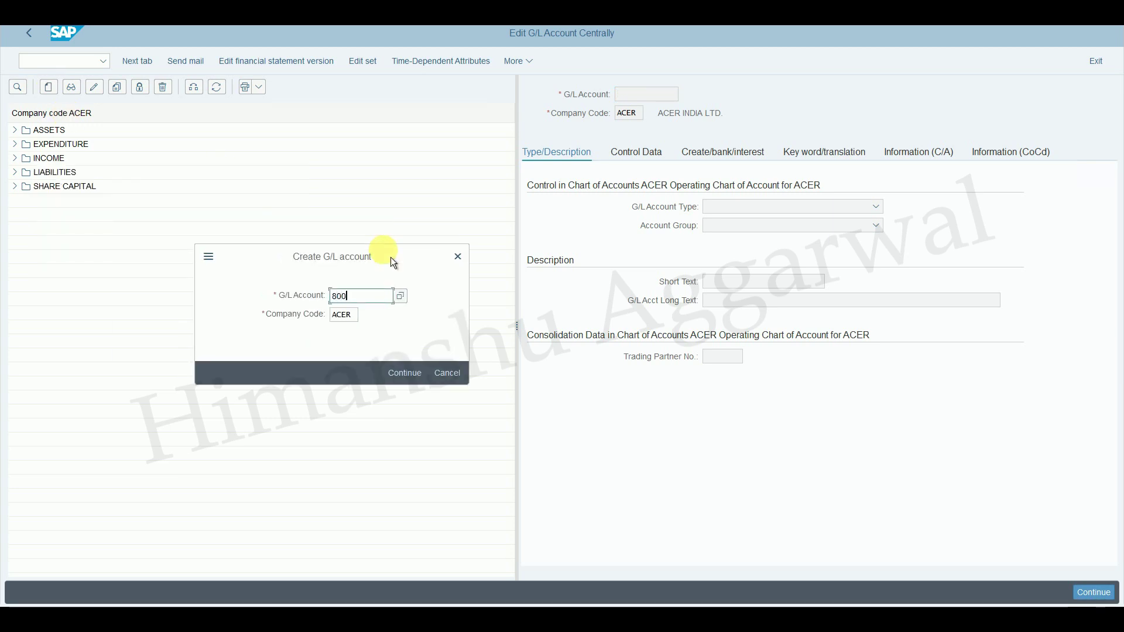
type("000")
left_click(406, 381)
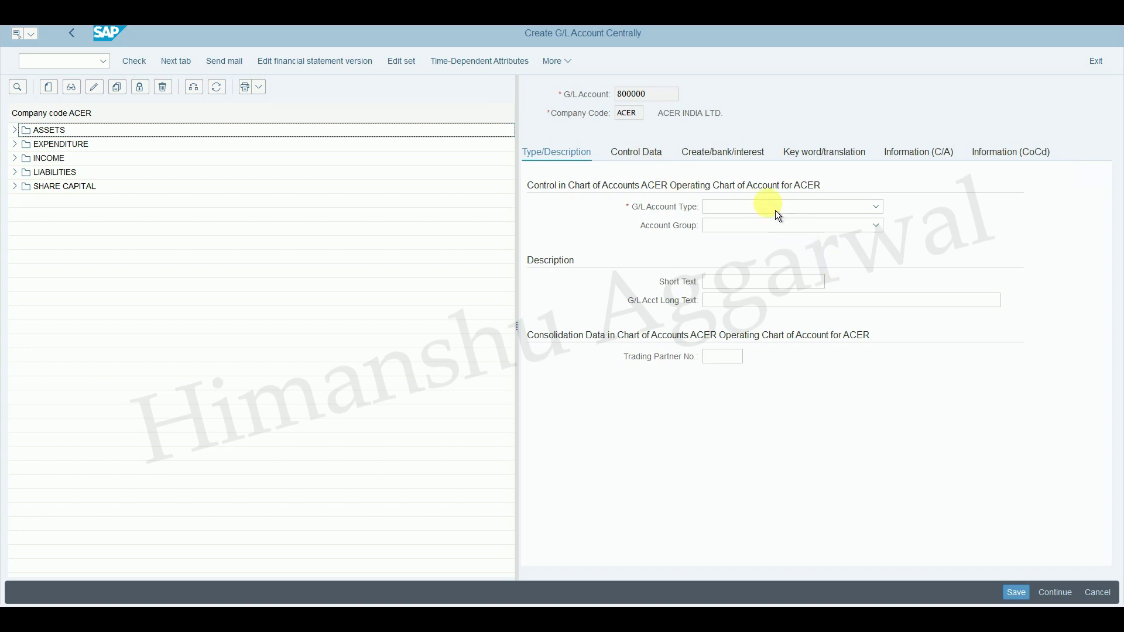
Set the G/L account type to X Balance Sheet Account and the account group to LEGA LEGACY GROUP
left_click(774, 209)
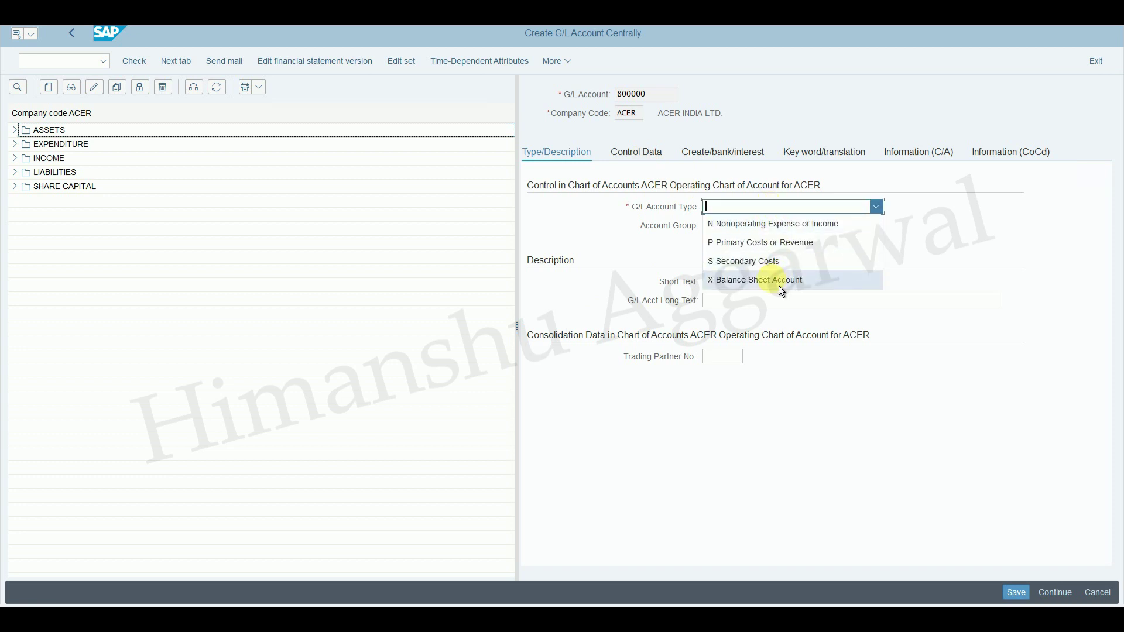
left_click(779, 281)
left_click(774, 227)
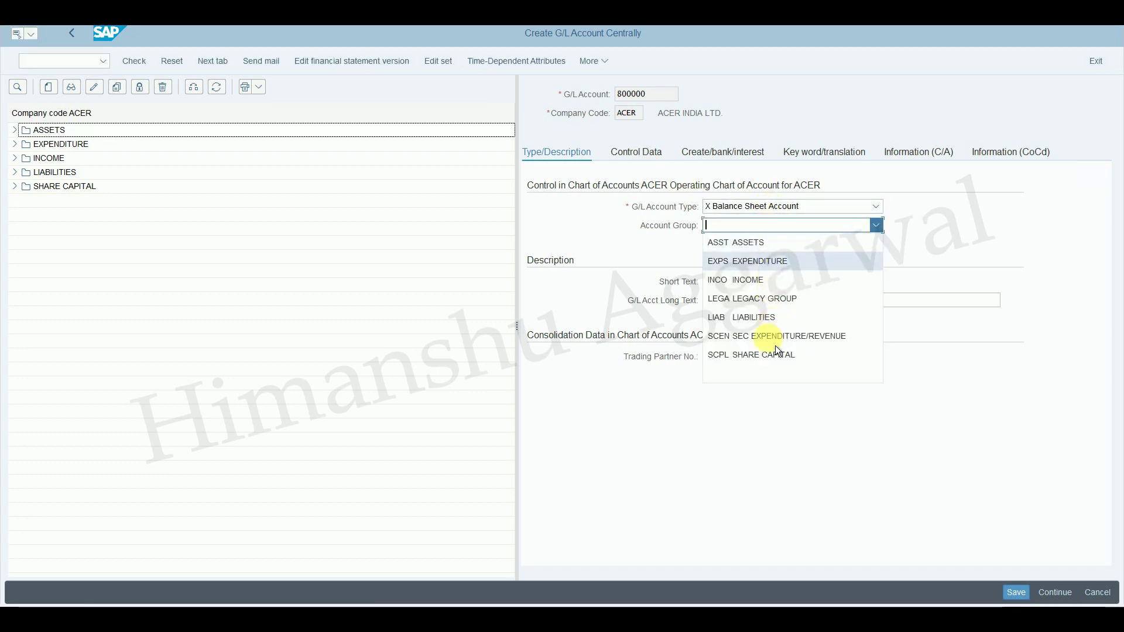
left_click(762, 298)
Copy the GL Migration Account name from F2 of the Excel trial balance into the new account's short and long texts
left_click(759, 282)
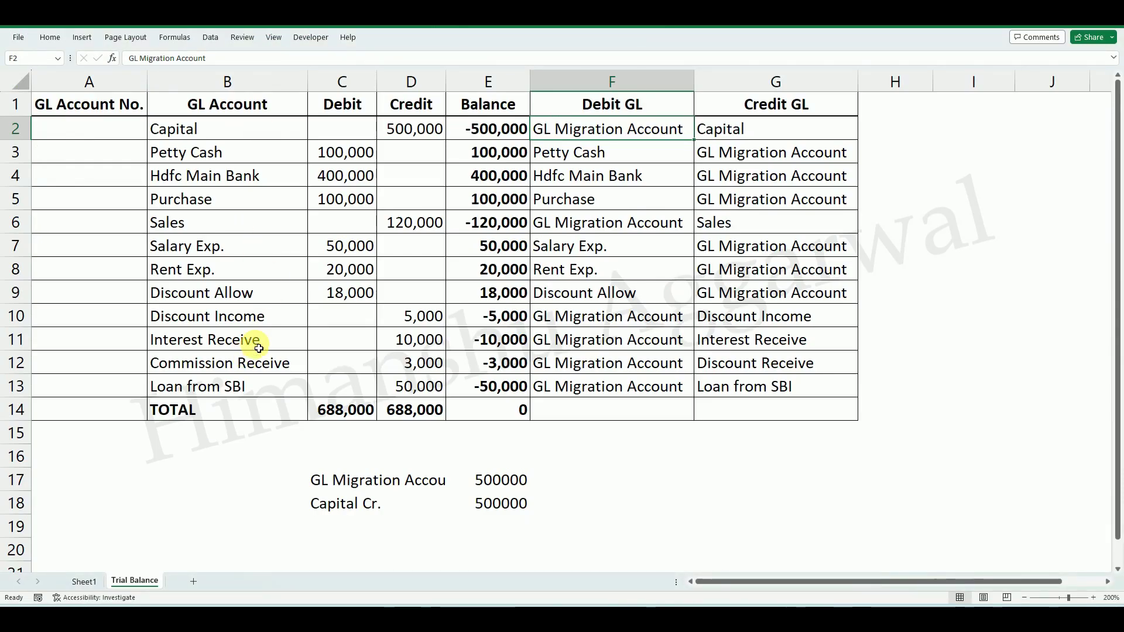
double_click(683, 130)
key("shift+Home")
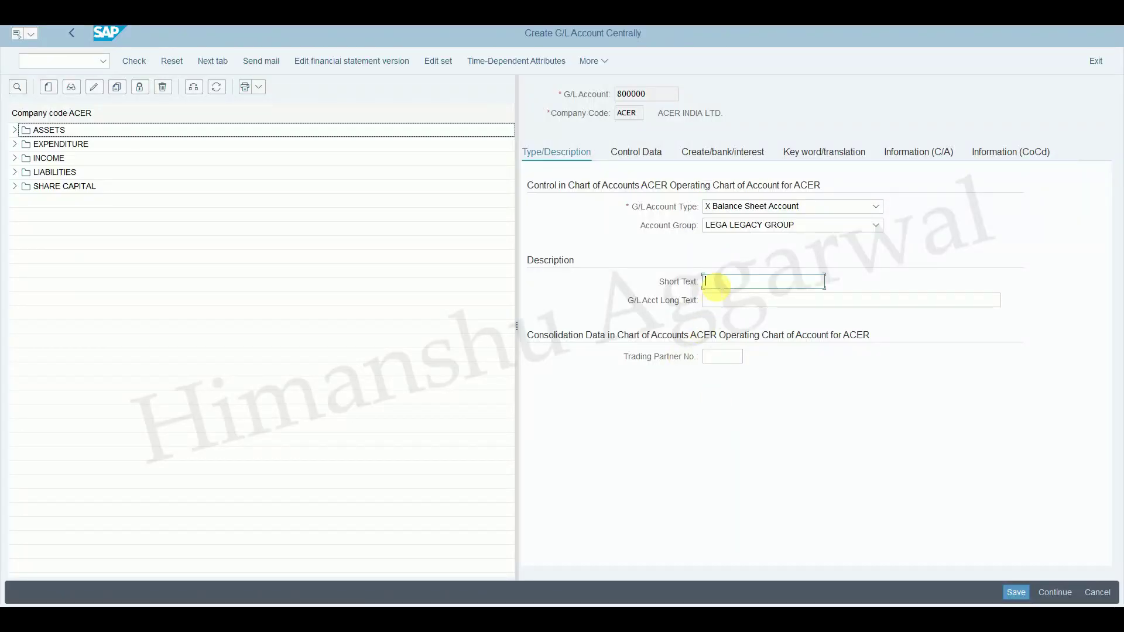
type("GL Migration Account")
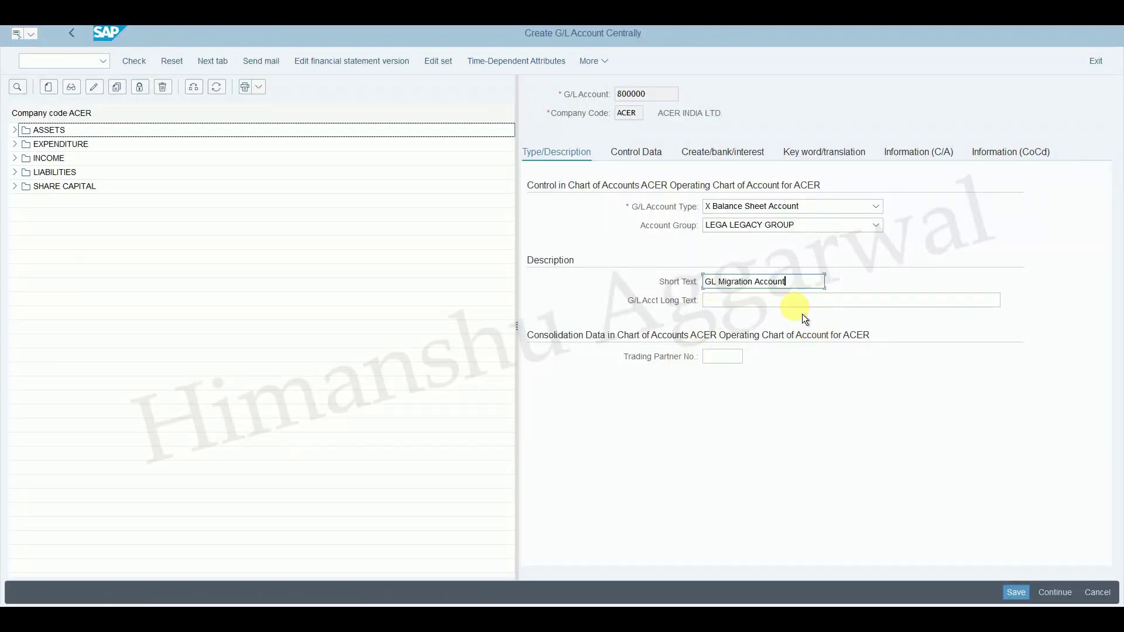
left_click(743, 298)
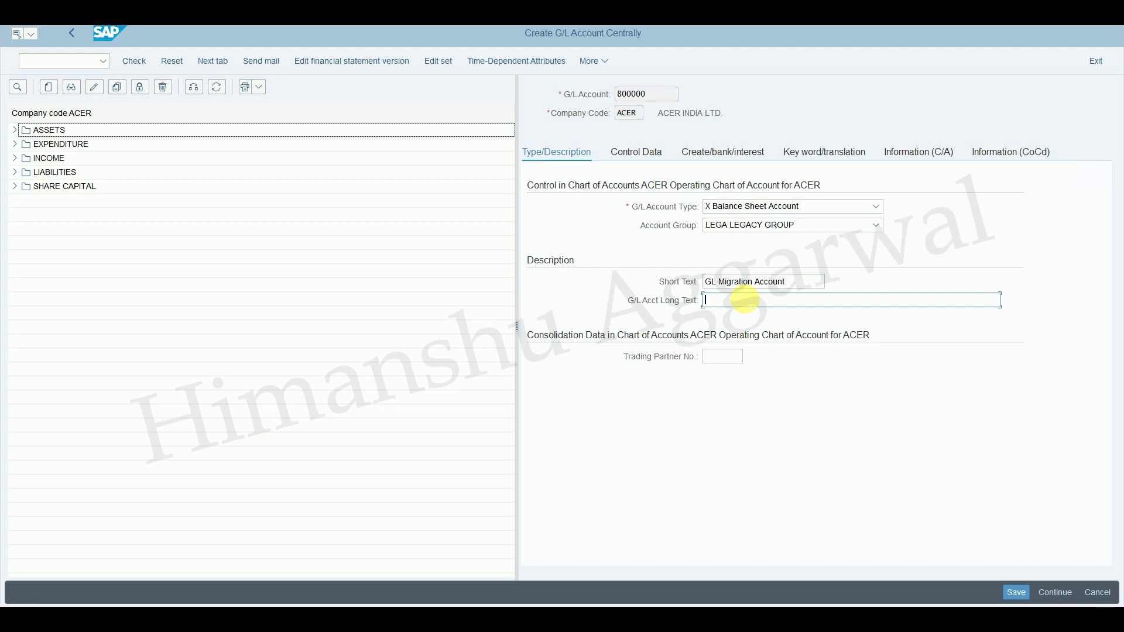
Set the account's sort key to 001 and field status group to G001, and save the account
left_click(660, 159)
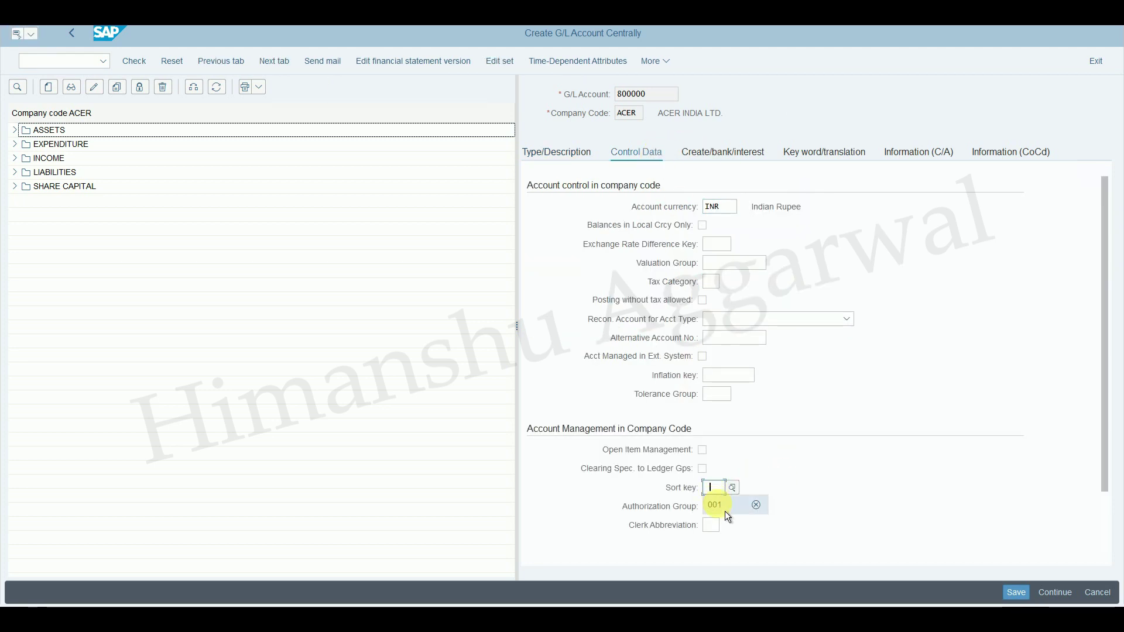
left_click(717, 502)
left_click(745, 165)
left_click(724, 210)
type("g001")
key("Return")
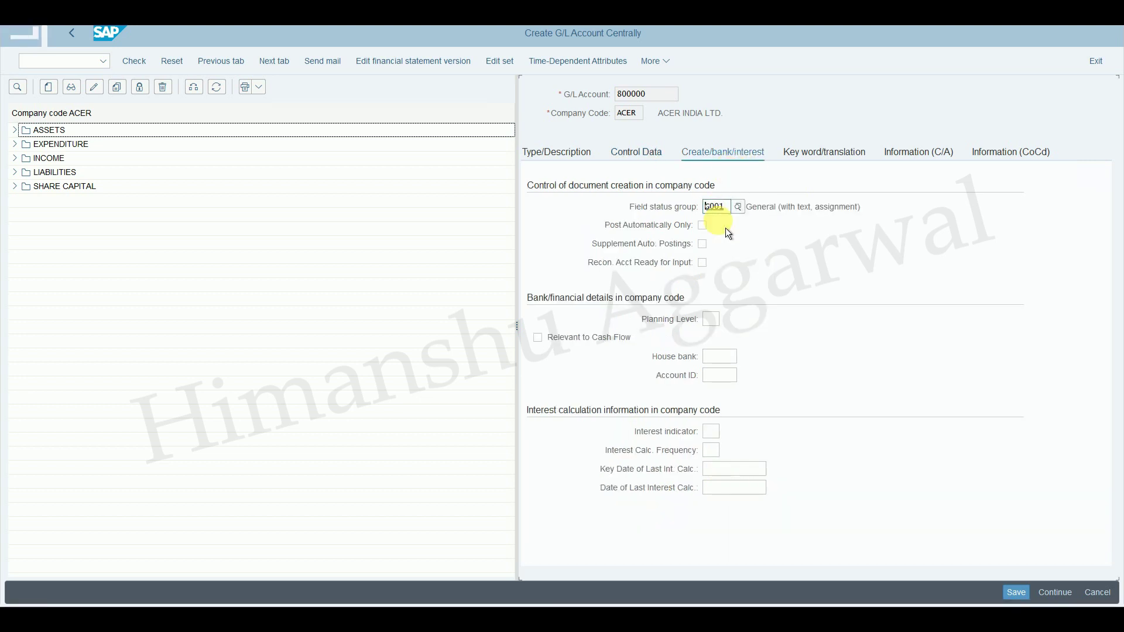
left_click(1016, 592)
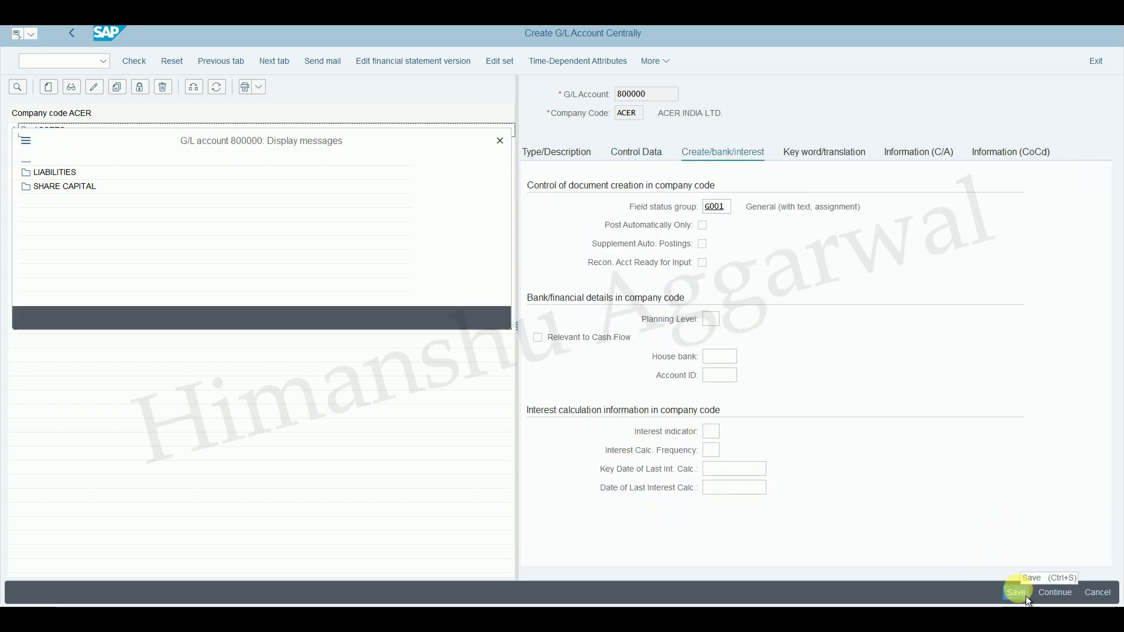
left_click(47, 323)
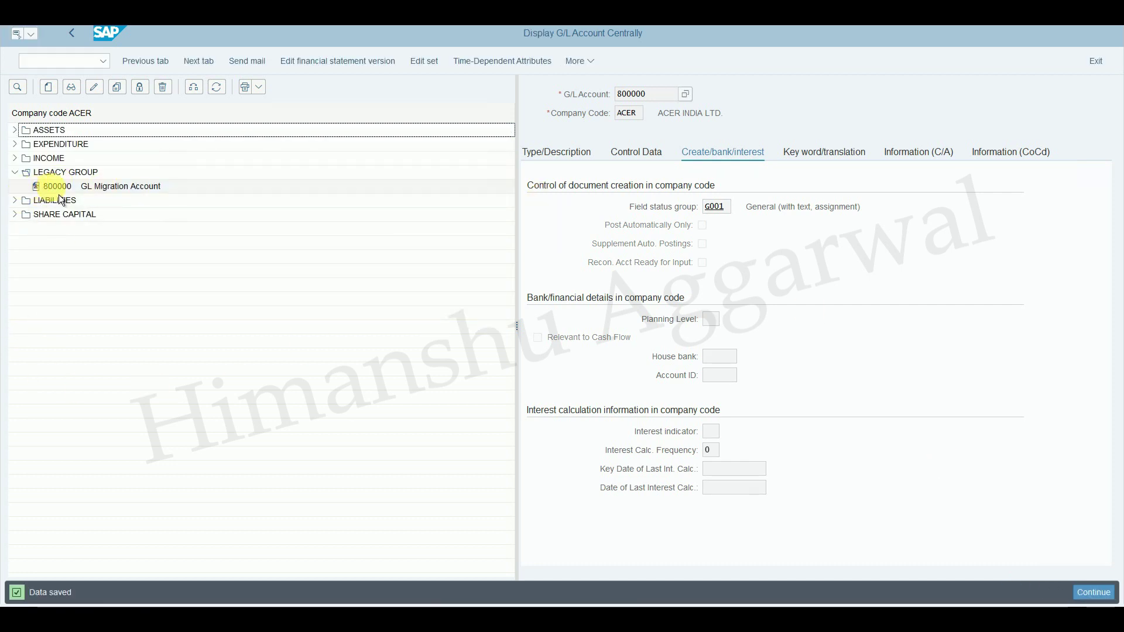
Open G/L account document entry for company code ACER and check the posting date note in row 10 of Excel's Sheet1
left_click(51, 61)
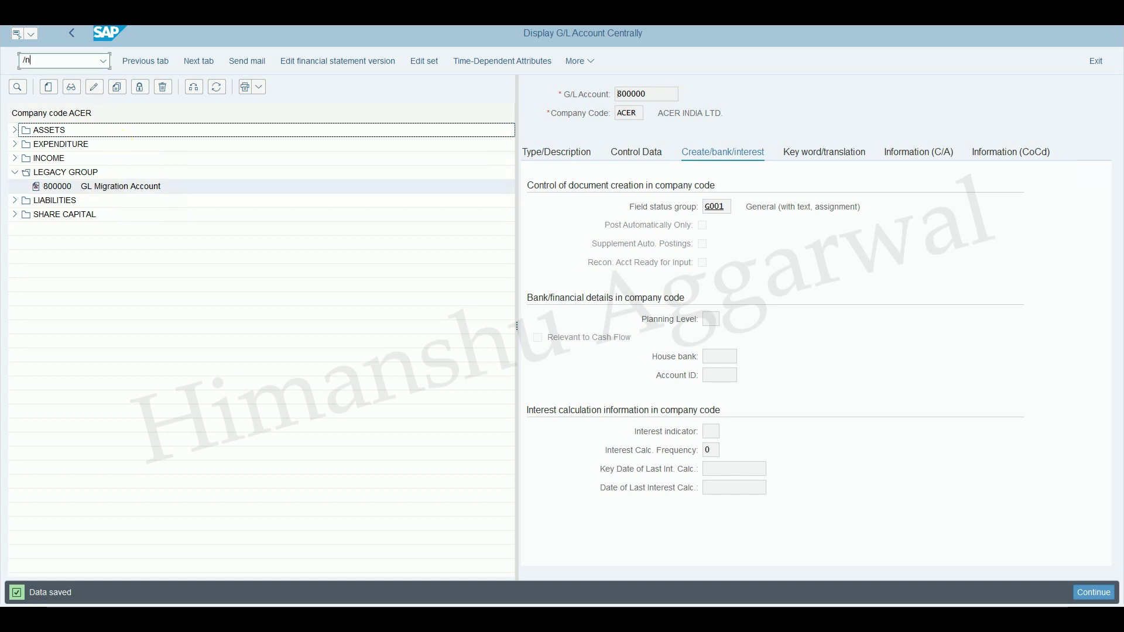
key("Return")
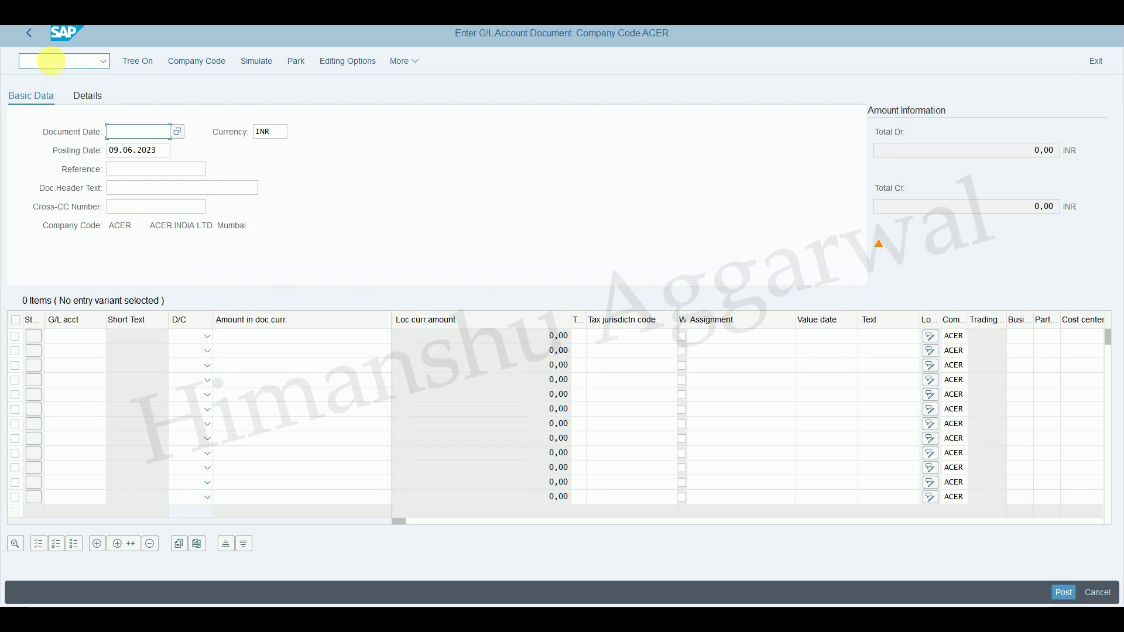
key("alt+Tab")
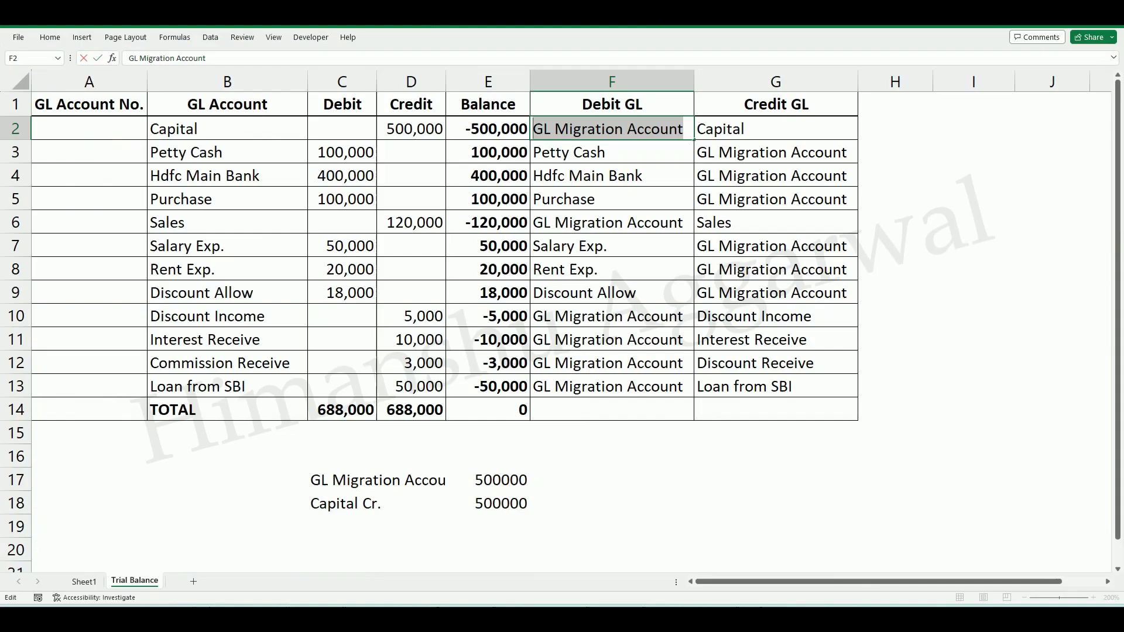
left_click(85, 581)
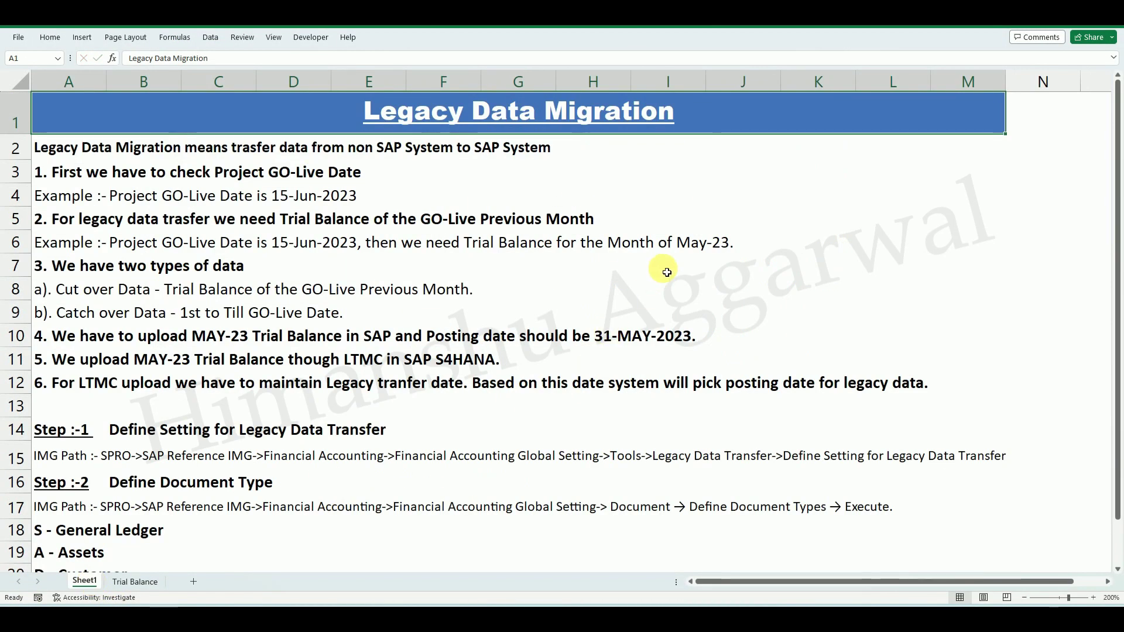
left_click(620, 338)
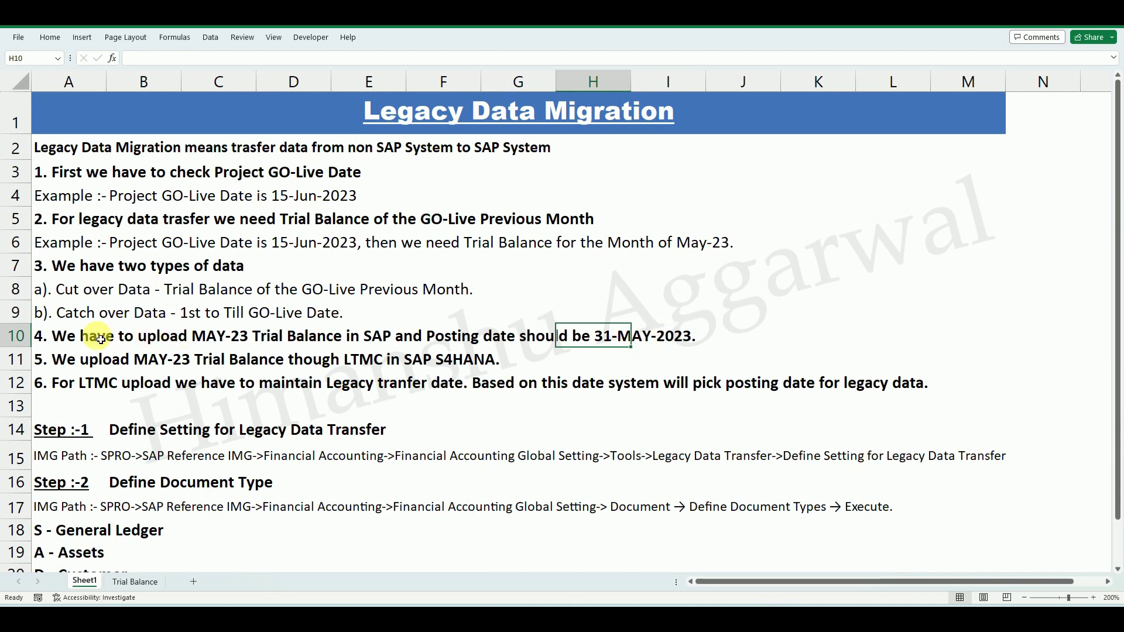
left_click(65, 338)
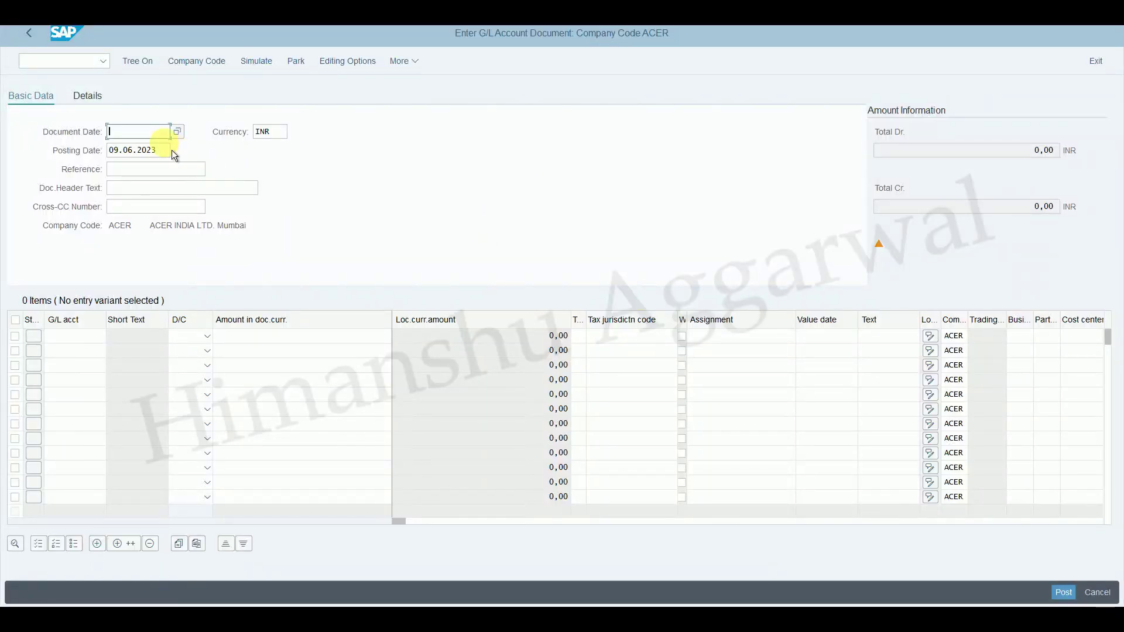
Switch back to SAP and set both the document date and the posting date to 31.05.2023
type("1.01.")
key("BackSpace")
key("BackSpace")
key("BackSpace")
key("BackSpace")
key("BackSpace")
type("31.0.20")
key("BackSpace")
key("BackSpace")
key("BackSpace")
type("5")
left_click_drag(159, 130, 50, 132)
left_click(94, 167)
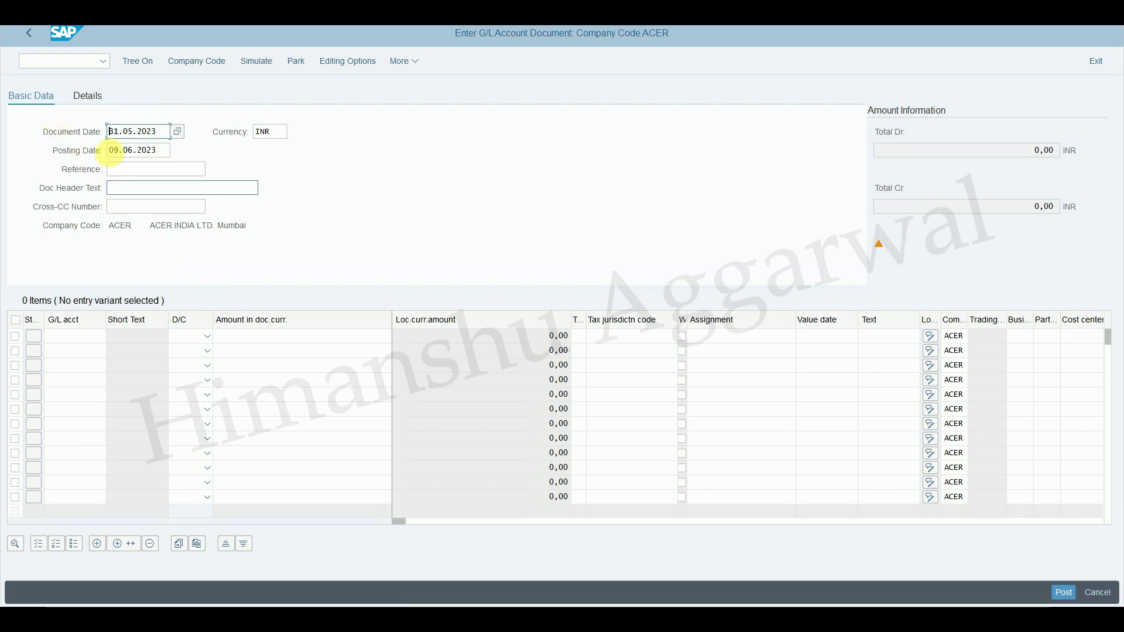
key("Tab")
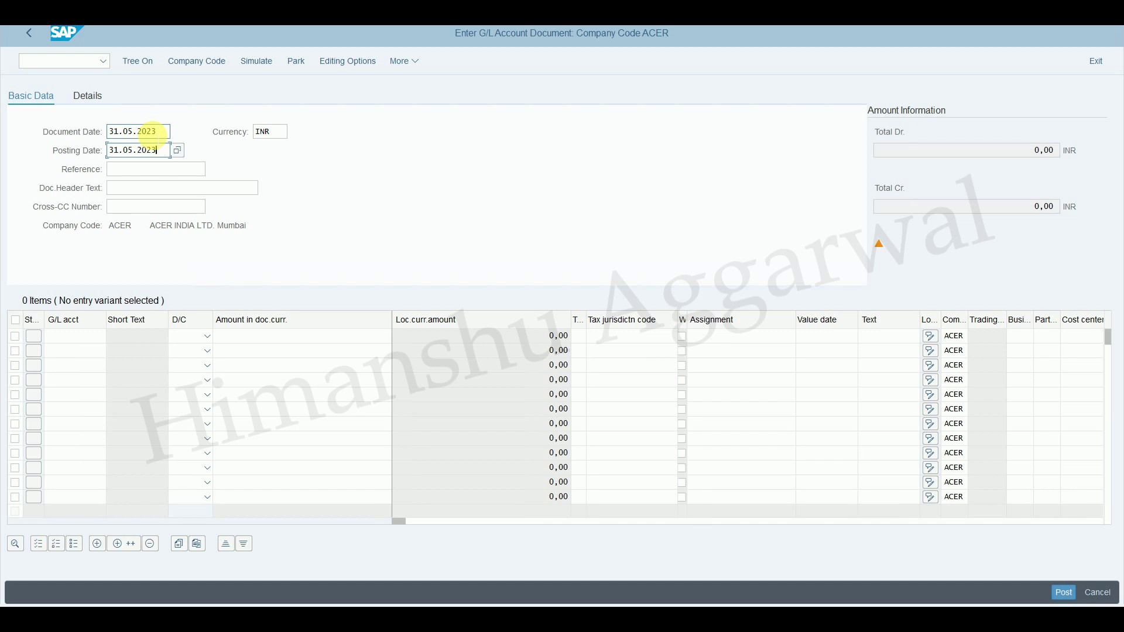
key("Return")
key("Return")
left_click(152, 132)
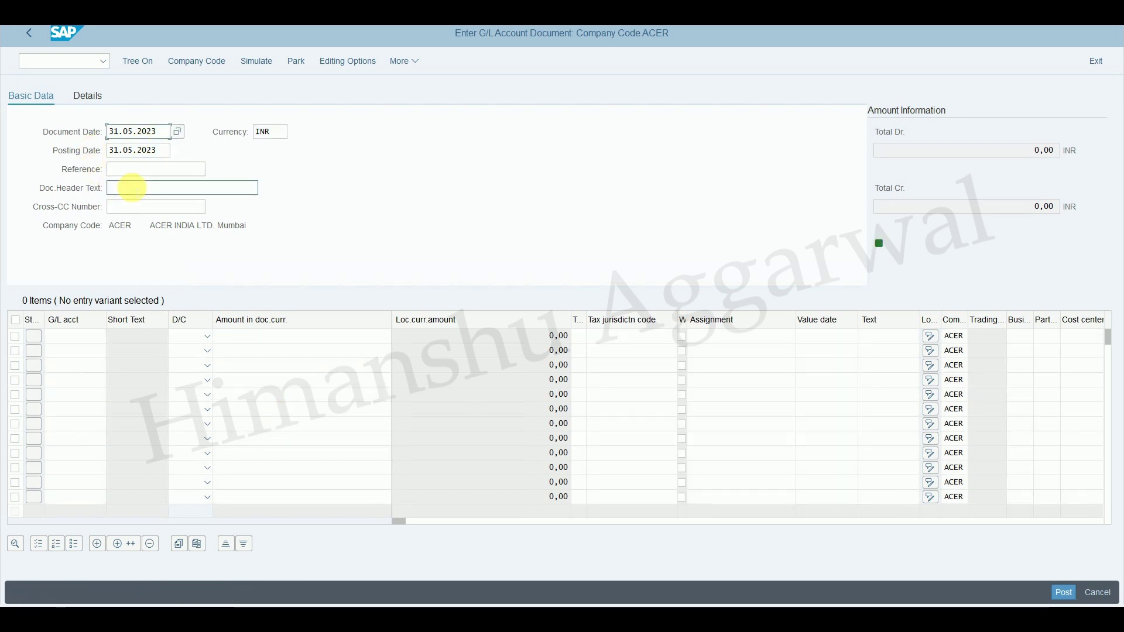
Enter "Legacy GL balance" as the document header text
left_click(131, 188)
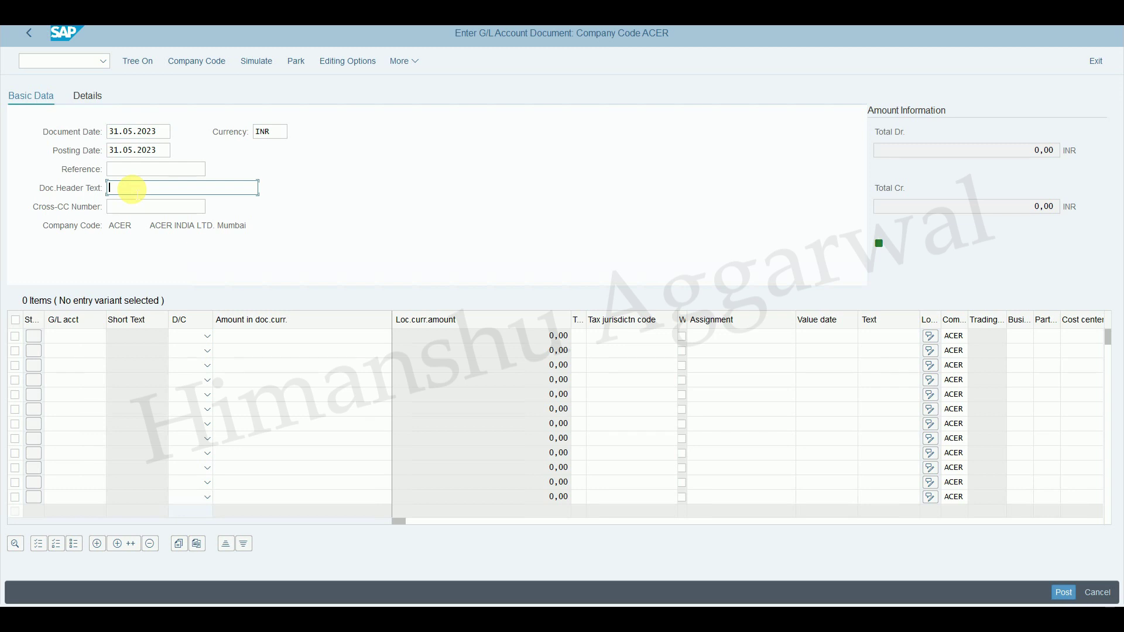
type("Legacy")
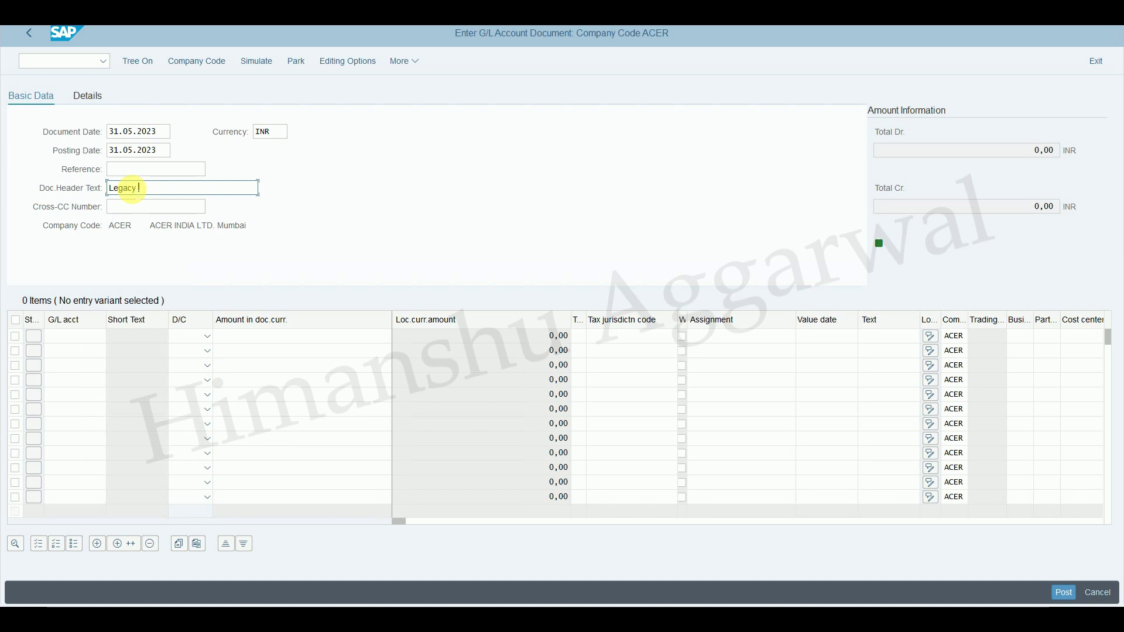
type("GL balance")
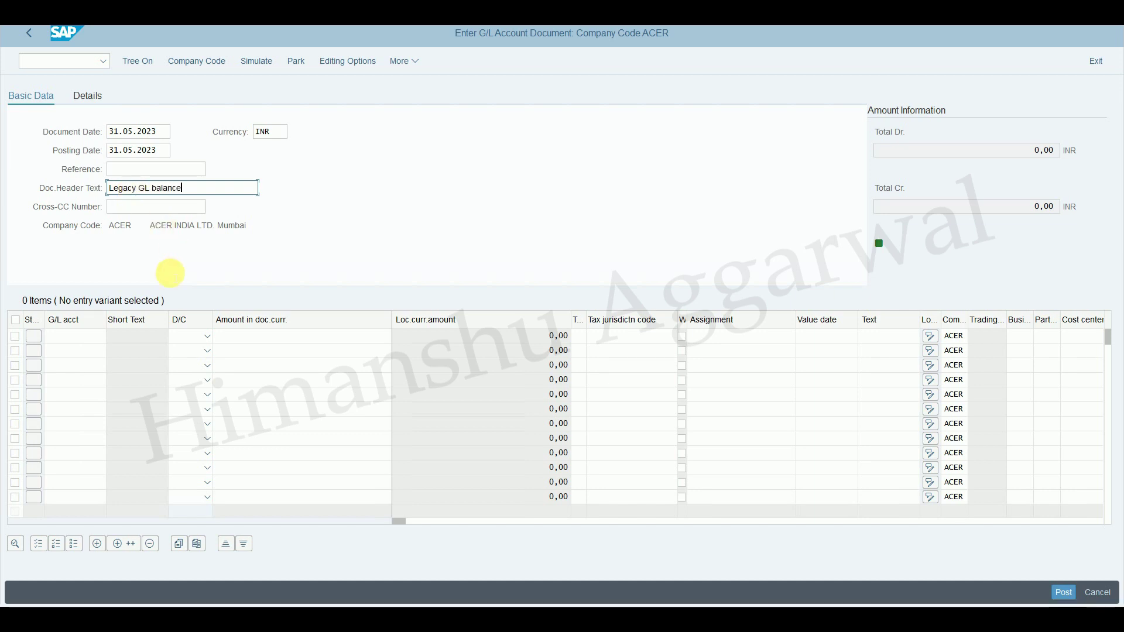
Switch to Excel's Trial Balance sheet to check the Capital row's debit and credit GLs, and return to the SAP document
left_click(75, 333)
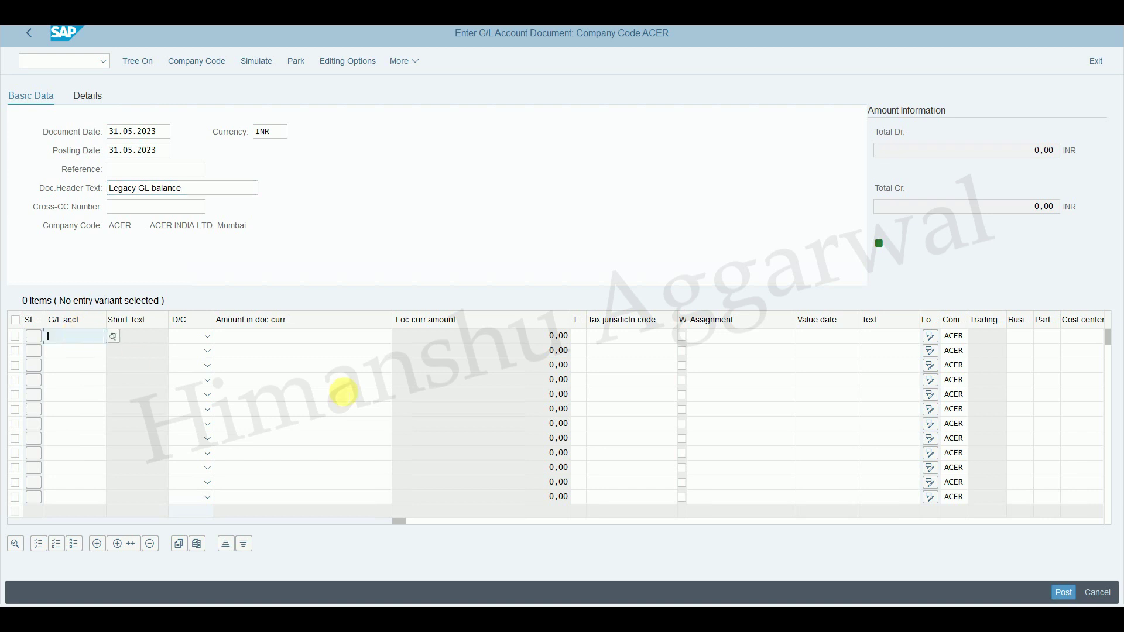
key("alt+Tab")
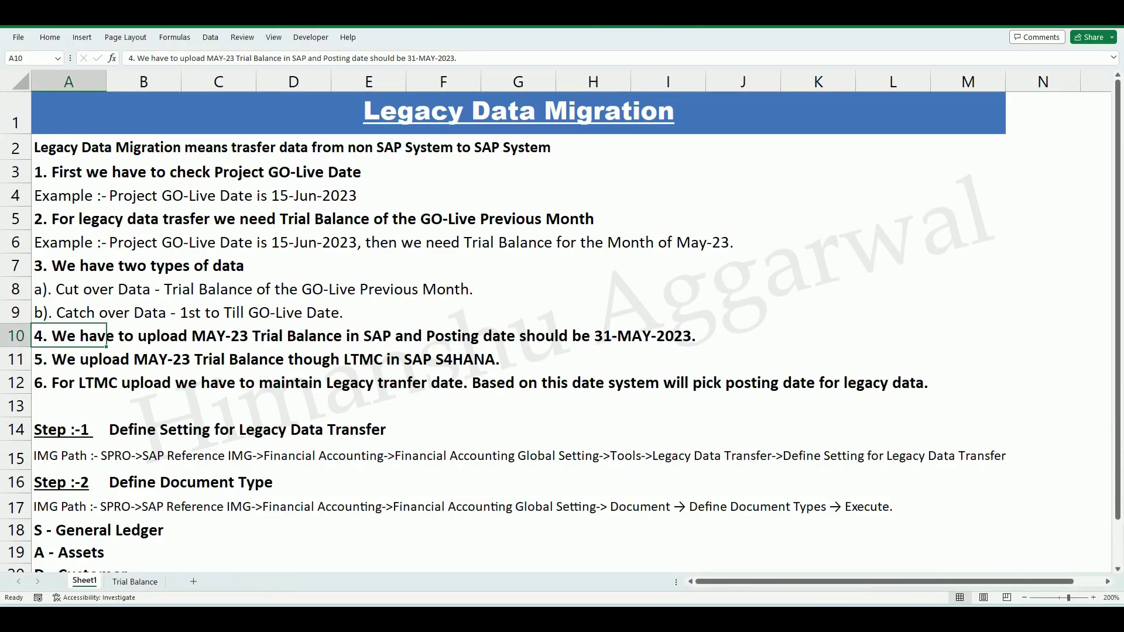
left_click(133, 582)
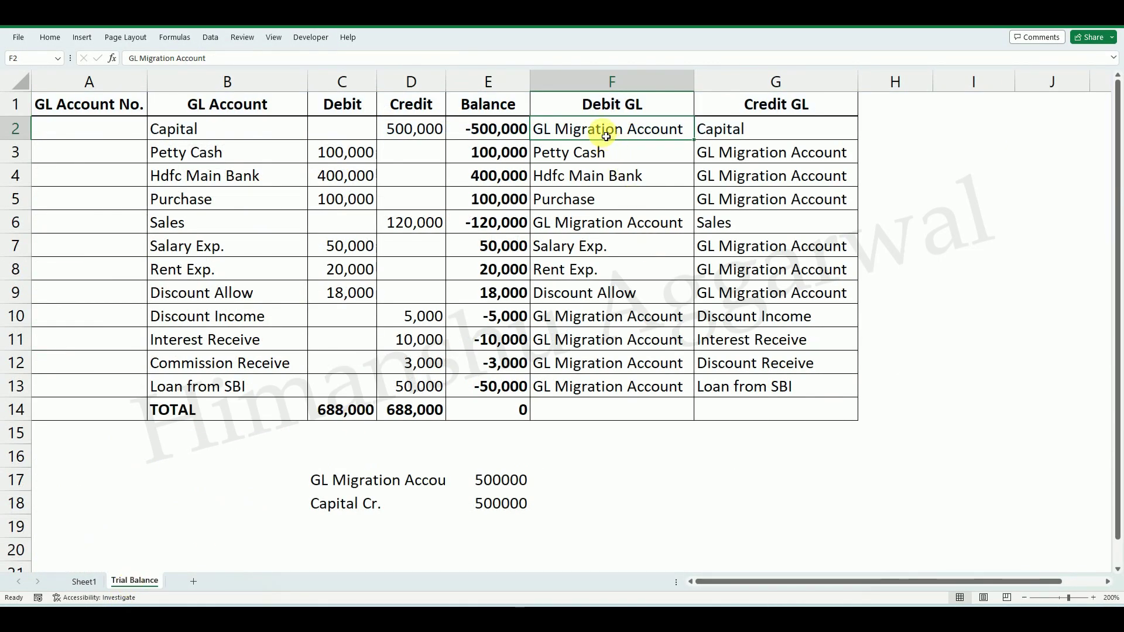
left_click(734, 128)
left_click(773, 620)
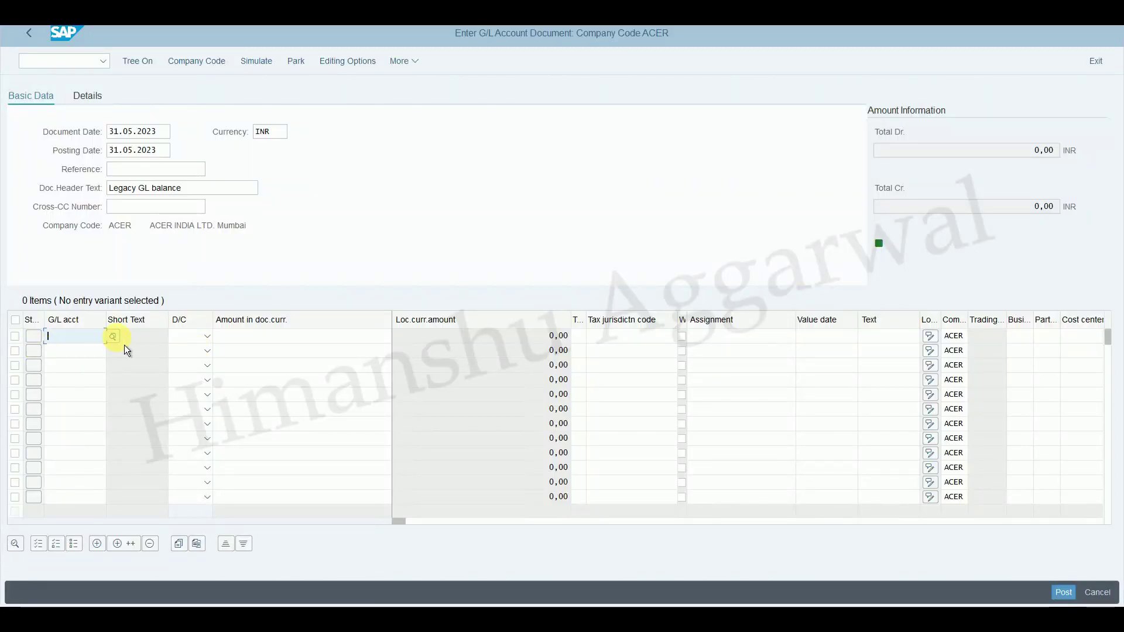
Search the G/L accounts of chart ACER and choose 800000 GL Migration Account for the first line item
left_click(115, 336)
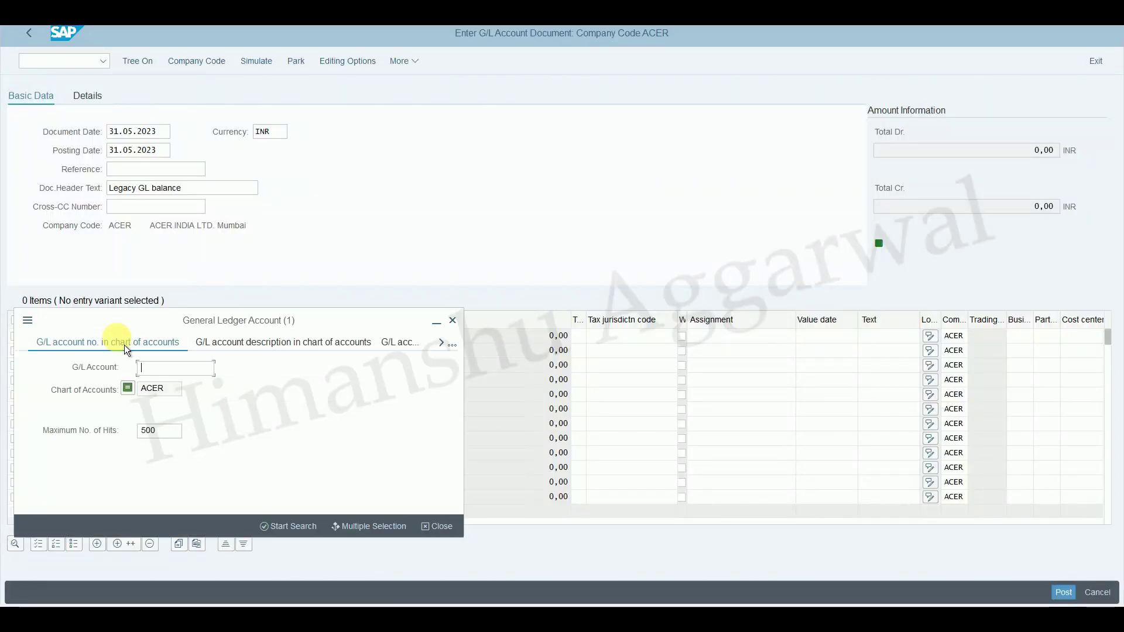
left_click(288, 526)
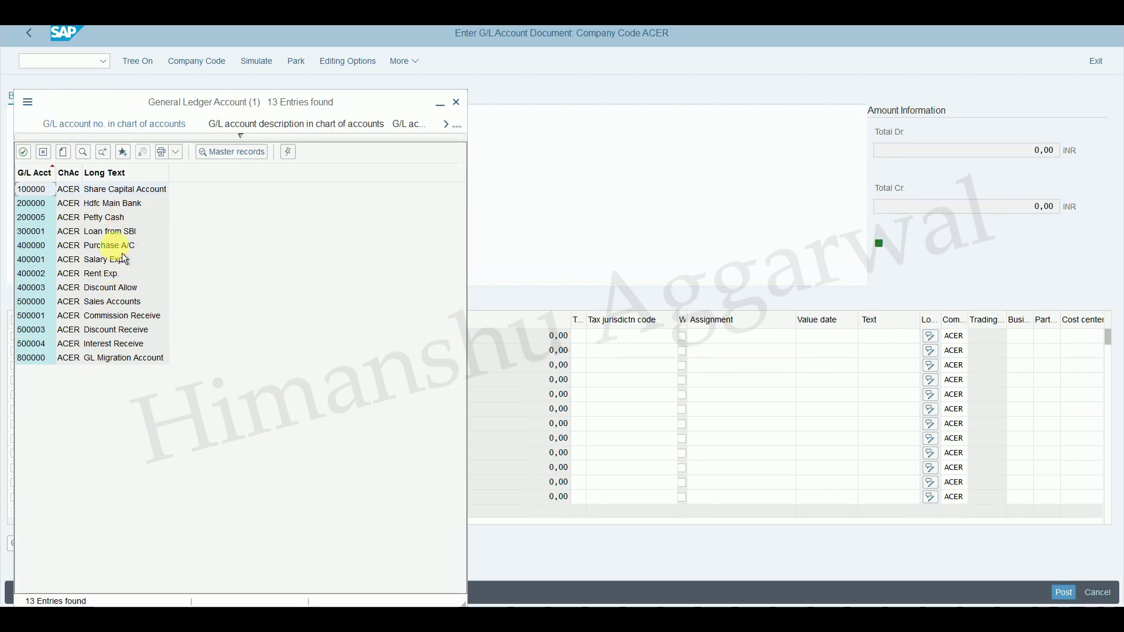
double_click(123, 357)
Search the G/L accounts and choose 100000 Share Capital Account for the second line item
key("Down")
left_click(118, 355)
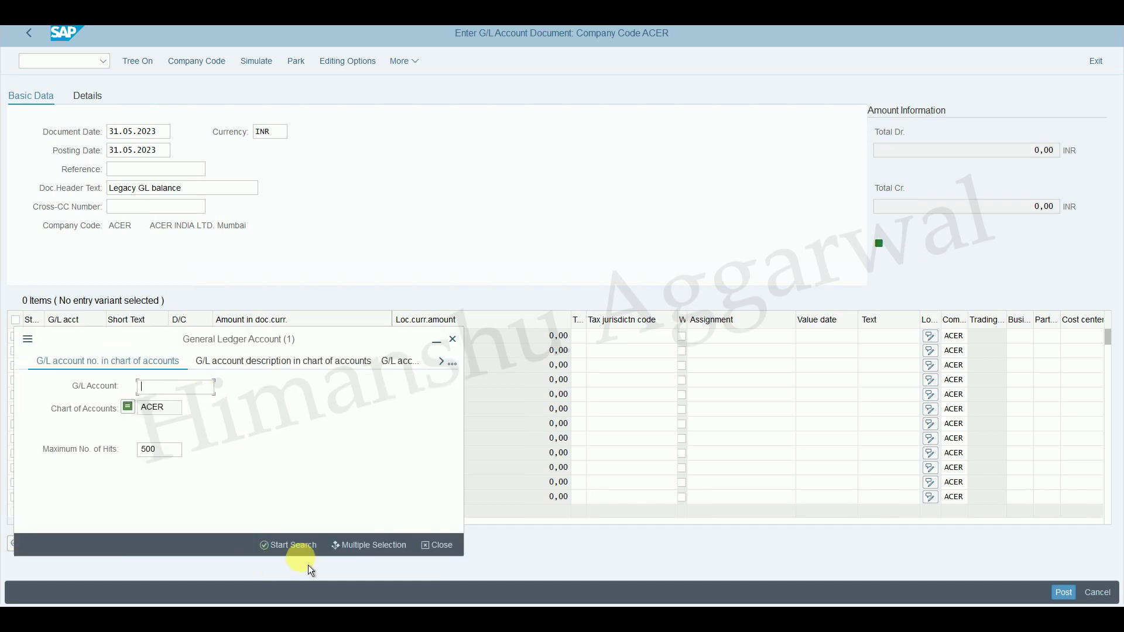
left_click(296, 544)
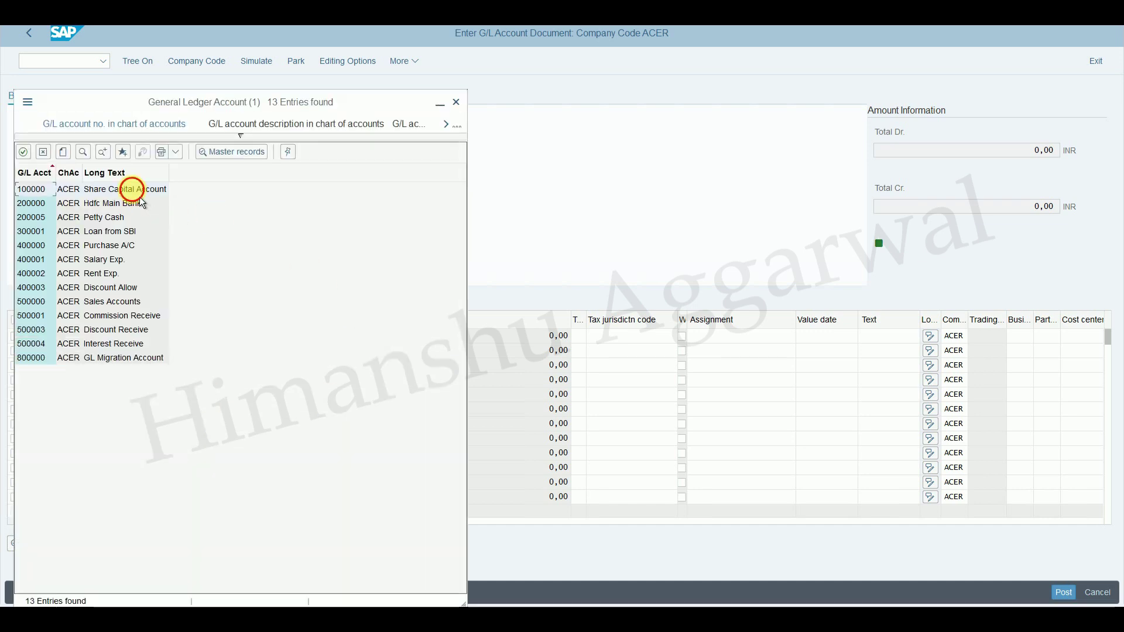
double_click(132, 189)
Mark the 800000 line item as Debit and the 100000 line item as Credit
left_click(208, 336)
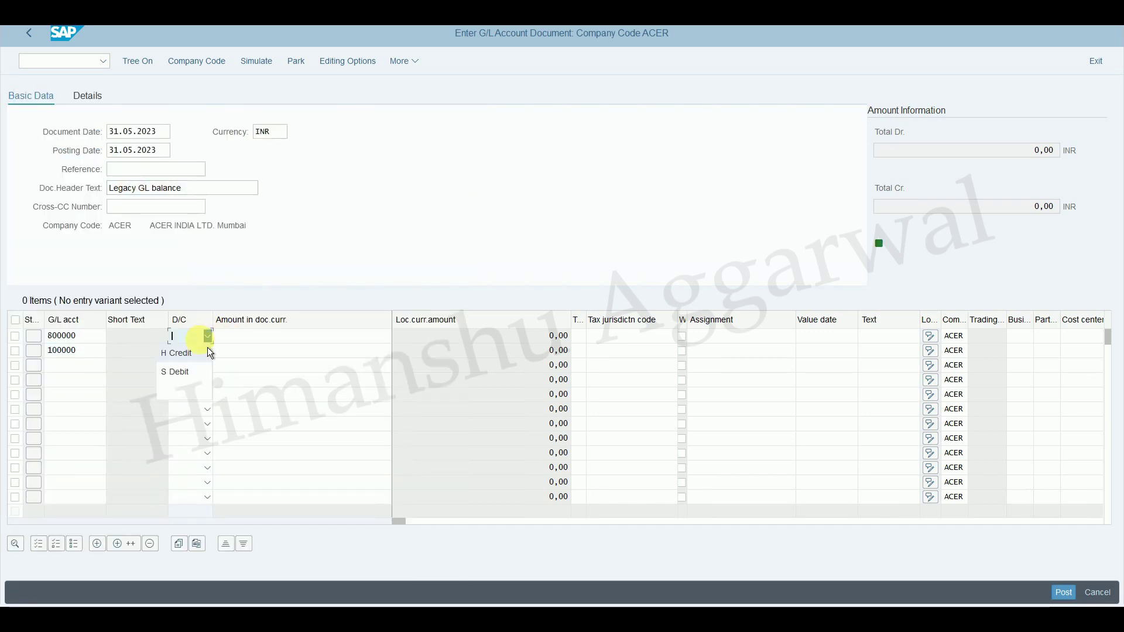
left_click(211, 352)
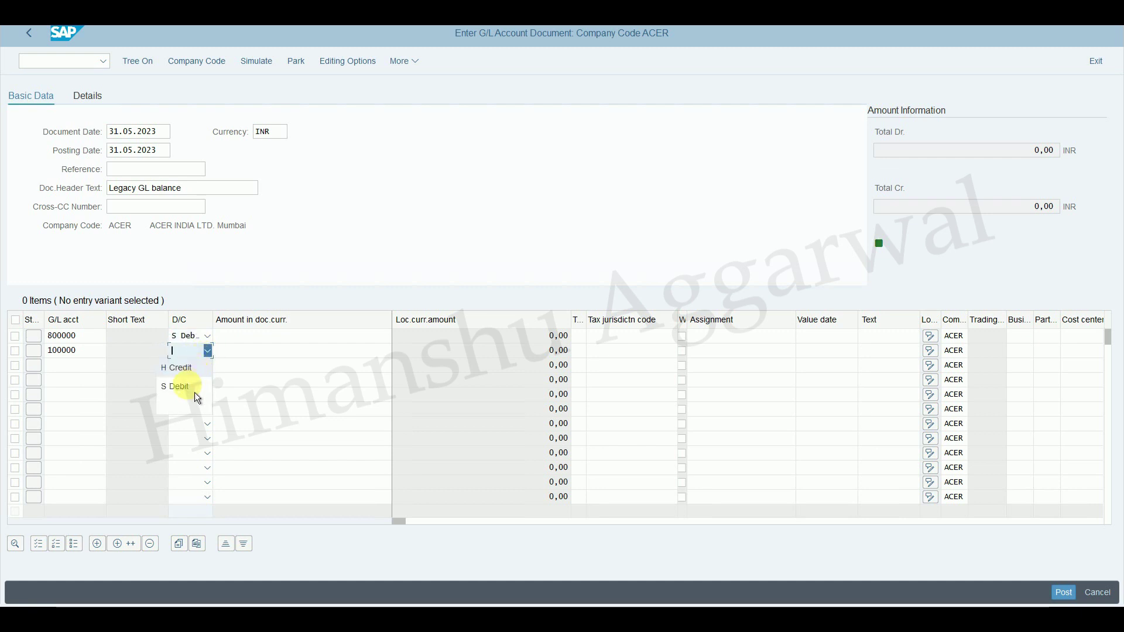
left_click(193, 372)
Enter an amount of 500.000,00 INR for both the GL Migration and Share Capital line items
left_click(335, 337)
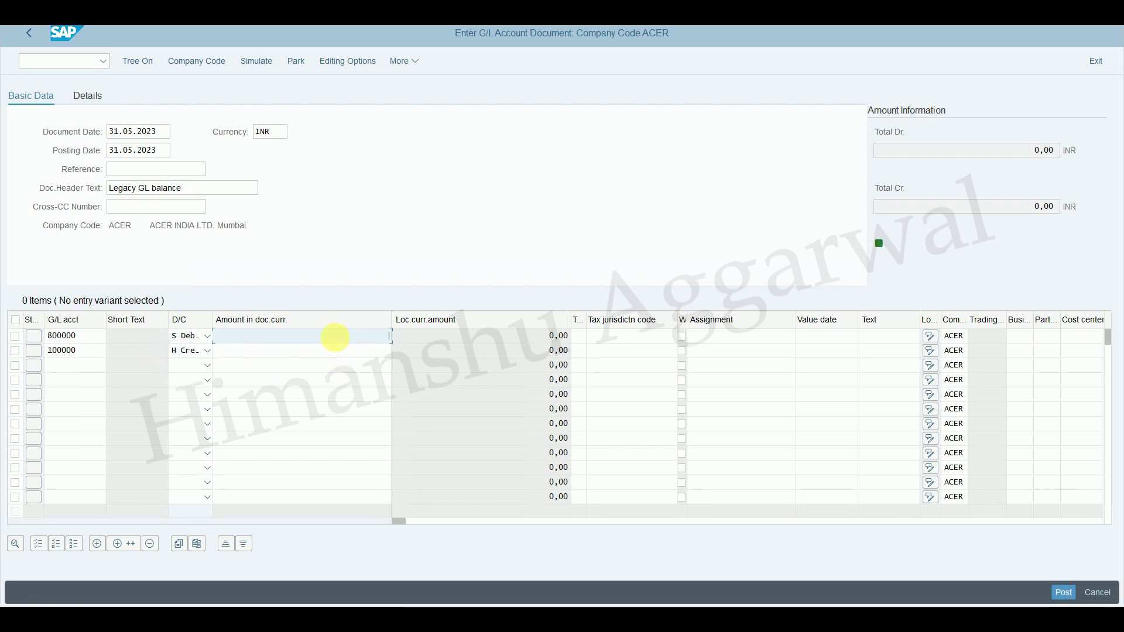
type("5000")
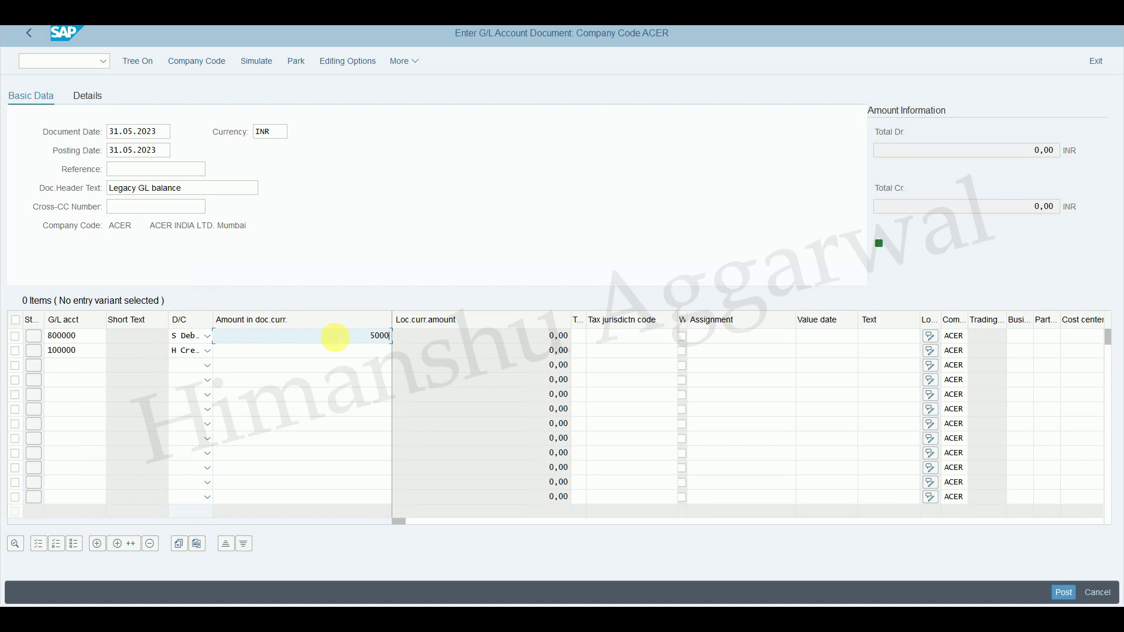
left_click(382, 350)
type("500.000")
key("Return")
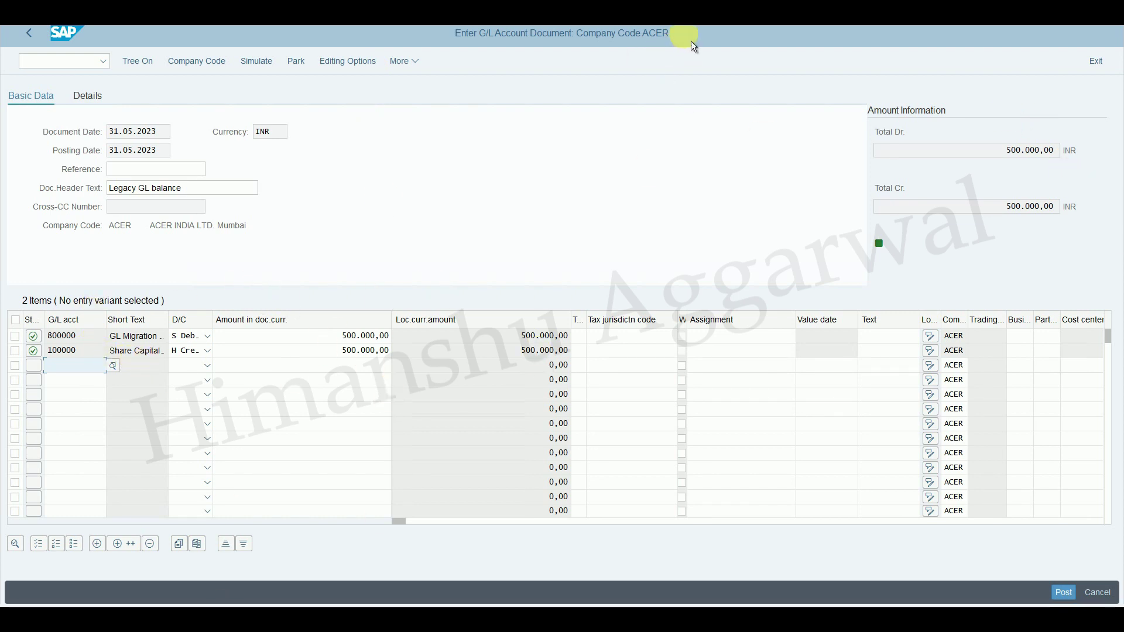
Switch to Excel's Trial Balance sheet to check the Capital row's credit amount, and return to the SAP document
key("alt+Tab")
left_click(417, 128)
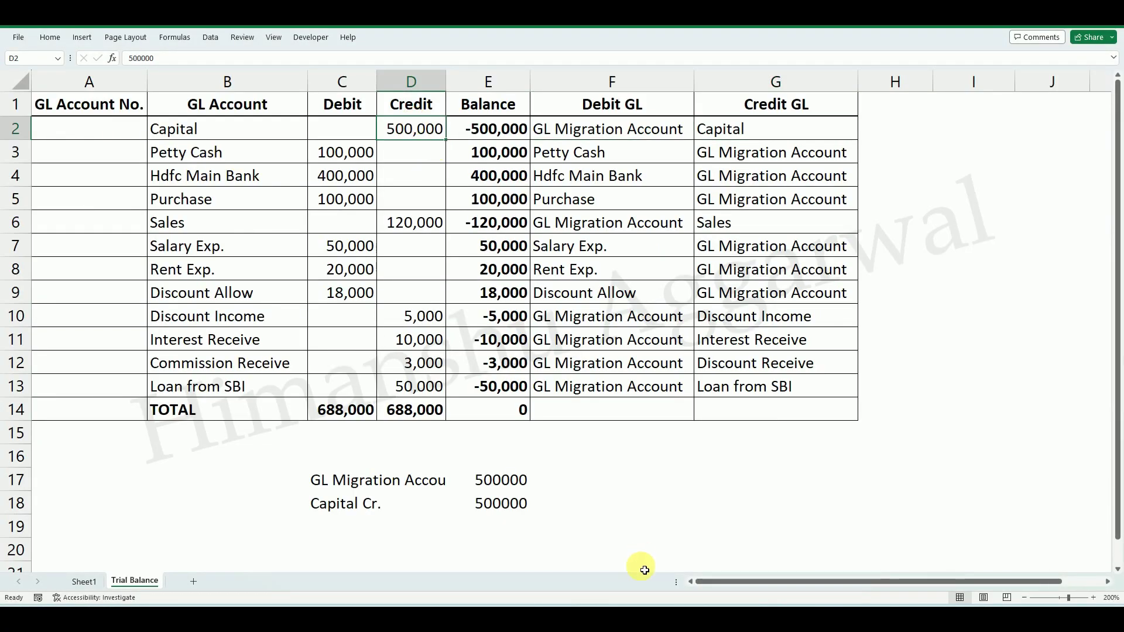
key("alt+Tab")
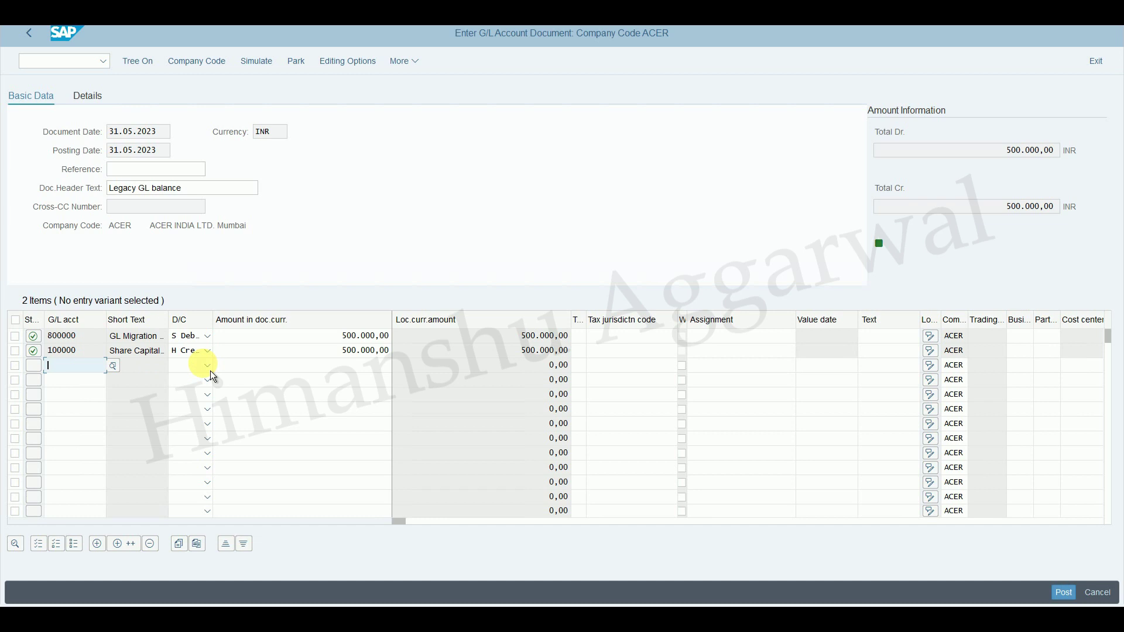
Search the profit centers of controlling area ACER and assign COMMON_PC to the GL Migration Account line item
left_click_drag(408, 528, 475, 542)
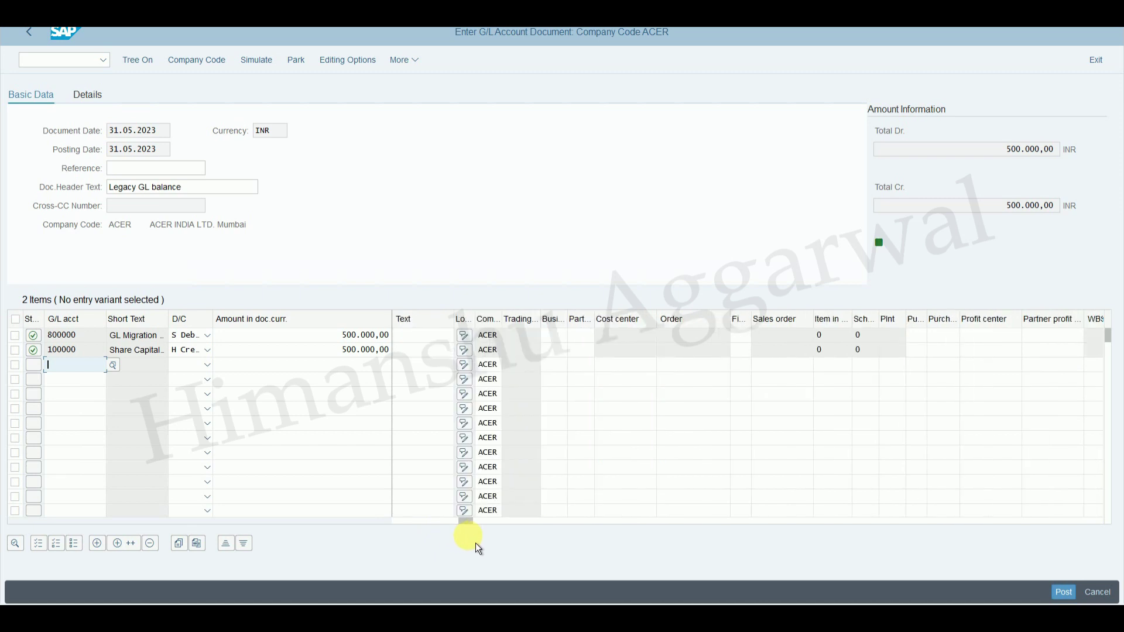
left_click(1020, 335)
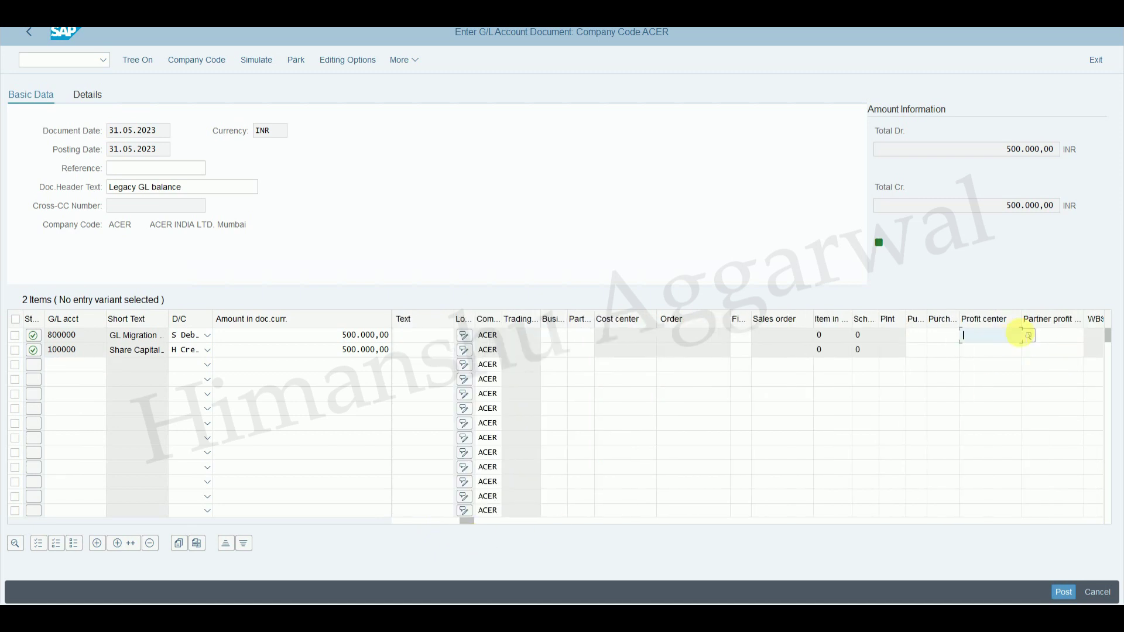
left_click(1028, 336)
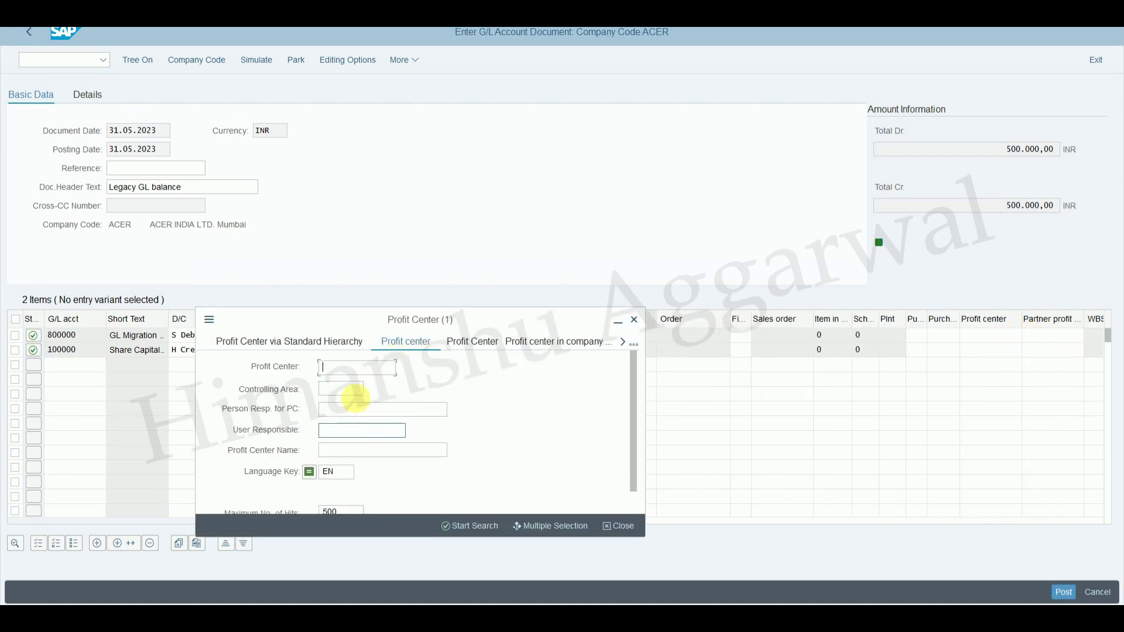
type("ACER")
key("Return")
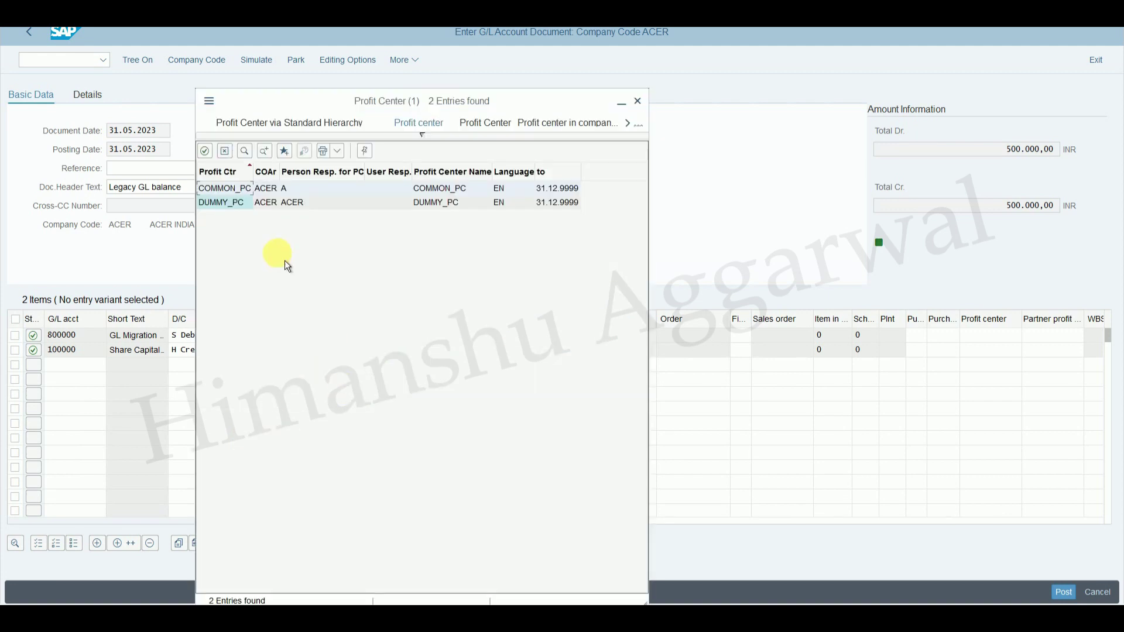
left_click(234, 189)
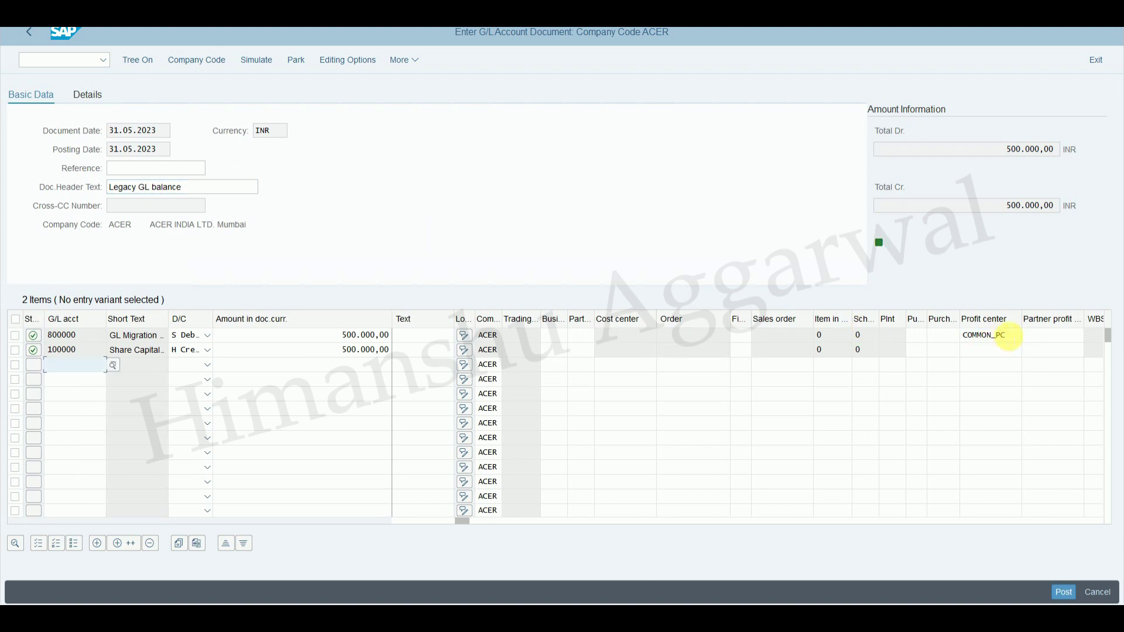
Simulate the share capital document to review its line items, and post it
left_click(422, 64)
mouse_move(443, 88)
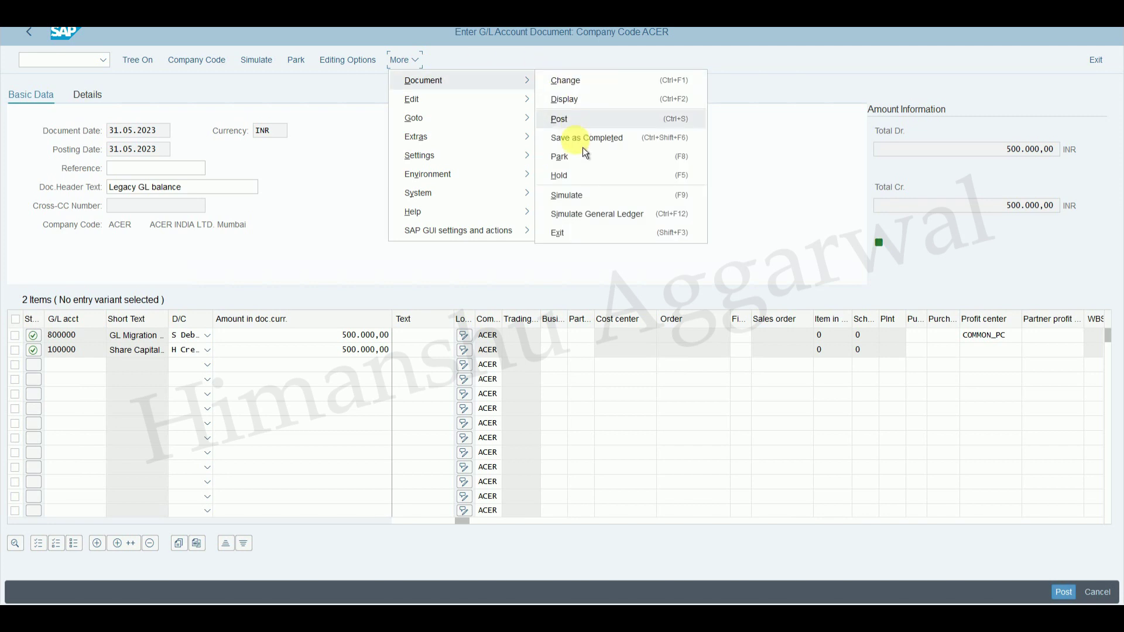
left_click(584, 209)
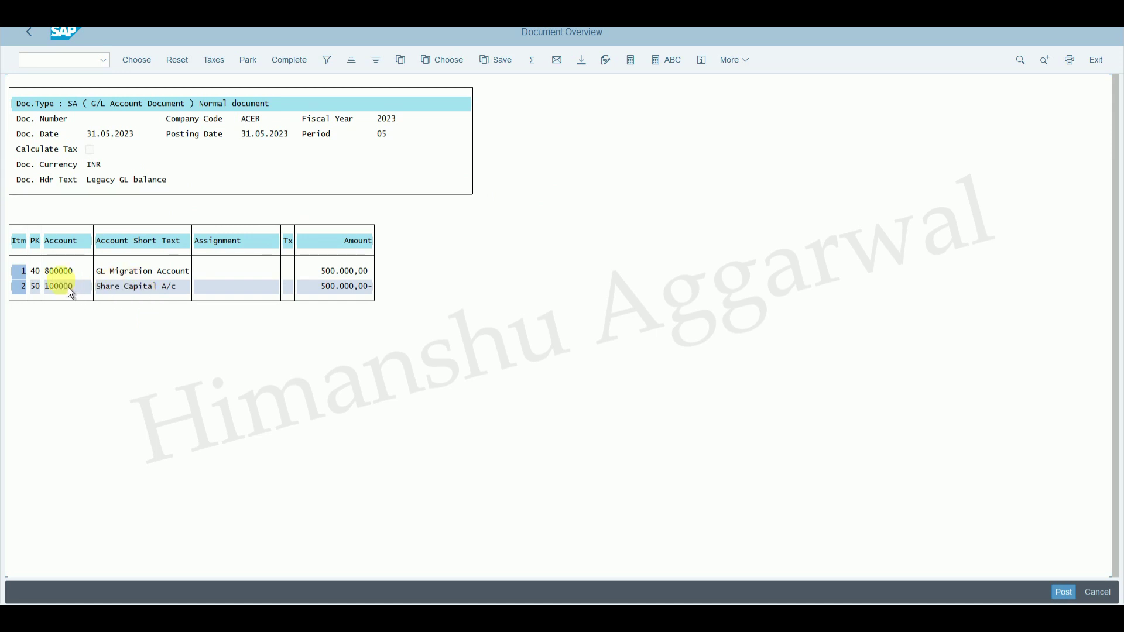
left_click(1071, 598)
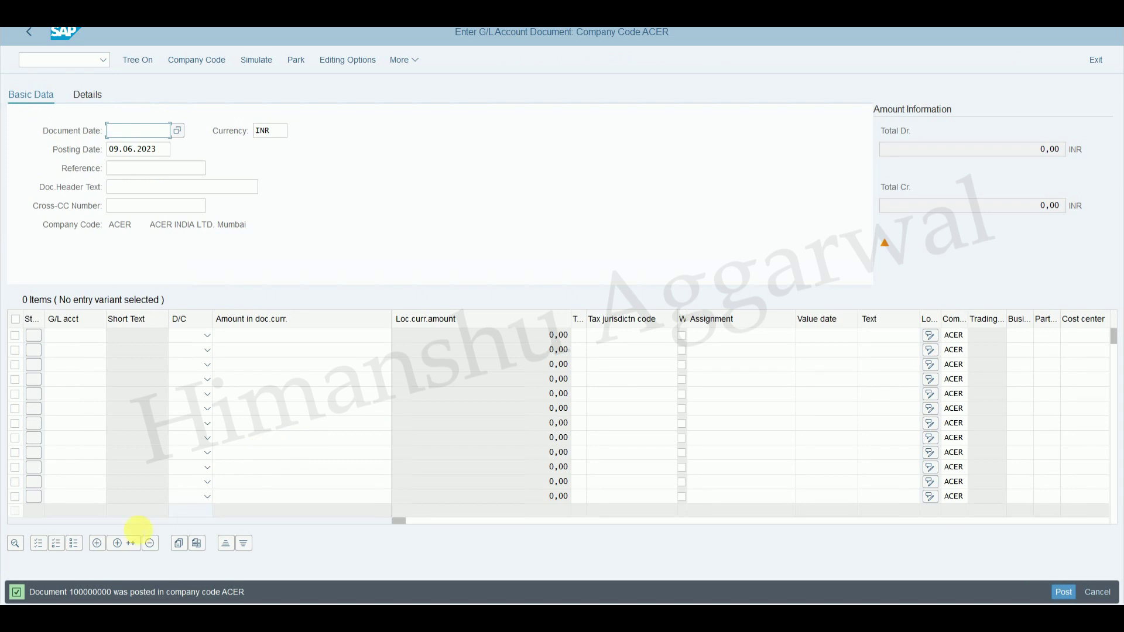
Set the new document's document and posting dates to 31.05.2023 and its header text to "Legacy GL balance"
left_click(133, 131)
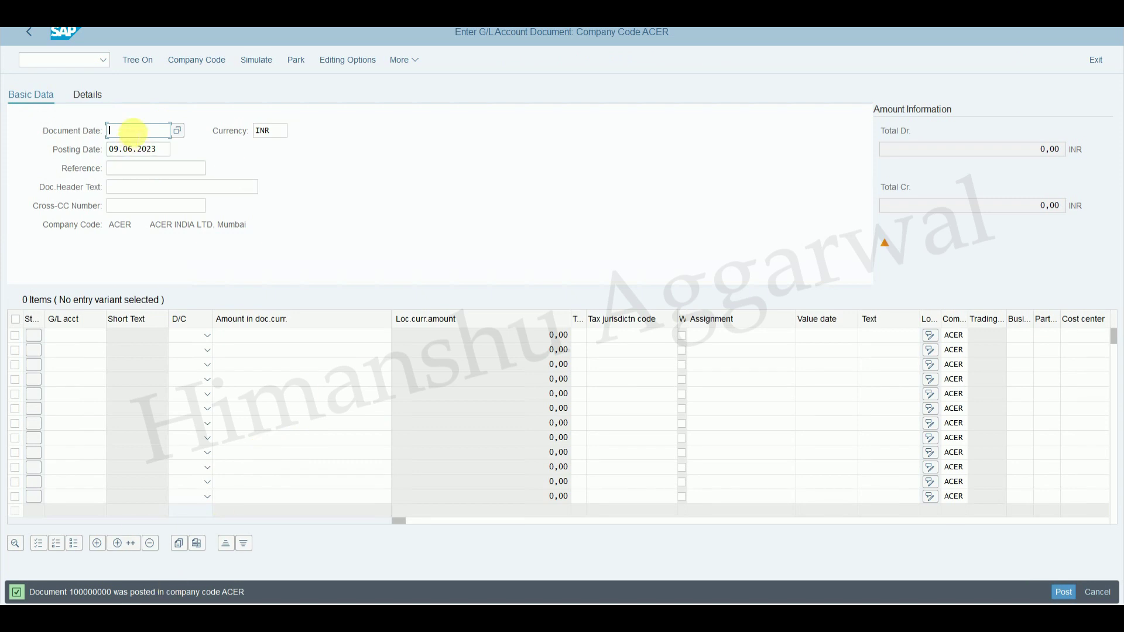
type("3")
left_click(164, 151)
left_click(160, 150)
key("BackSpace")
key("BackSpace")
key("BackSpace")
key("BackSpace")
key("BackSpace")
key("BackSpace")
key("BackSpace")
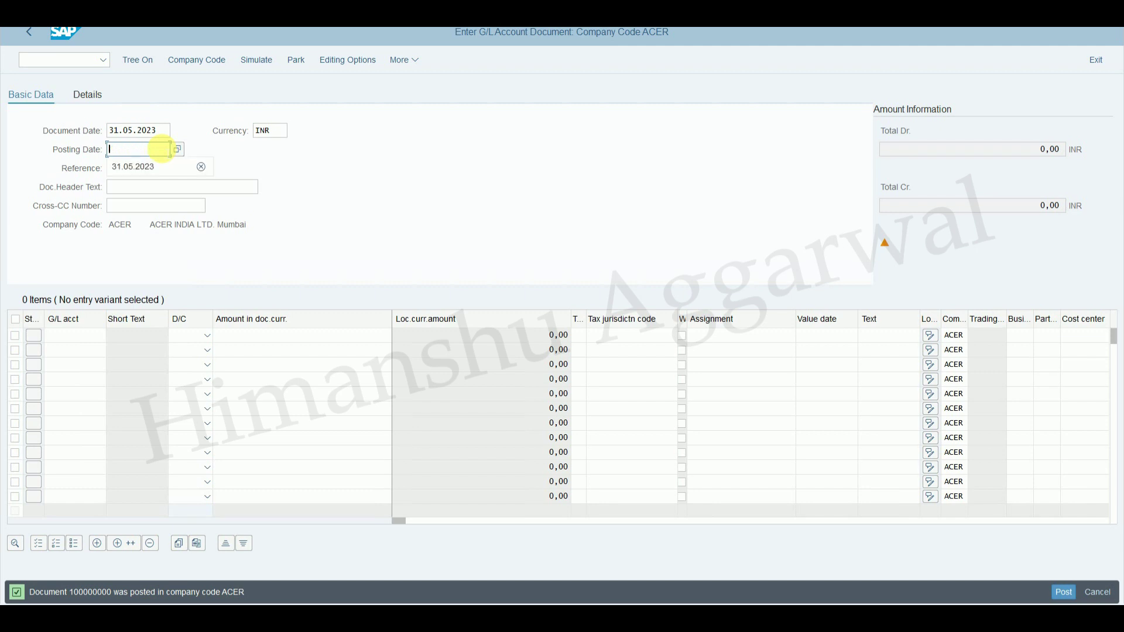
left_click(143, 171)
left_click(138, 186)
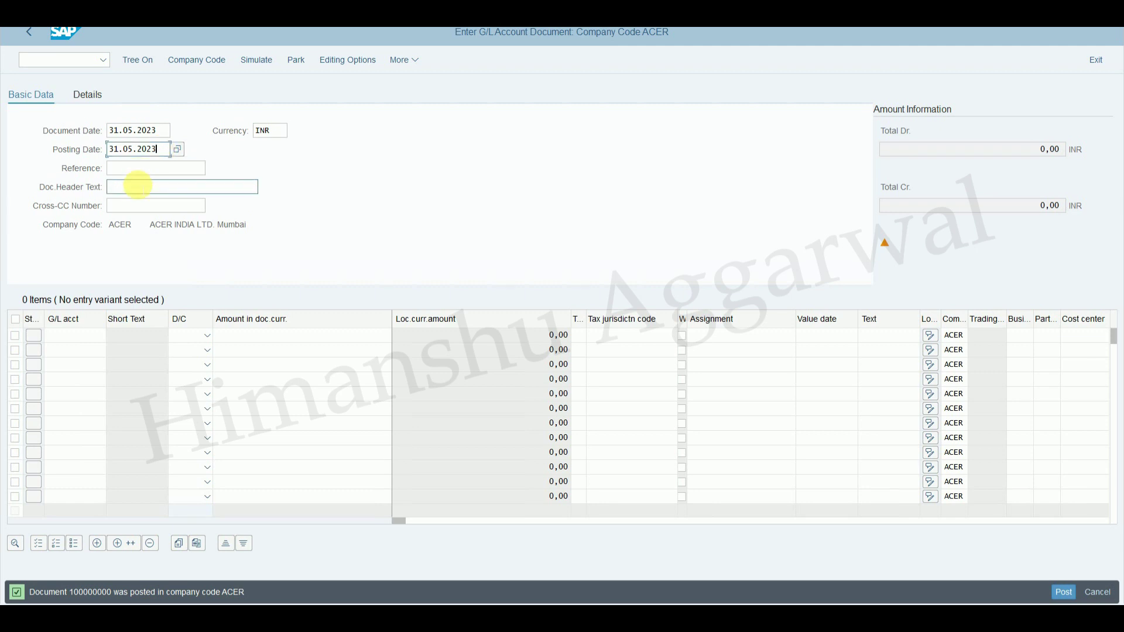
left_click(136, 204)
Switch to Excel's Trial Balance sheet to check the Petty Cash row's amount and its debit and credit GLs, and return to SAP
left_click(81, 335)
key("alt+Tab")
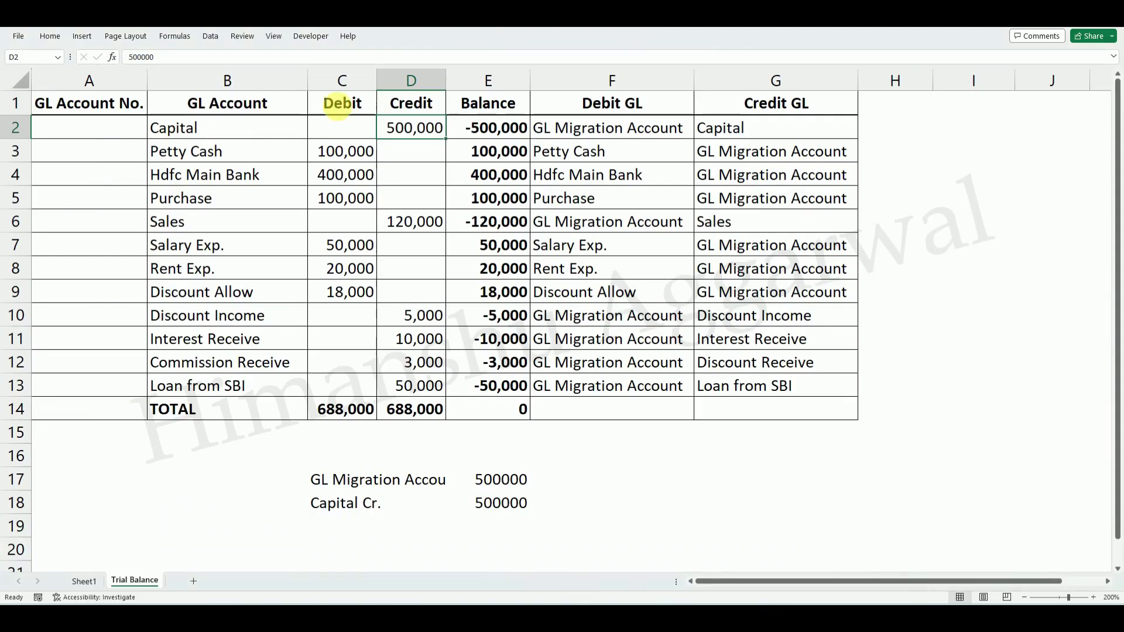
left_click(180, 150)
left_click(349, 158)
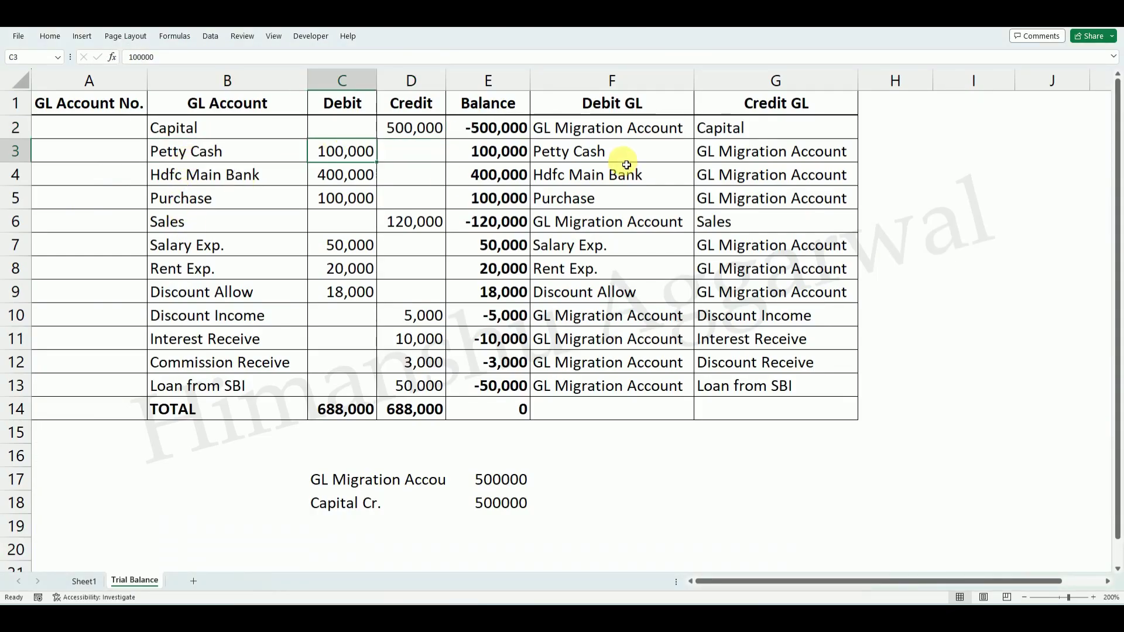
left_click(778, 153)
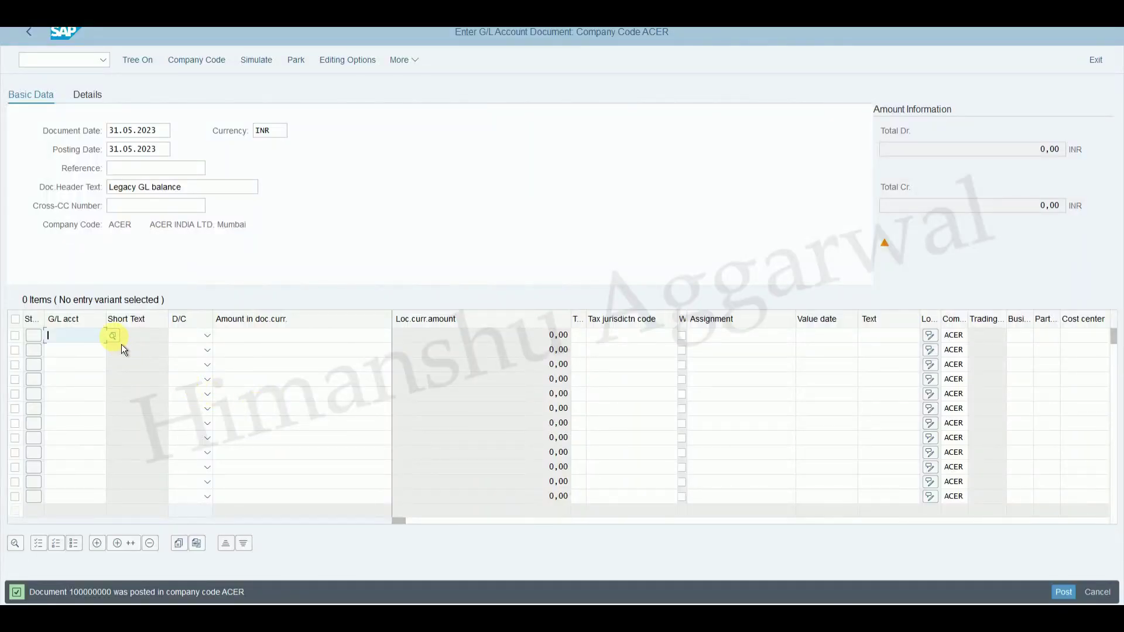
Choose G/L account 200005 Petty Cash for the first line item and enter 800000 for the second
left_click(119, 342)
left_click(299, 535)
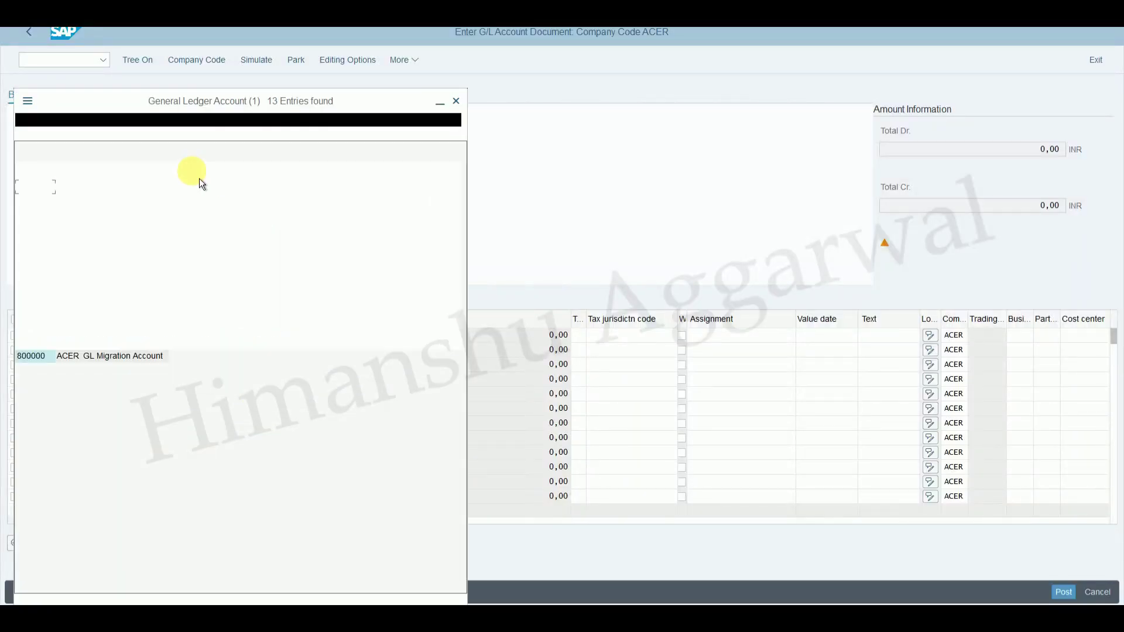
left_click(117, 227)
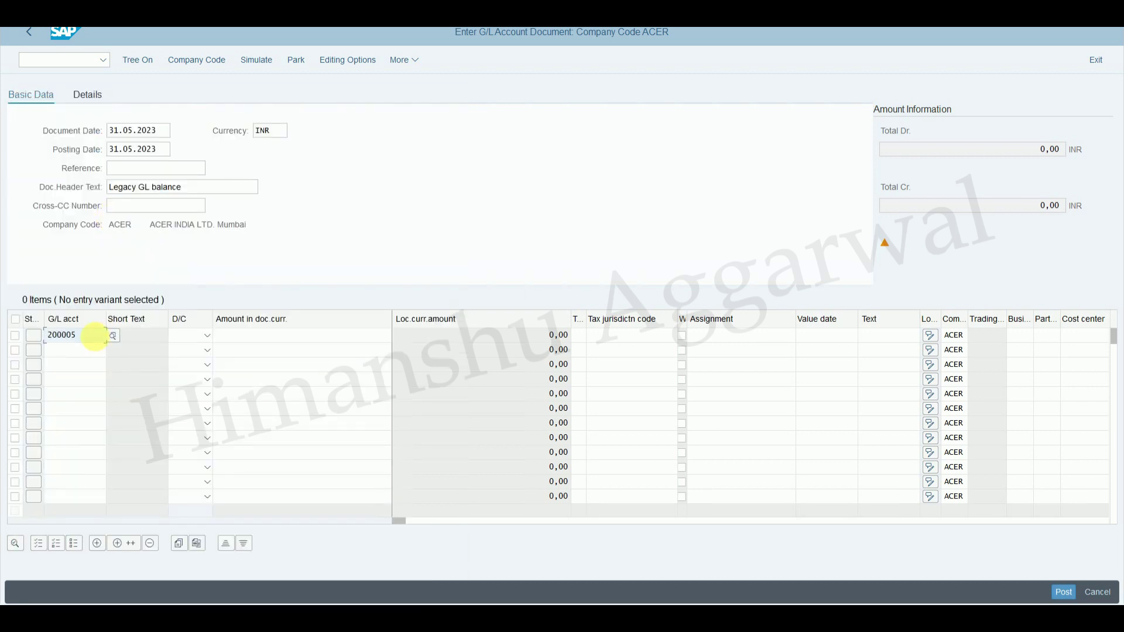
left_click(76, 350)
left_click(67, 386)
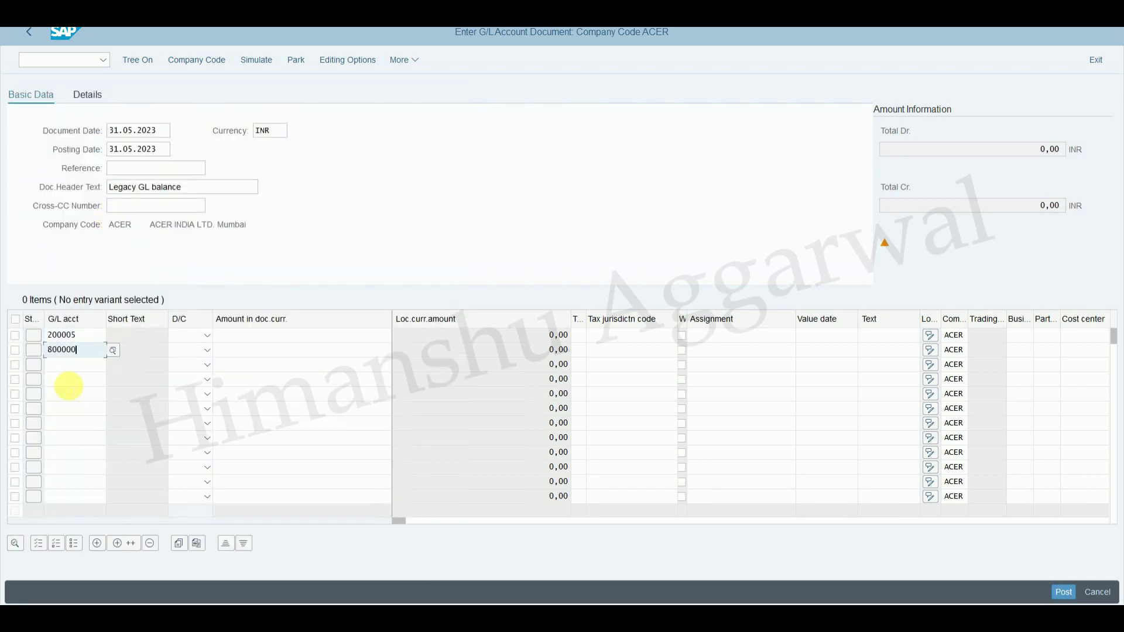
Mark the 200005 line item as Debit and the 800000 line item as Credit
left_click(208, 335)
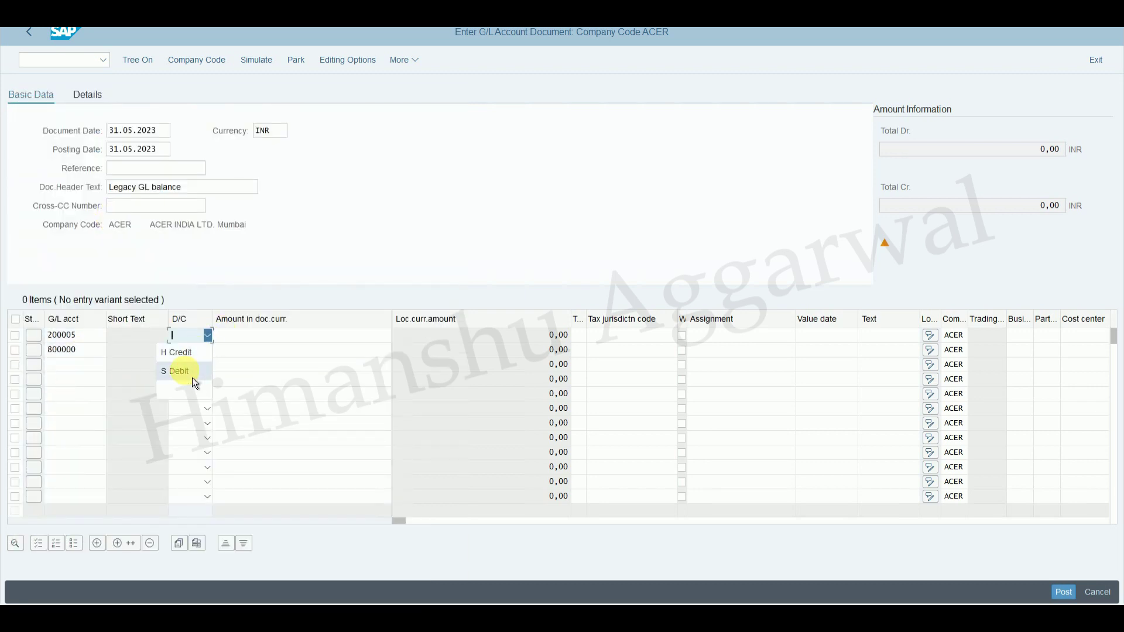
left_click(208, 350)
left_click(195, 377)
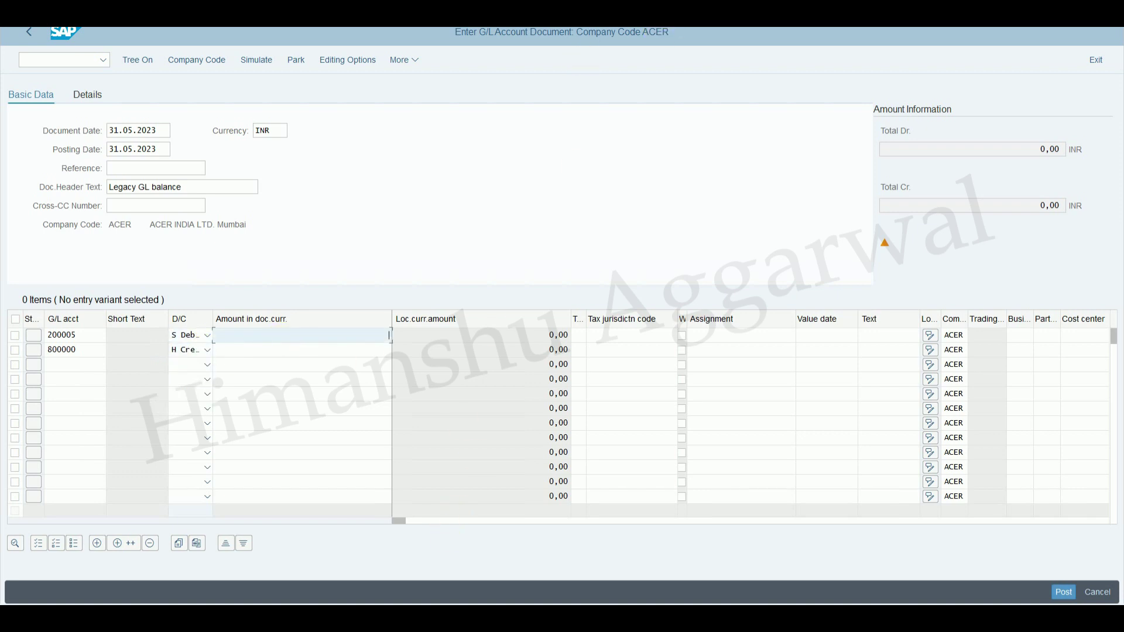
Check the Petty Cash amount in Excel, and enter 100000 for the 200005 line item and * for the 800000 line item
key("alt+Tab")
left_click(340, 149)
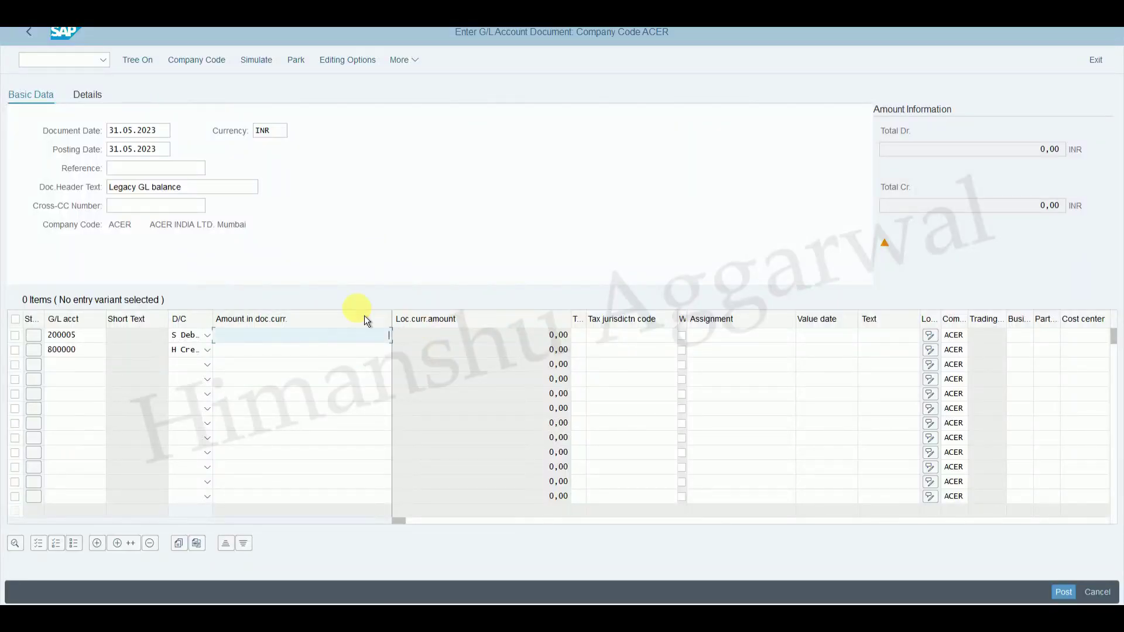
type("100000")
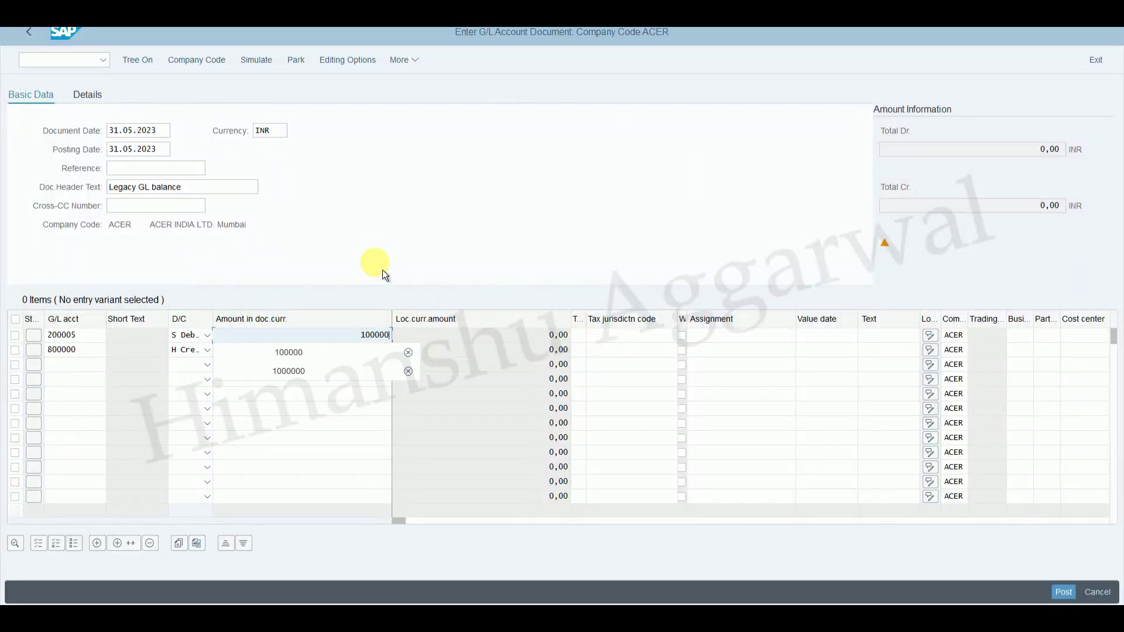
key("Escape")
left_click(375, 350)
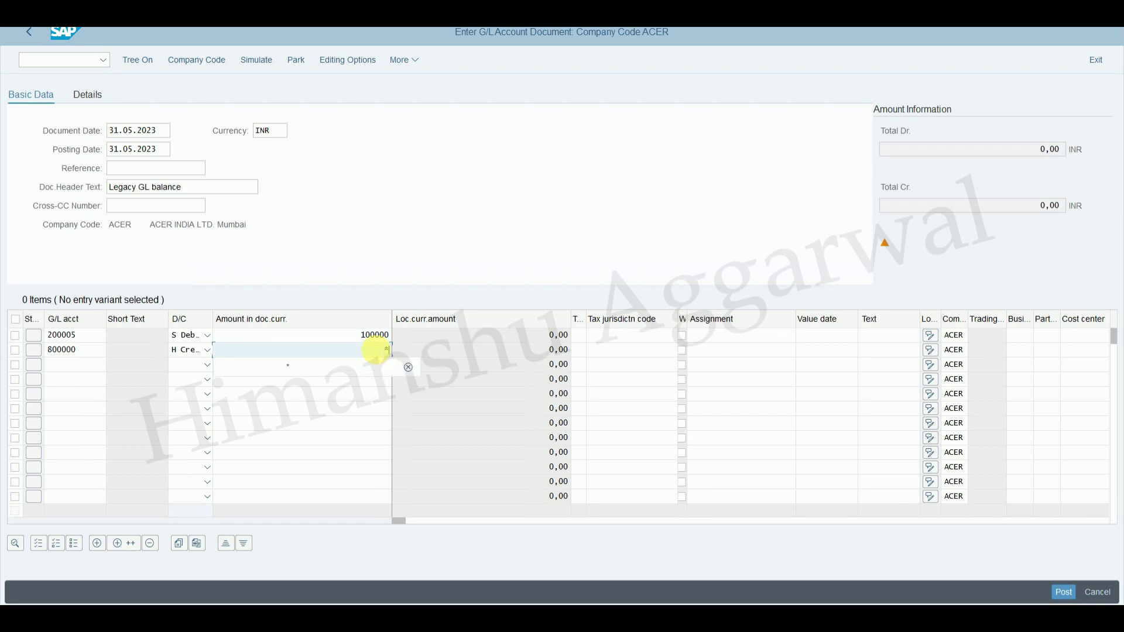
type("*")
Assign profit center COMMON_PC to the 200005 line item and validate the document
key("Tab")
key("Tab")
key("Tab")
key("Tab")
key("Tab")
key("Tab")
key("Tab")
key("Tab")
key("Tab")
key("Tab")
key("Tab")
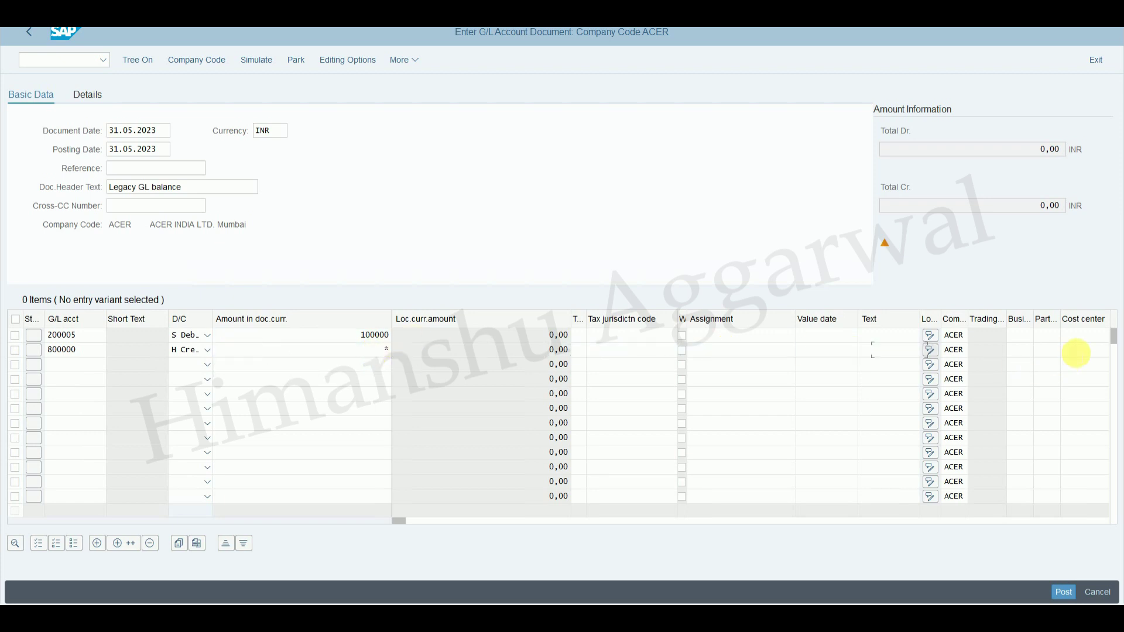
key("Tab")
key("Tab")
key("Tab")
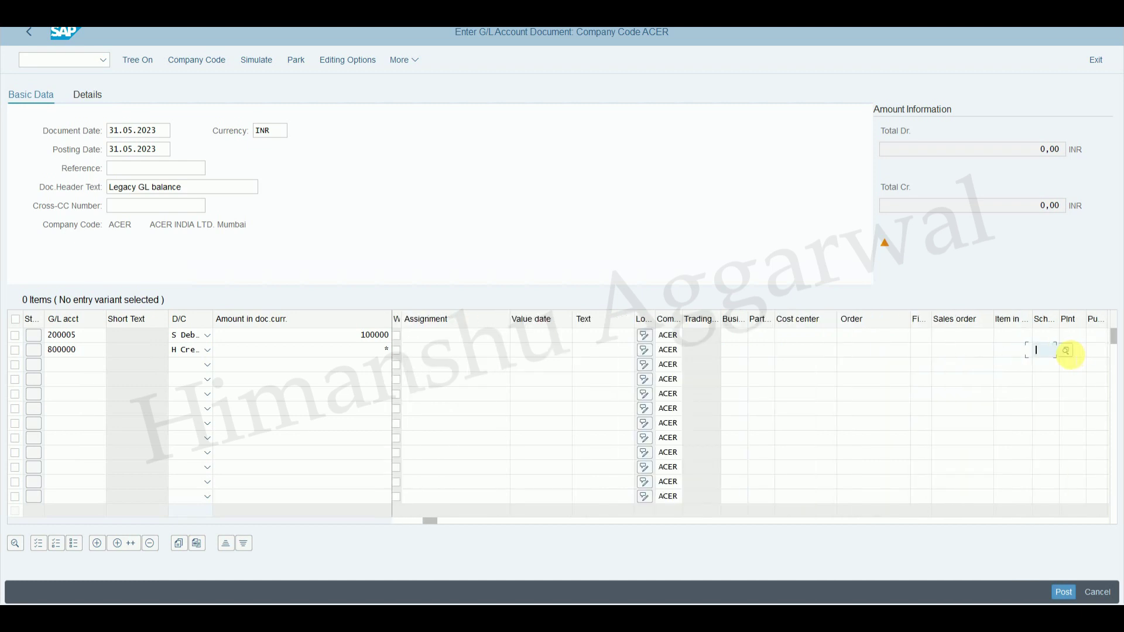
key("Tab")
key("Tab")
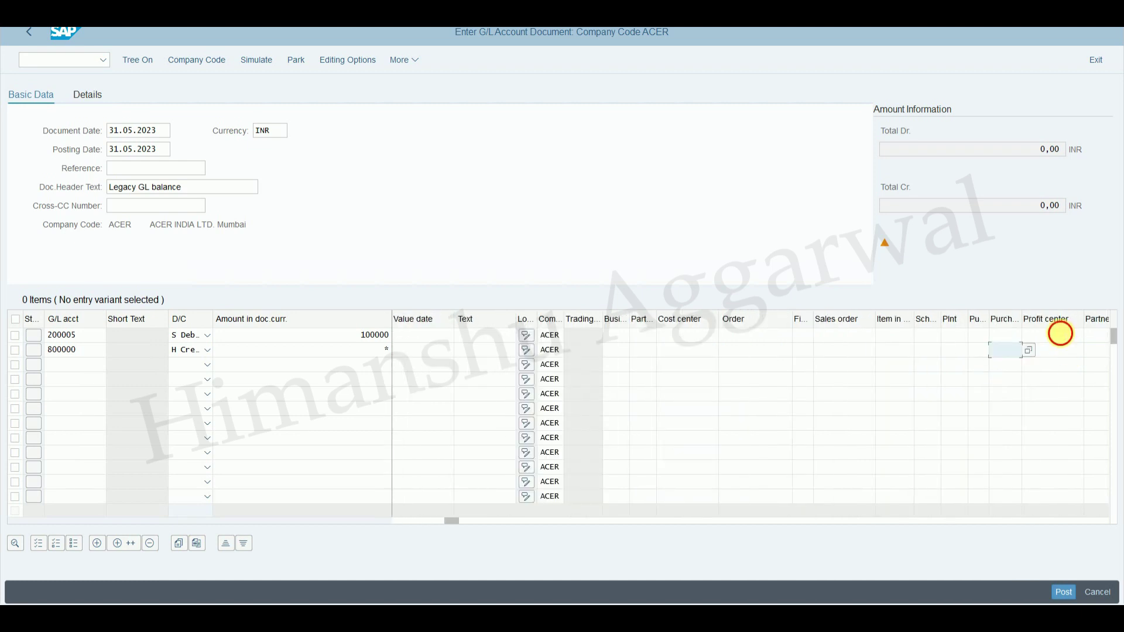
left_click(1051, 335)
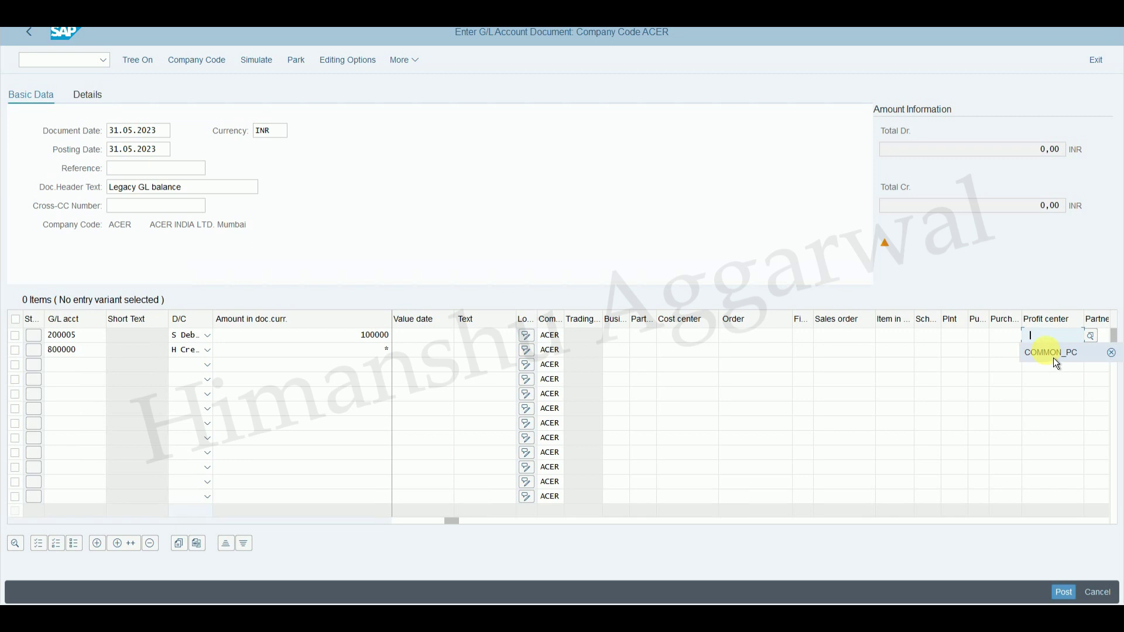
left_click(1056, 363)
key("Return")
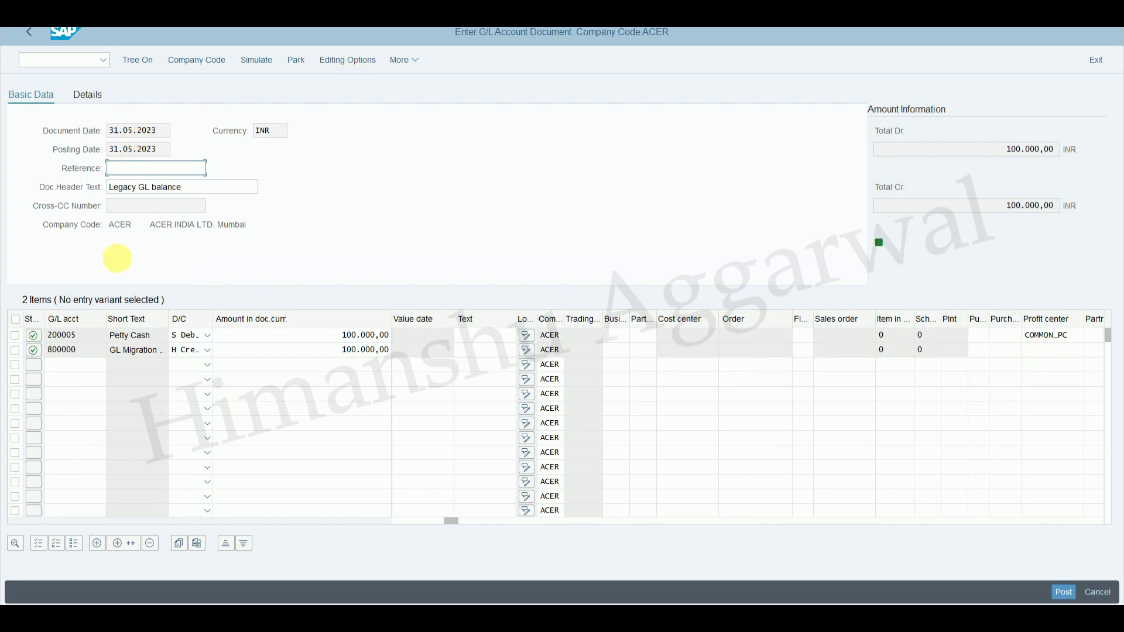
Simulate the Petty Cash document and post it
left_click(420, 62)
mouse_move(444, 88)
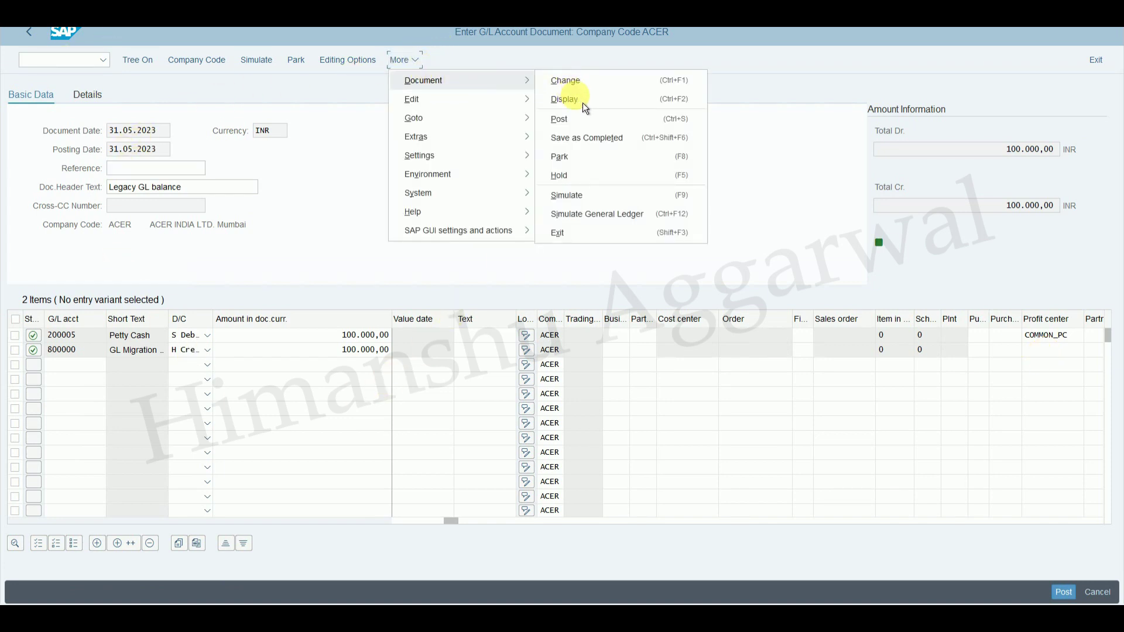
left_click(583, 201)
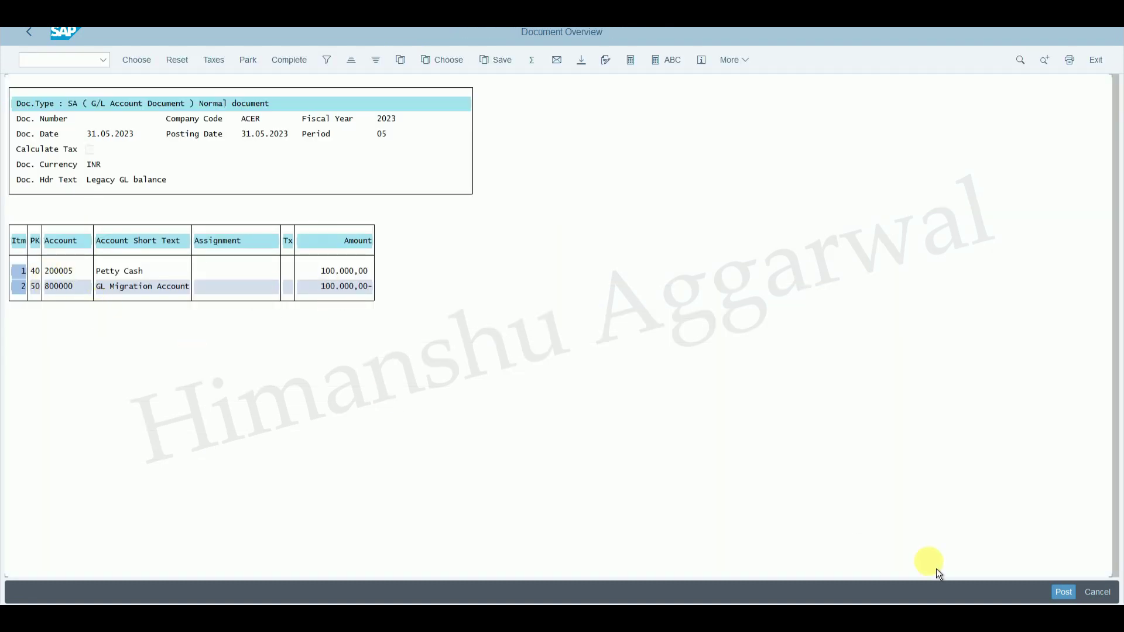
left_click(1065, 594)
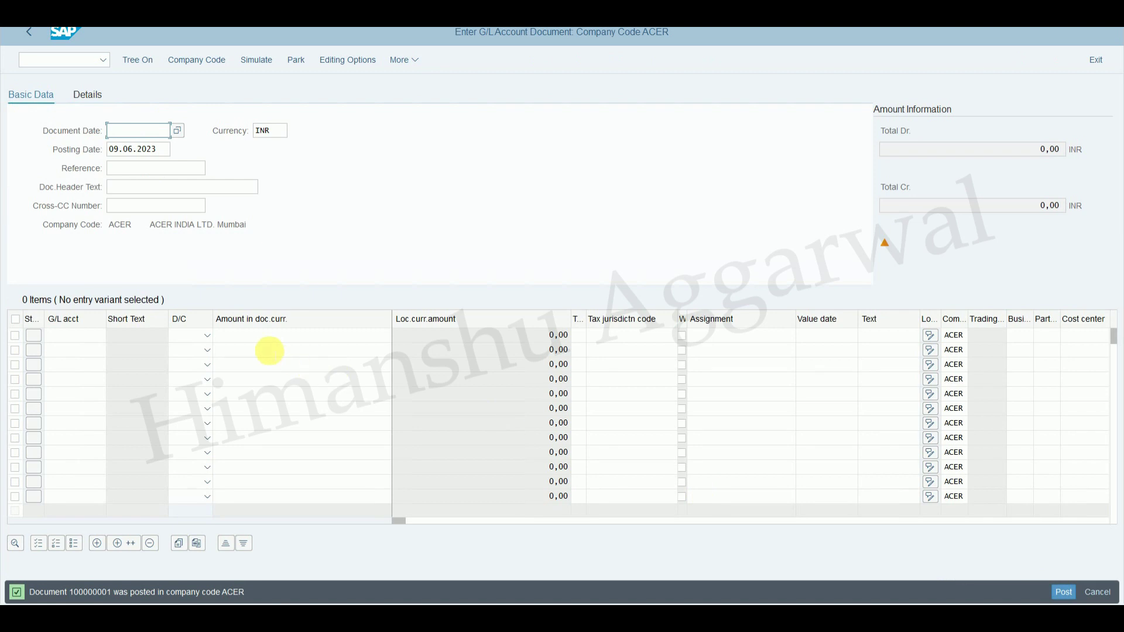
Set the new document's document and posting dates to 31.05.2023 and its header text to Legacy GL balance
type("31.05.2023")
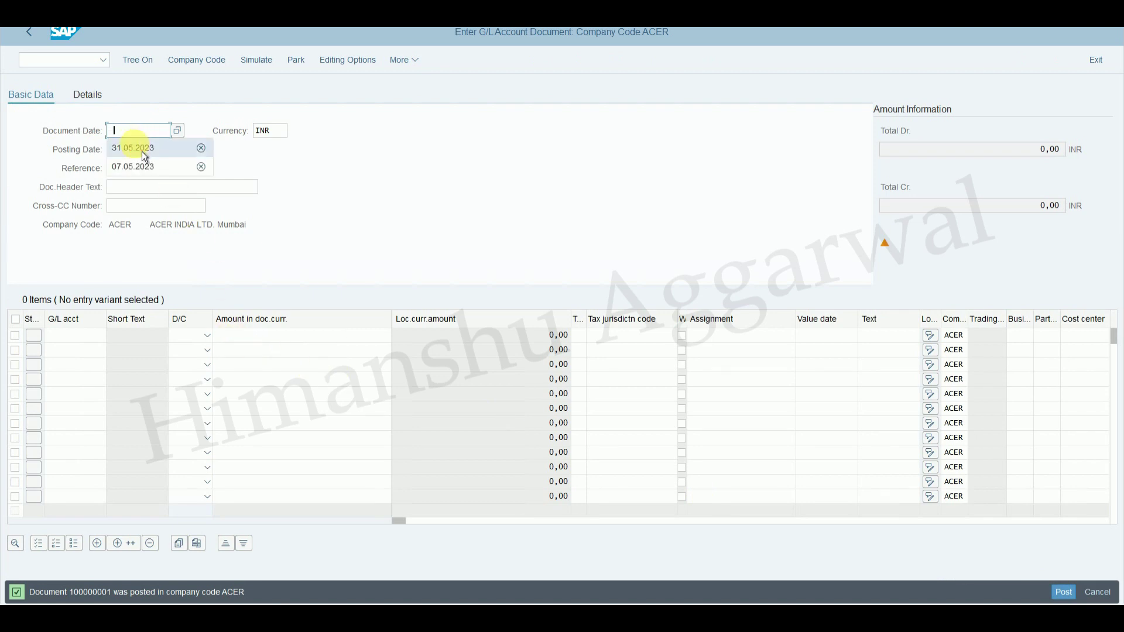
left_click(148, 150)
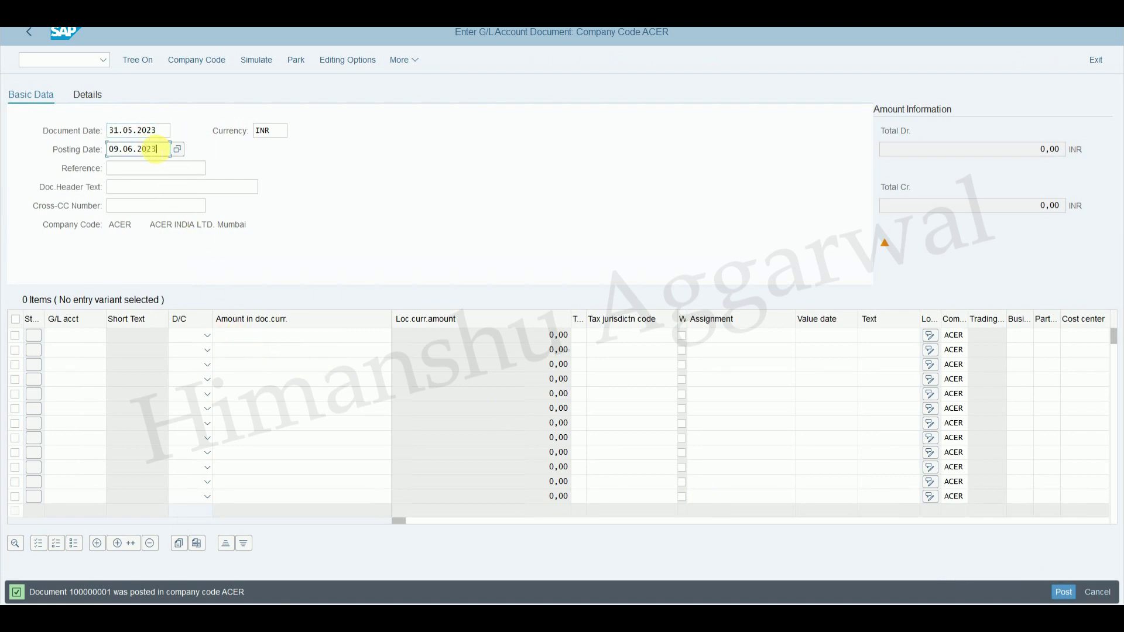
key("BackSpace")
key("BackSpace")
key("BackSpace")
key("BackSpace")
key("BackSpace")
key("BackSpace")
key("BackSpace")
key("BackSpace")
key("BackSpace")
type("31.05.2023")
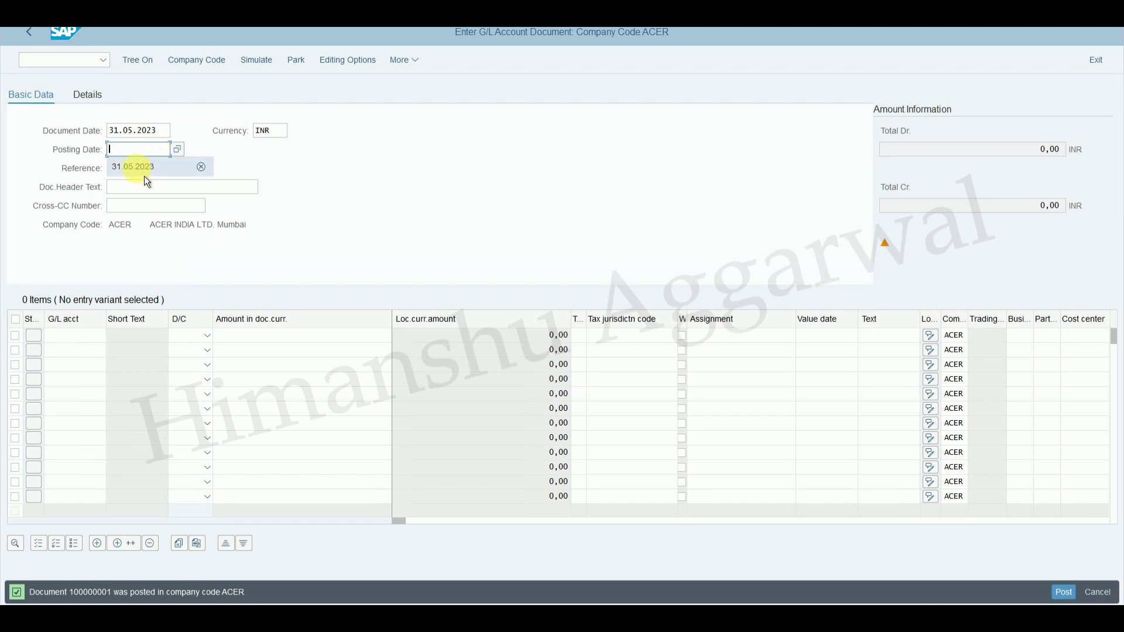
left_click(139, 187)
type("L")
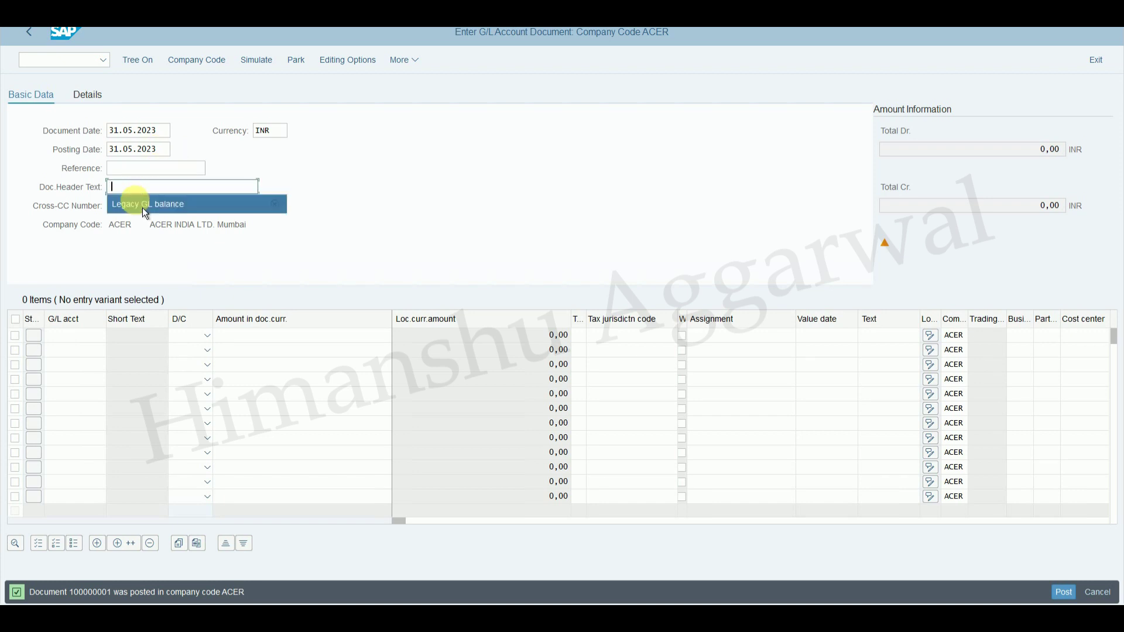
left_click(139, 215)
Switch to Excel's Trial Balance sheet to check the Hdfc Main Bank row, and return to SAP
left_click(69, 333)
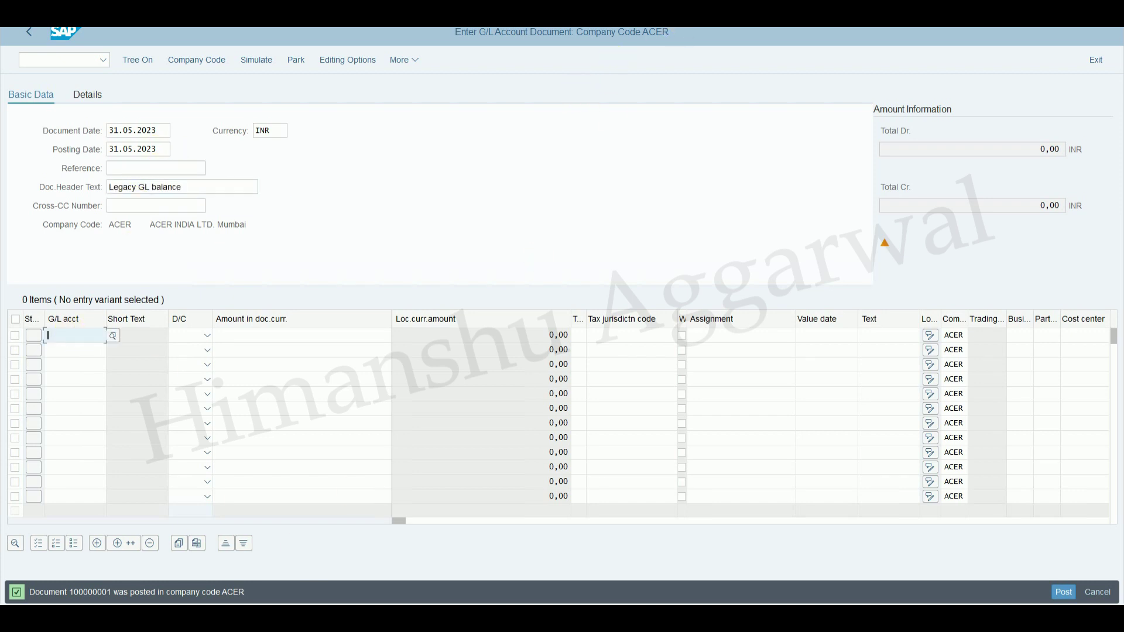
key("alt+Tab")
left_click(249, 180)
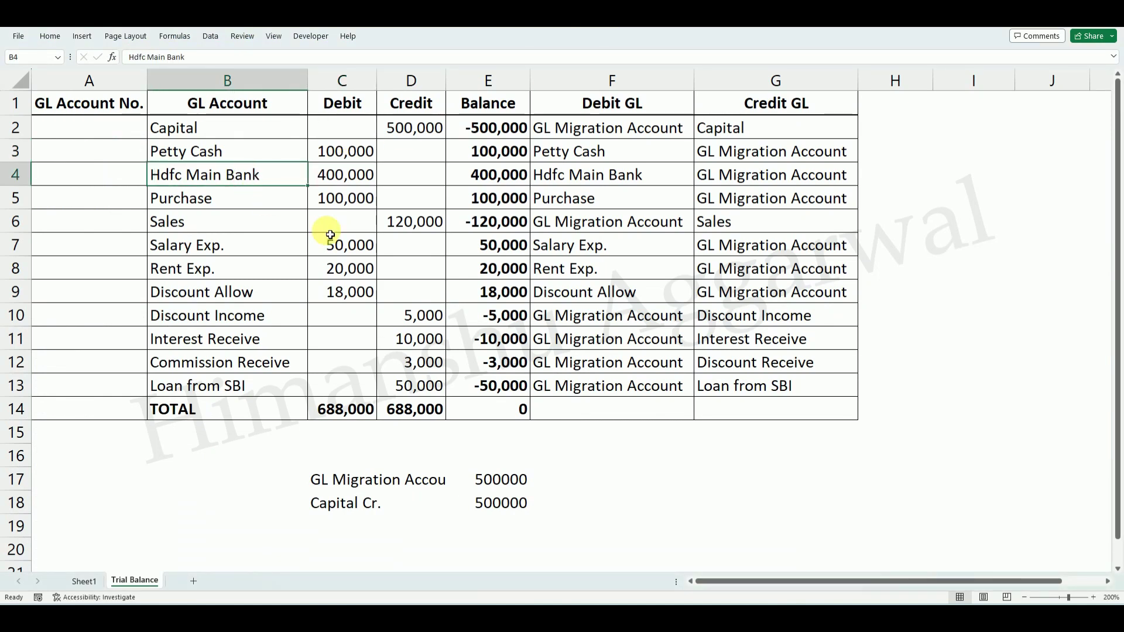
key("alt+Tab")
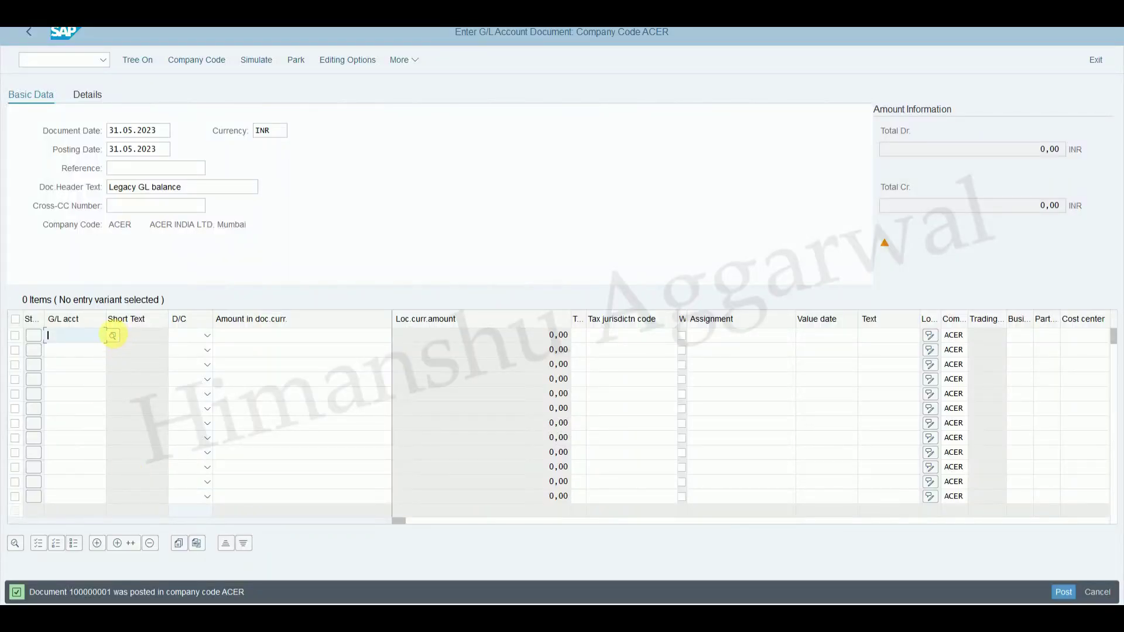
Choose G/L account 200000 Hdfc Main Bank for the first line item and enter 800000 for the second
left_click(114, 338)
left_click(289, 526)
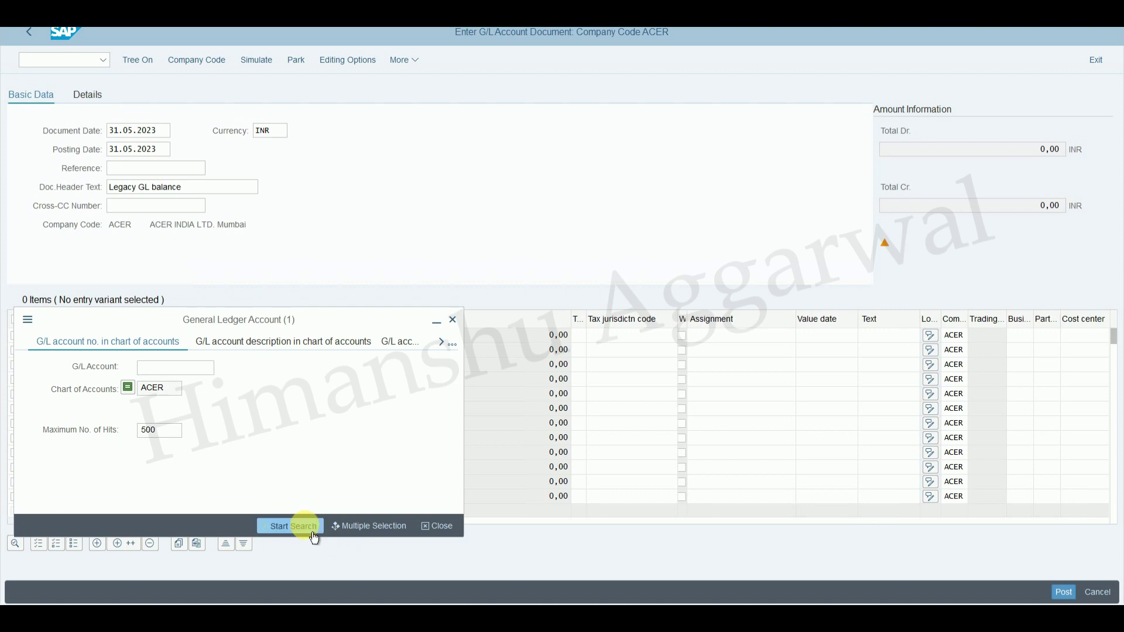
double_click(131, 206)
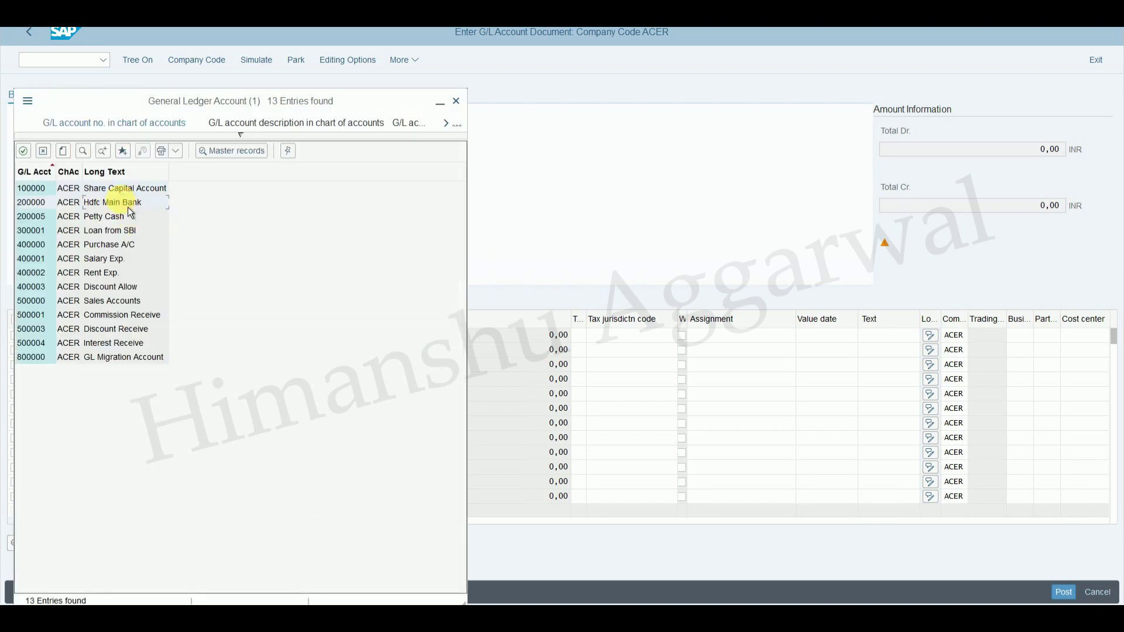
left_click(79, 350)
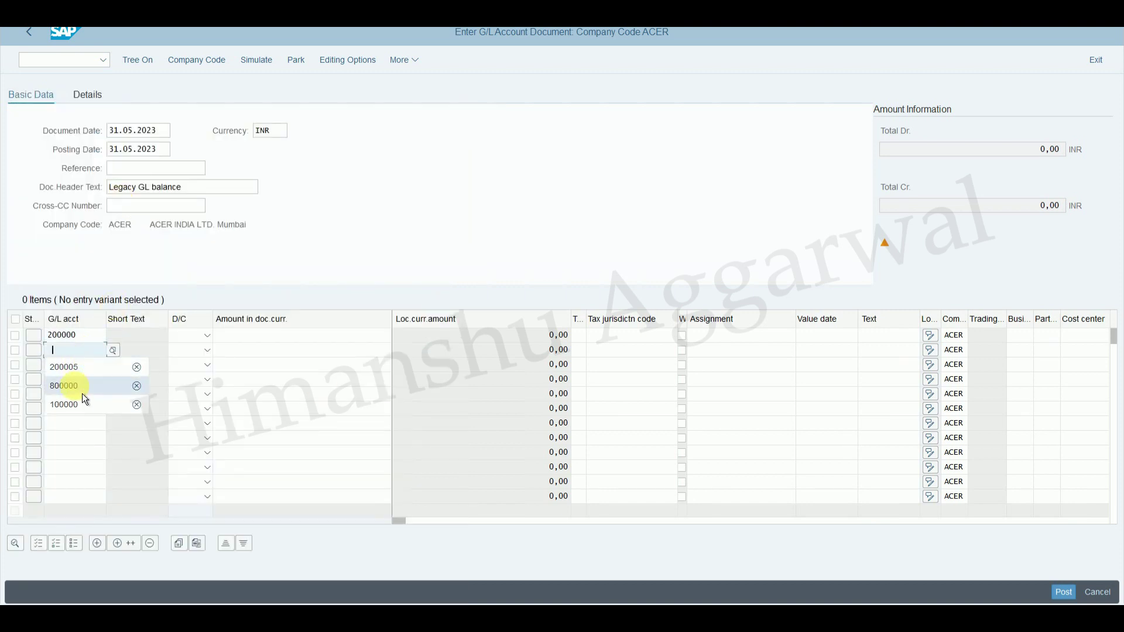
left_click(64, 386)
Mark the 200000 line item as Debit and the 800000 line item as Credit
left_click(208, 335)
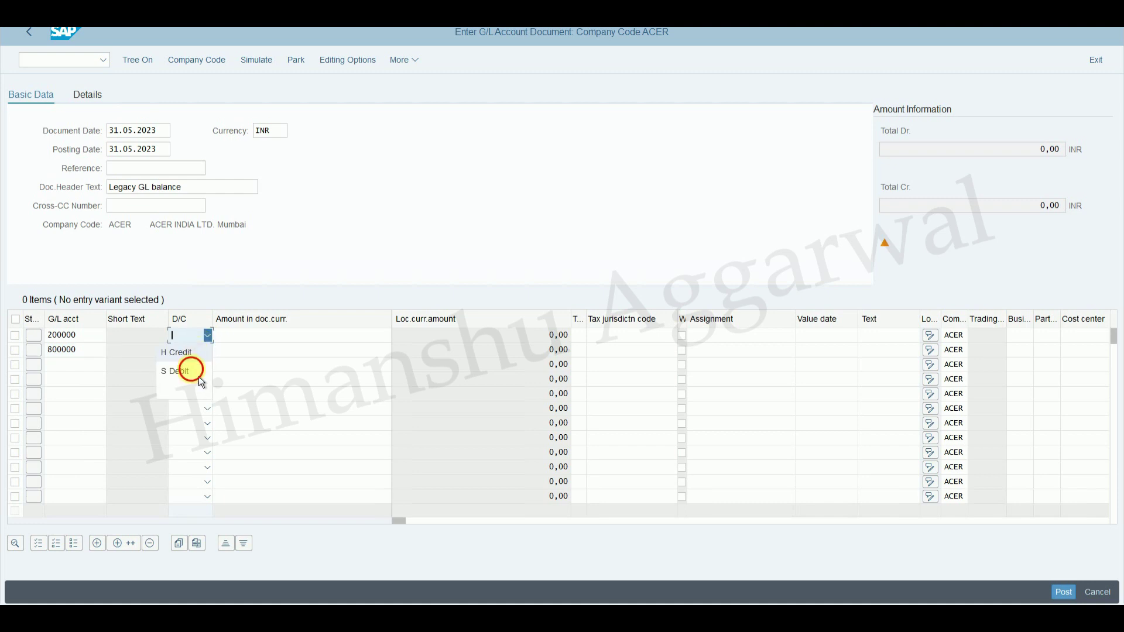
left_click(199, 377)
left_click(206, 354)
left_click(199, 368)
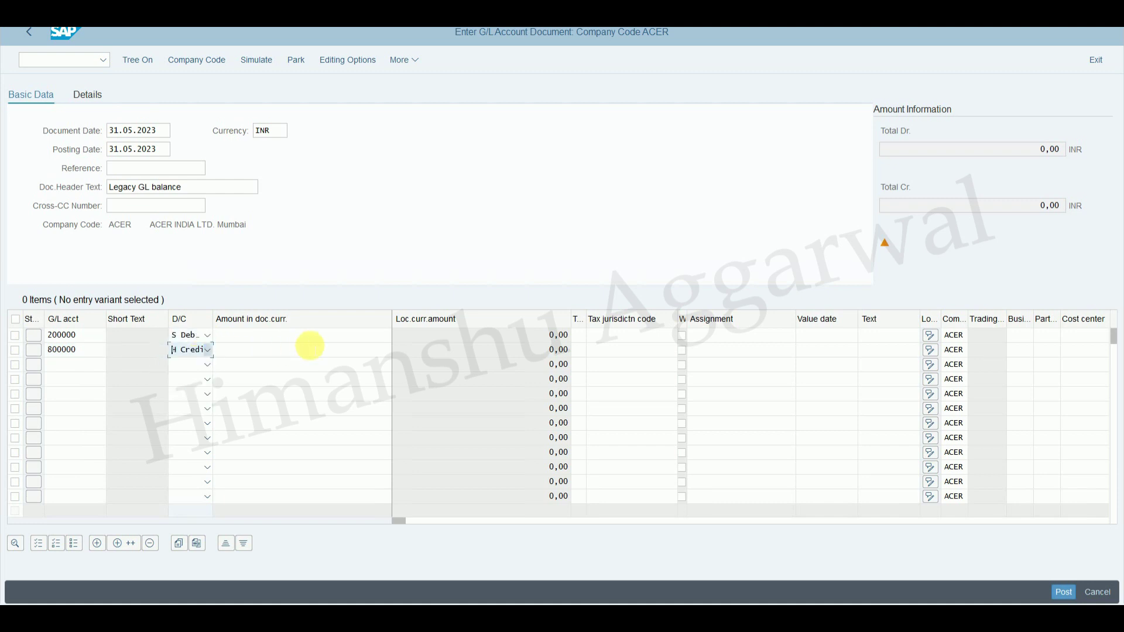
Check the Hdfc Main Bank amount in Excel, enter 400000 for both the 200000 and 800000 line items, and validate the entries
left_click(311, 334)
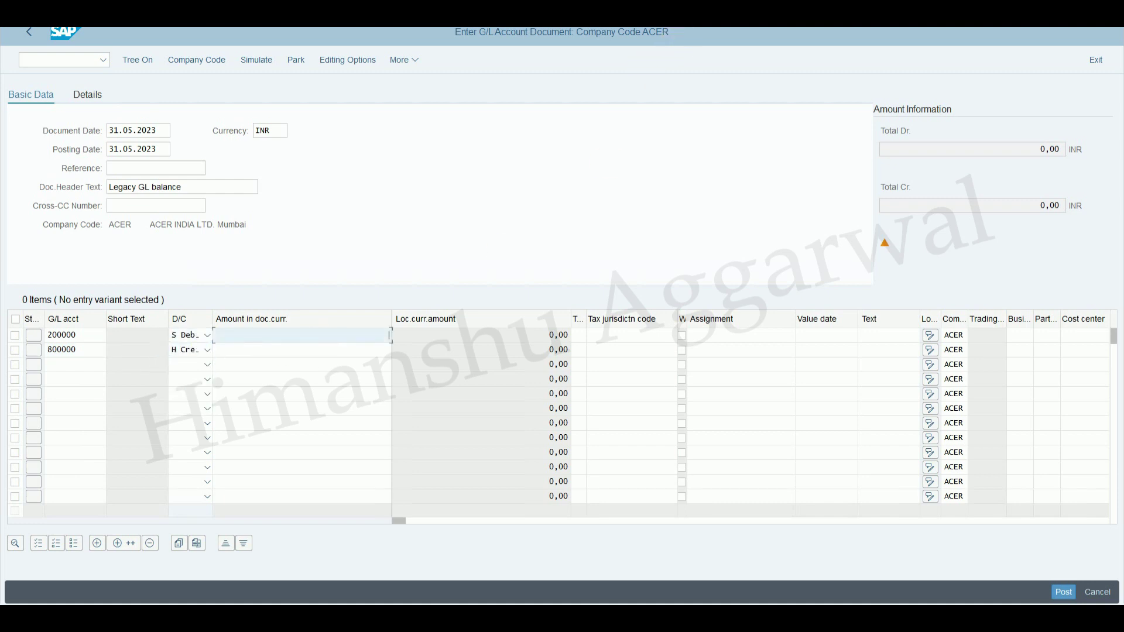
key("alt+Tab")
left_click(342, 175)
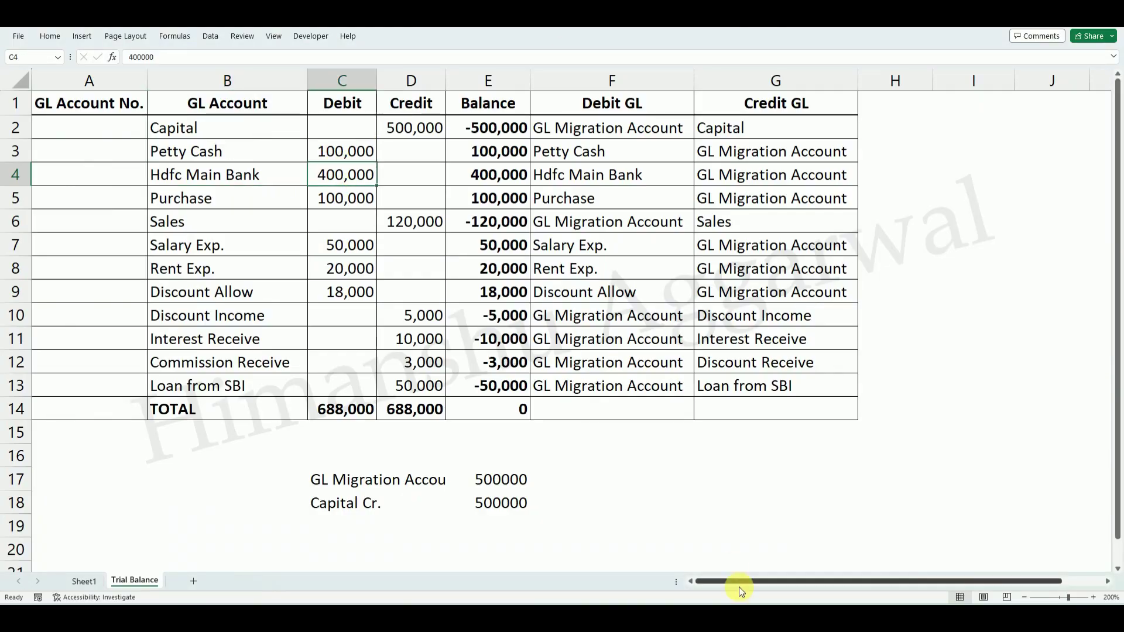
key("alt+Tab")
left_click(365, 338)
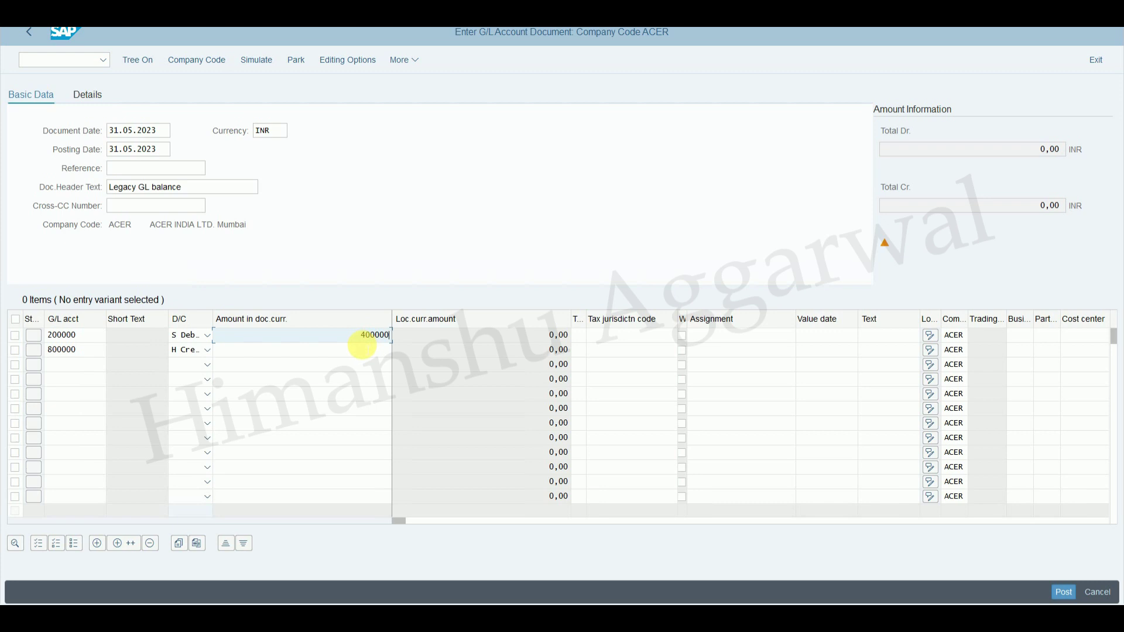
type("400000")
left_click(362, 346)
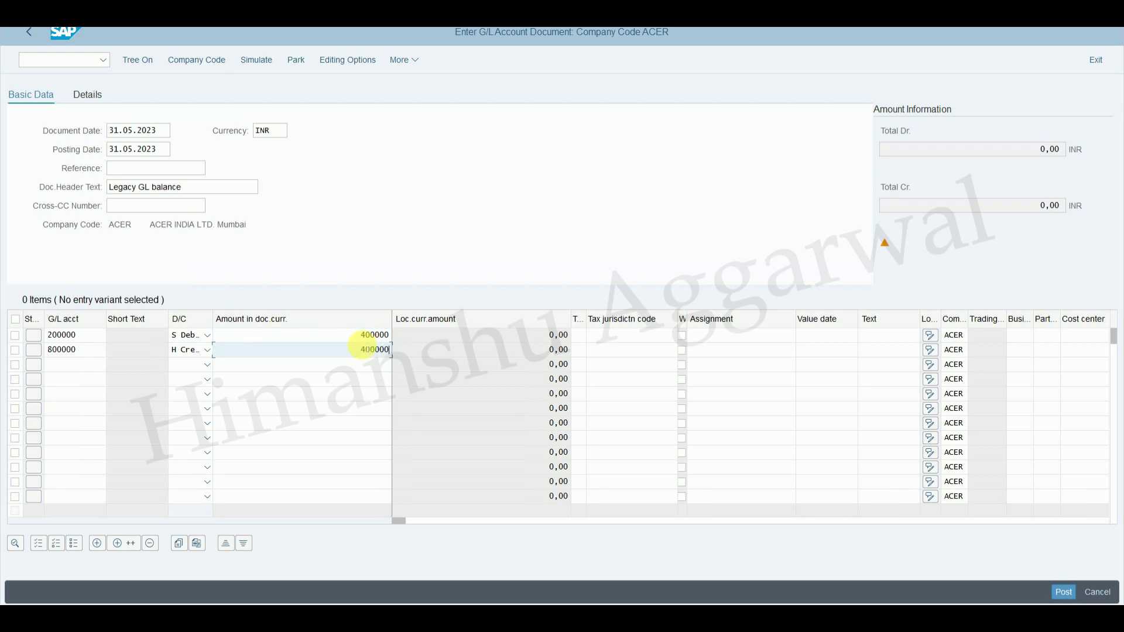
key("Return")
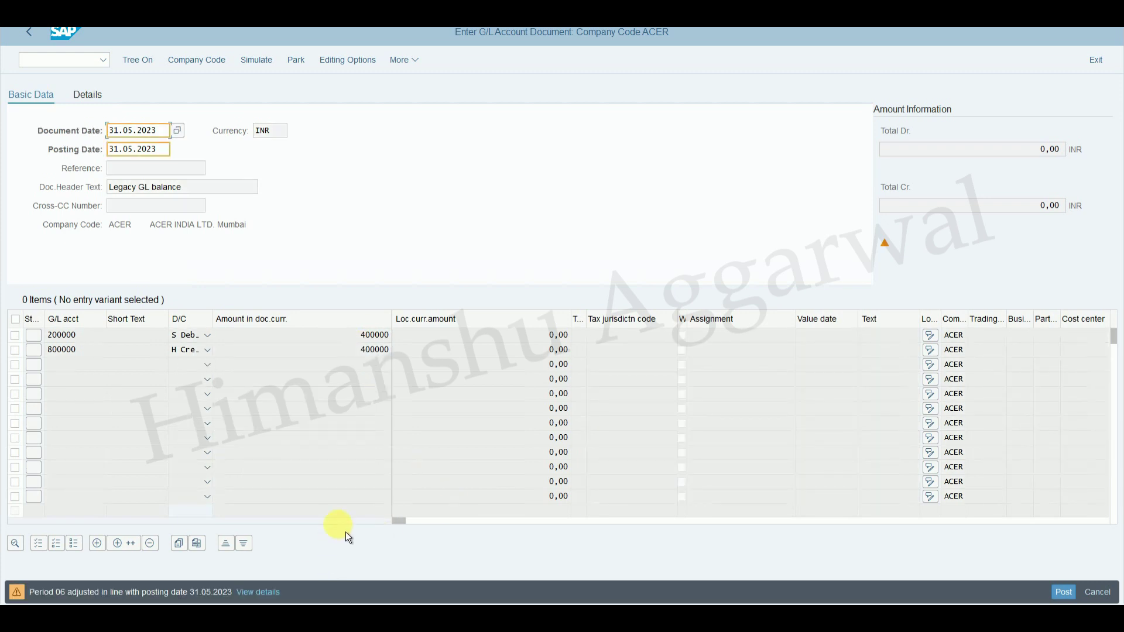
key("Return")
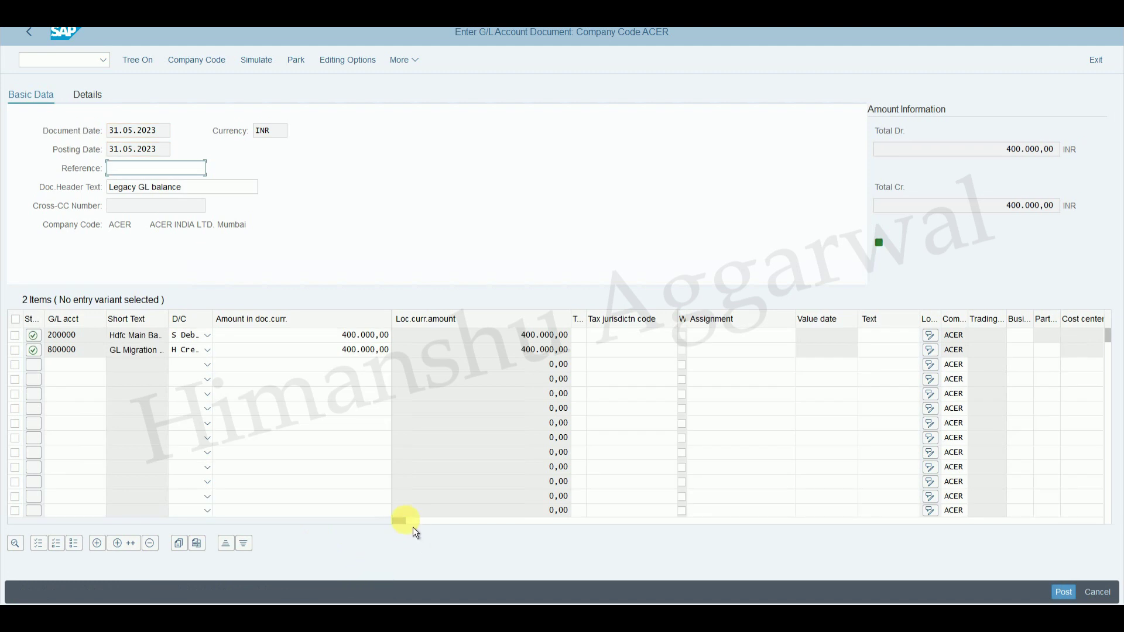
Assign profit center COMMON_PC to the 200000 line item and post the document
scroll(544, 538, "right", 5)
left_click(531, 335)
left_click(534, 356)
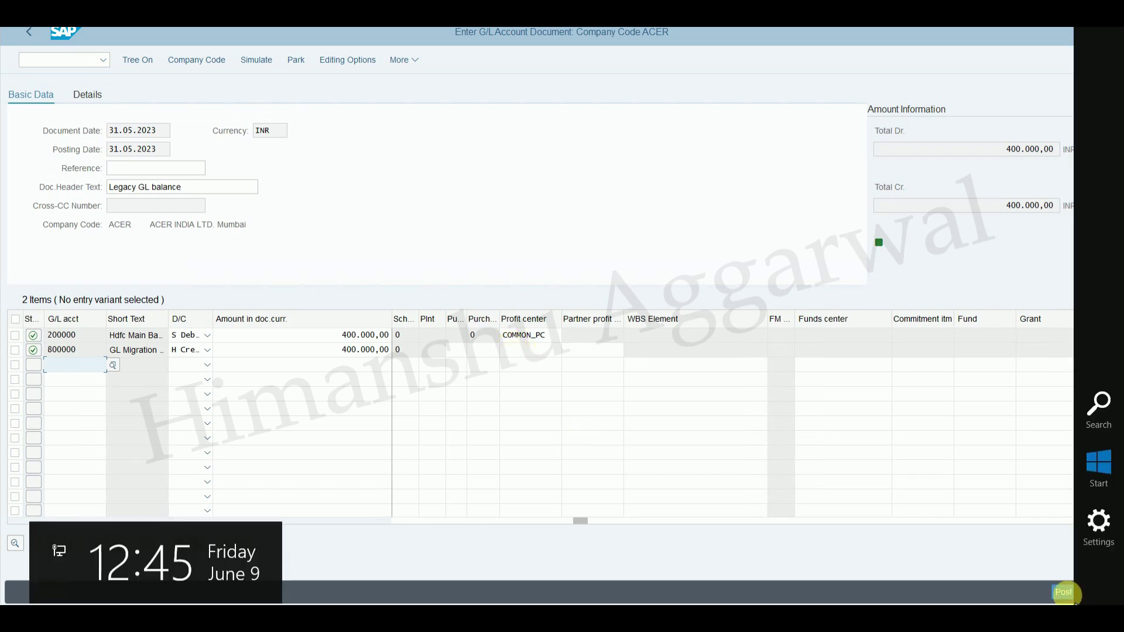
left_click(1062, 592)
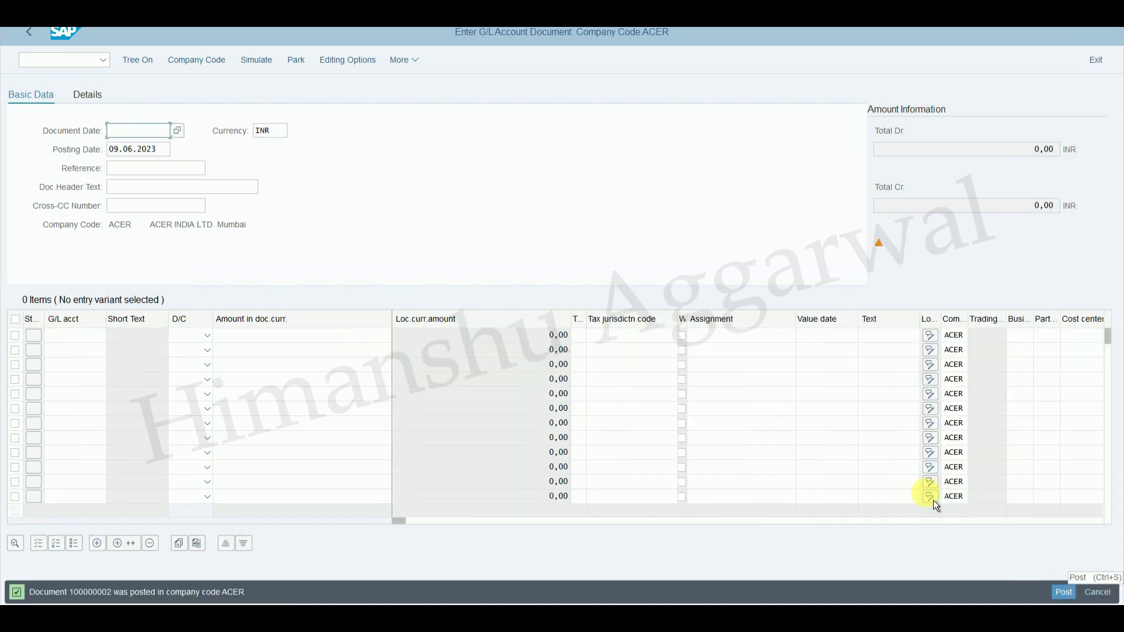
Date the next document and its posting 31.05.2023, add the header text Legacy GL balance, and validate the header
left_click(153, 131)
left_click(144, 158)
left_click(157, 150)
key("BackSpace")
key("BackSpace")
key("BackSpace")
key("BackSpace")
left_click(140, 171)
left_click(137, 186)
left_click(142, 209)
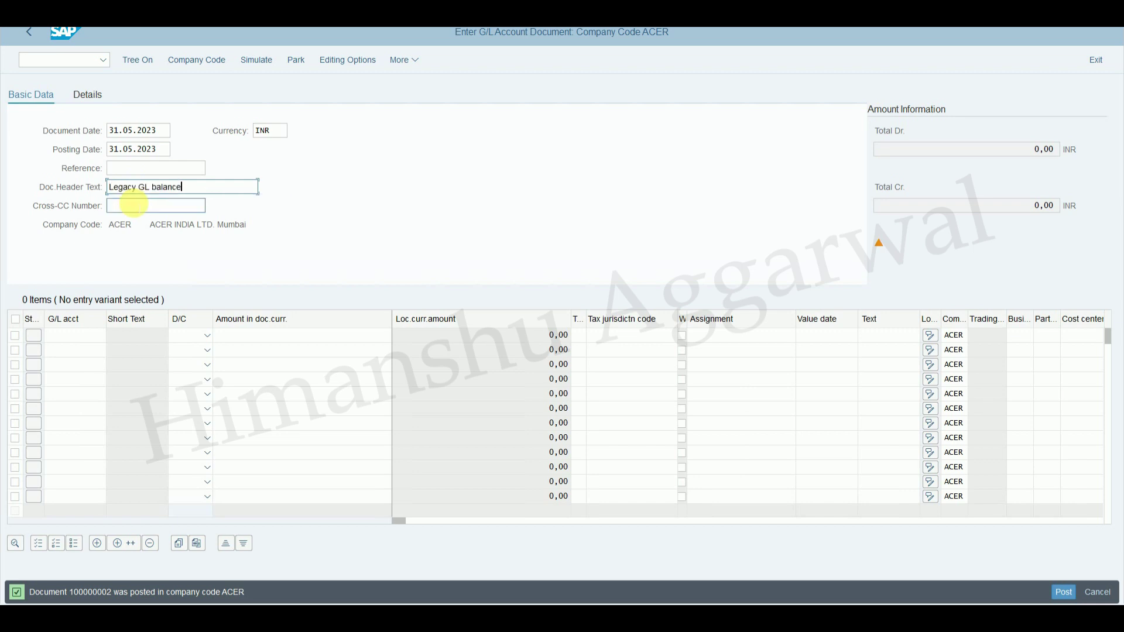
key("Return")
key("Return")
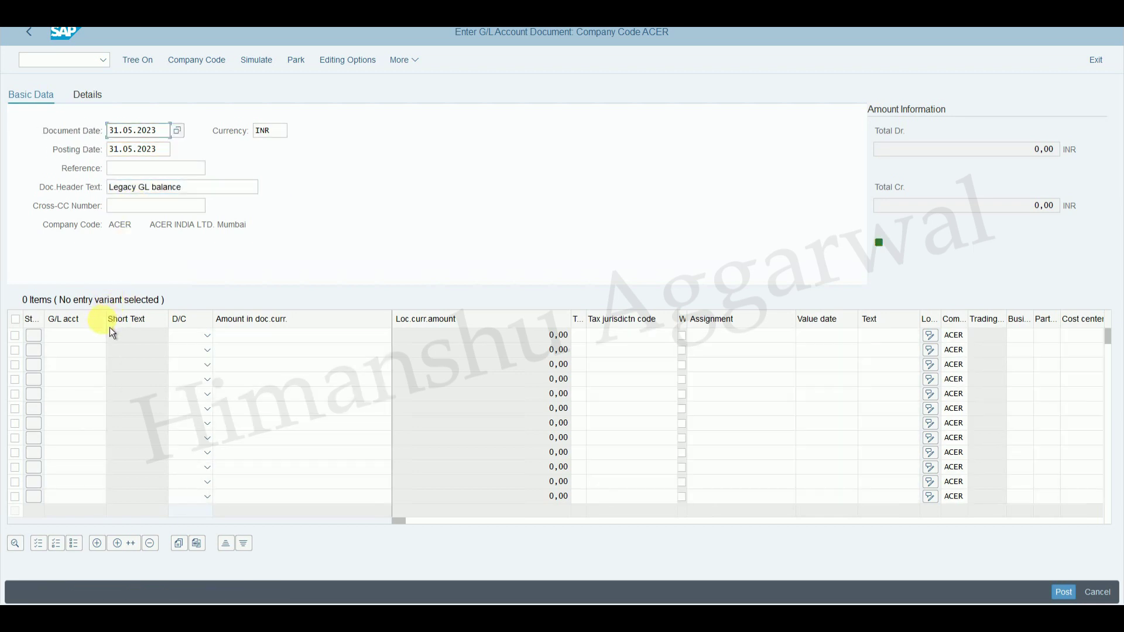
Switch to Excel's Trial Balance sheet to check the Purchase row, and return to SAP
left_click(88, 334)
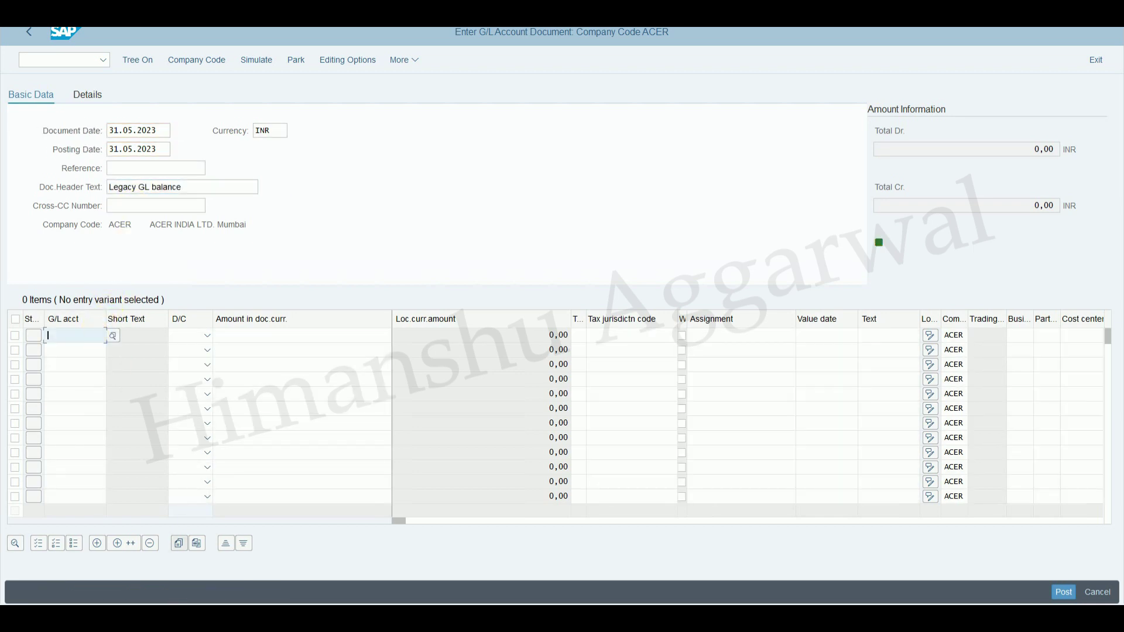
mouse_move(193, 617)
key("alt+Tab")
left_click(223, 199)
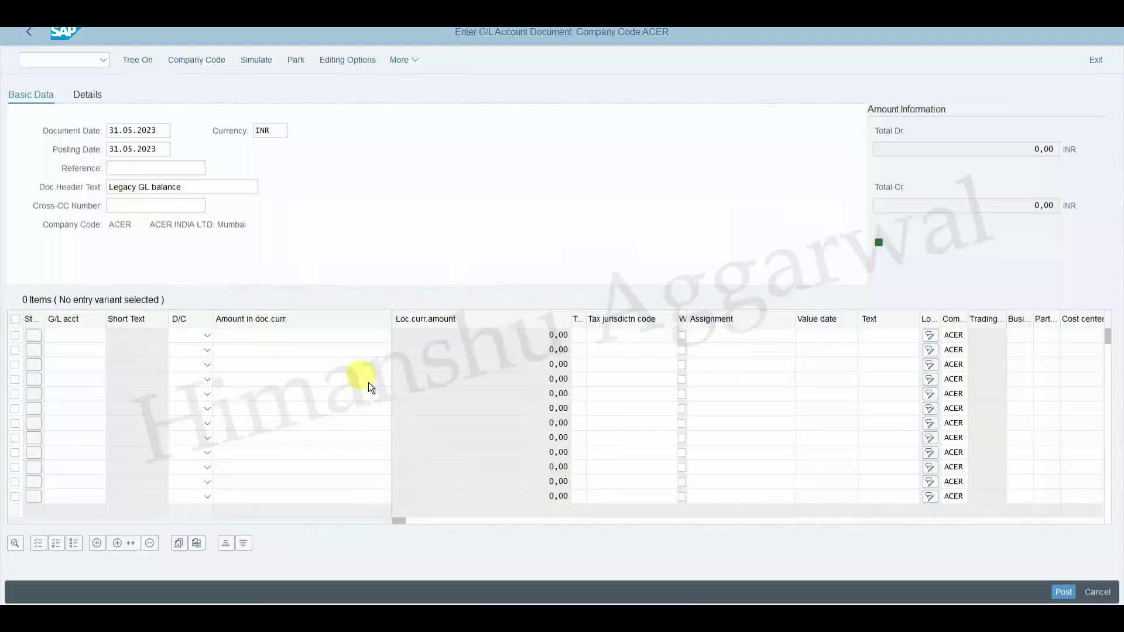
Search the ACER chart of accounts and choose G/L account 400000 Purchase A/C for the first line item
left_click(76, 336)
left_click(114, 337)
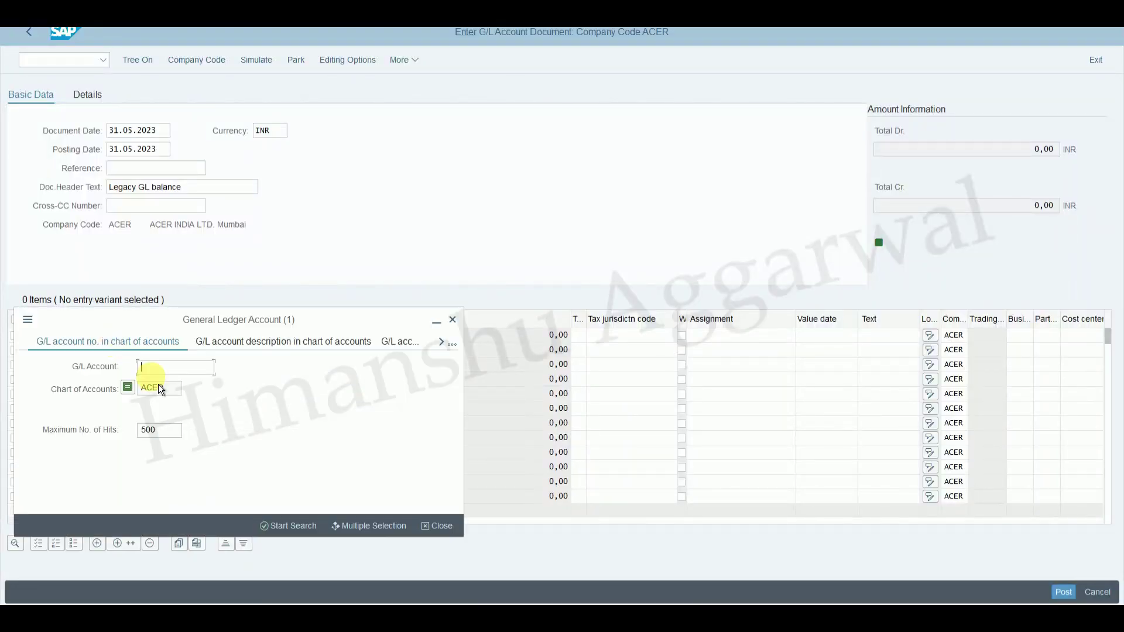
left_click(305, 530)
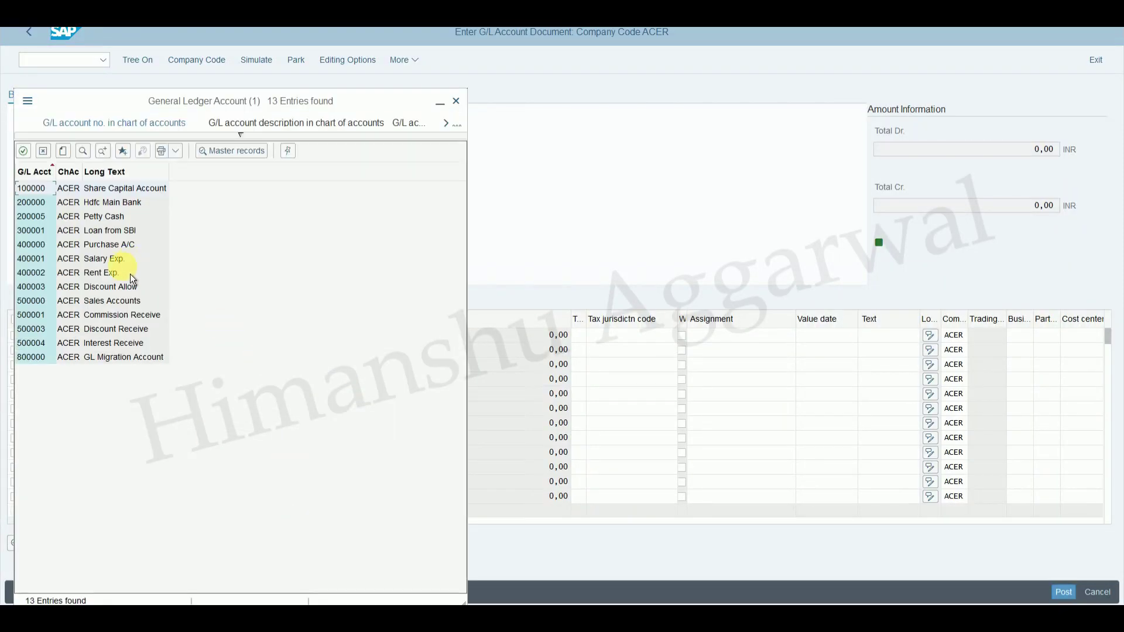
left_click(107, 245)
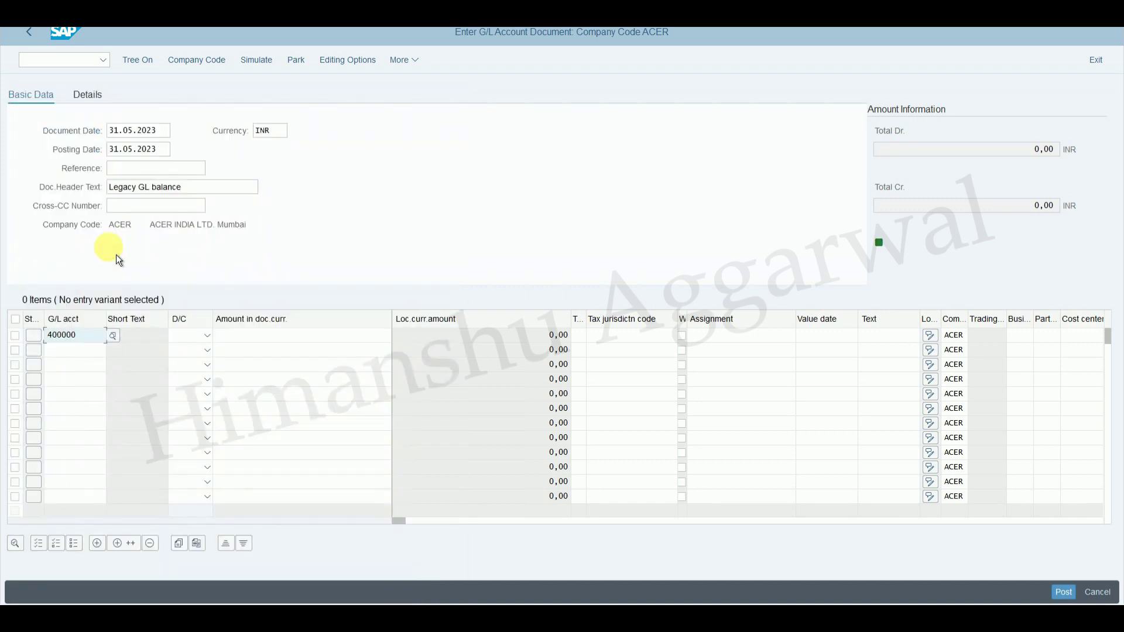
Enter G/L account 800000 in the second line item, and mark 400000 as debit and 800000 as credit
left_click(87, 355)
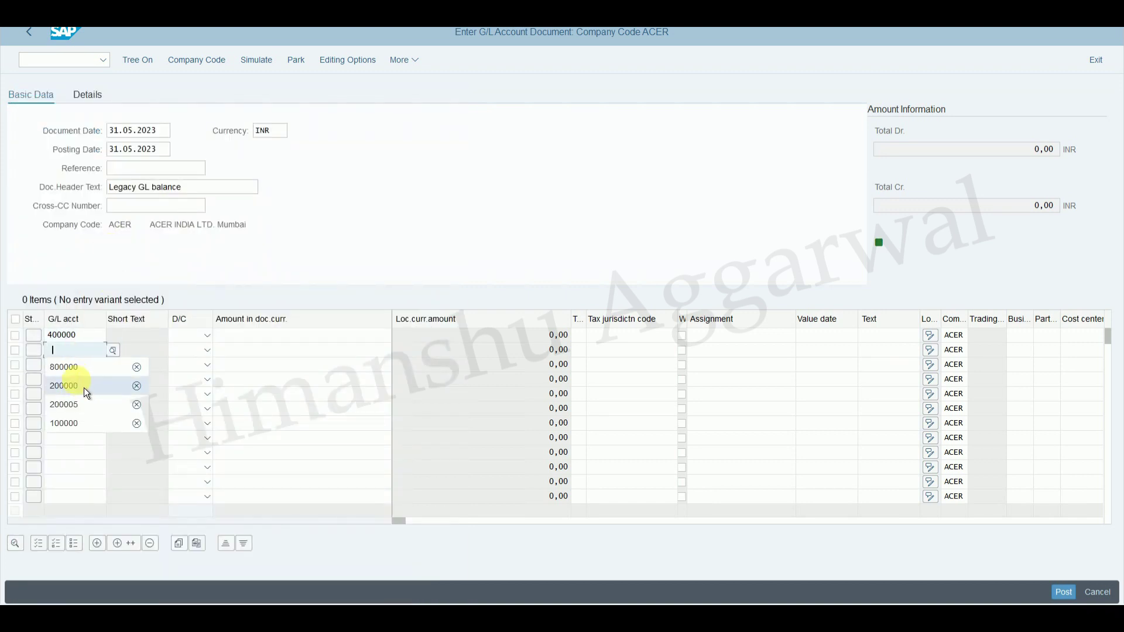
left_click(83, 374)
left_click(208, 335)
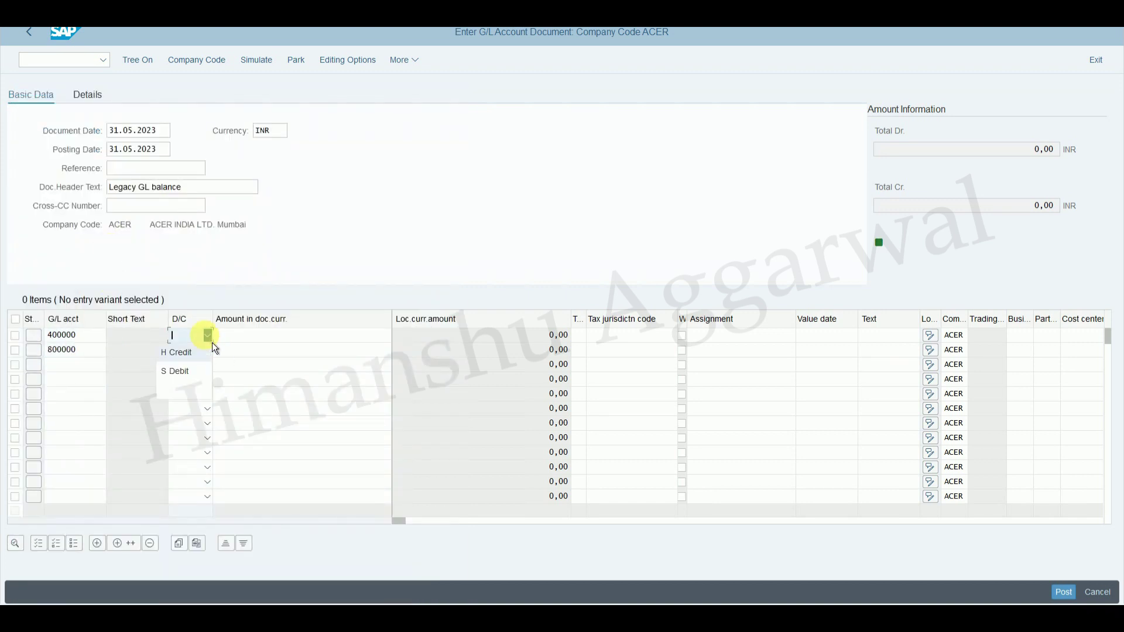
left_click(197, 374)
left_click(207, 351)
left_click(193, 368)
Check the Purchase balance in Excel's Trial Balance sheet, return to SAP, and enter 100000 as the amount for both line items
left_click(296, 335)
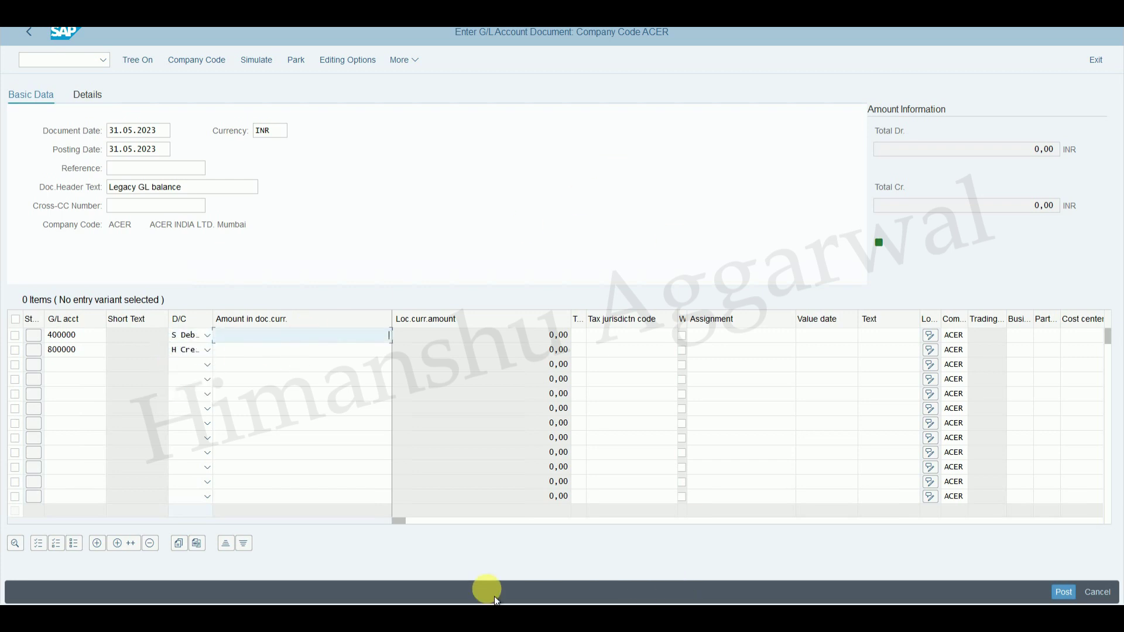
key("alt+Tab")
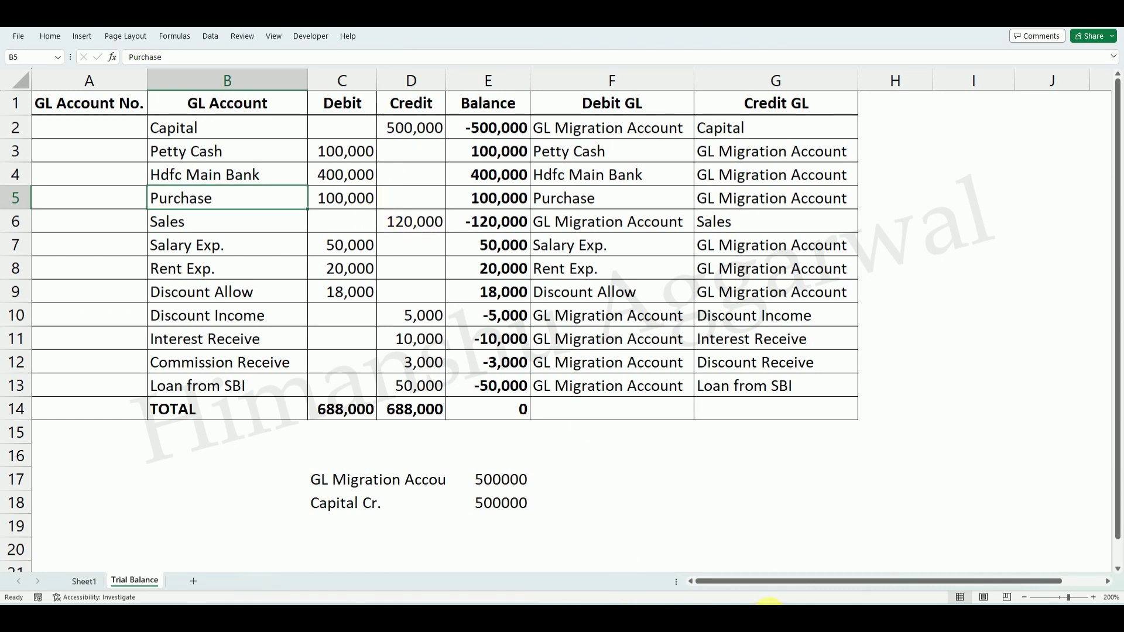
left_click(788, 603)
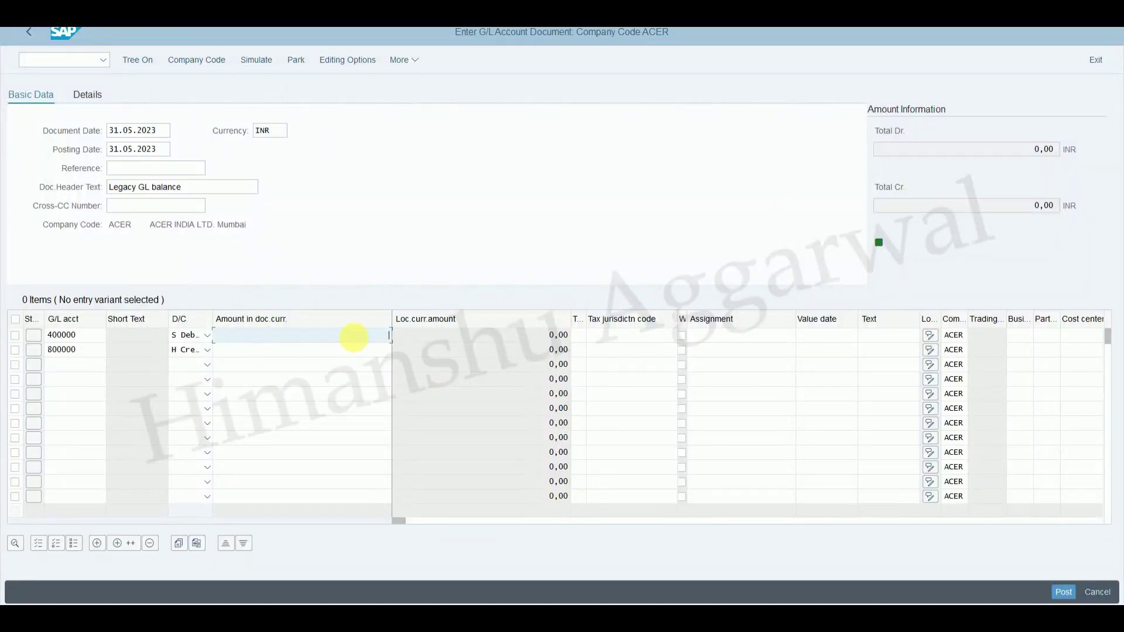
left_click(352, 337)
left_click(303, 371)
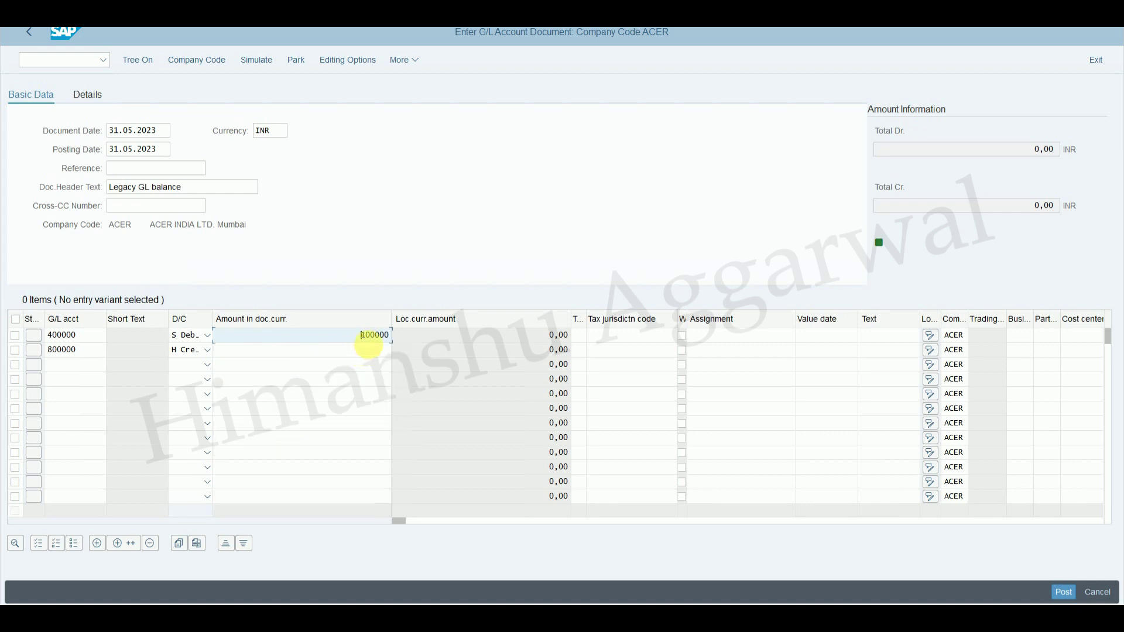
left_click(370, 349)
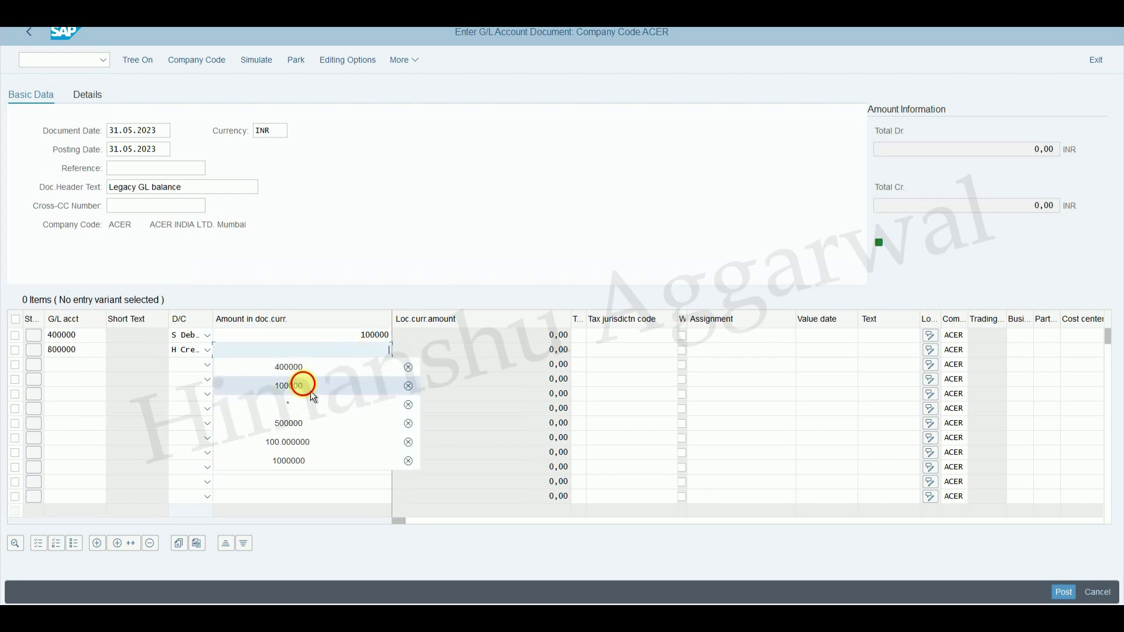
left_click(303, 382)
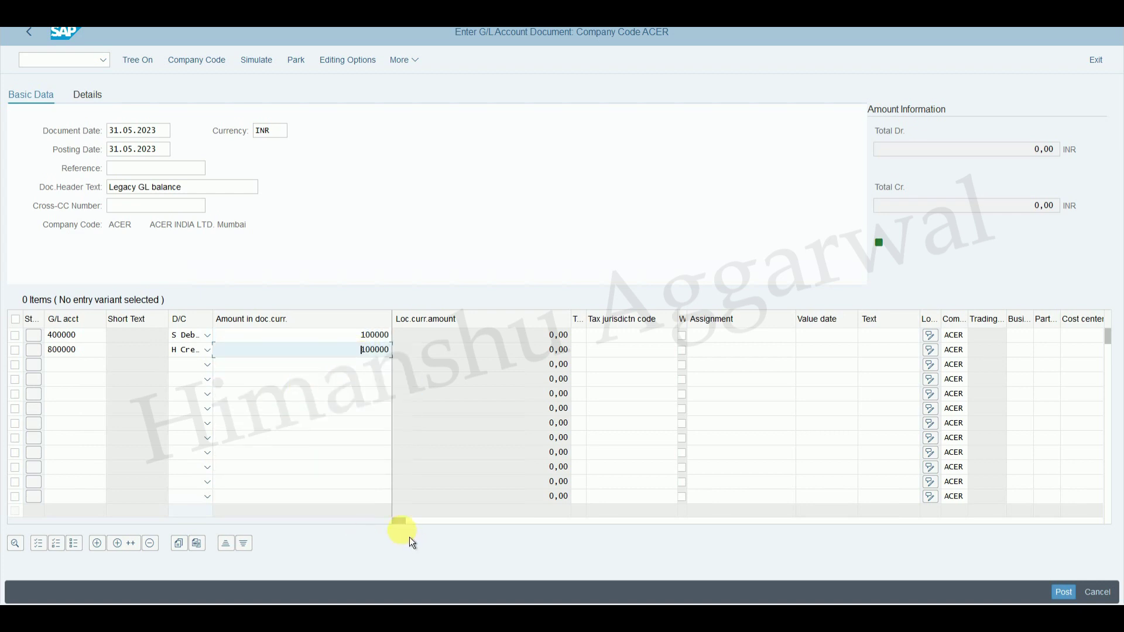
Assign profit center COMMON_PC to the 400000 line item, validate the entries, and post the document
left_click_drag(415, 530, 527, 536)
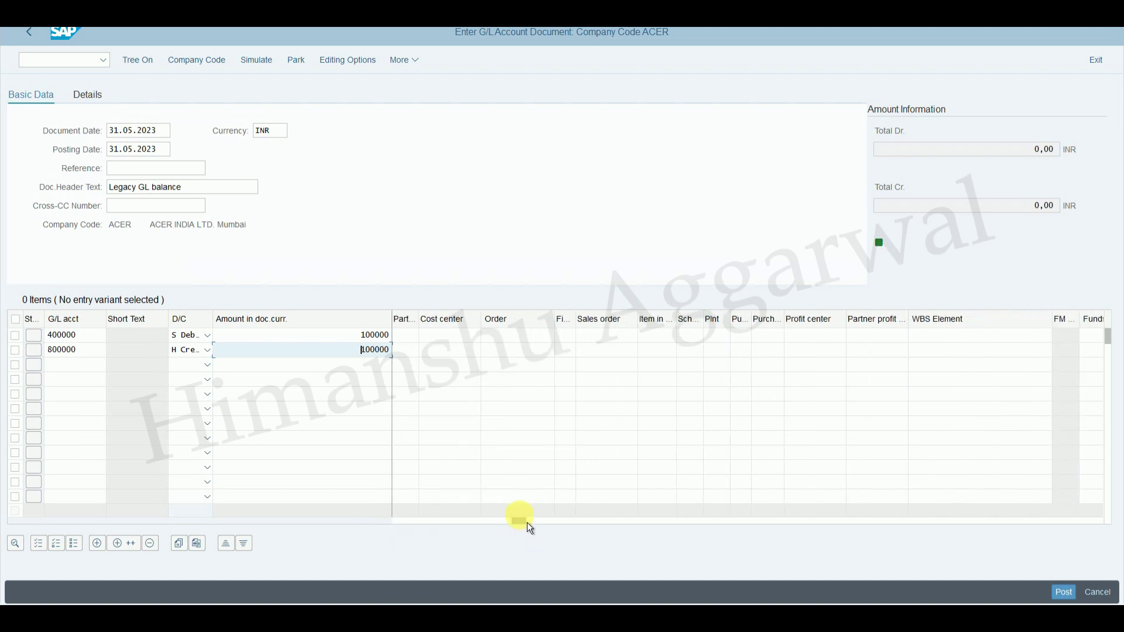
left_click(814, 335)
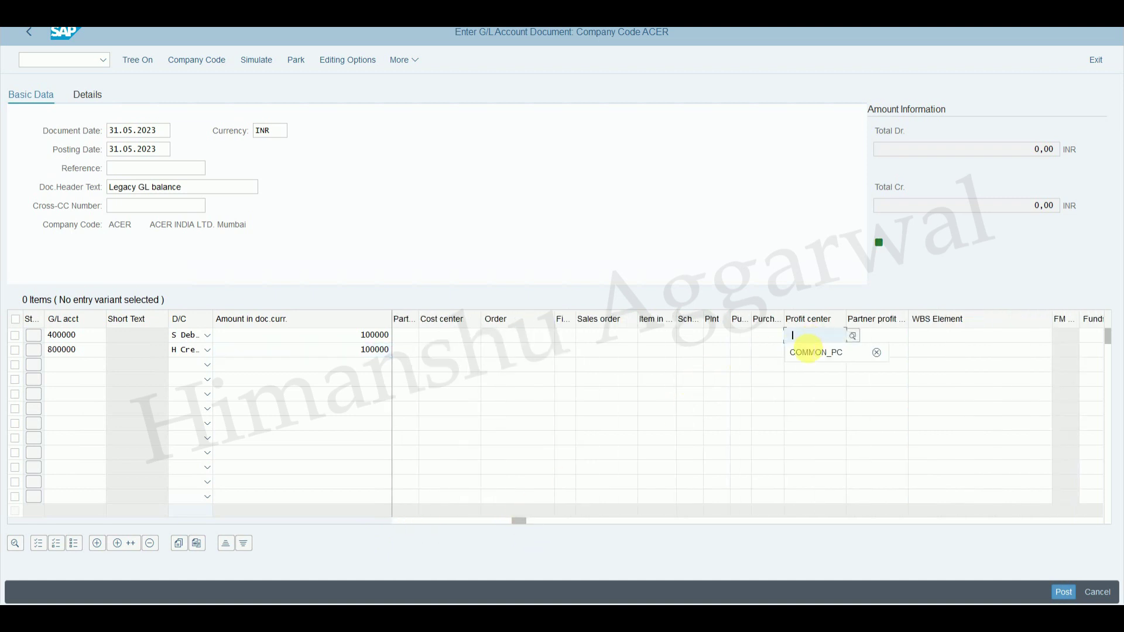
left_click(820, 352)
key("Return")
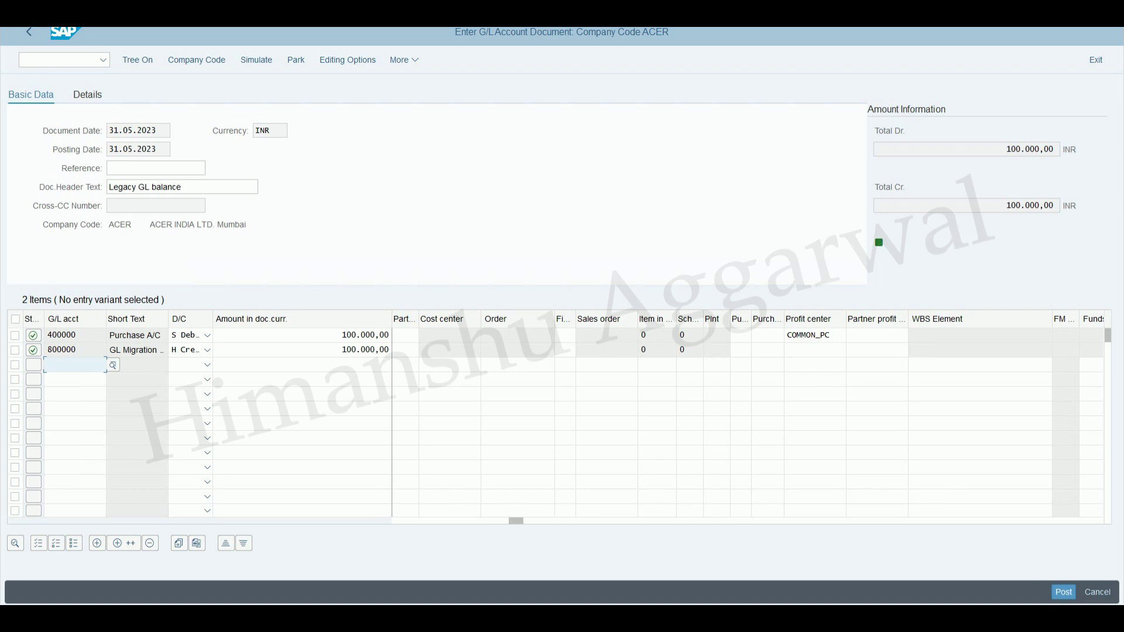
mouse_move(1112, 598)
left_click(1062, 592)
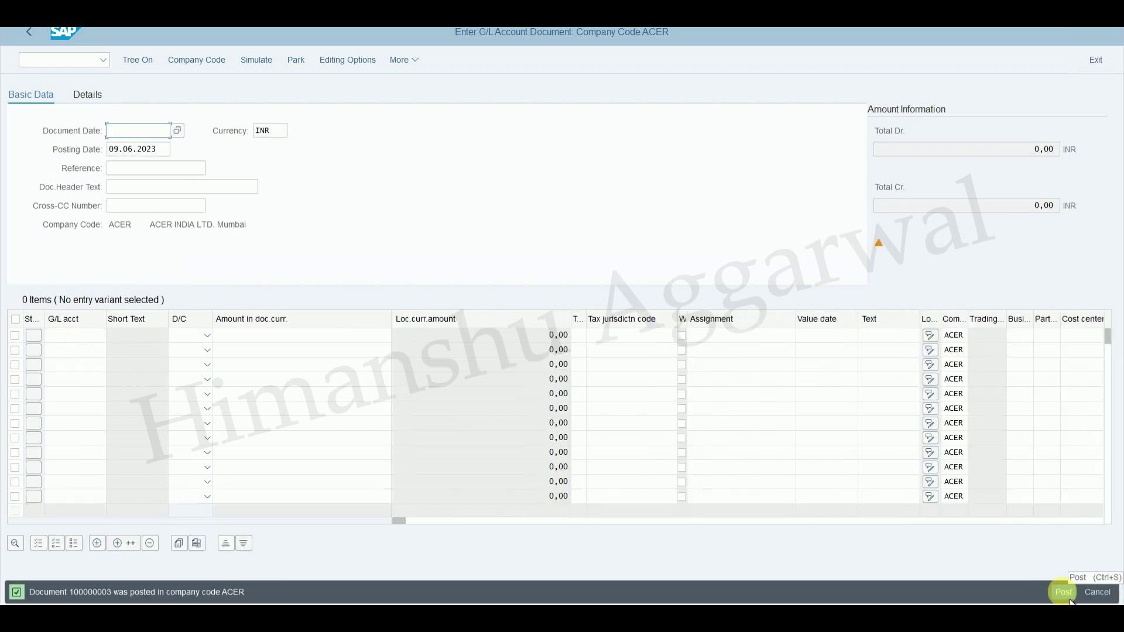
Set the new document's document and posting dates to 31.05.2023 with the header text Legacy GL balance
left_click(130, 129)
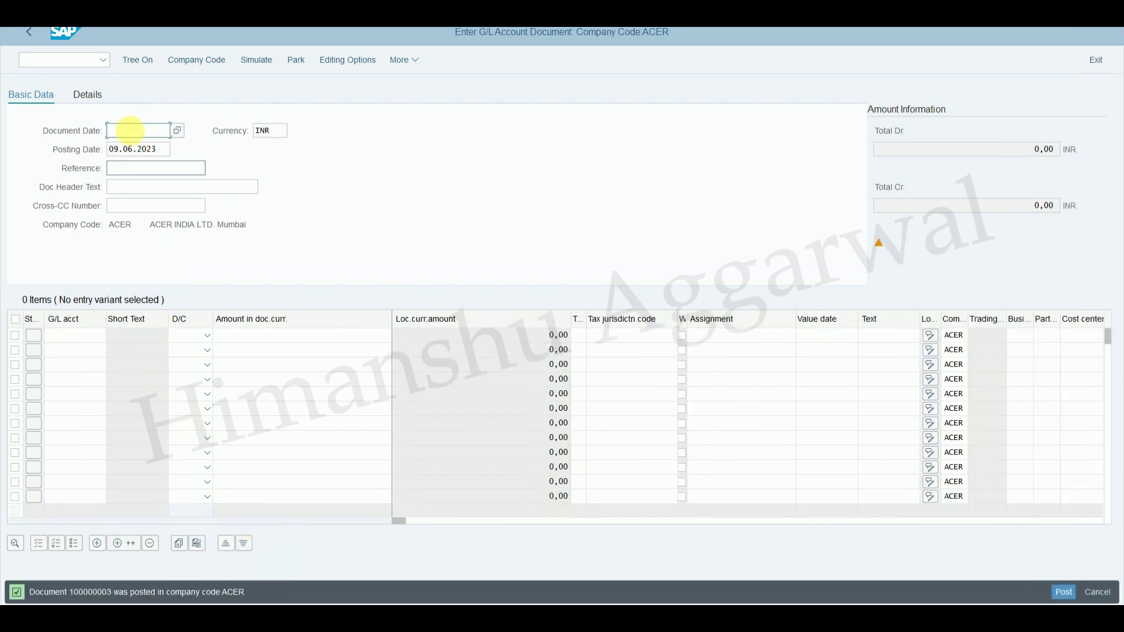
left_click(132, 149)
left_click(160, 150)
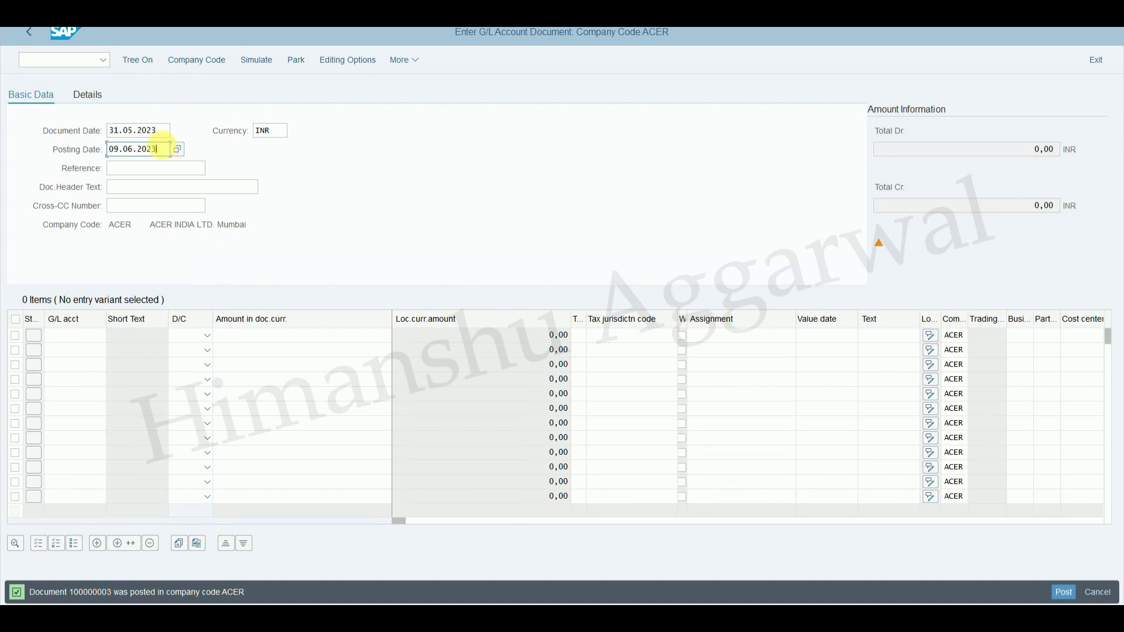
key("BackSpace")
key("BackSpace")
key("BackSpace")
key("BackSpace")
key("BackSpace")
key("BackSpace")
key("BackSpace")
key("BackSpace")
key("BackSpace")
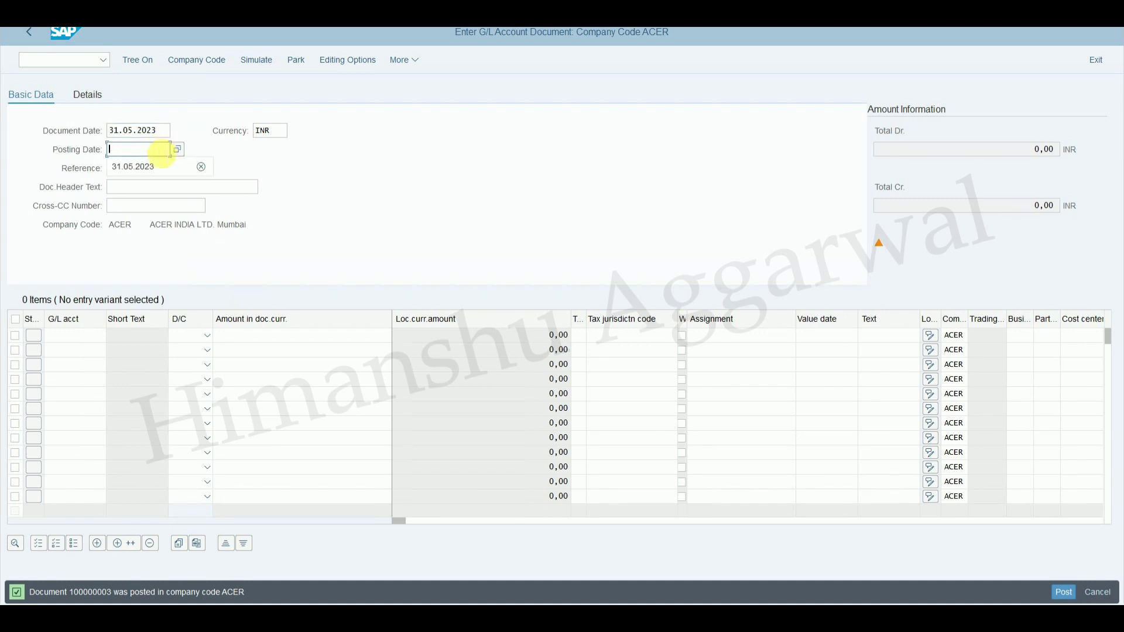
left_click(153, 168)
left_click(144, 186)
left_click(145, 205)
Enter G/L account 800000 in the first line item and choose 500000 Sales Accounts from the ACER chart of accounts for the second
left_click(72, 335)
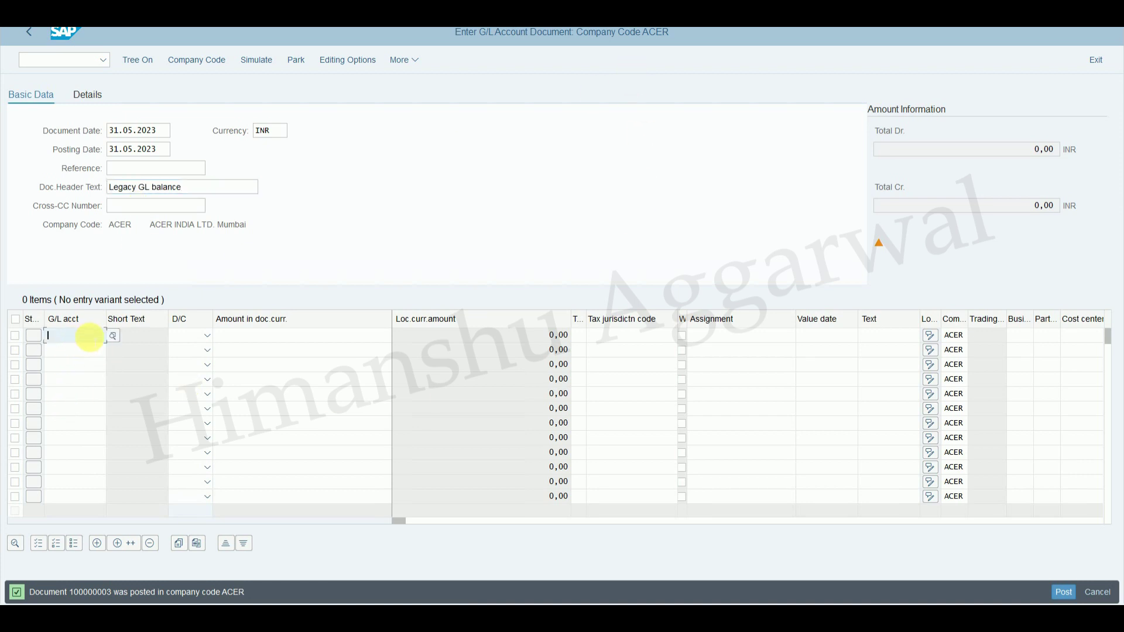
left_click(88, 339)
left_click(75, 352)
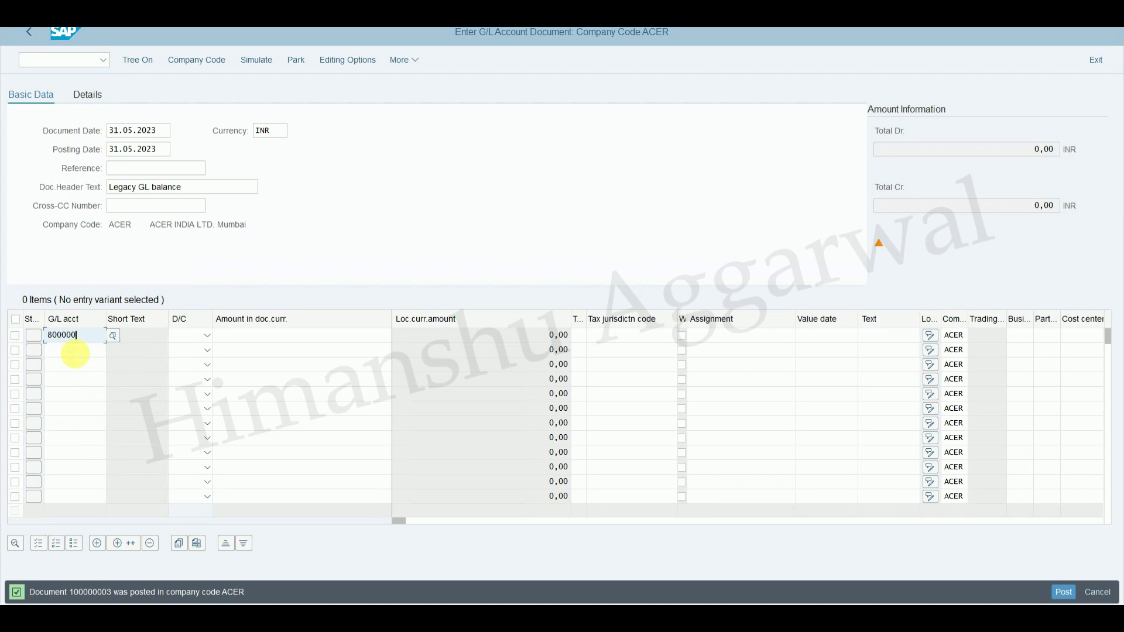
left_click(75, 351)
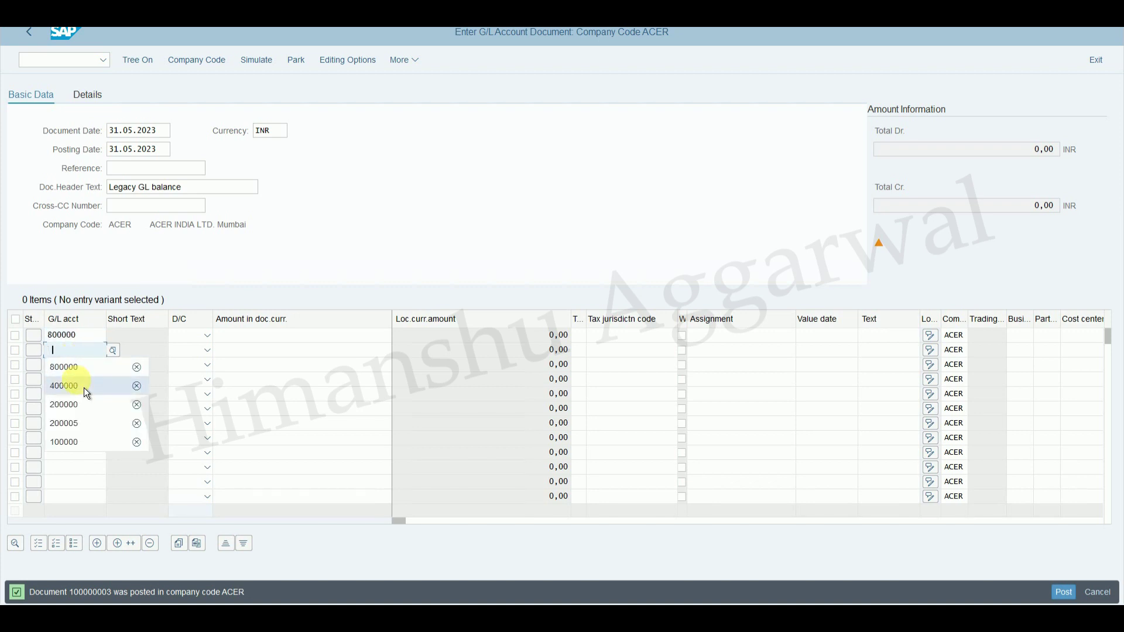
left_click(113, 351)
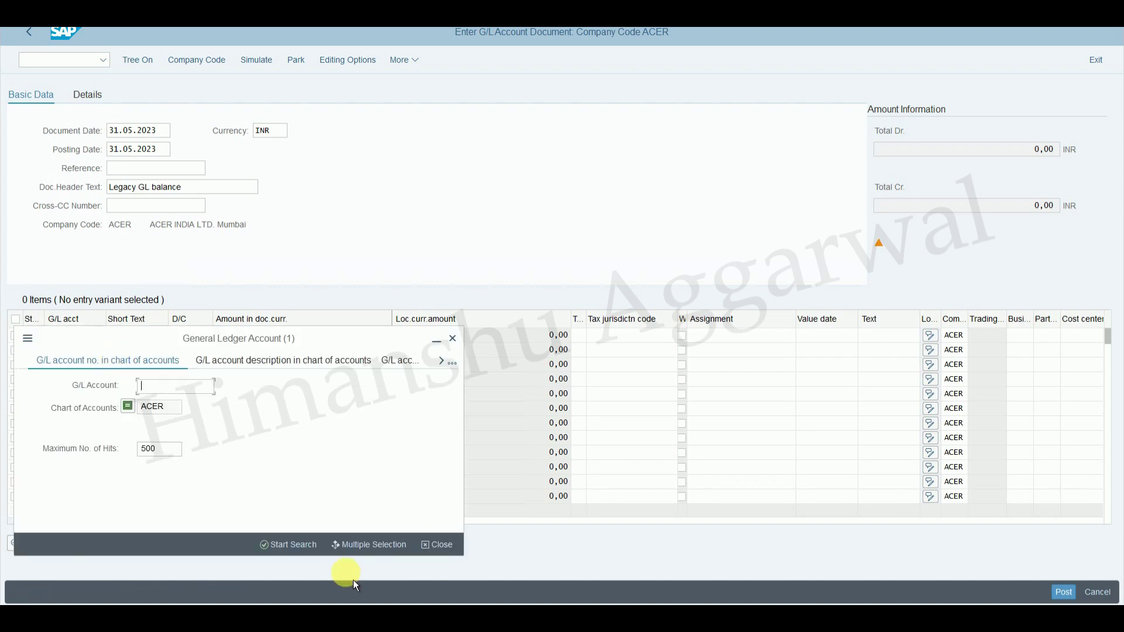
left_click(304, 548)
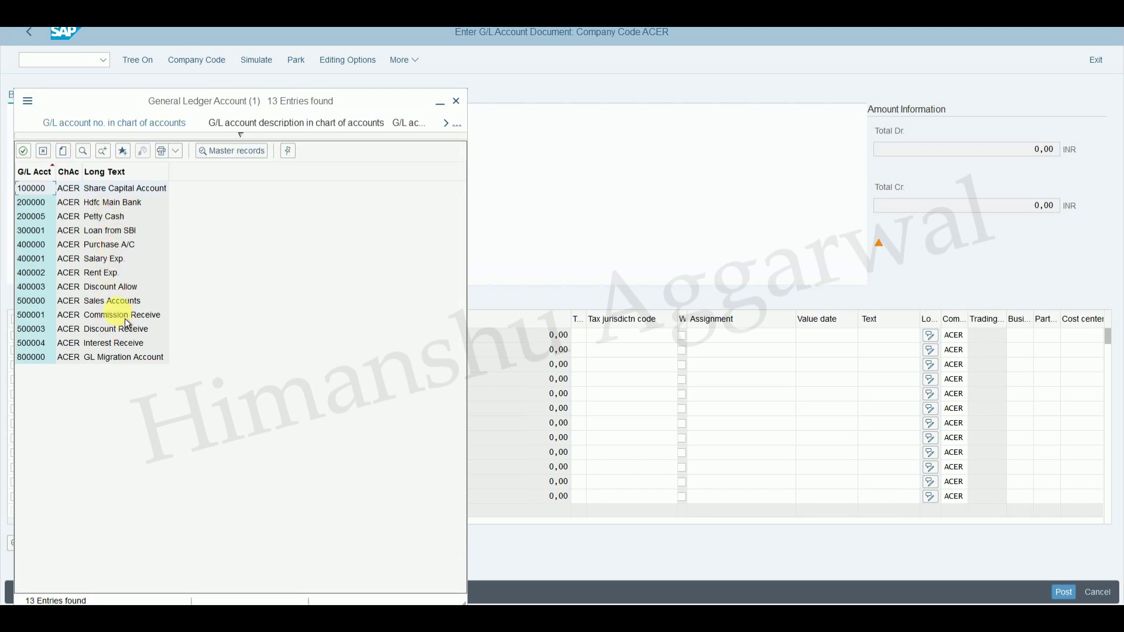
double_click(117, 303)
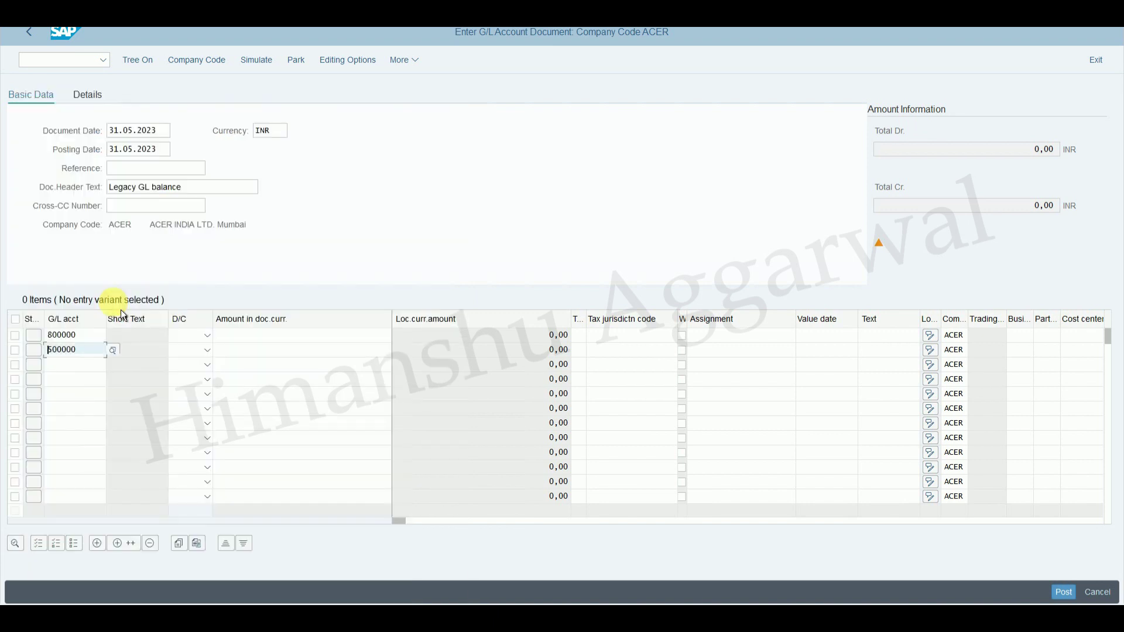
Mark the 800000 line item as debit and the 500000 line item as credit
left_click(208, 336)
left_click(199, 371)
left_click(208, 350)
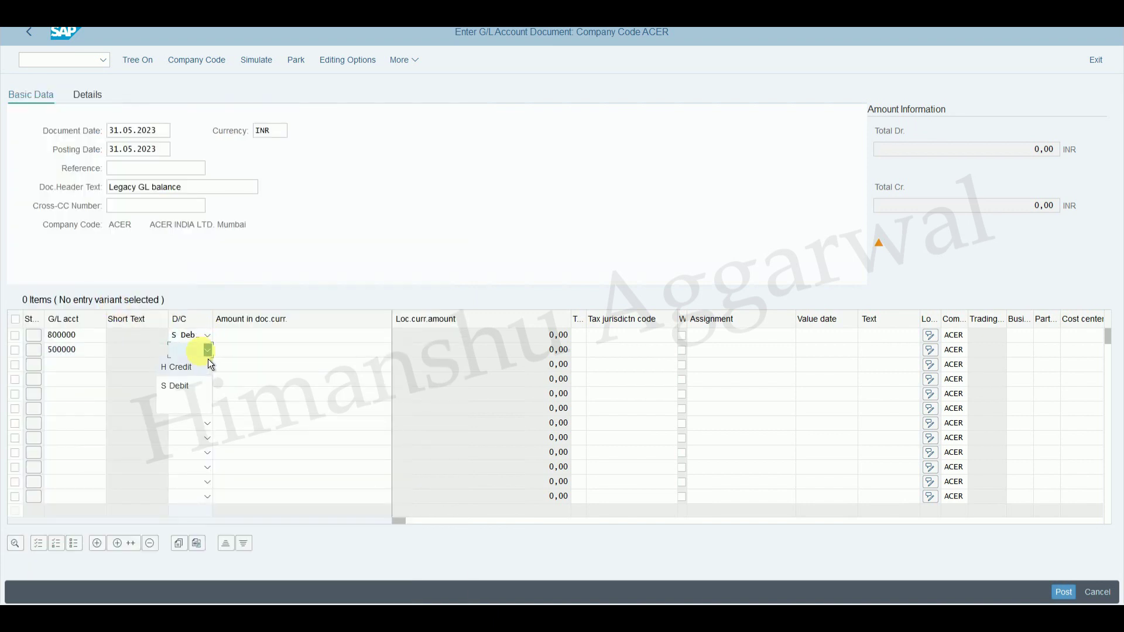
left_click(195, 375)
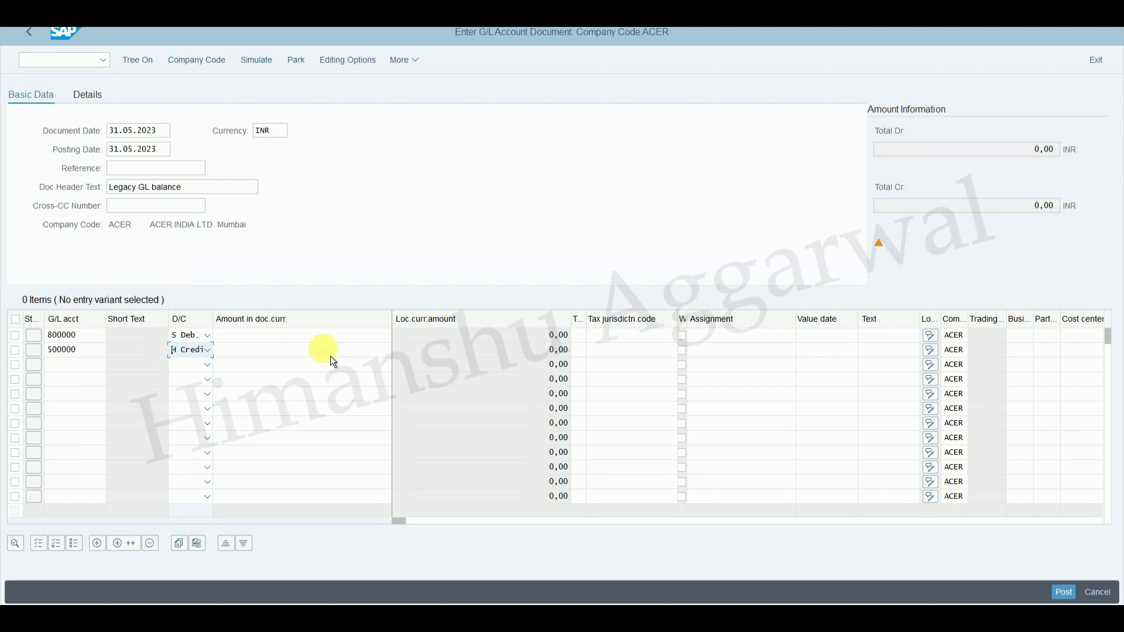
Enter 120000 as the amount for both line items and validate the document, accepting the period adjustment
left_click(333, 335)
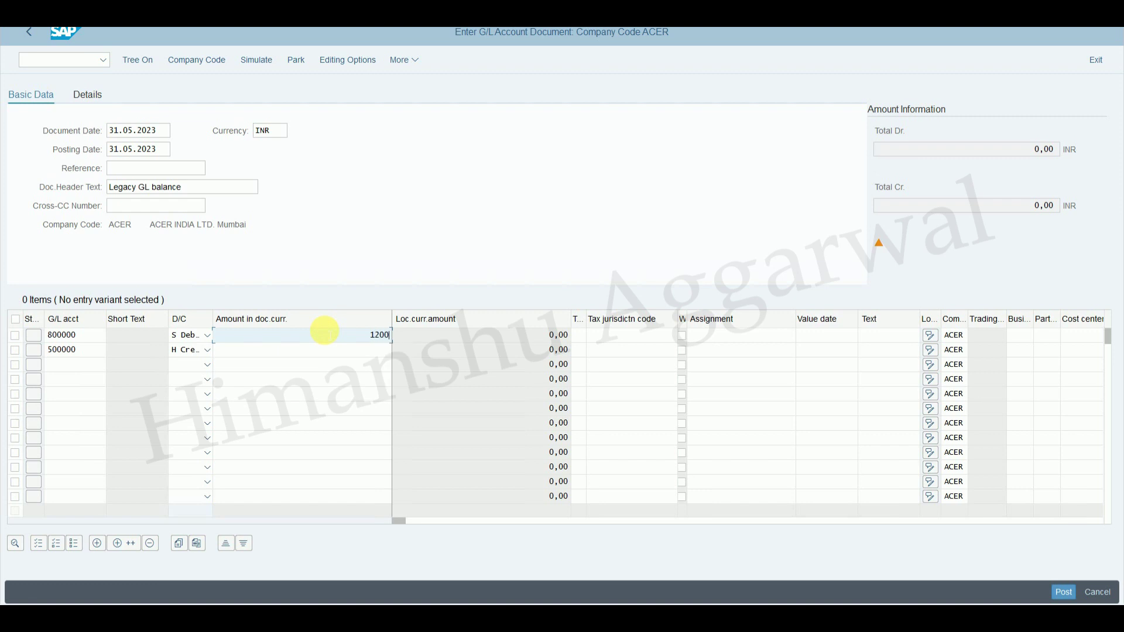
left_click(368, 349)
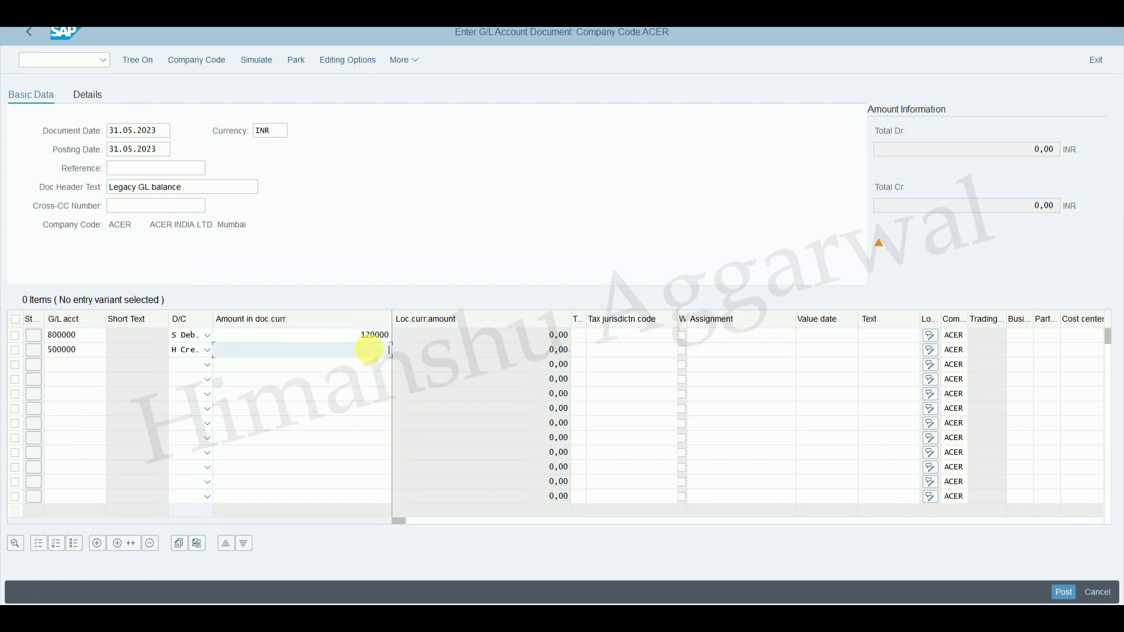
type("120000")
key("Return")
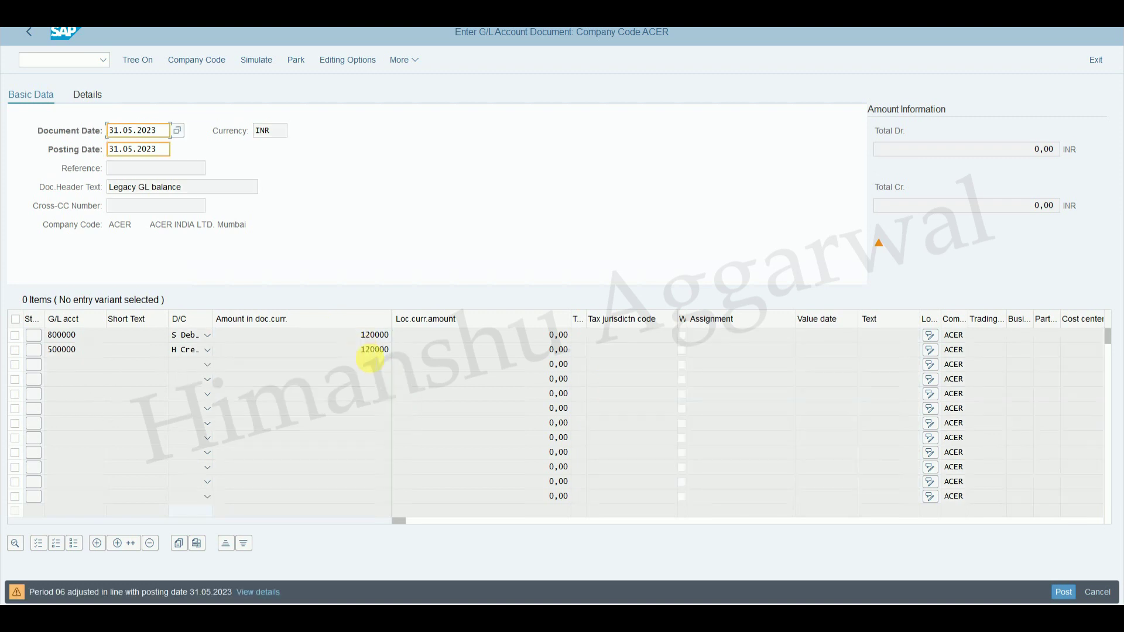
key("Return")
Assign profit center COMMON_PC to the 500000 Sales A/c line item and post the document
left_click(411, 530)
left_click_drag(410, 528, 542, 530)
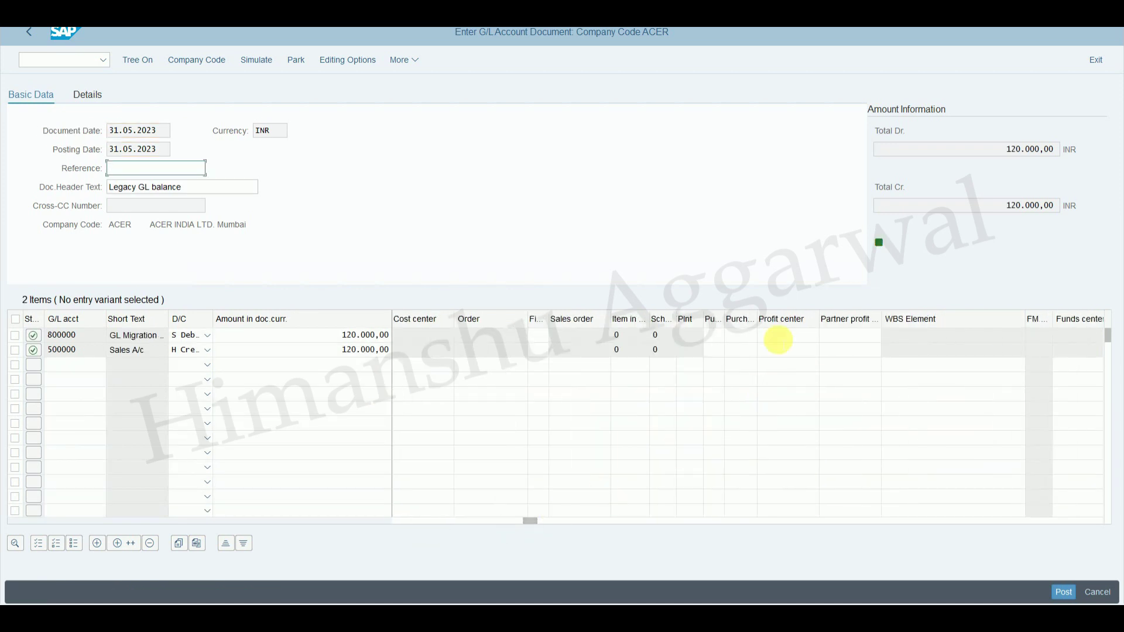
left_click(791, 331)
left_click(785, 350)
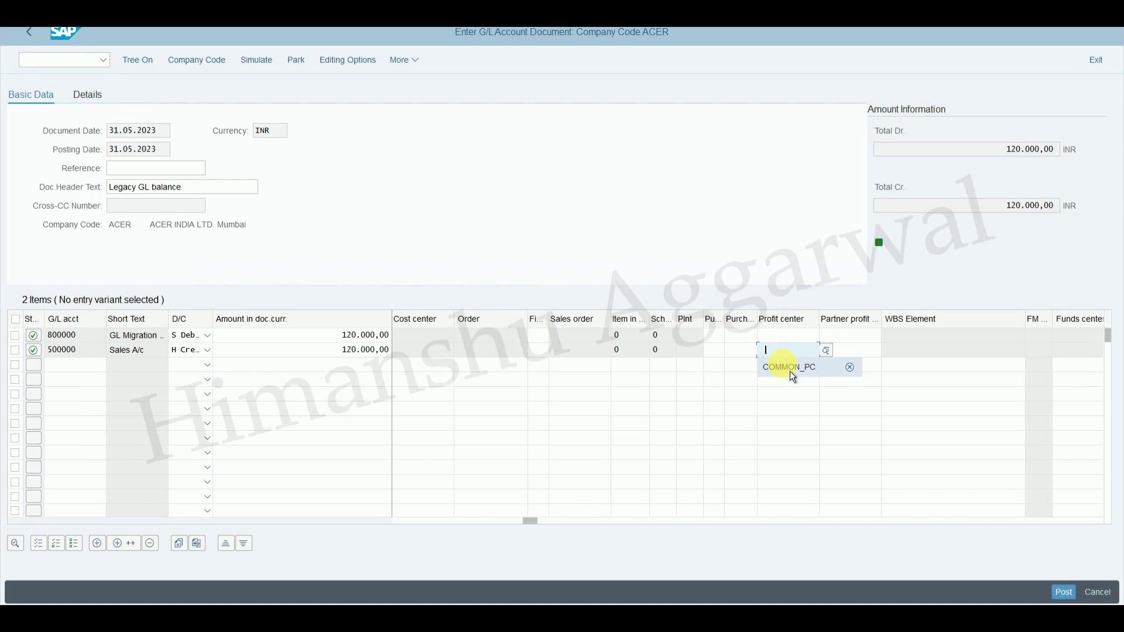
left_click(790, 367)
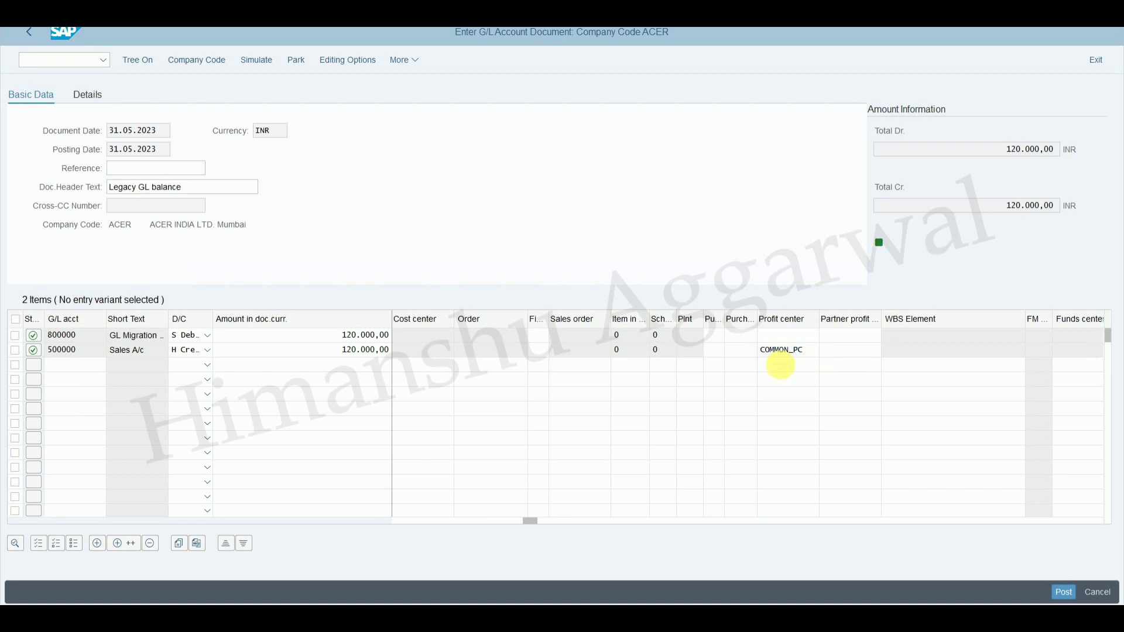
left_click(1062, 593)
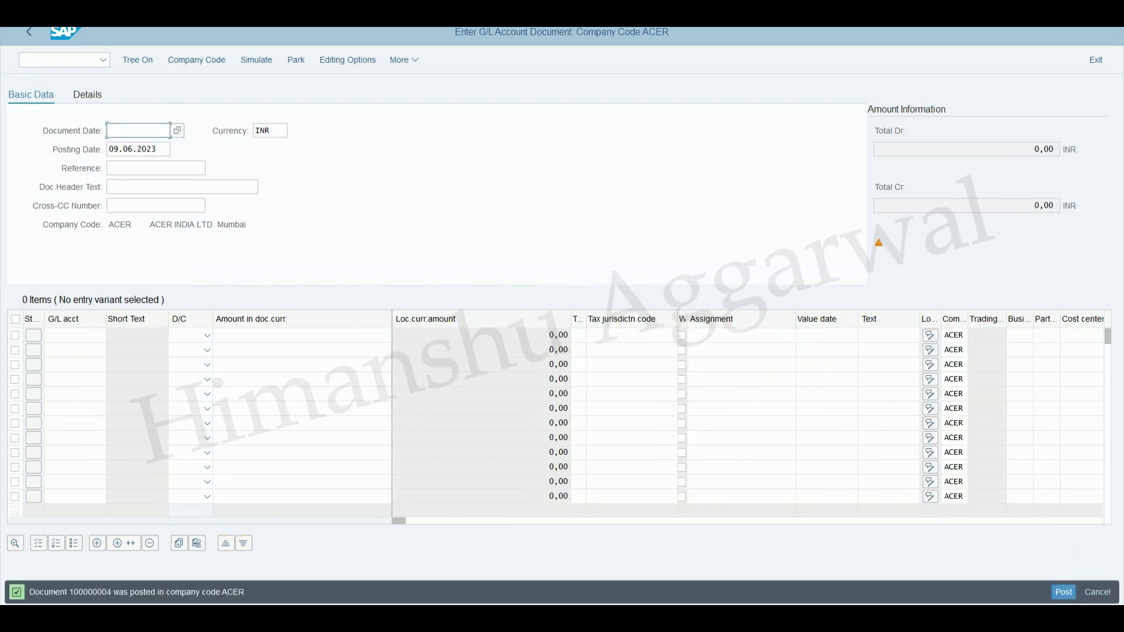
Fill in the next document's header with document date and posting date 31.05.2023 and the text Legacy GL balance
type("31.05.2023")
left_click(156, 149)
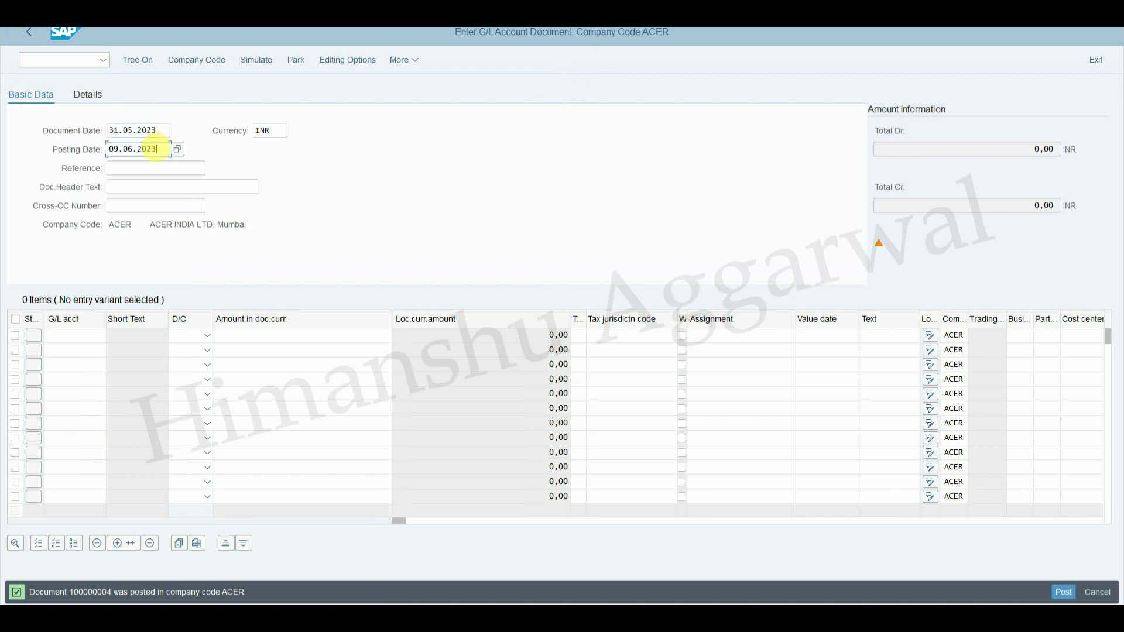
key("BackSpace")
key("BackSpace")
key("BackSpace")
key("BackSpace")
key("BackSpace")
key("BackSpace")
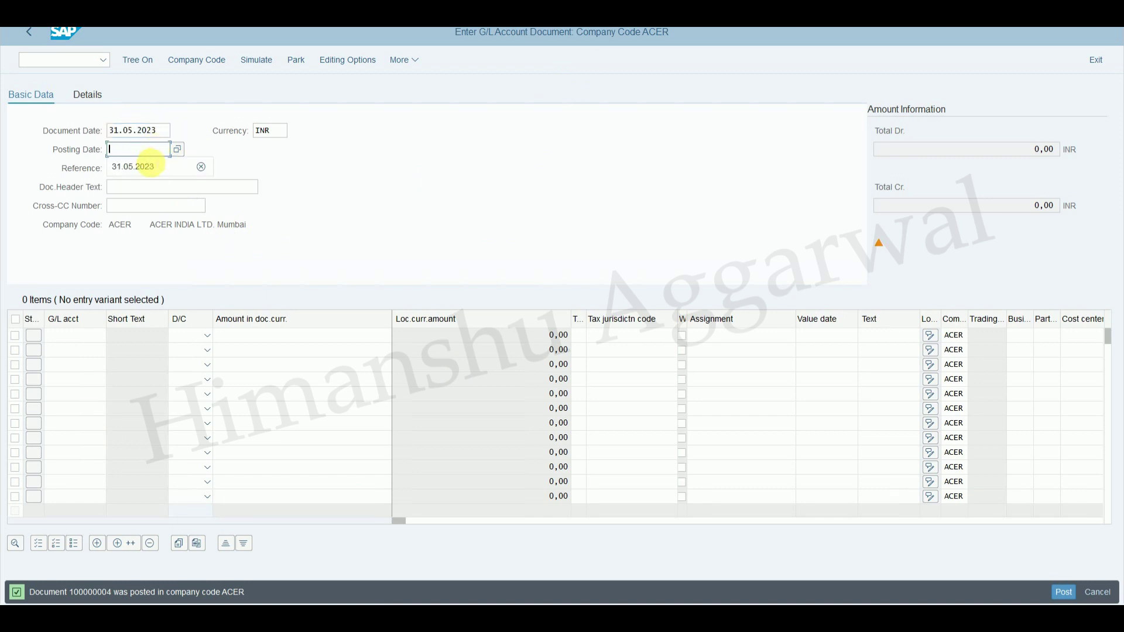
left_click(156, 171)
left_click(151, 186)
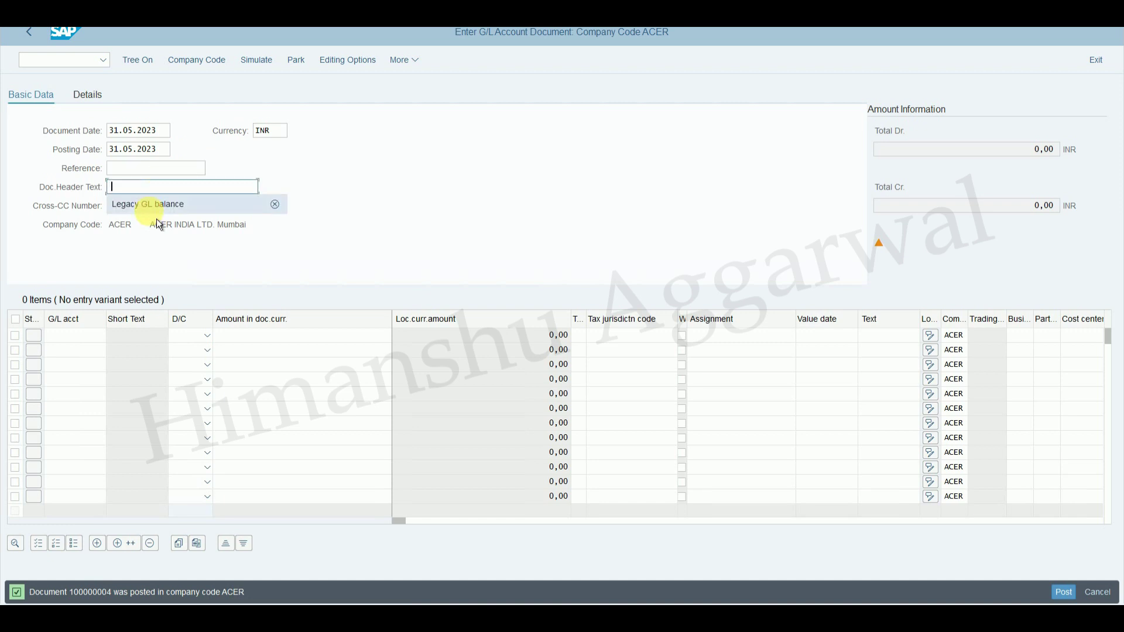
left_click(156, 205)
Enter G/L account 400001 Salary Exp. in the first line item and 800000 GL Migration Account in the second, following the Excel trial balance
left_click(75, 336)
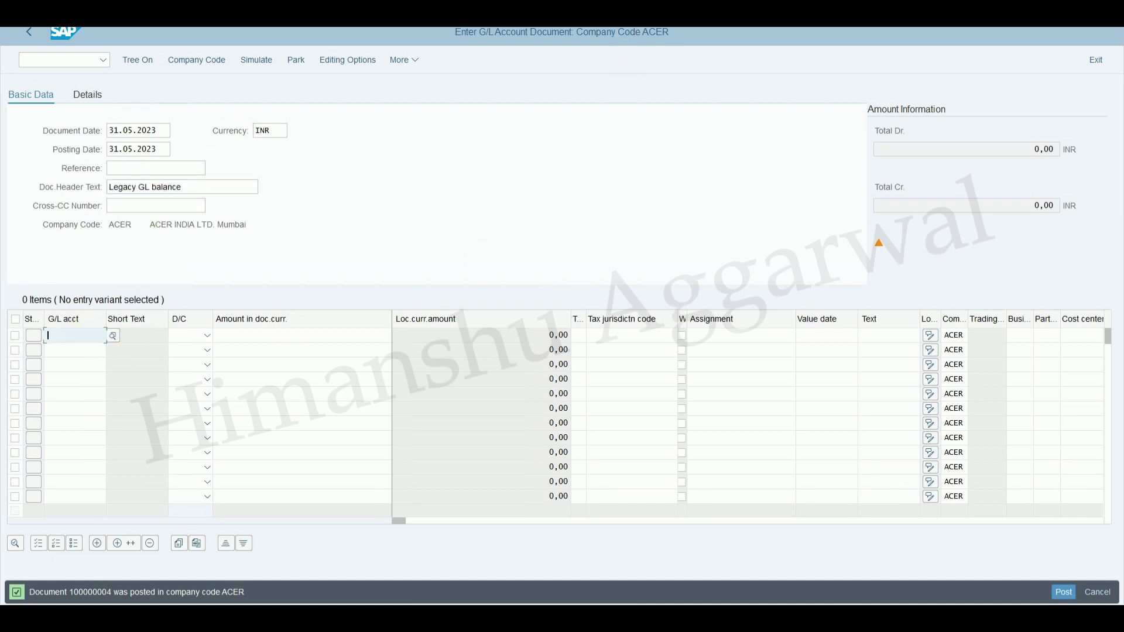
key("alt+Tab")
left_click(214, 246)
left_click(112, 336)
left_click(285, 529)
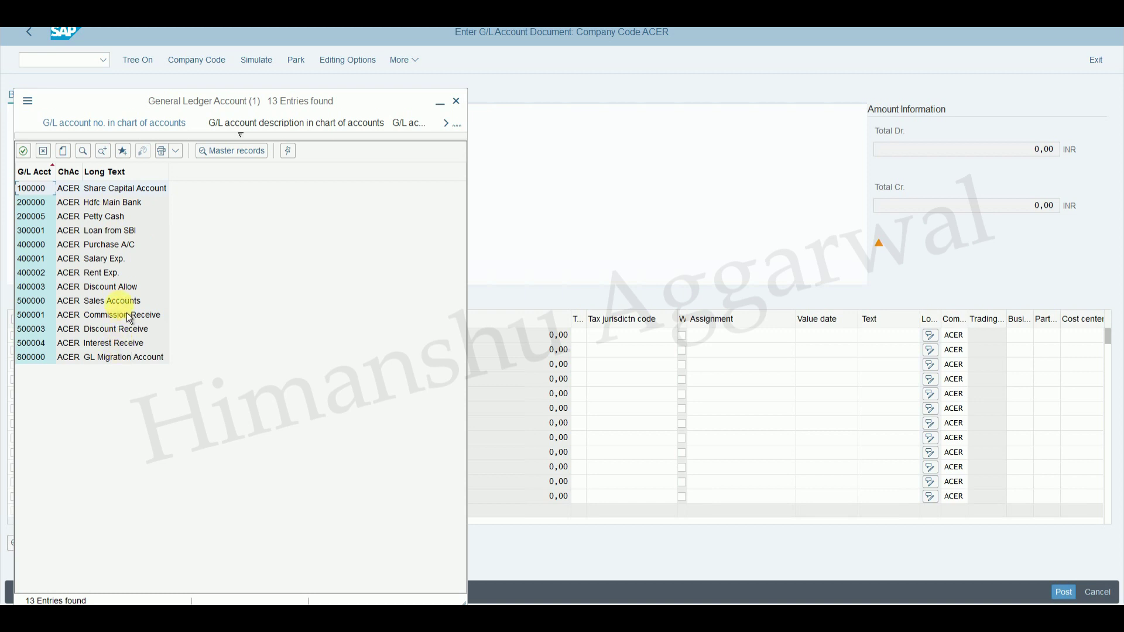
double_click(108, 258)
left_click(78, 349)
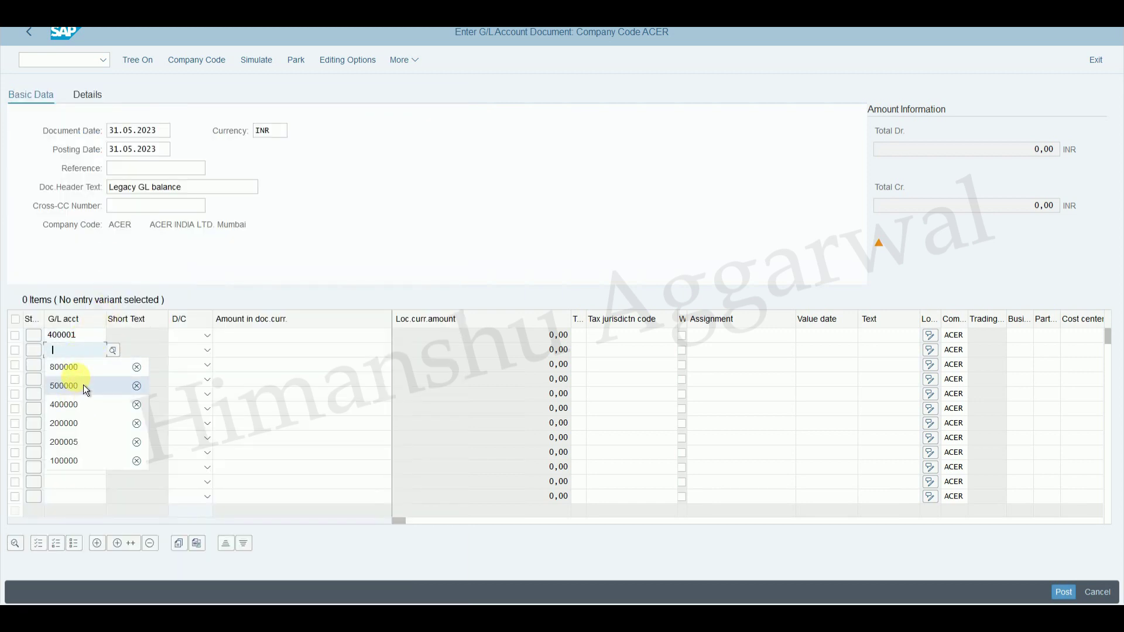
left_click(83, 375)
Mark the 400001 line item as debit and the 800000 line item as credit
left_click(208, 335)
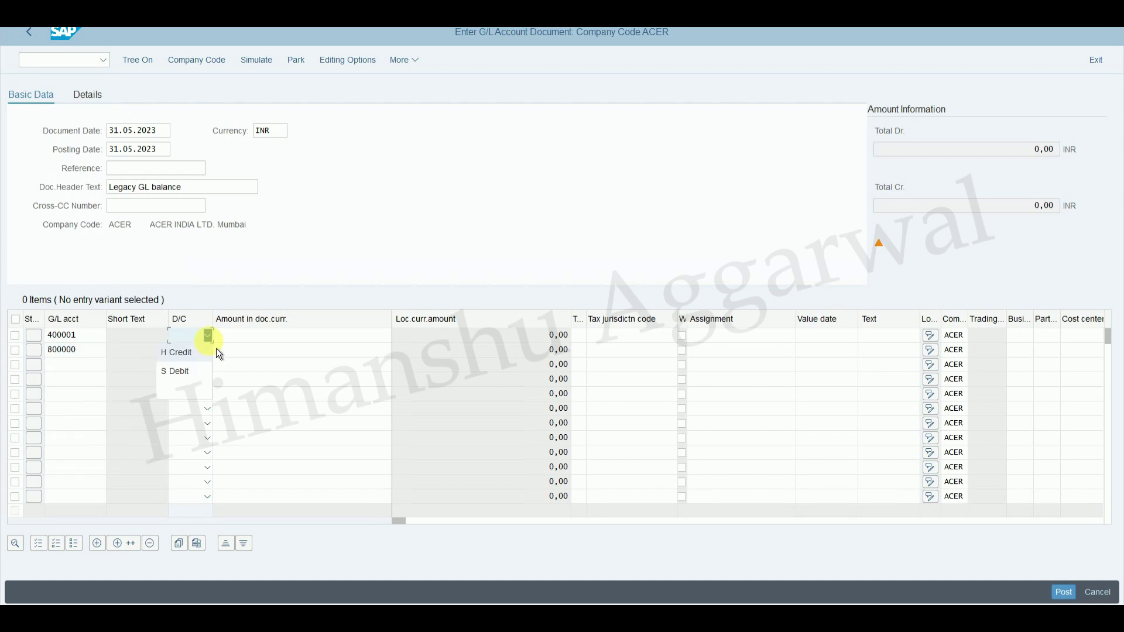
left_click(202, 371)
left_click(208, 350)
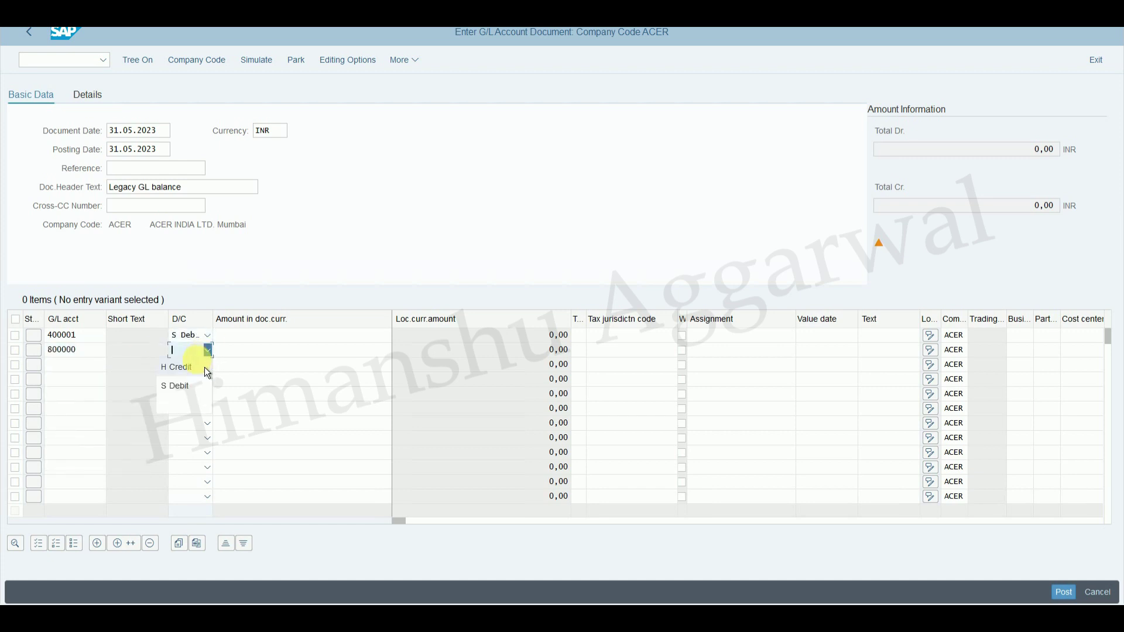
left_click(186, 367)
Enter the trial balance's Salary Exp. amount of 50000 for the 400001 line item and * for the 800000 line item
left_click(331, 334)
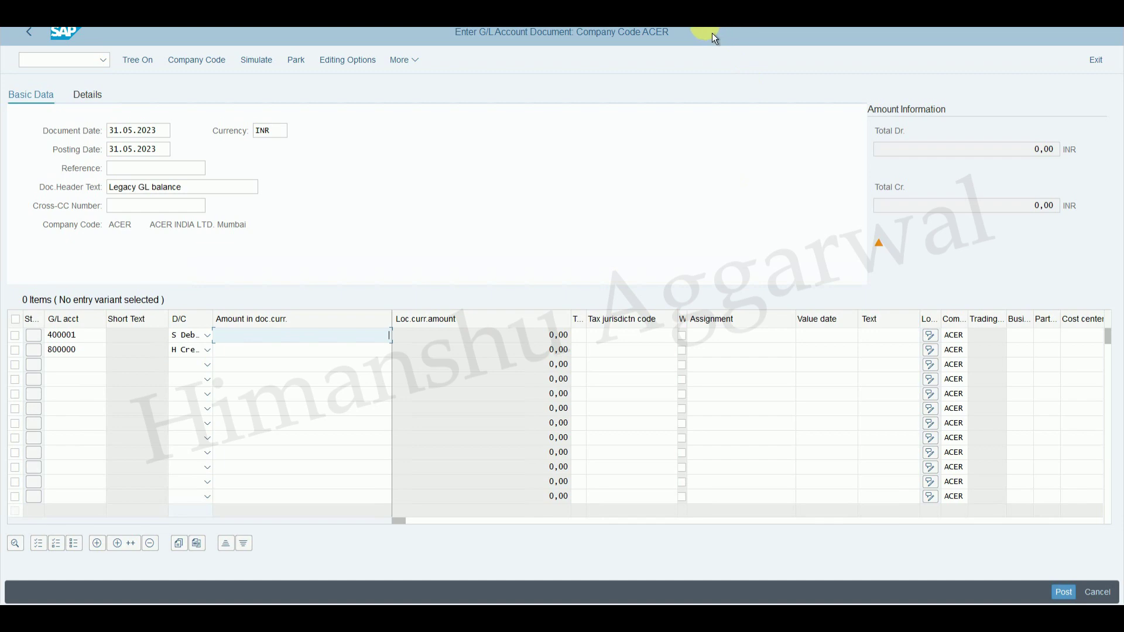
key("alt+Tab")
left_click(357, 245)
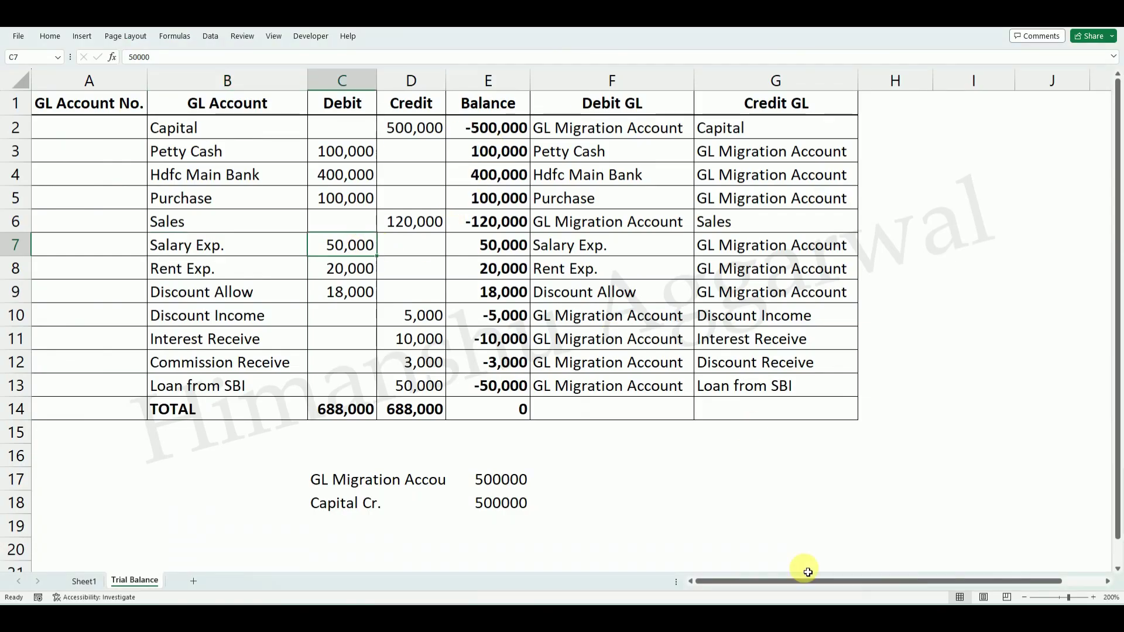
key("alt+Tab")
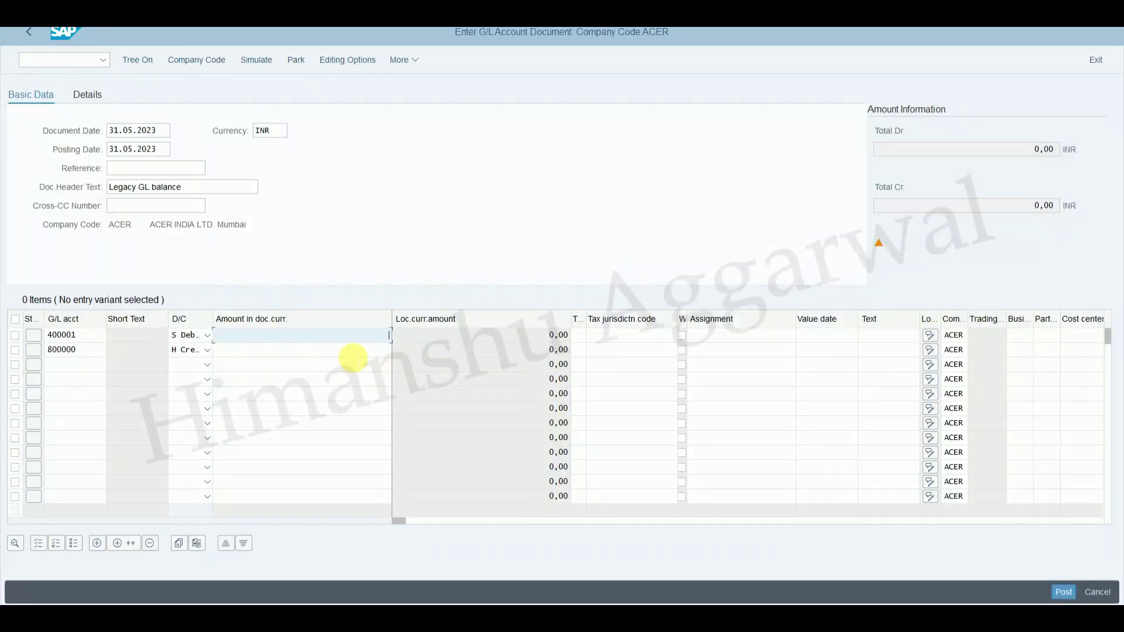
type("50000")
key("Escape")
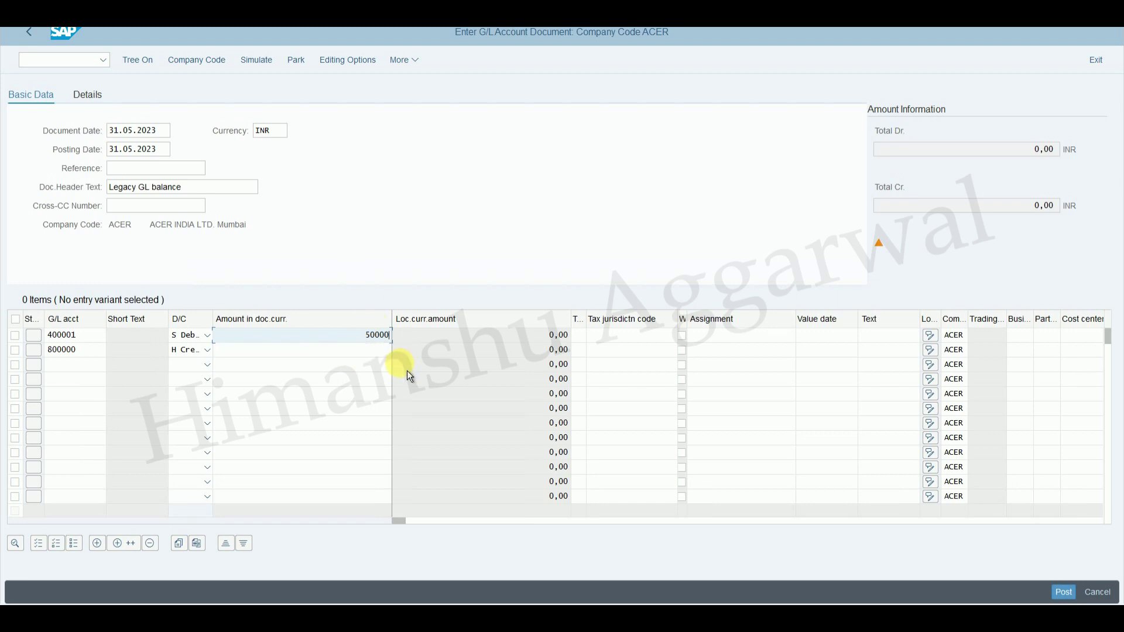
left_click(375, 350)
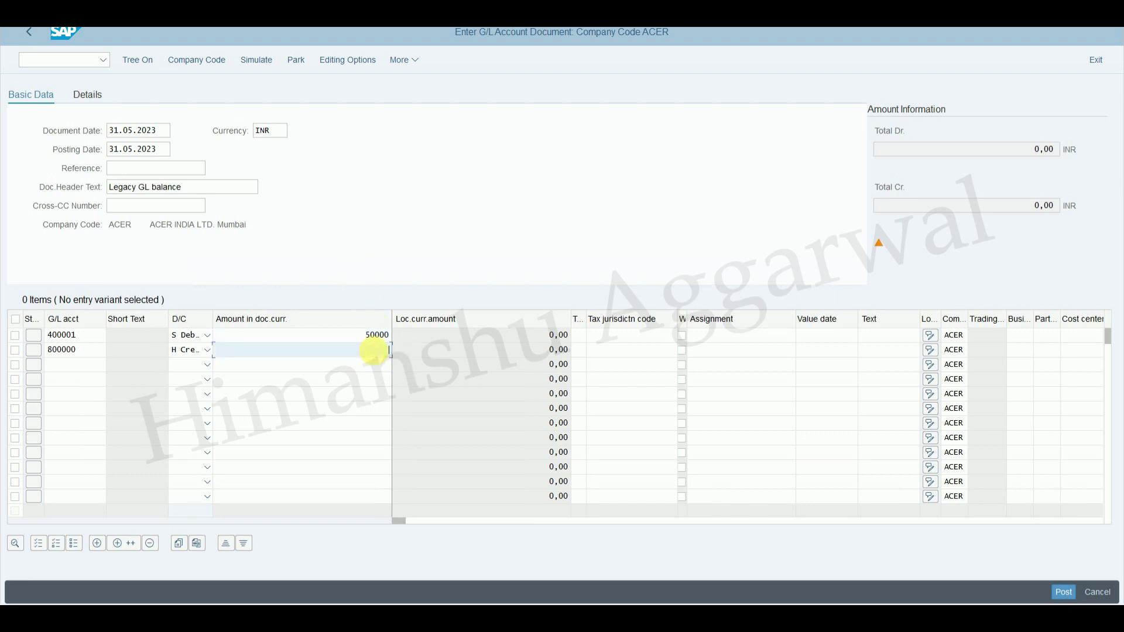
type("*")
Look up and assign cost center COMMON_CC to the 400001 line item
left_click_drag(451, 521, 498, 531)
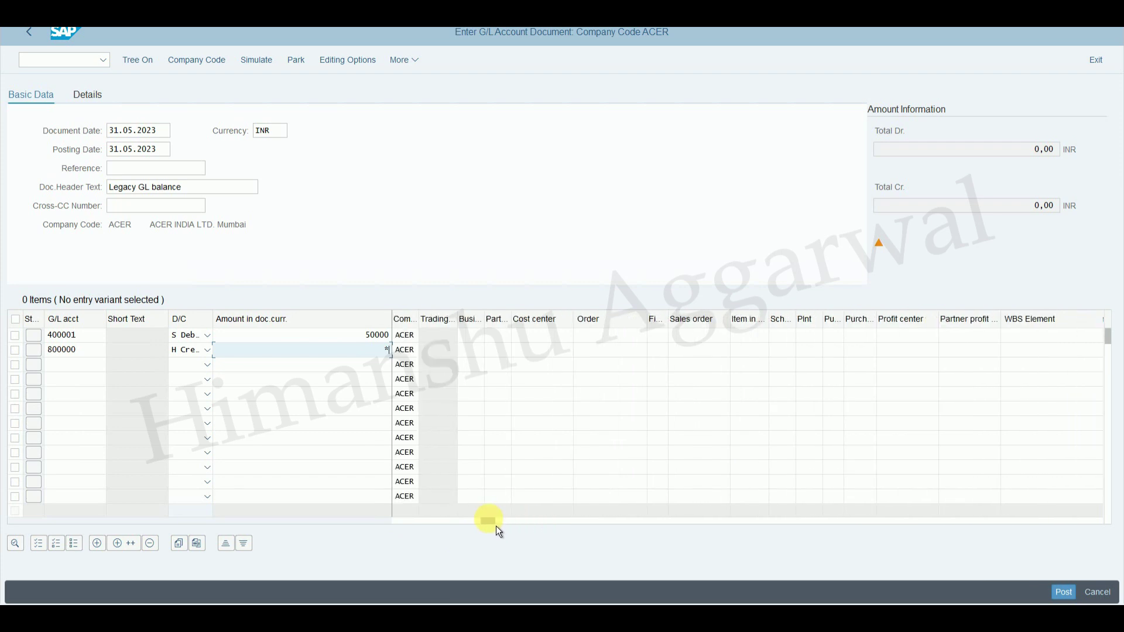
left_click(555, 335)
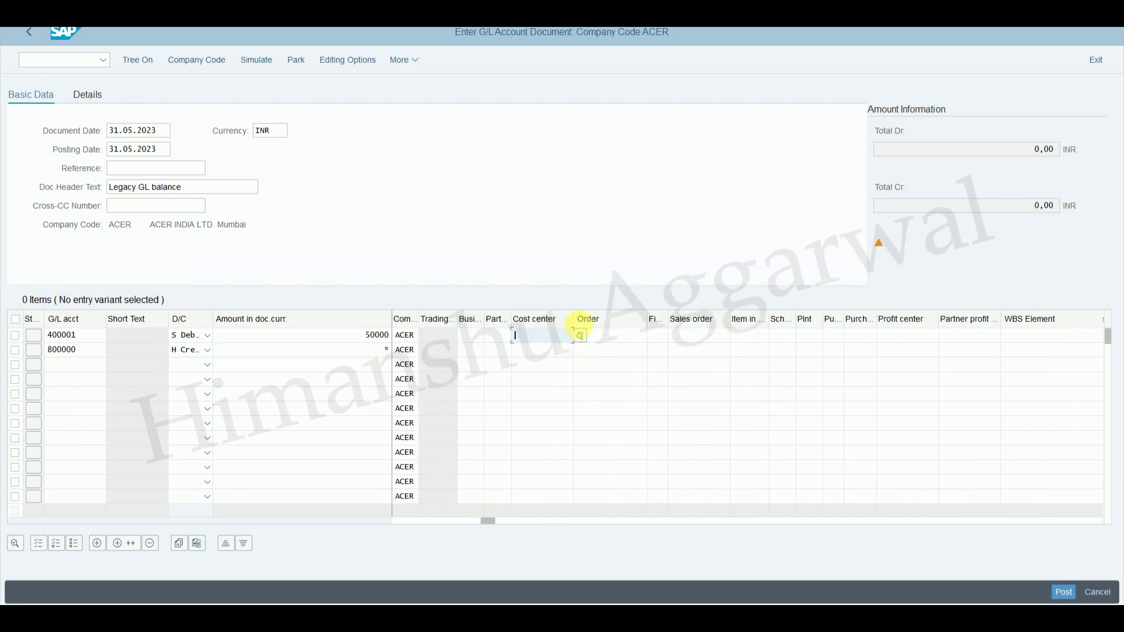
left_click(579, 336)
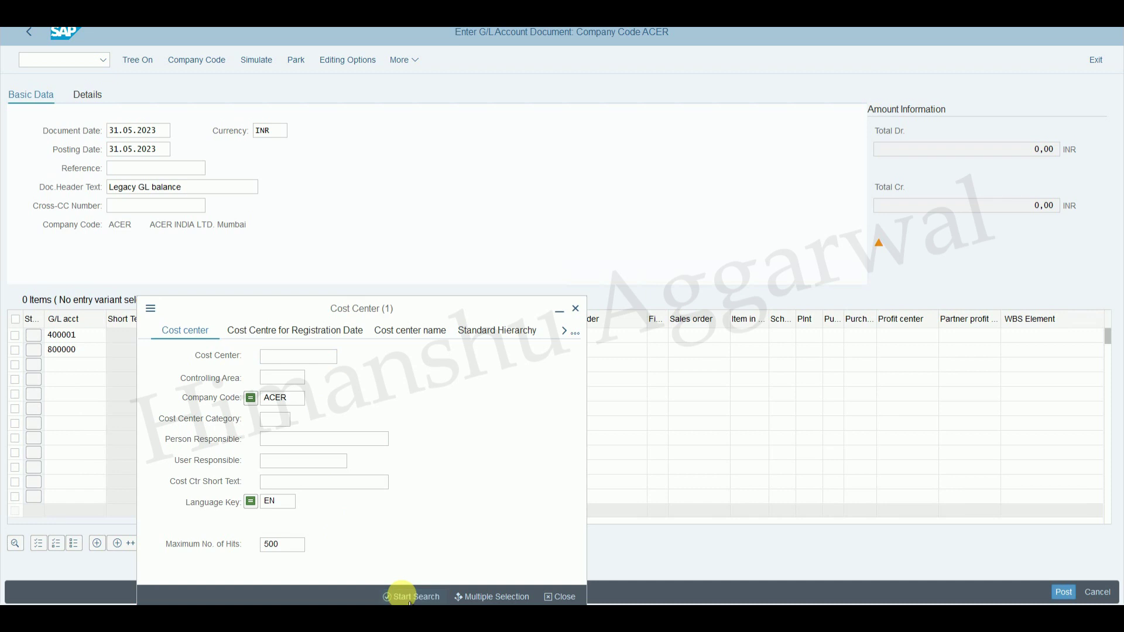
left_click(409, 597)
left_click(235, 170)
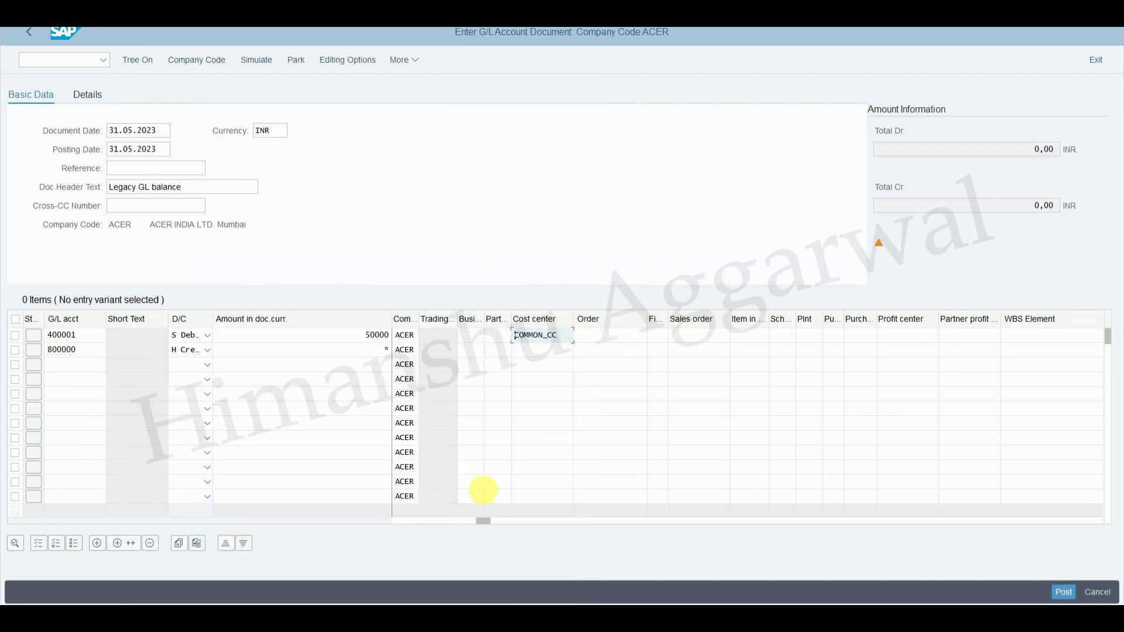
Assign profit center COMMON_PC to the 400001 line item and post the document, accepting the period adjustment
left_click(919, 337)
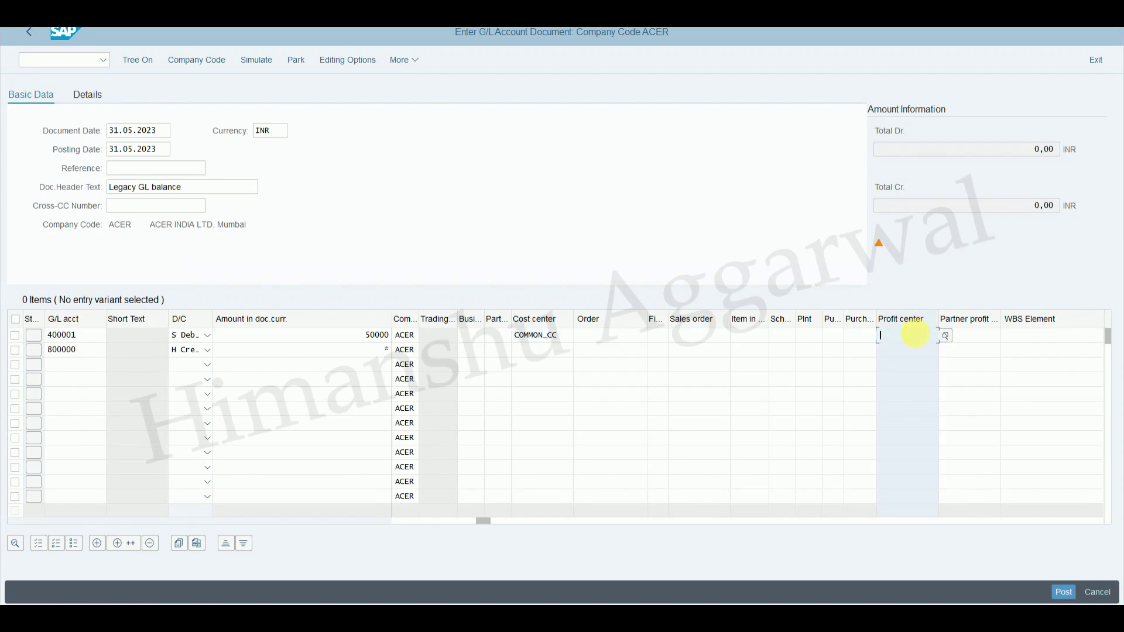
type("COMMON_PC")
key("Return")
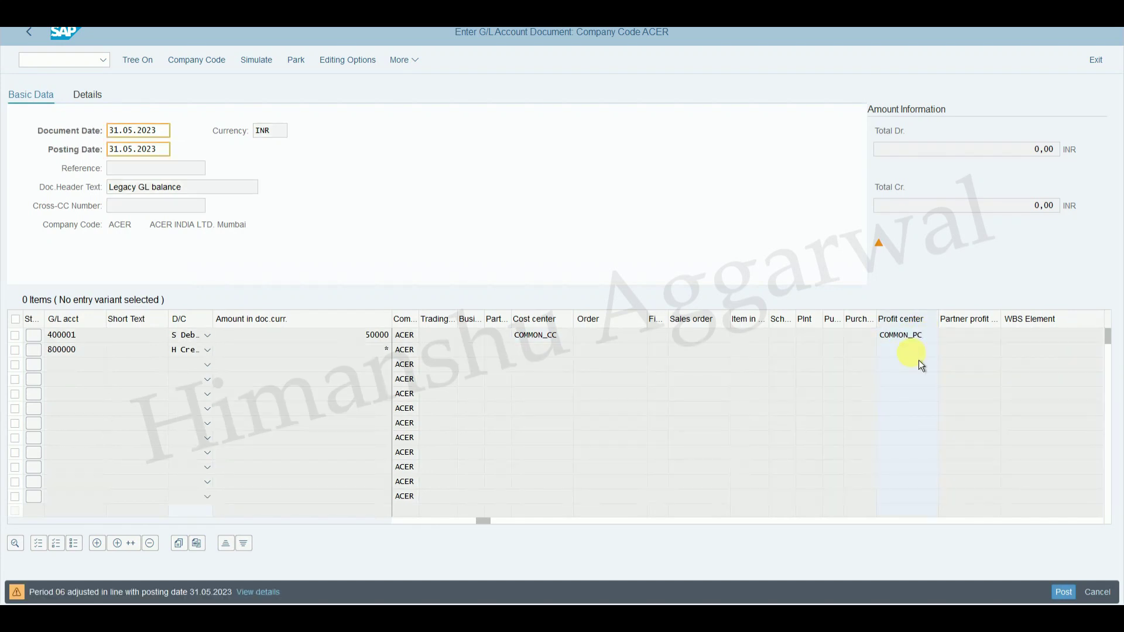
left_click(1063, 592)
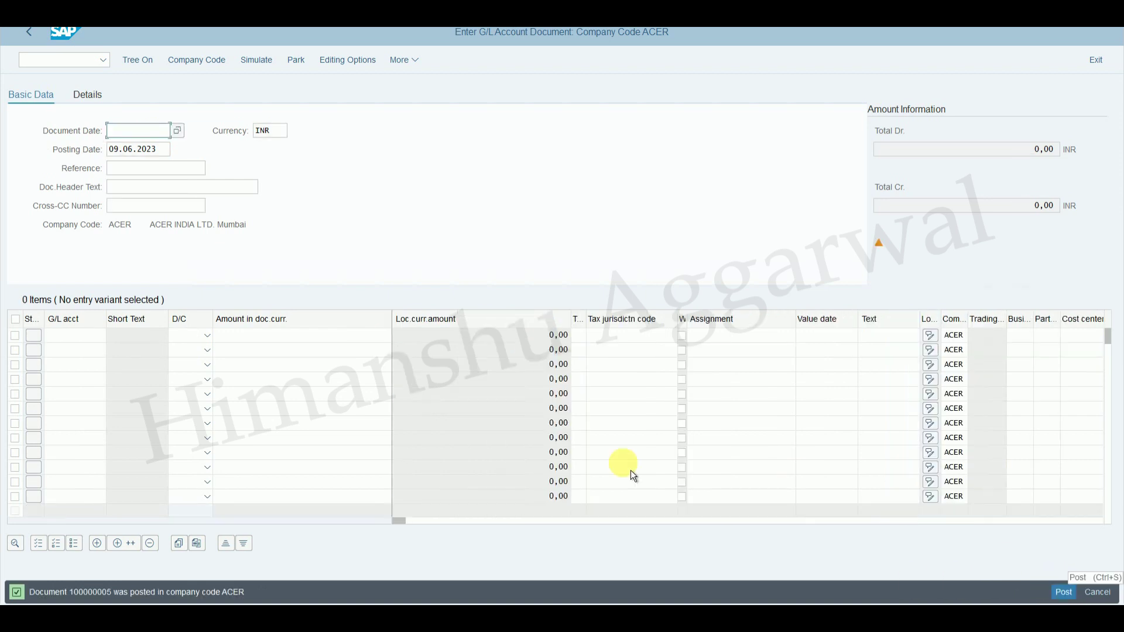
Complete the new document's header with document and posting date 31.05.2023 and header text Legacy GL balance
type("31.05.2023")
left_click(157, 149)
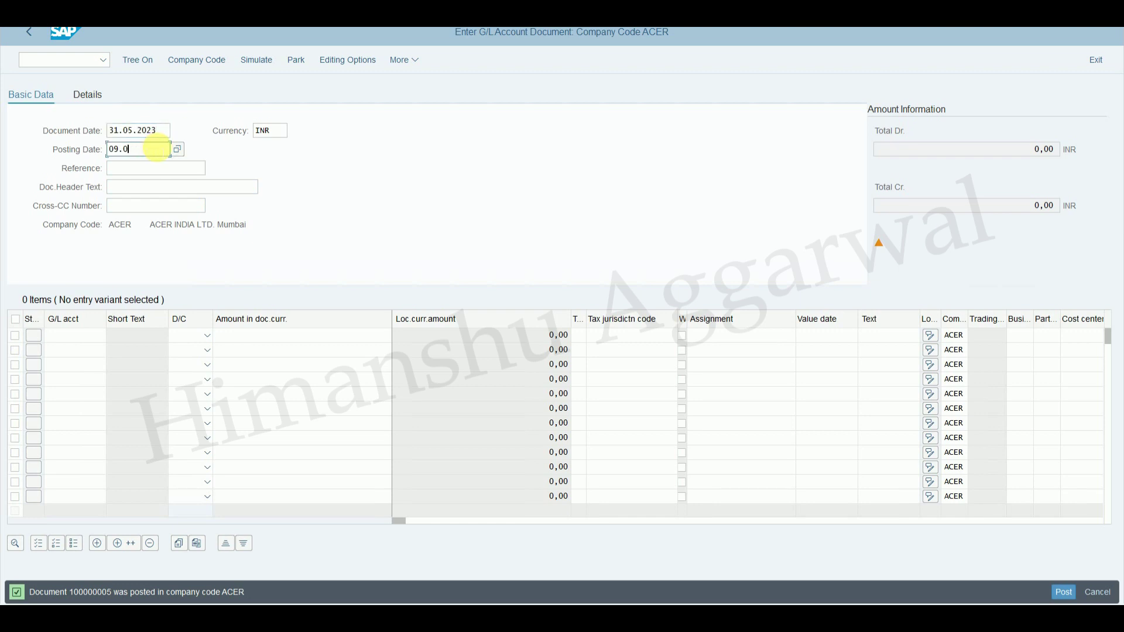
type("3")
left_click(147, 175)
left_click(142, 191)
type("L")
left_click(136, 208)
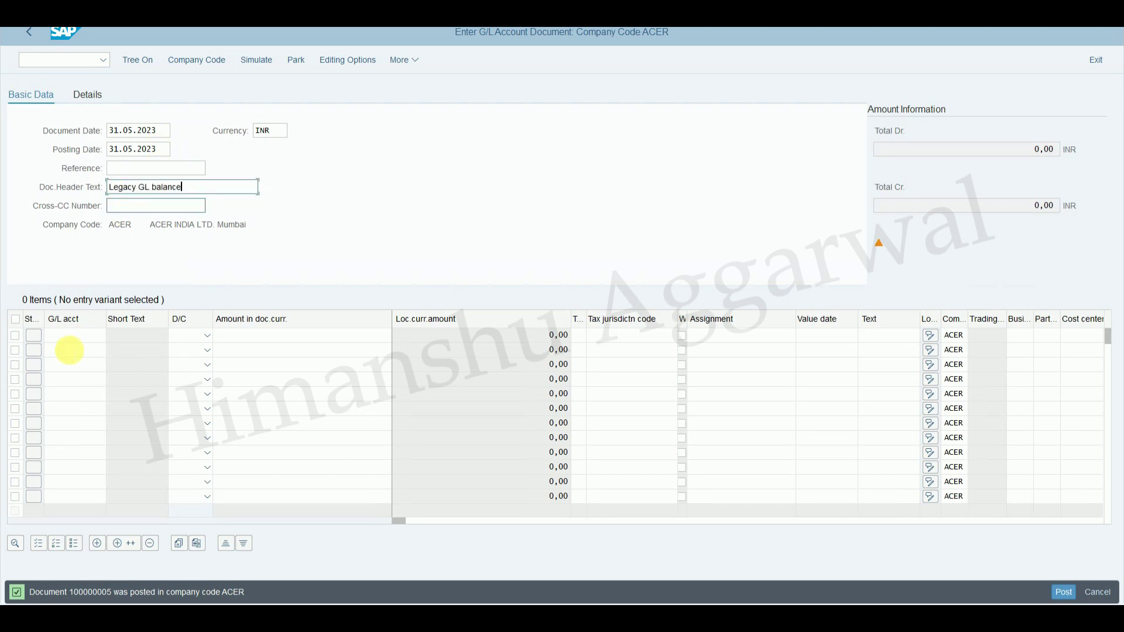
Enter G/L account 400002 Rent Exp. in the first line item and 800000 in the second, following the Excel trial balance
left_click(64, 333)
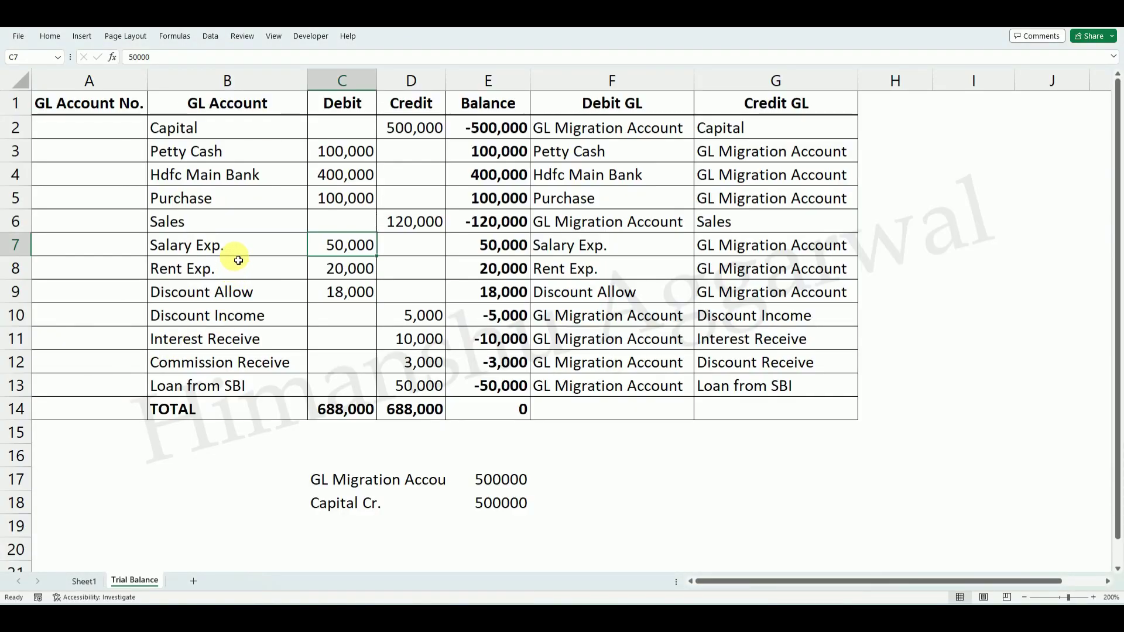
left_click(233, 269)
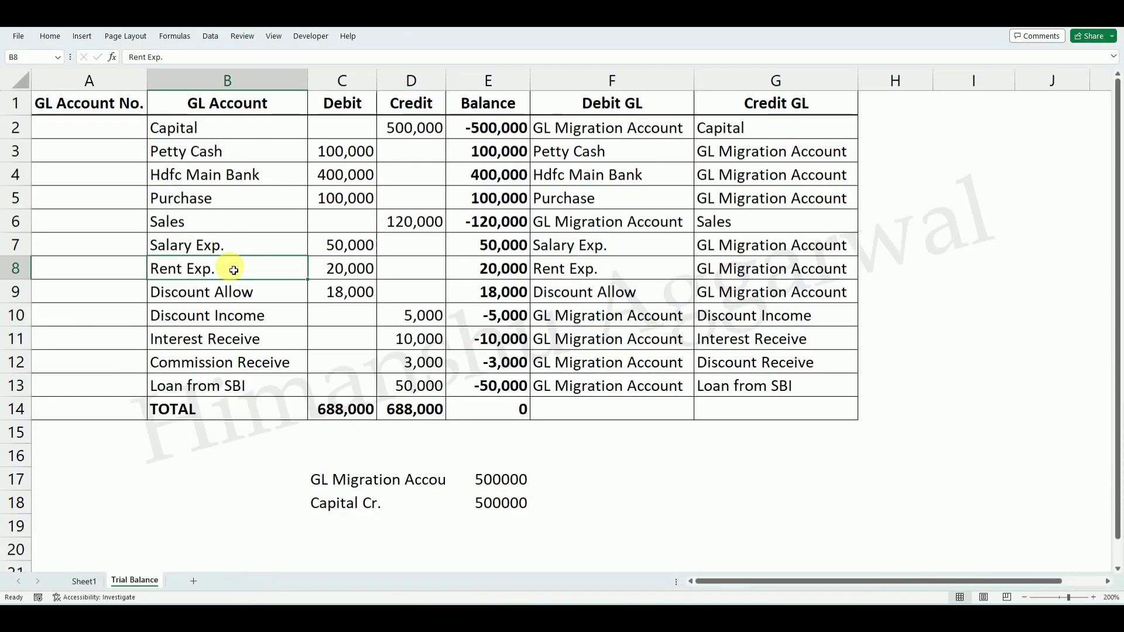
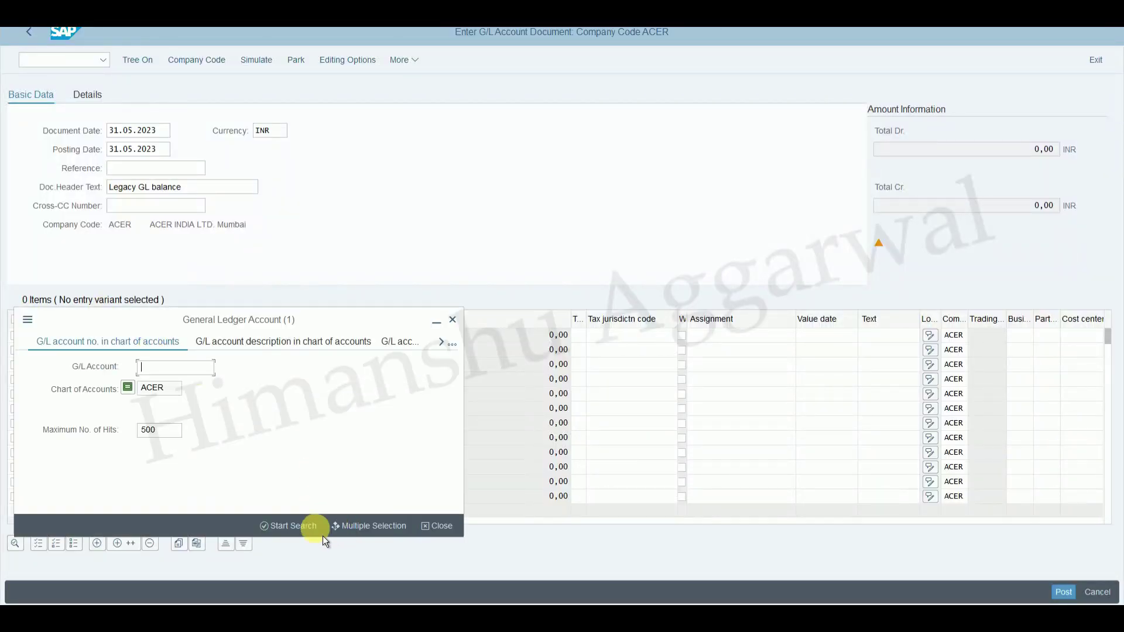
left_click(301, 536)
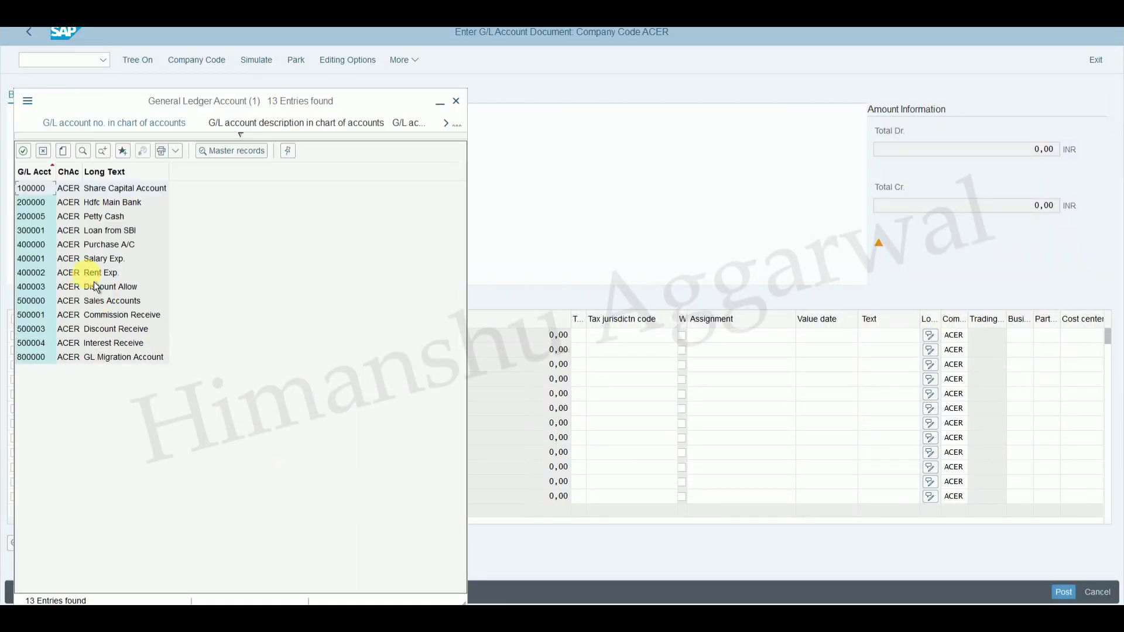
double_click(95, 274)
left_click(73, 349)
left_click(82, 376)
Mark the 400002 line item as debit and the 800000 line item as credit
left_click(207, 335)
left_click(202, 376)
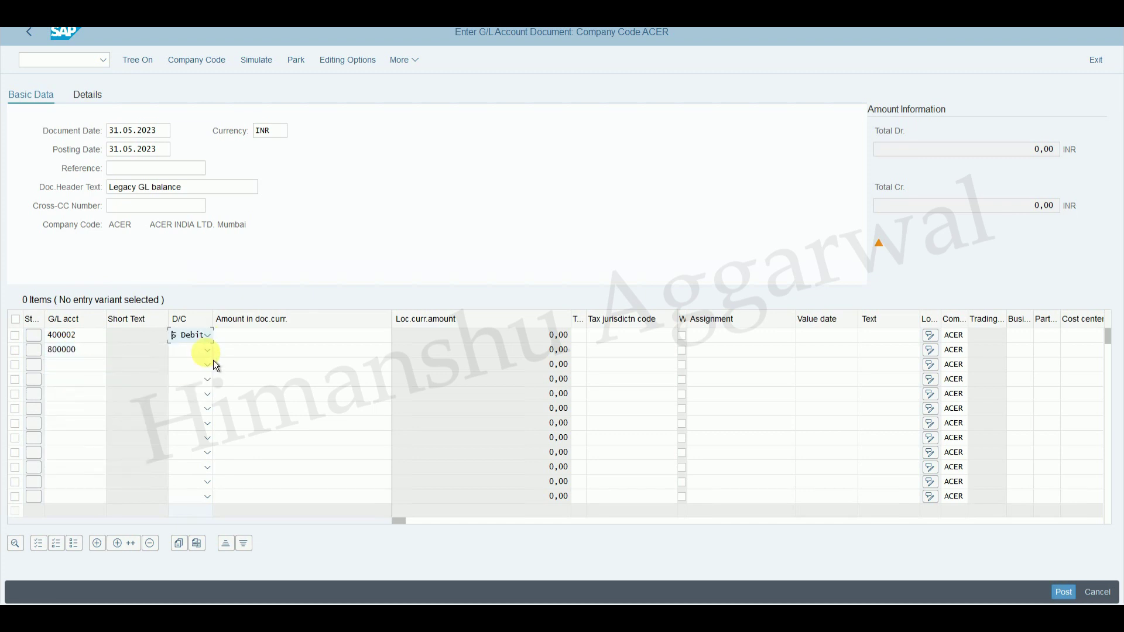
left_click(208, 350)
left_click(205, 369)
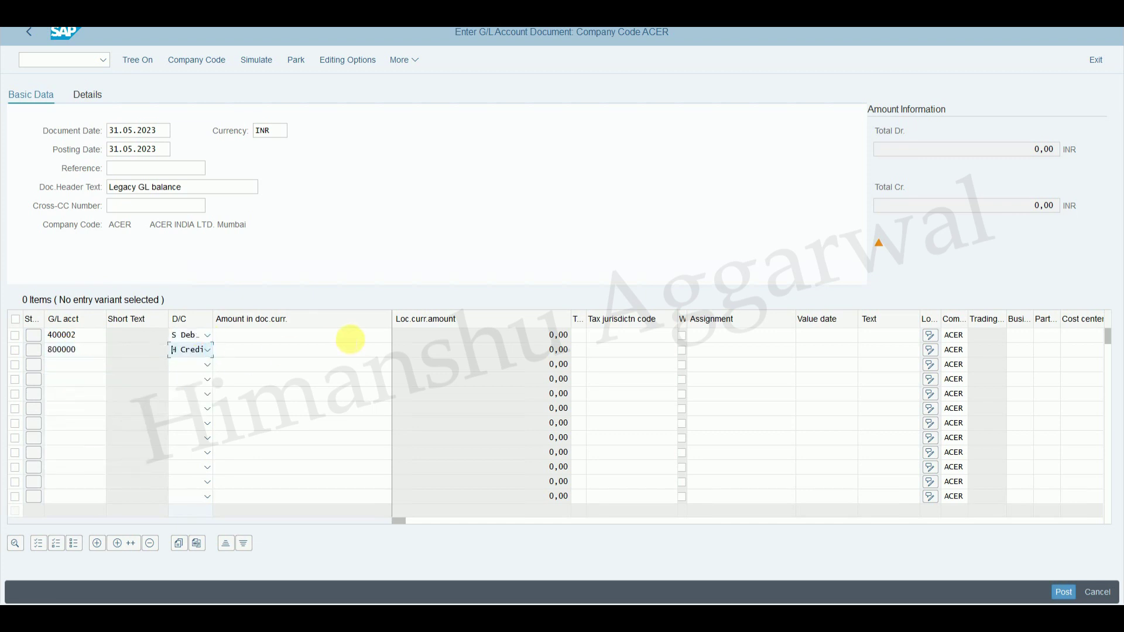
Enter 20000 as the amount of the 400002 line item and * for the 800000 line item
left_click(350, 338)
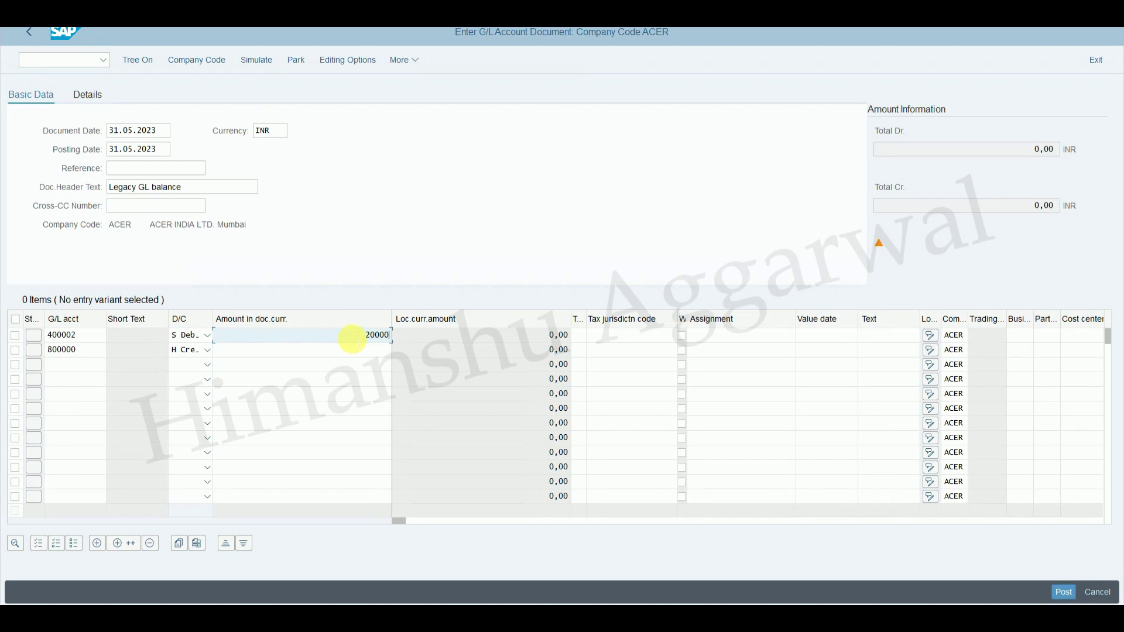
left_click(356, 346)
type("*")
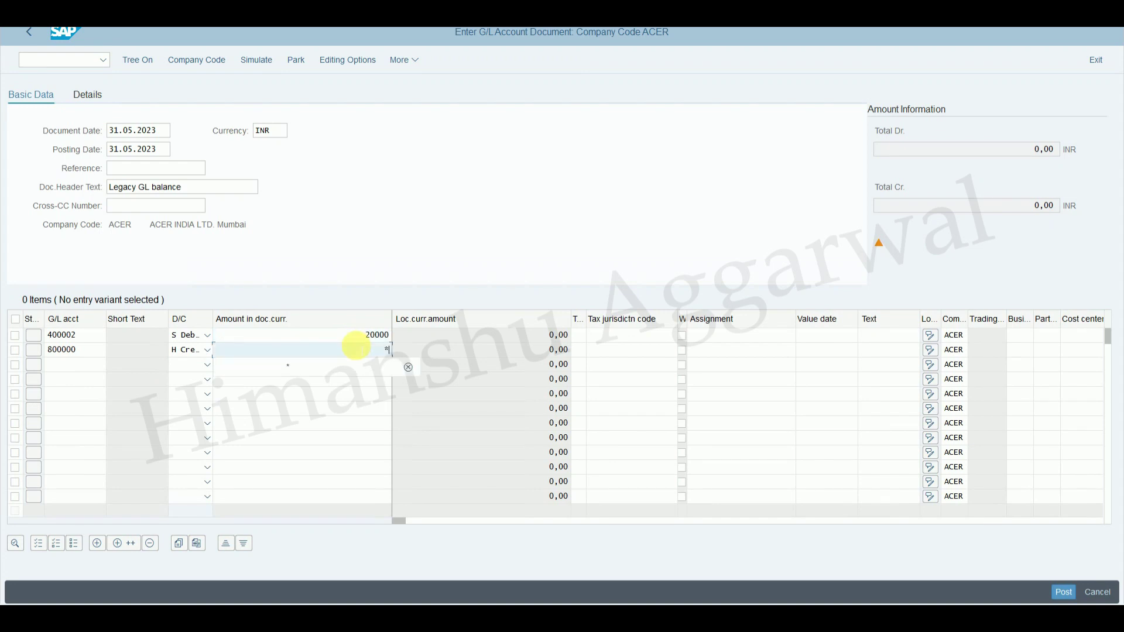
Assign cost center COMMON_CC and profit center COMMON_PC to the 400002 Rent Exp. line item
left_click_drag(478, 544, 529, 546)
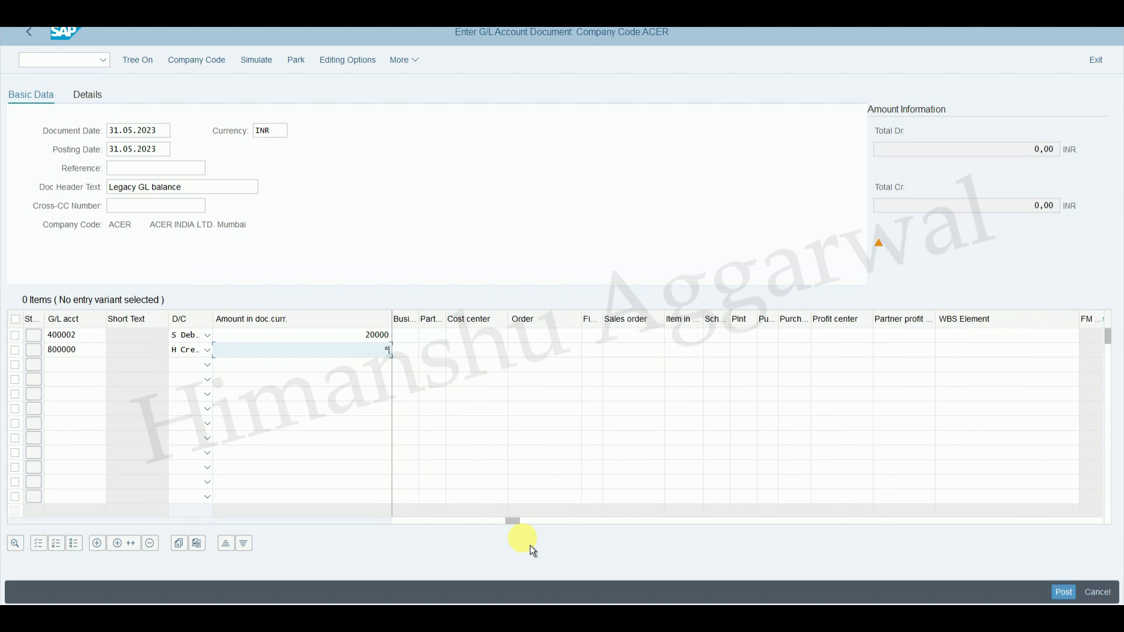
left_click(448, 335)
type("C")
left_click(455, 356)
left_click(806, 336)
Validate the Rent Exp. document, accepting the period adjustment, and post it
key("Return")
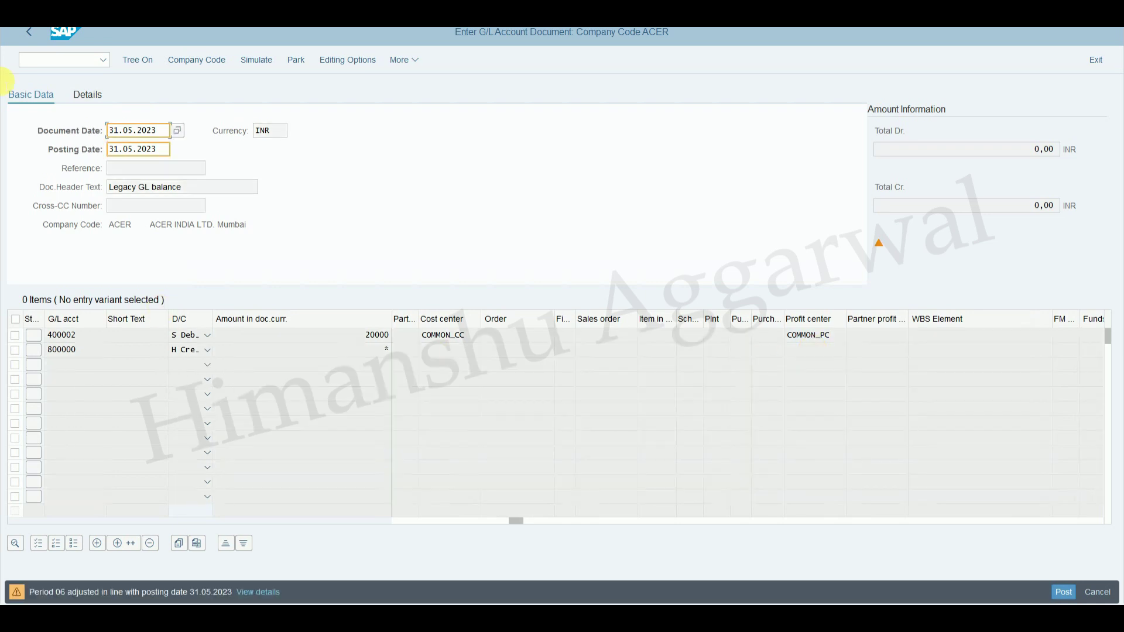
left_click(446, 60)
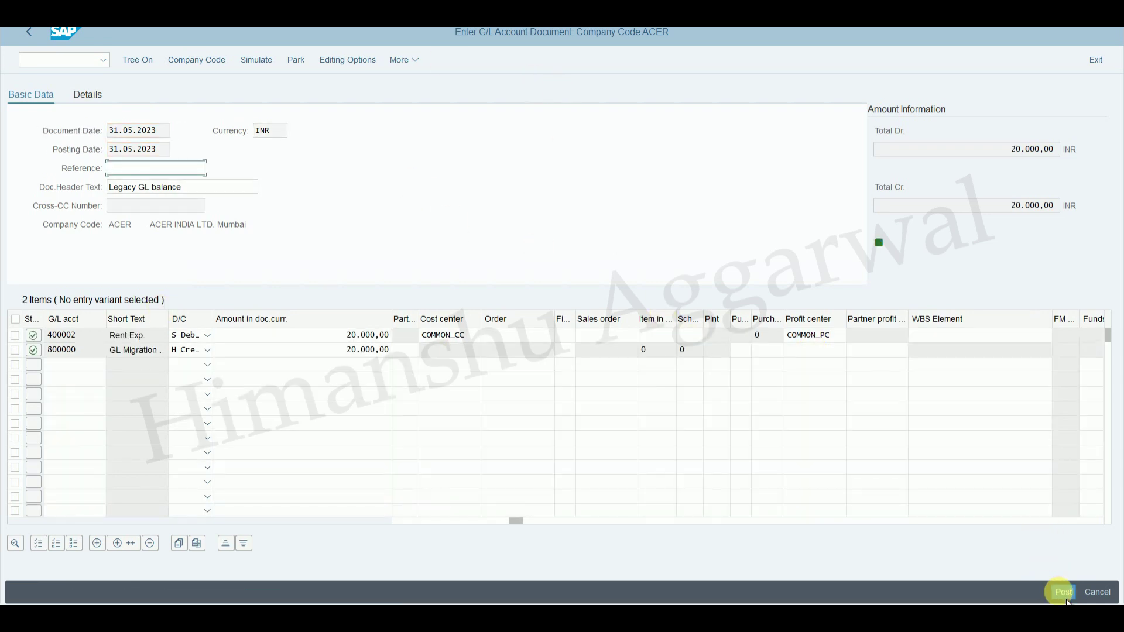
key("ctrl+s")
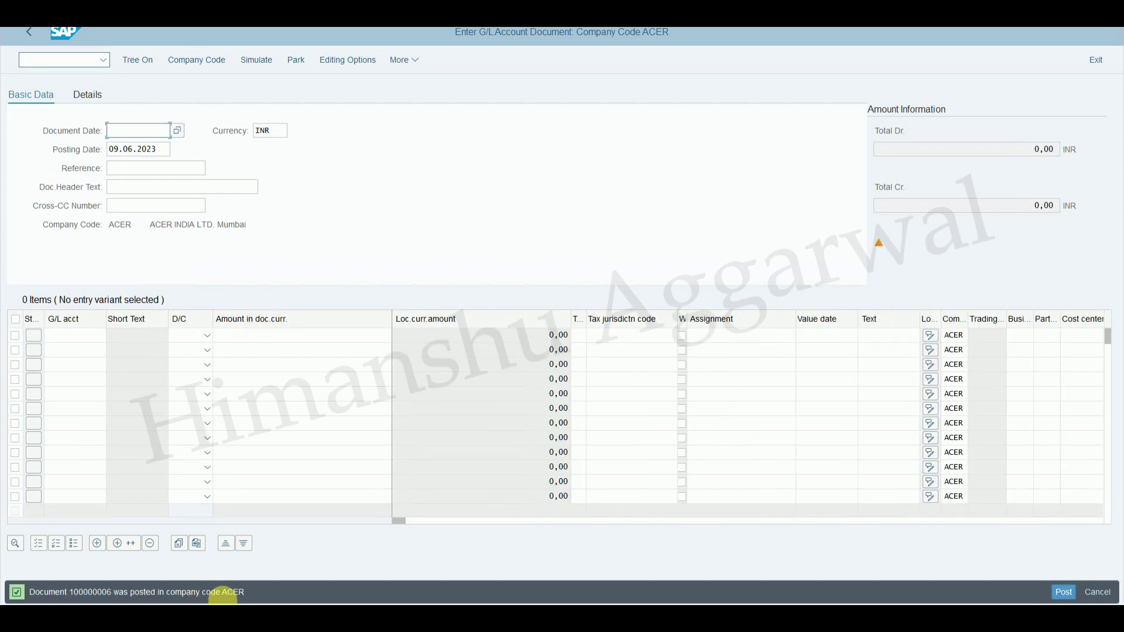
Set document date and posting date to 31.05.2023 and the header text to Legacy GL balance for another document
left_click(145, 131)
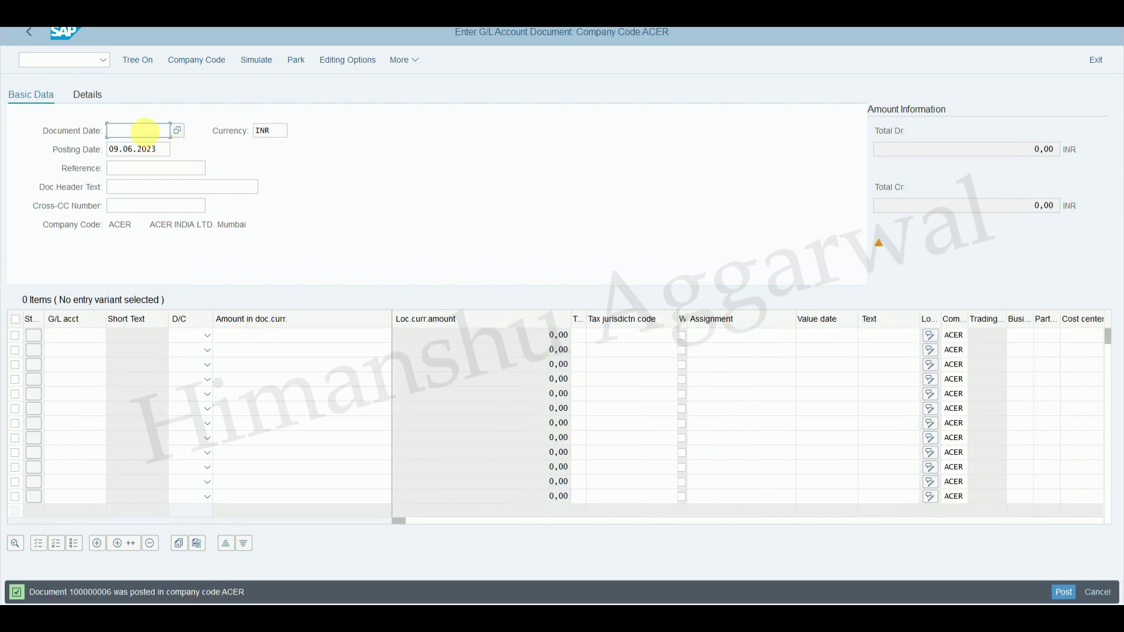
type("31.05.2023")
left_click(159, 150)
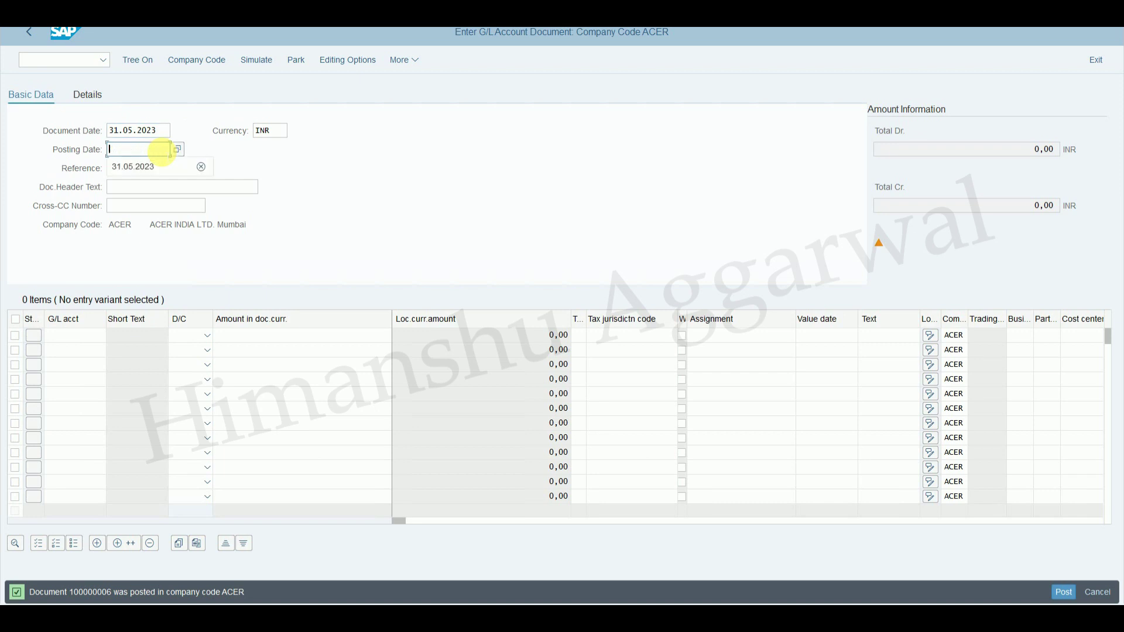
left_click(163, 169)
left_click(160, 190)
left_click(161, 206)
Check the Discount Allow row in the Excel trial balance and select account 400003 for the first SAP line item
left_click(76, 336)
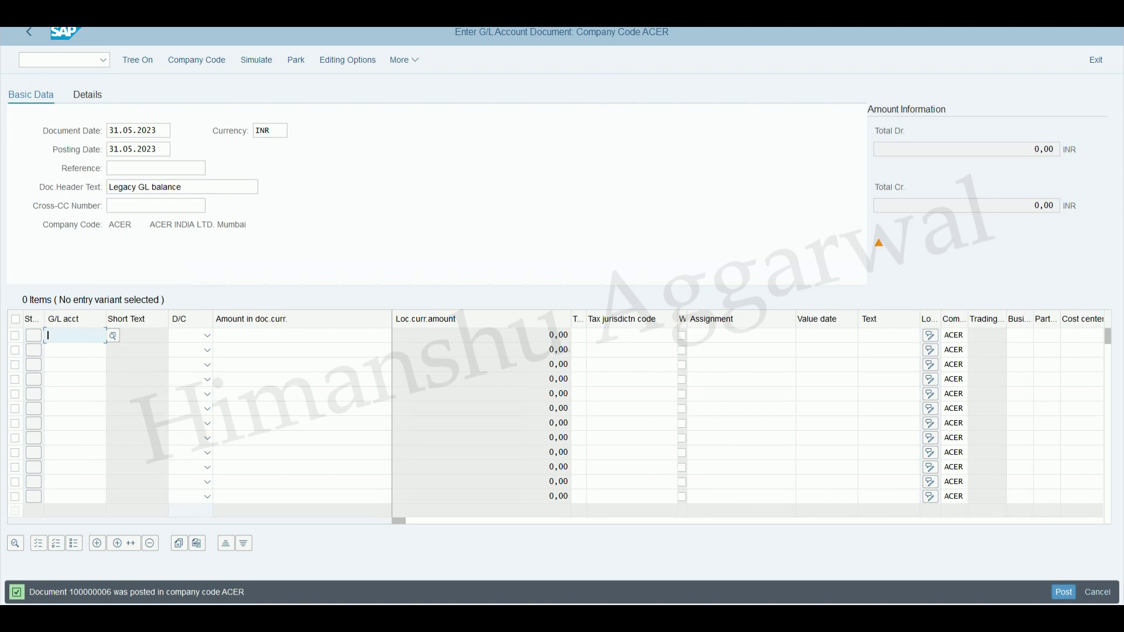
key("alt+Tab")
left_click(263, 292)
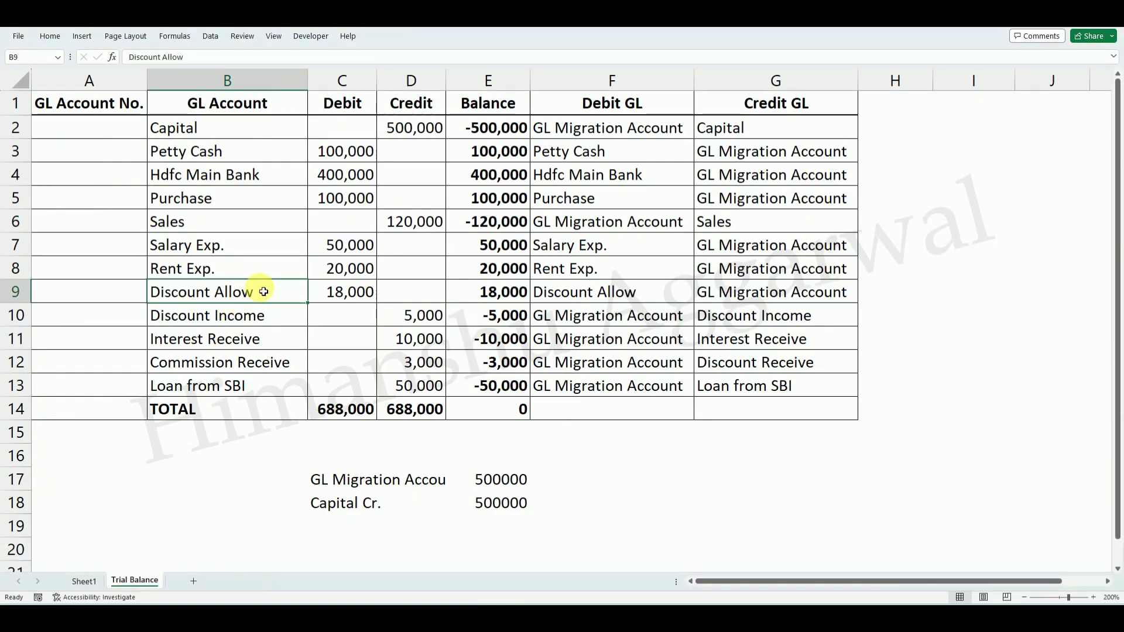
key("alt+Tab")
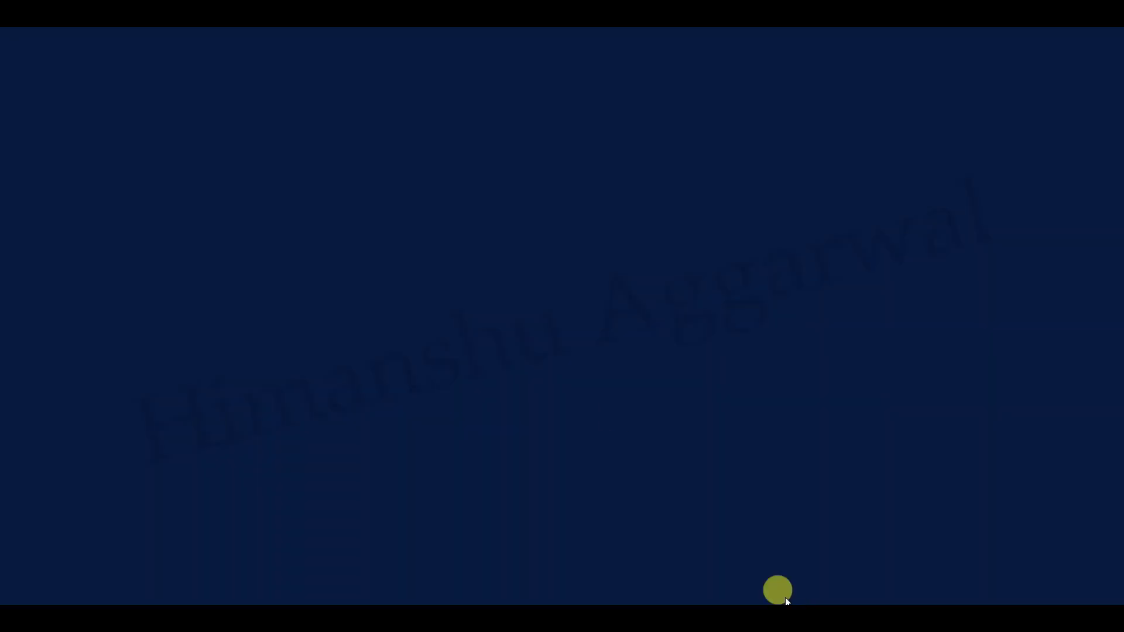
left_click(113, 336)
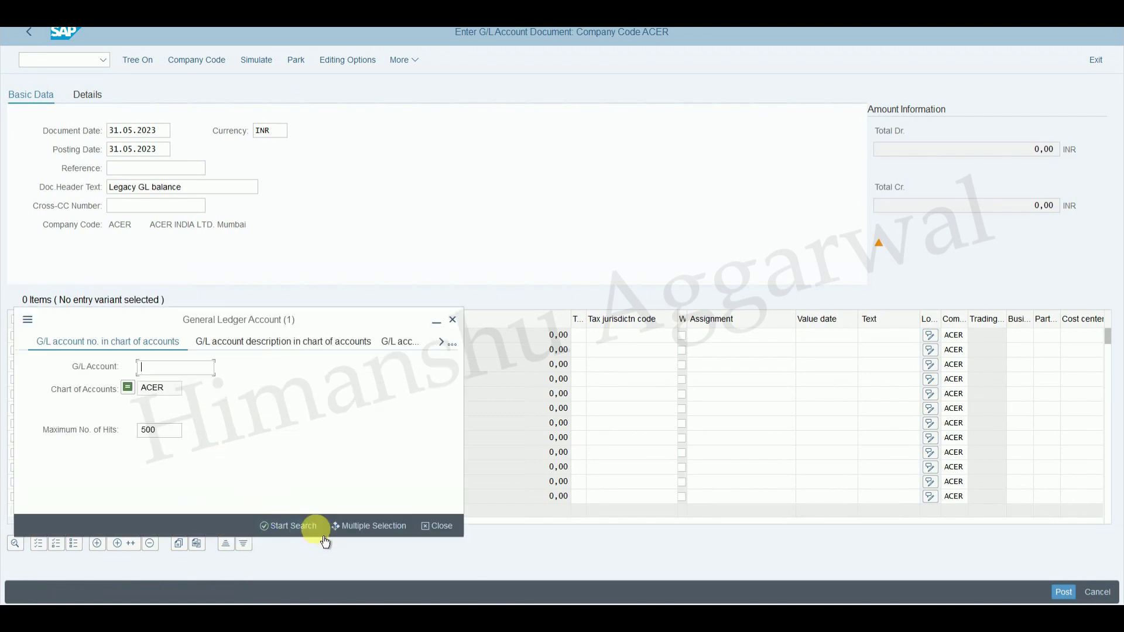
left_click(290, 525)
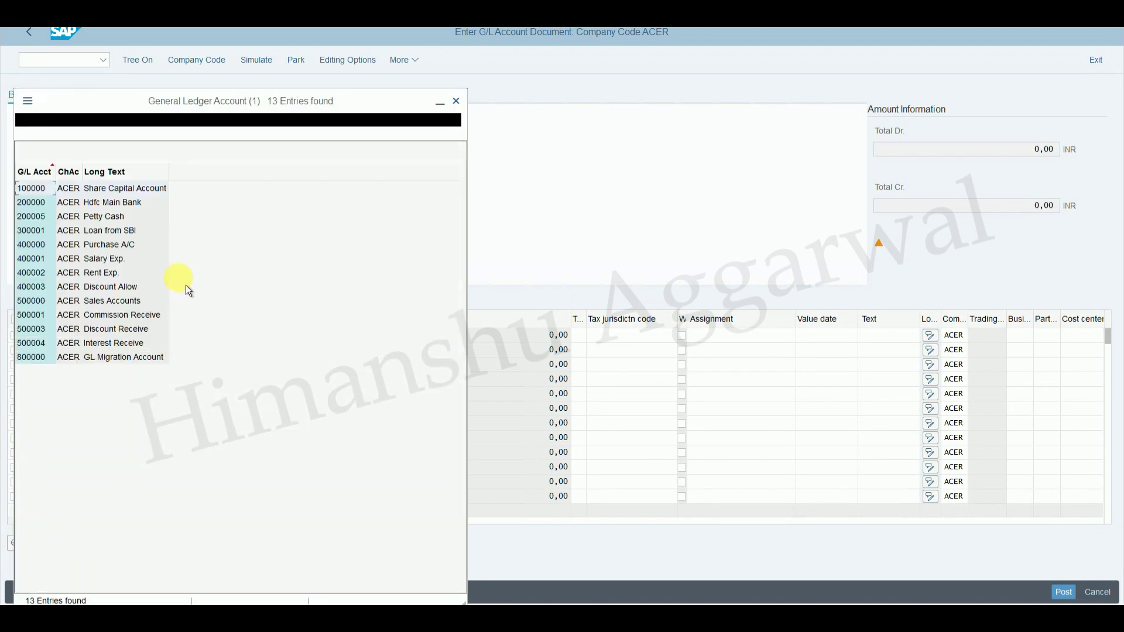
double_click(111, 286)
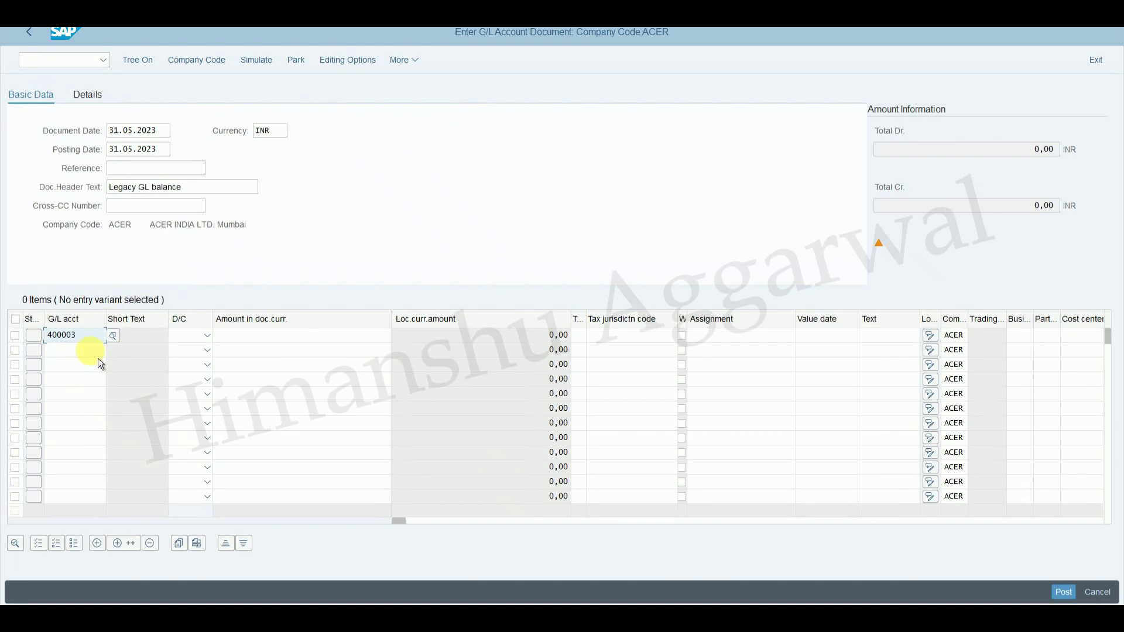
Add account 800000 as the second line item, setting 400003 to debit and 800000 to credit
left_click(89, 350)
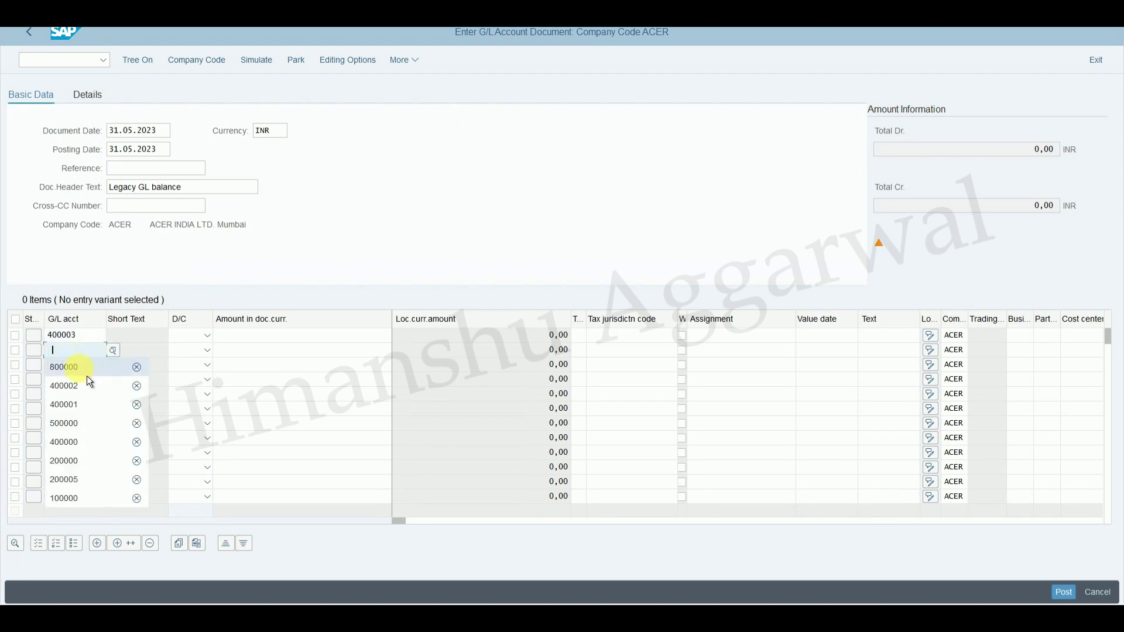
left_click(87, 376)
left_click(207, 343)
left_click(181, 371)
left_click(202, 350)
left_click(200, 368)
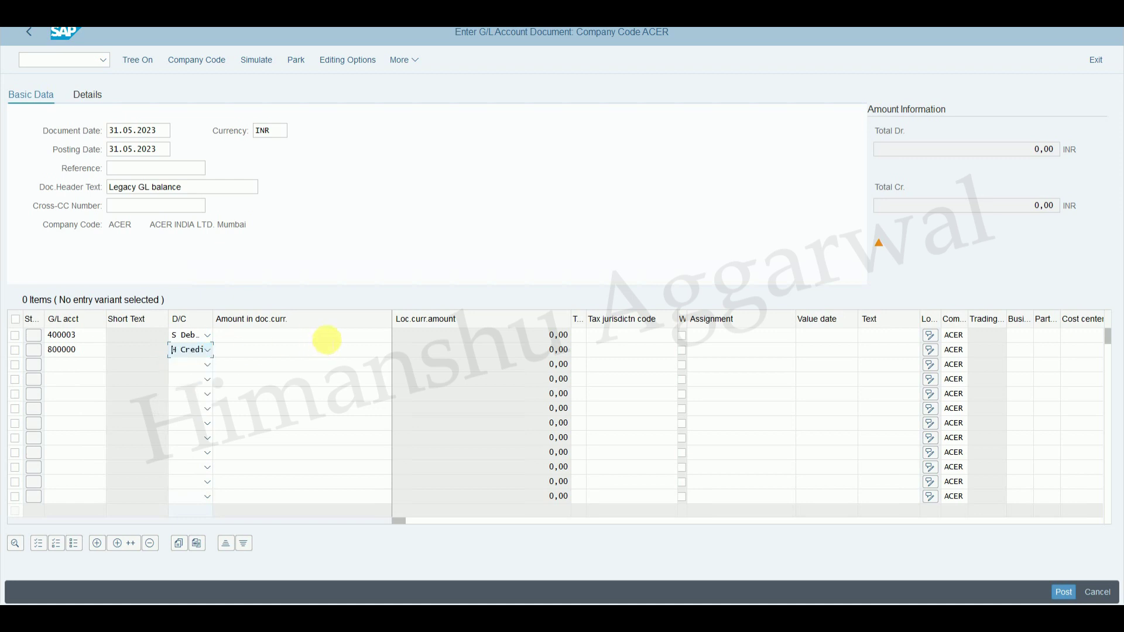
Enter 18000 as the amount of the 400003 line item and * for the 800000 line item
left_click(335, 336)
type("180000")
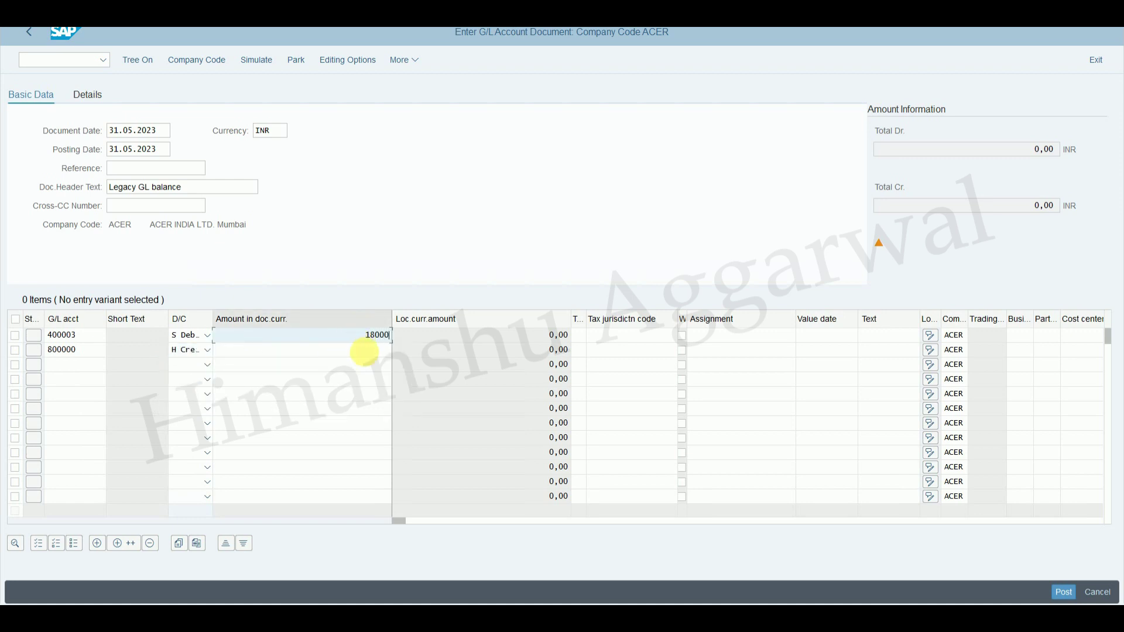
left_click(364, 351)
type("*")
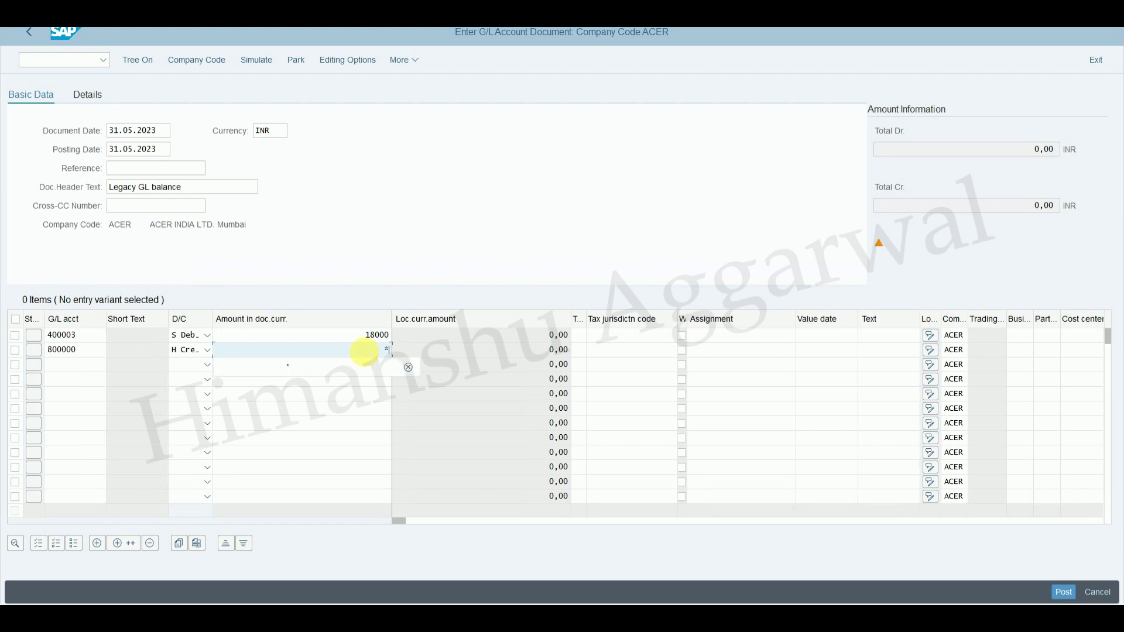
Assign profit center COMMON_PC to the 400003 line item, then validate and post the Discount Allow document
left_click_drag(397, 521, 503, 521)
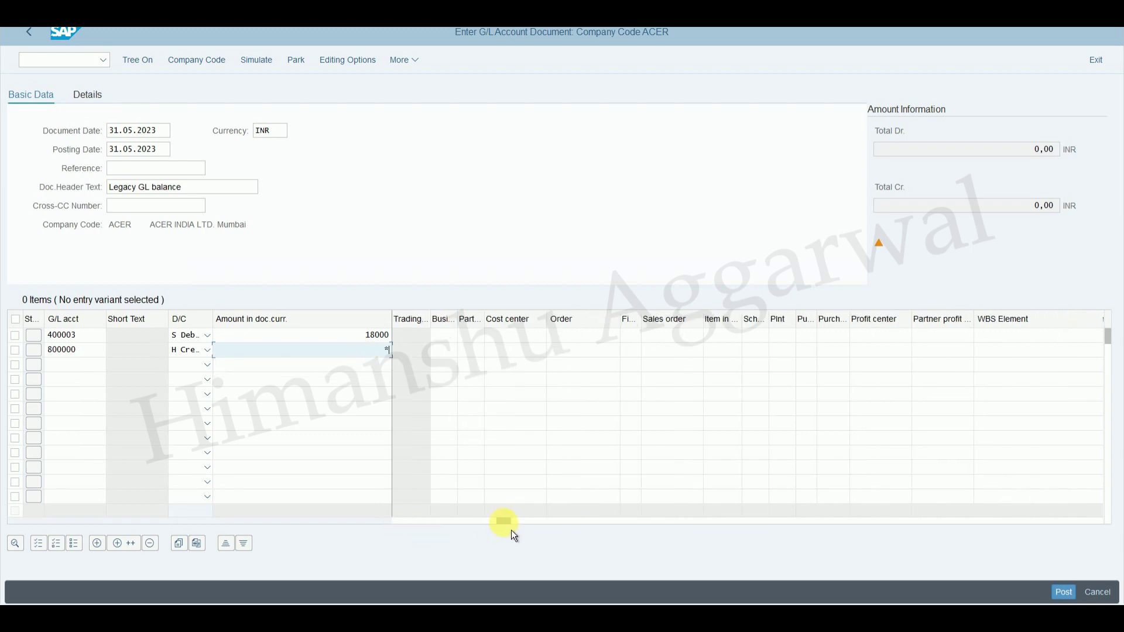
left_click(881, 336)
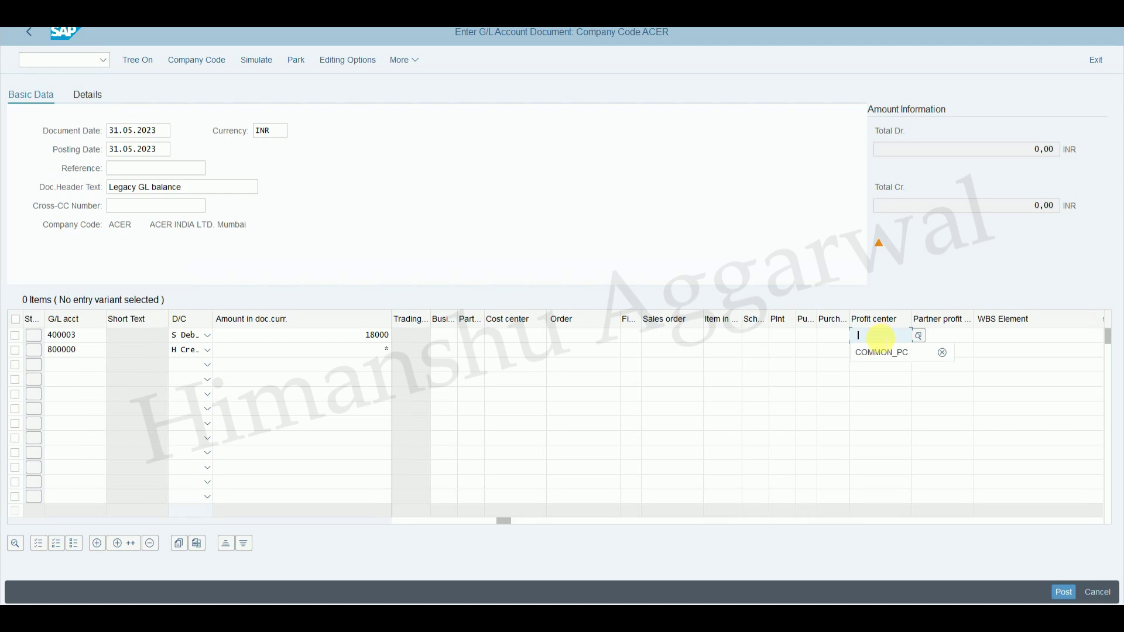
left_click(879, 351)
key("Return")
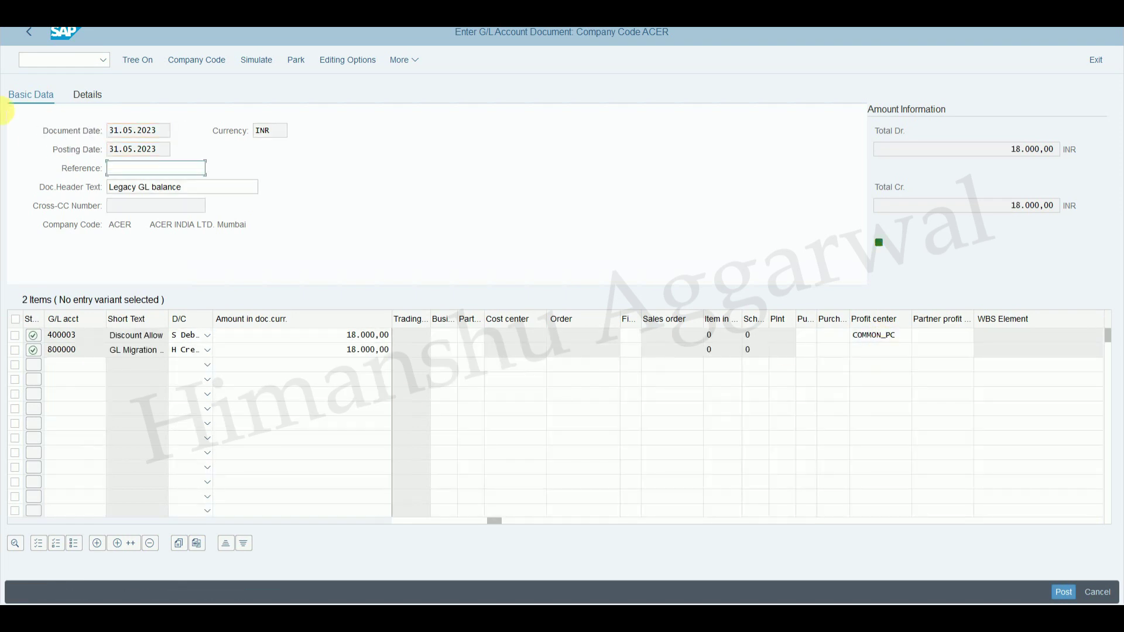
left_click(1070, 595)
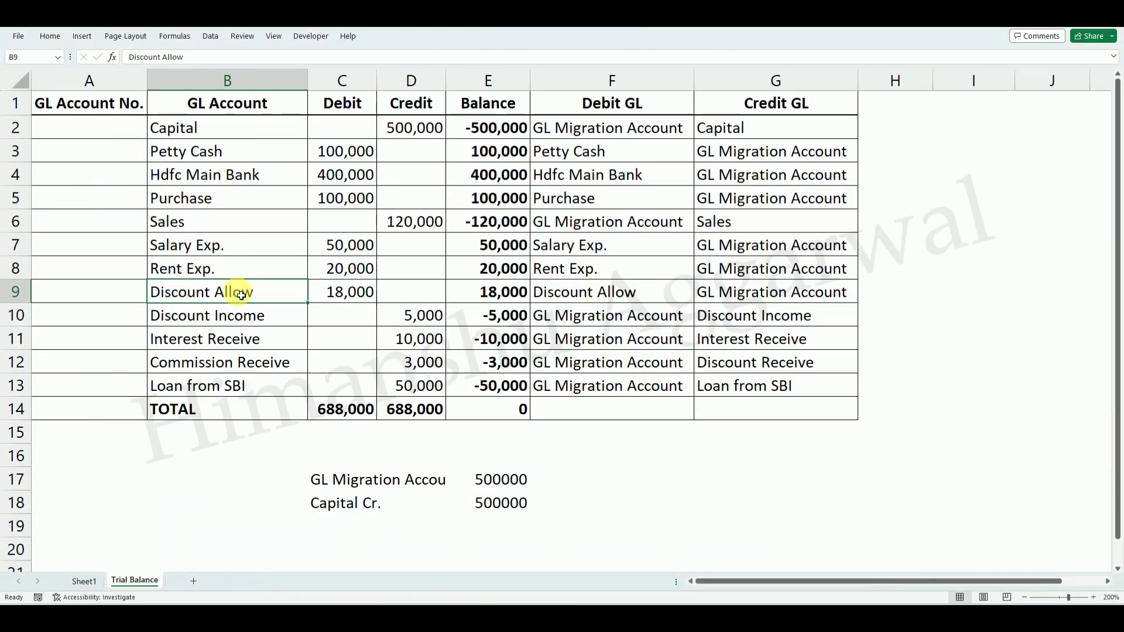
Select Discount Income in the Excel trial balance and set the new SAP document's document and posting dates to 31.05.2023
left_click(233, 316)
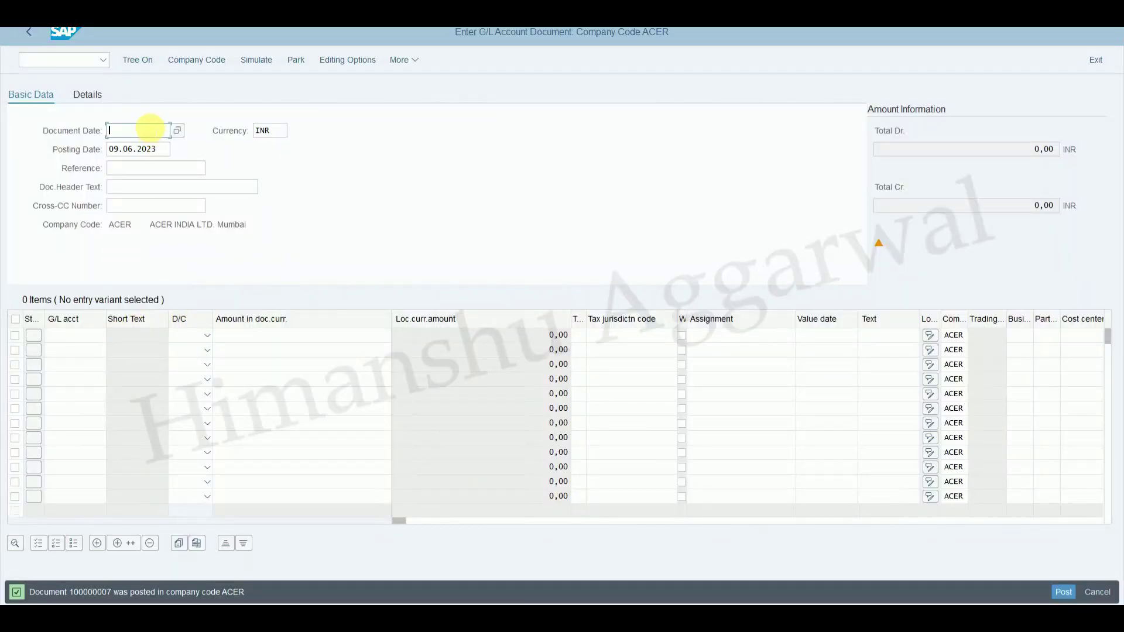
left_click(150, 129)
left_click(164, 149)
left_click(158, 147)
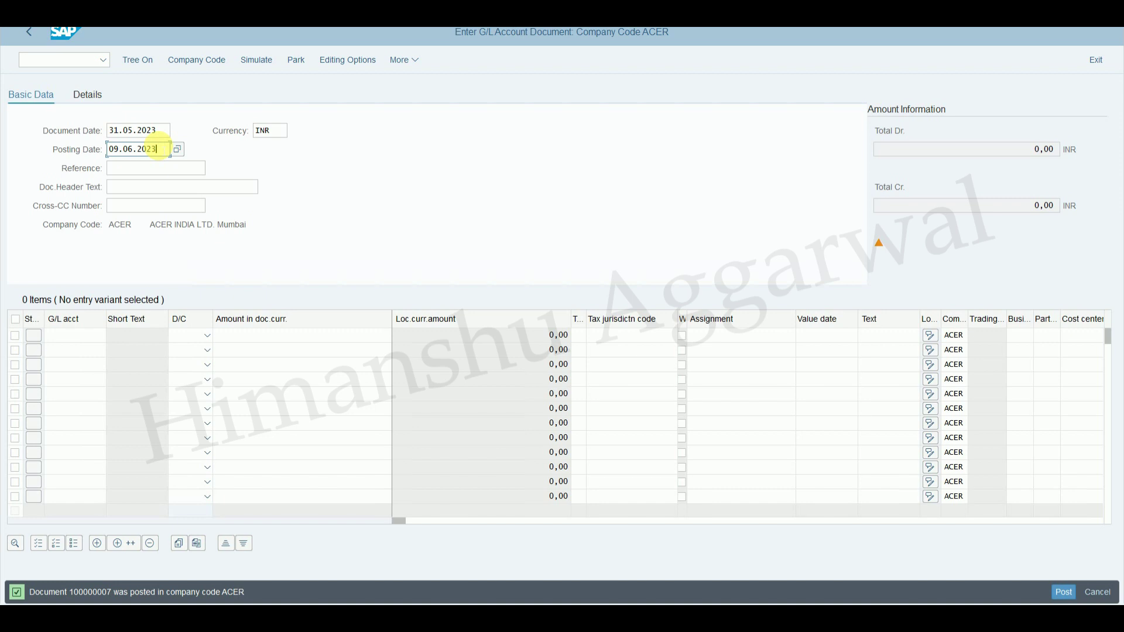
key("BackSpace")
key("BackSpace")
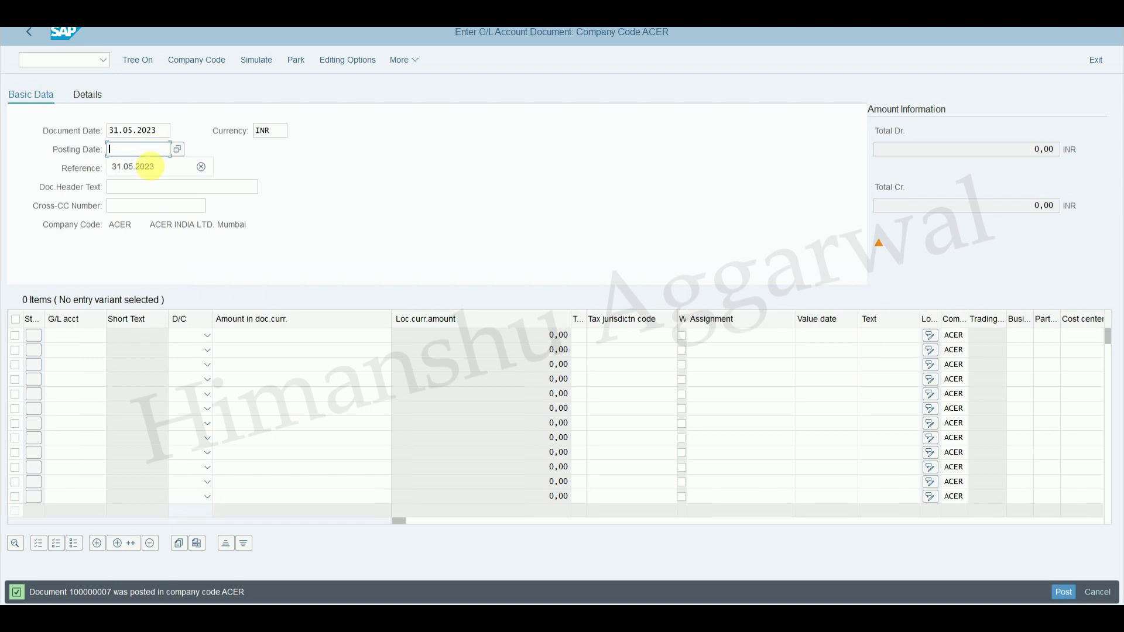
left_click(150, 166)
Enter account 800000 as the first line item and set it to debit
left_click(72, 338)
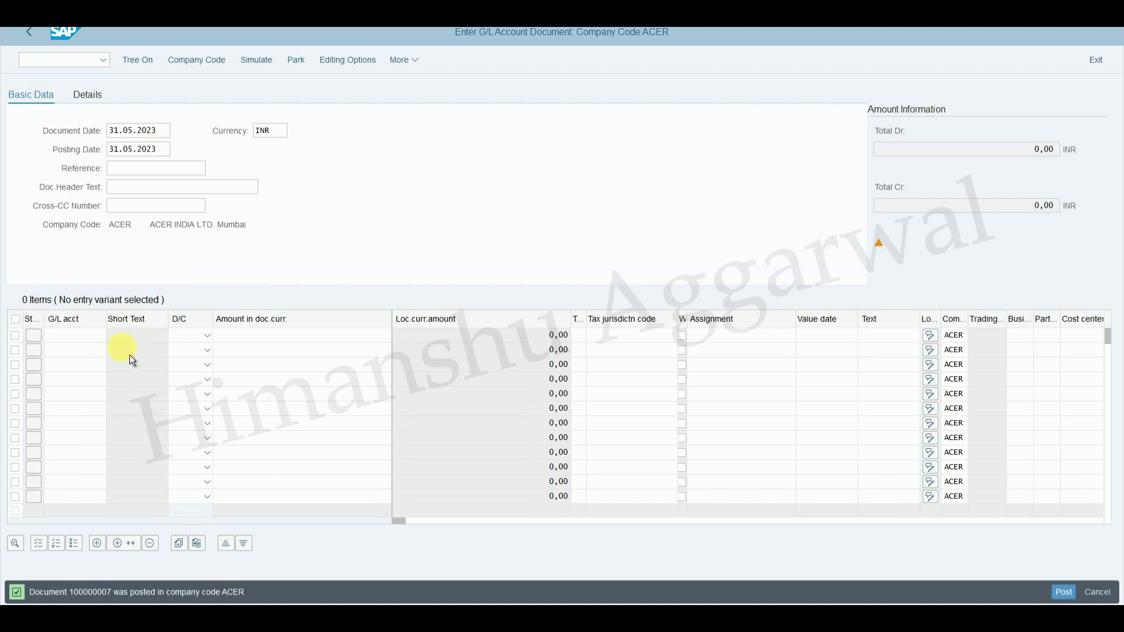
key("F4")
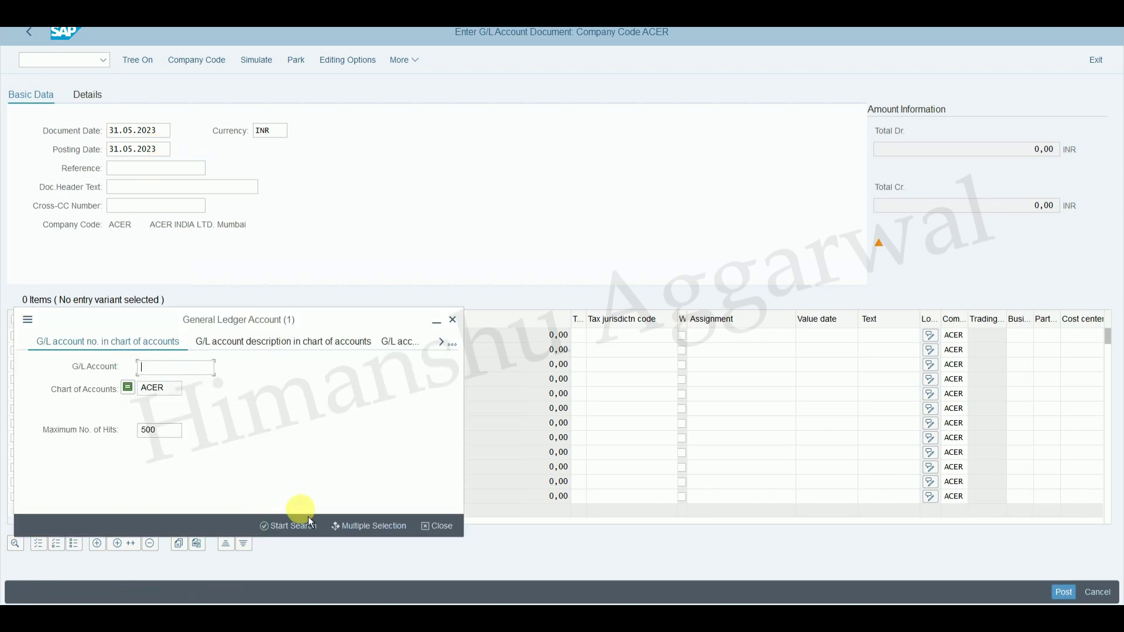
left_click(451, 321)
left_click(71, 336)
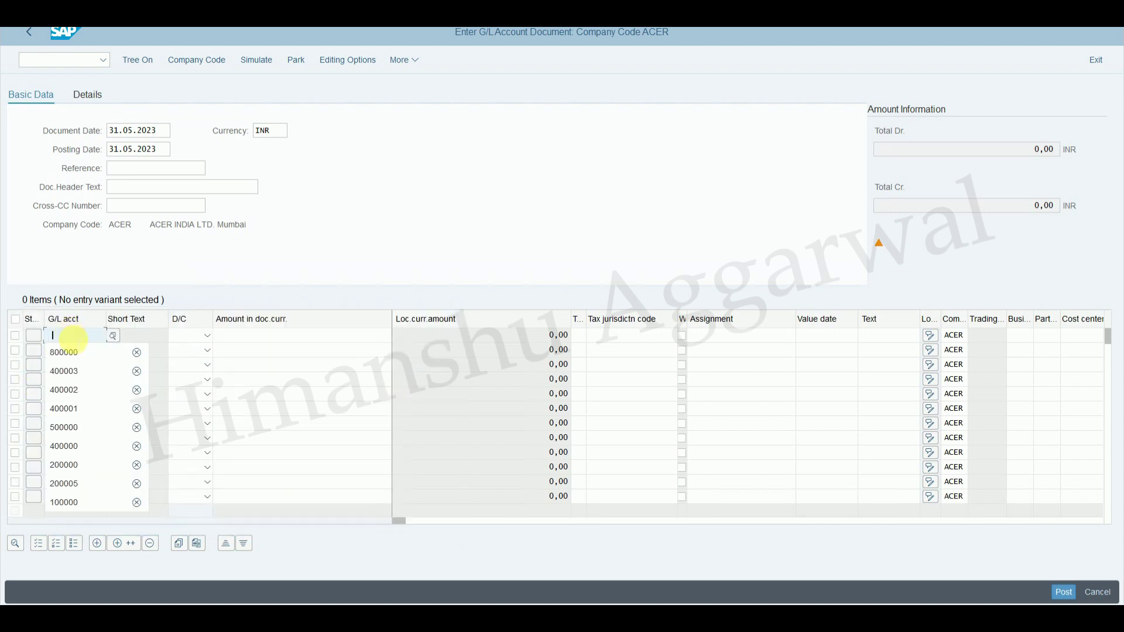
left_click(84, 357)
left_click(207, 339)
left_click(193, 375)
Look up Discount Receive account 500003 for the second line item and set it to credit
left_click(68, 349)
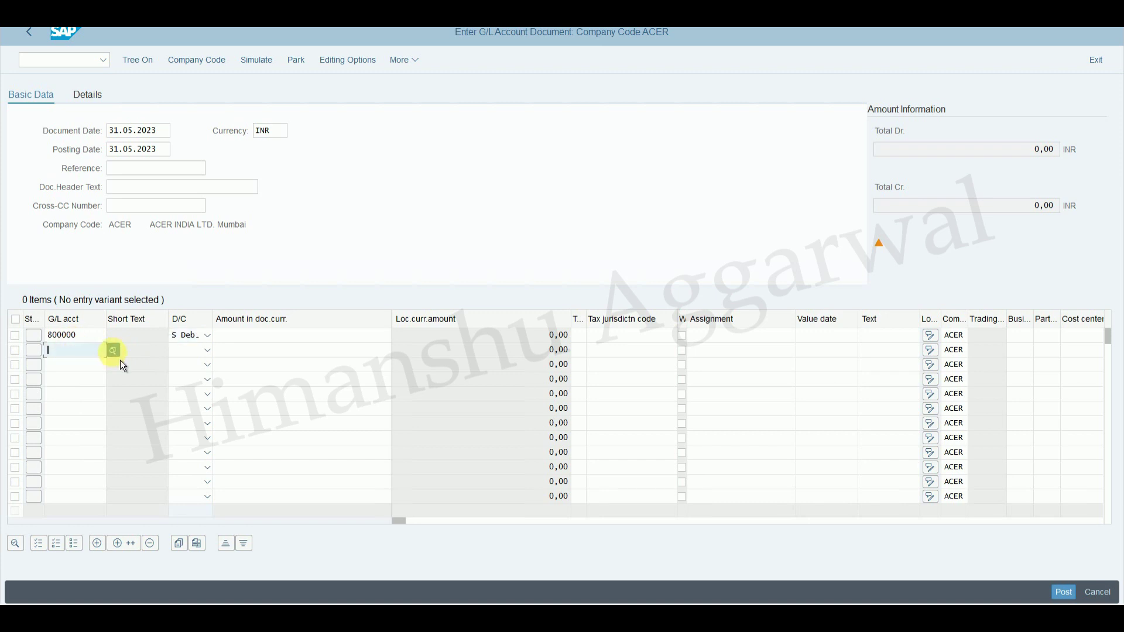
key("F4")
left_click(301, 544)
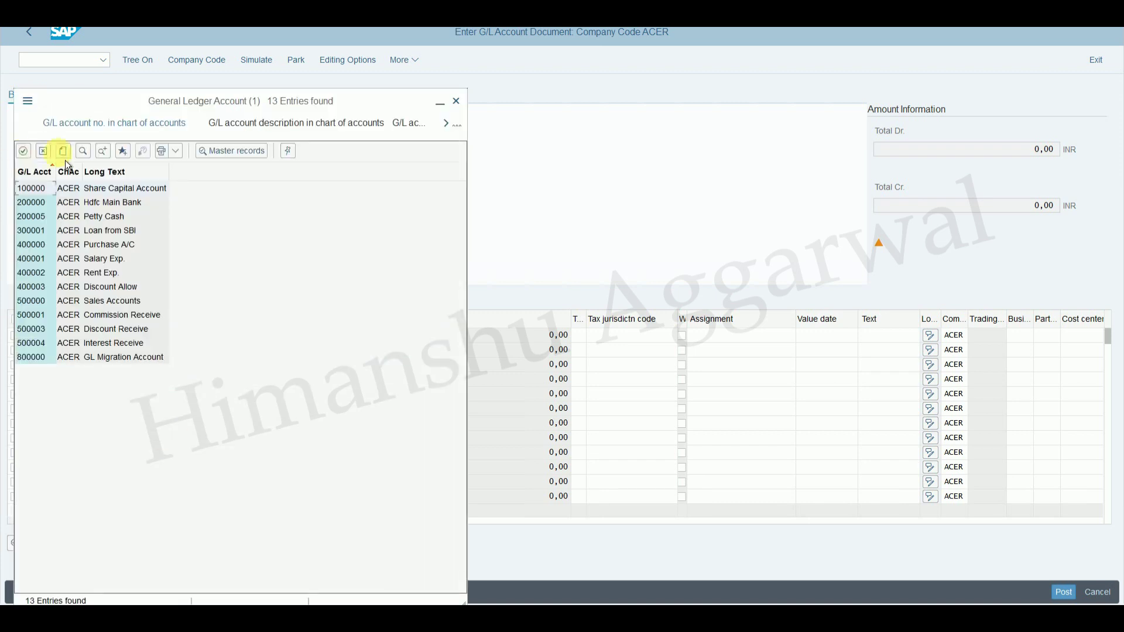
double_click(135, 333)
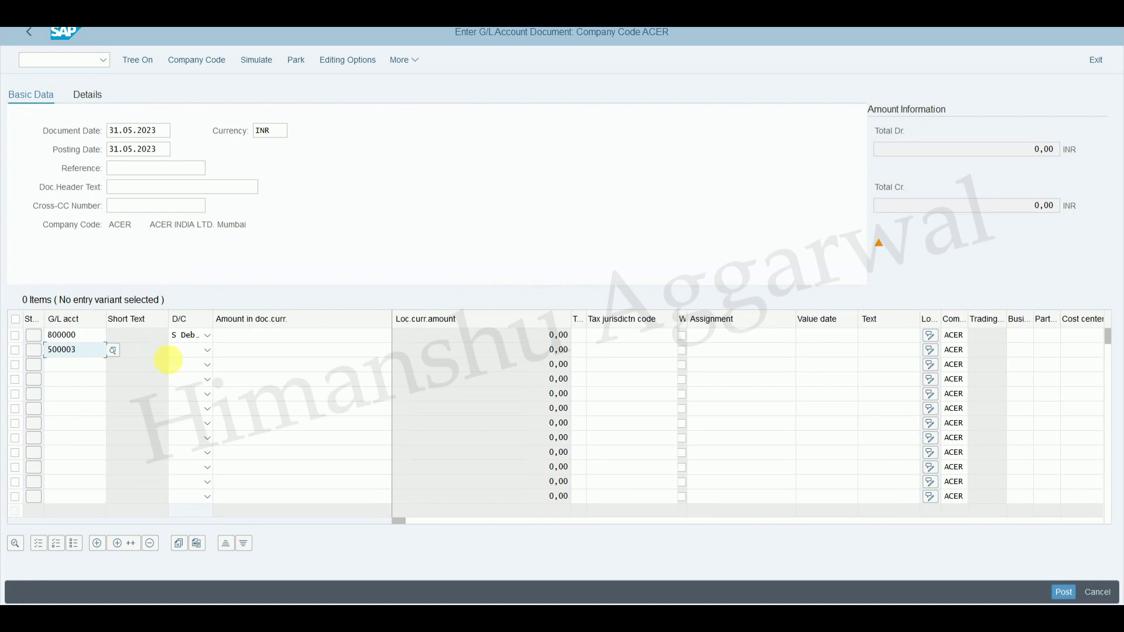
left_click(207, 350)
left_click(205, 367)
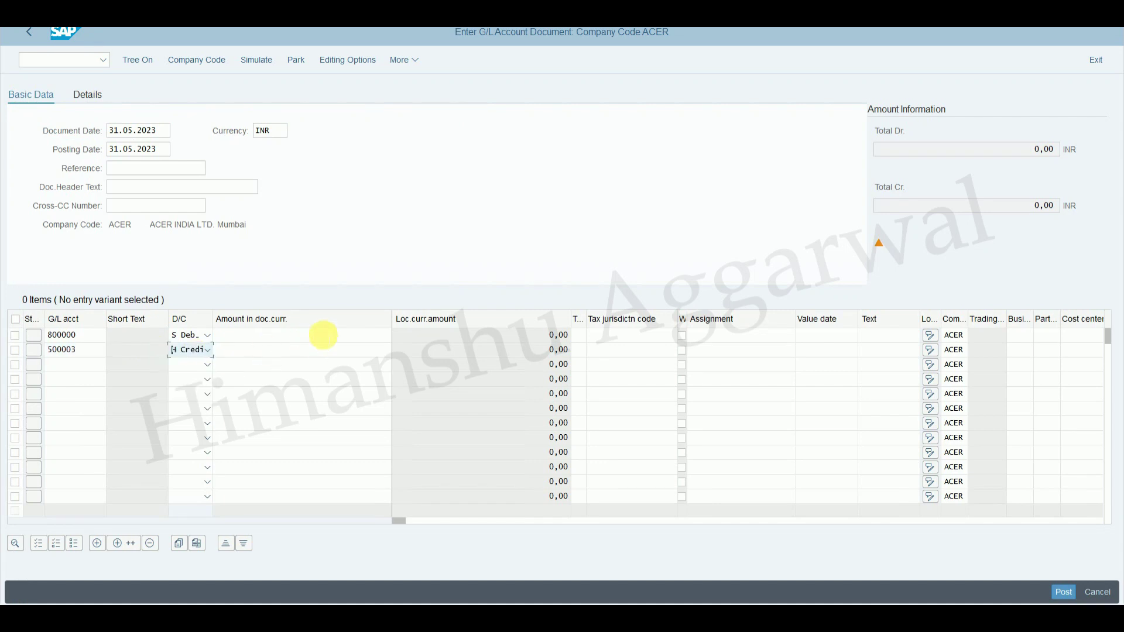
Check the Discount Income amount in the trial balance, then enter 5000 for the 800000 line item and * for 500003
left_click(322, 335)
key("alt+Tab")
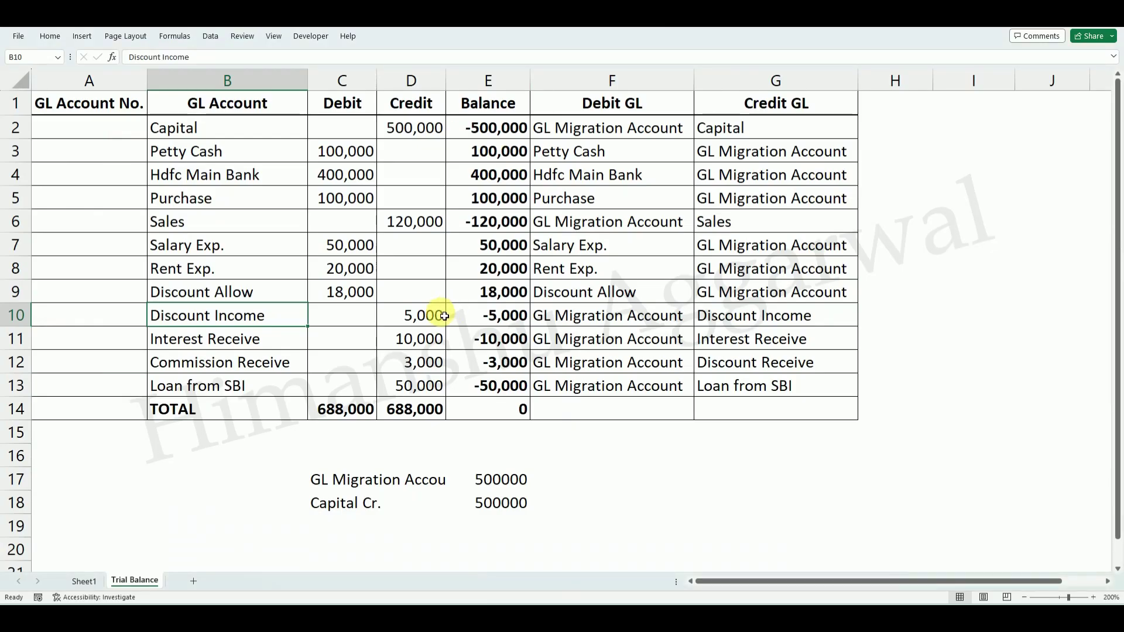
left_click(427, 310)
key("alt+Tab")
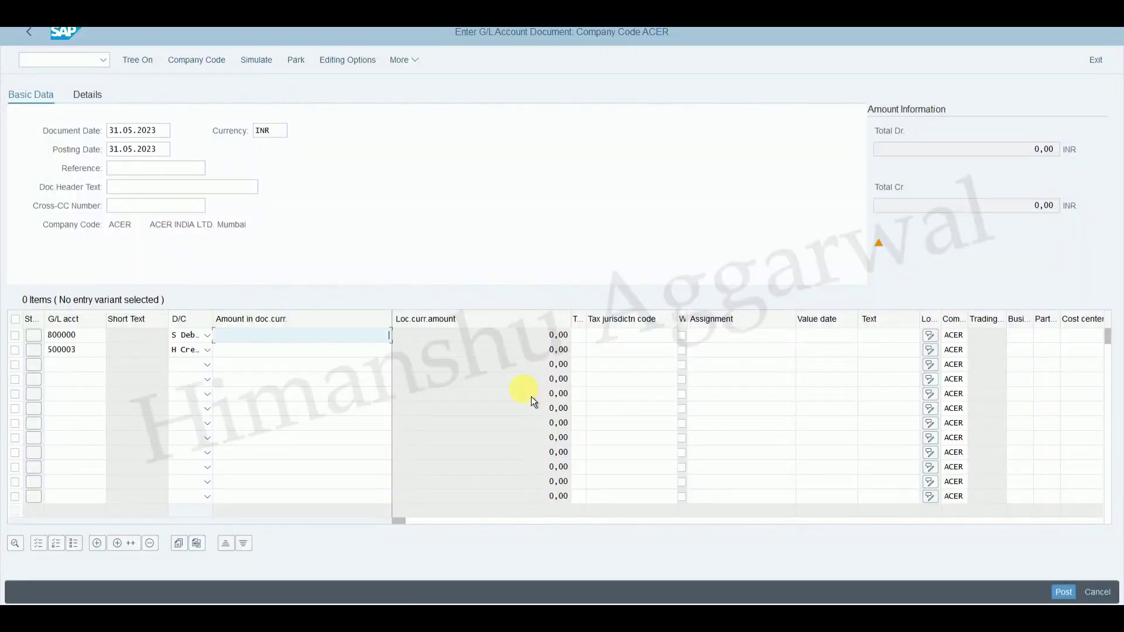
type("5000")
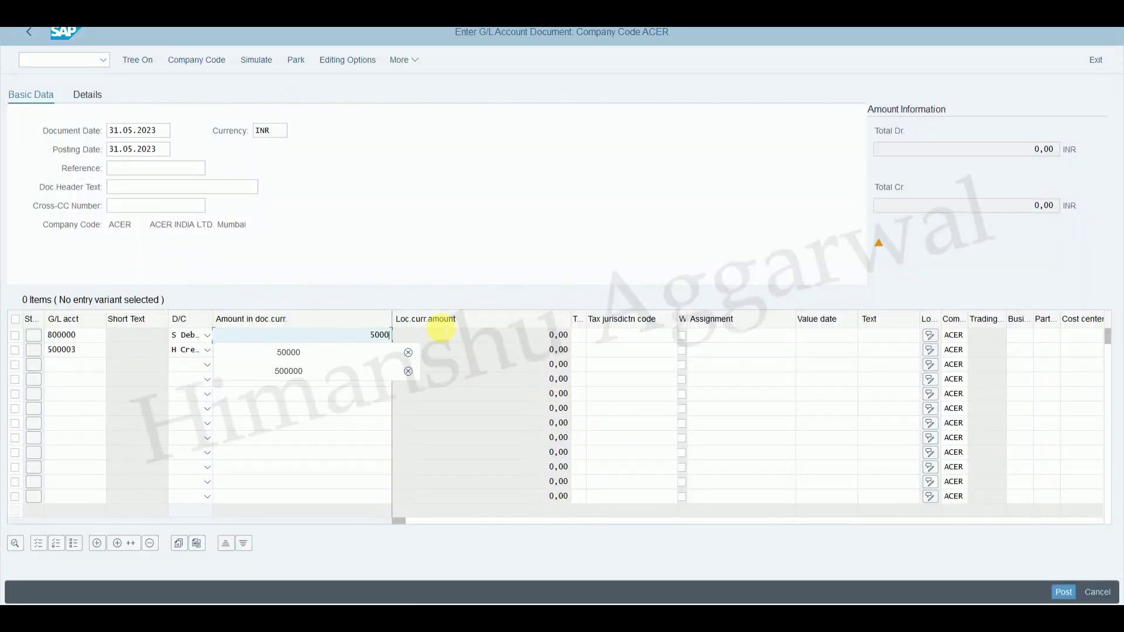
left_click(413, 267)
left_click(367, 350)
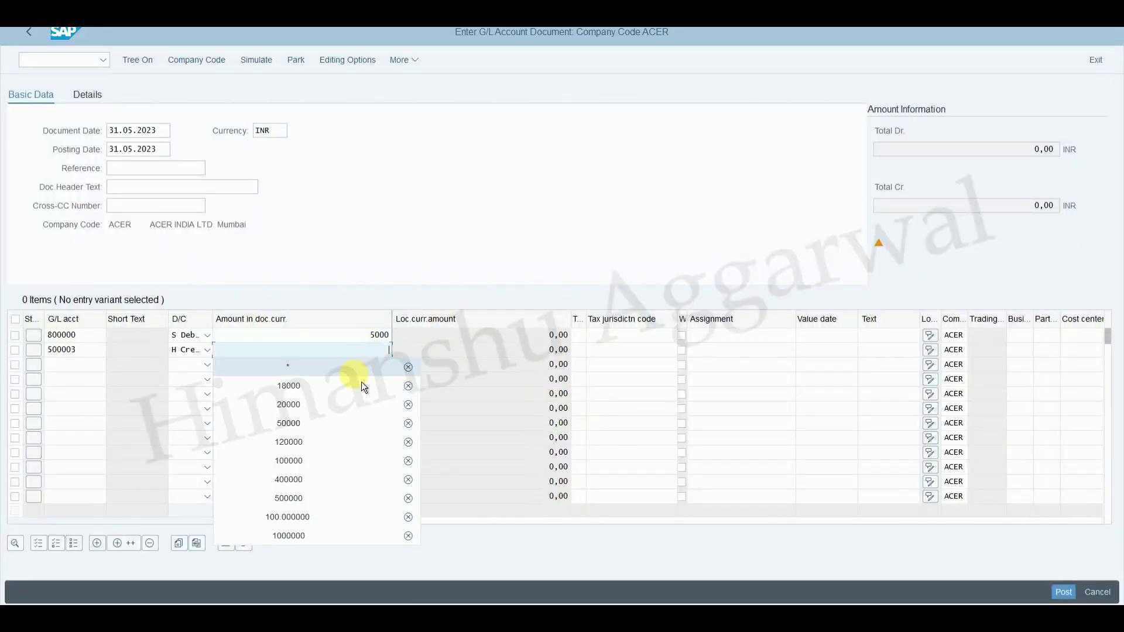
left_click(320, 349)
type("*")
Assign profit center COMMON_PC to the 500003 line item and post the Discount Income document
left_click_drag(402, 528, 532, 529)
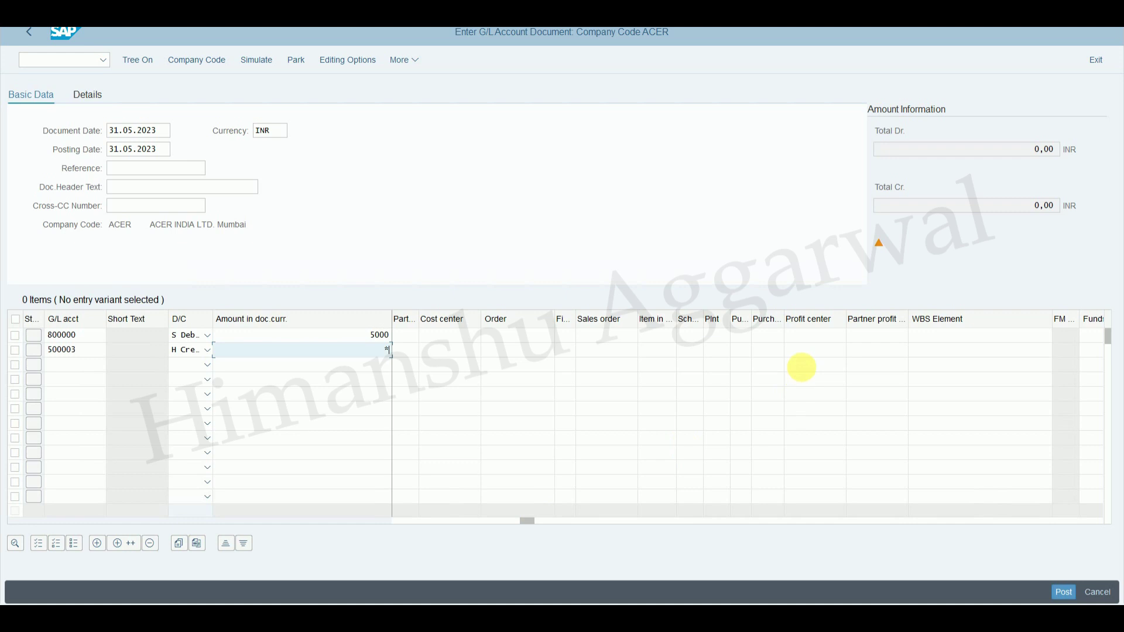
left_click(805, 350)
left_click(791, 367)
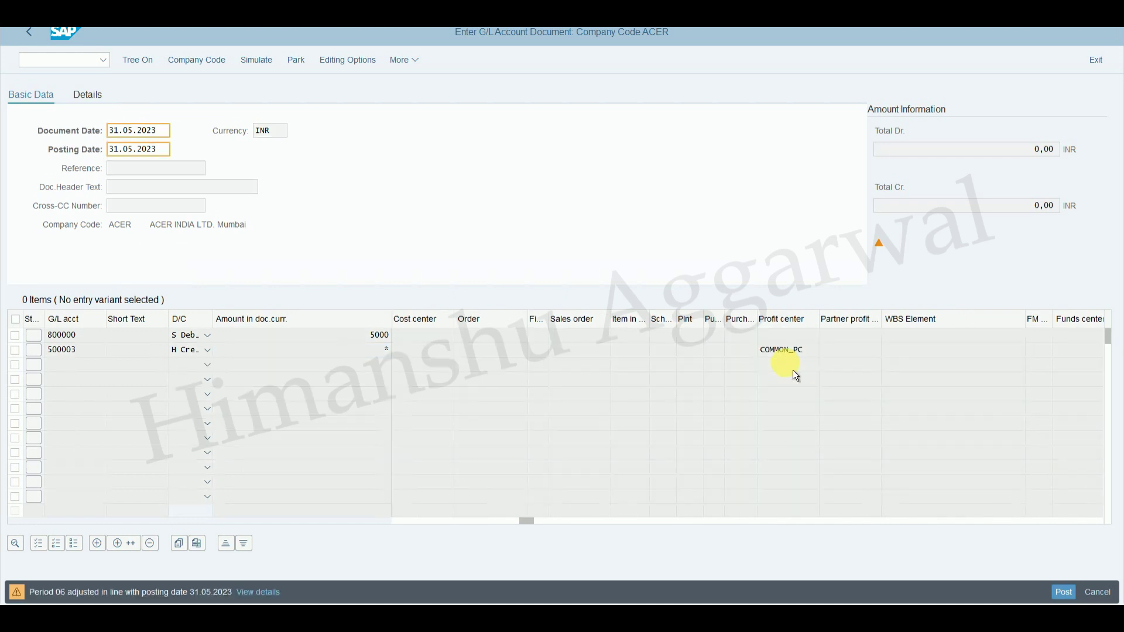
left_click(1064, 592)
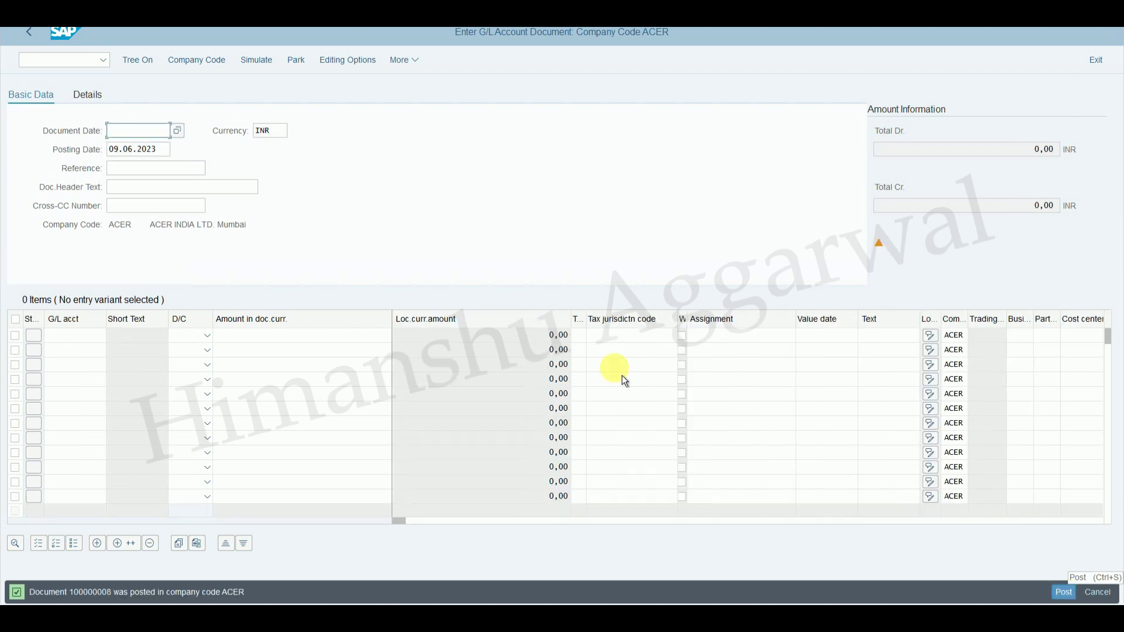
Set the document date and posting date to 31.05.2023 for the document following Discount Income
left_click(138, 131)
left_click(131, 151)
left_click(156, 150)
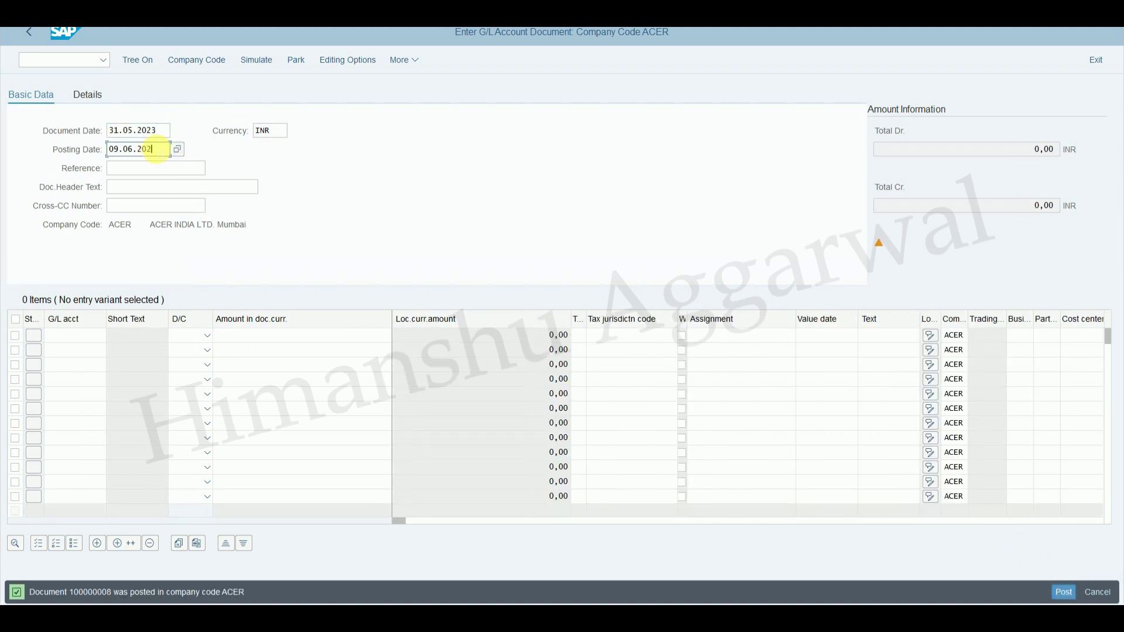
key("BackSpace")
key("BackSpace")
key("BackSpace")
key("BackSpace")
left_click(143, 168)
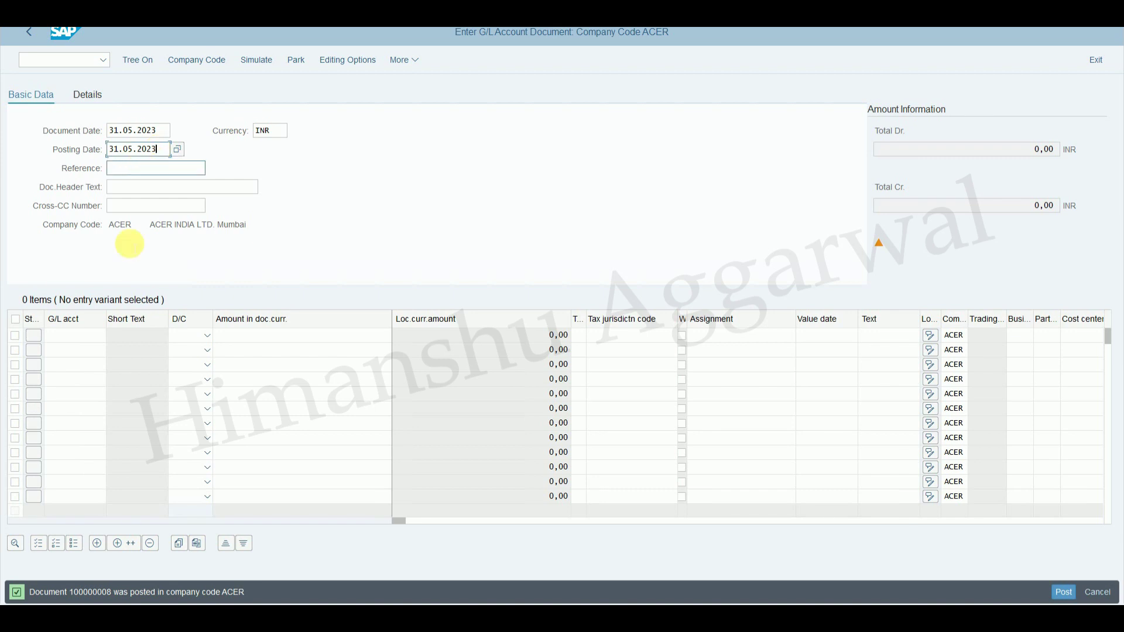
Check the Interest Receive row in the trial balance, then look up GL Migration Account 800000 for the first line item
left_click(82, 335)
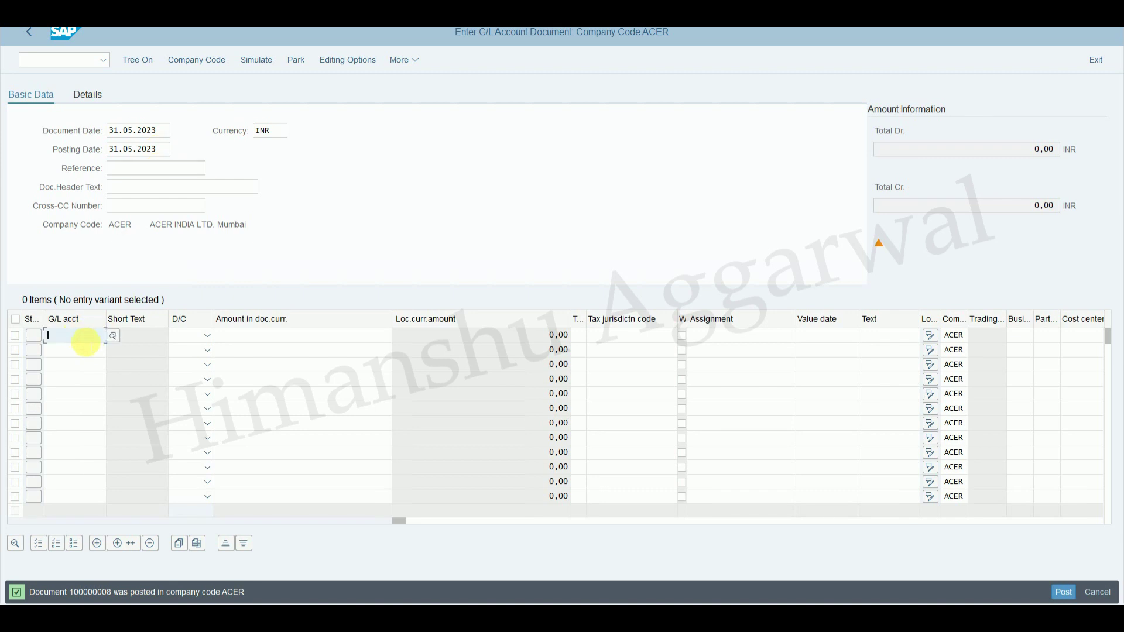
left_click(112, 336)
left_click(290, 526)
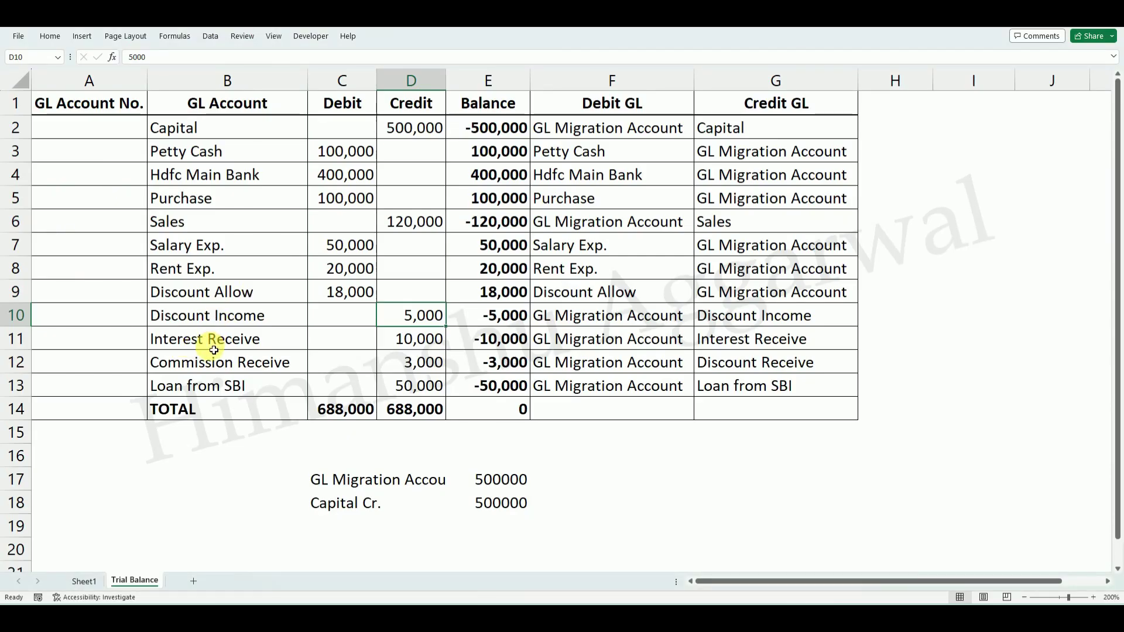
left_click(218, 339)
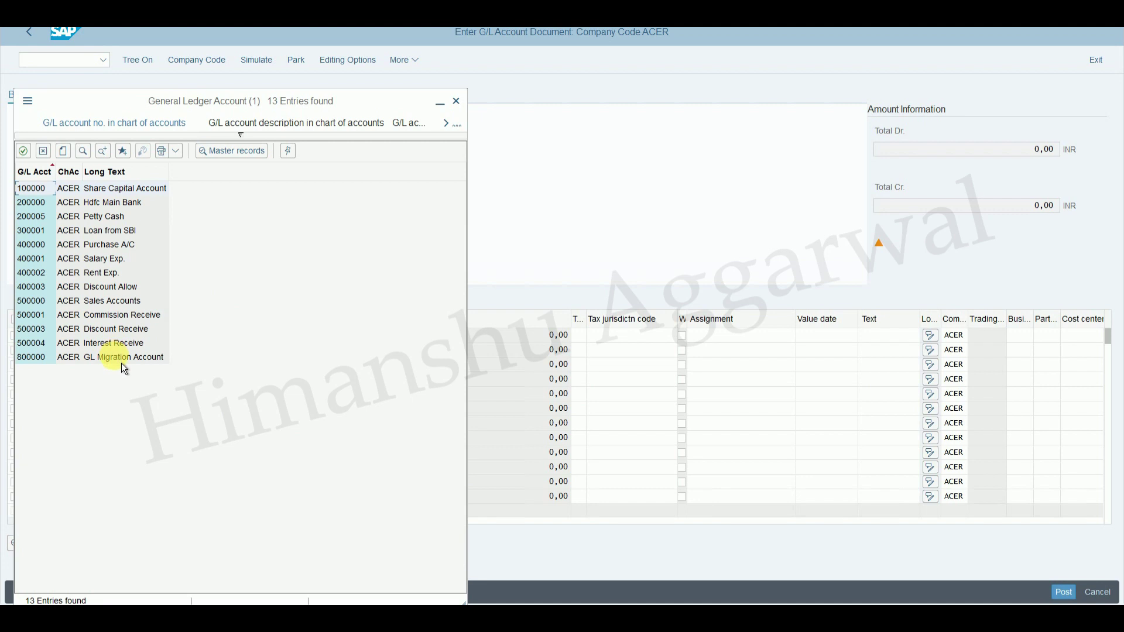
double_click(121, 363)
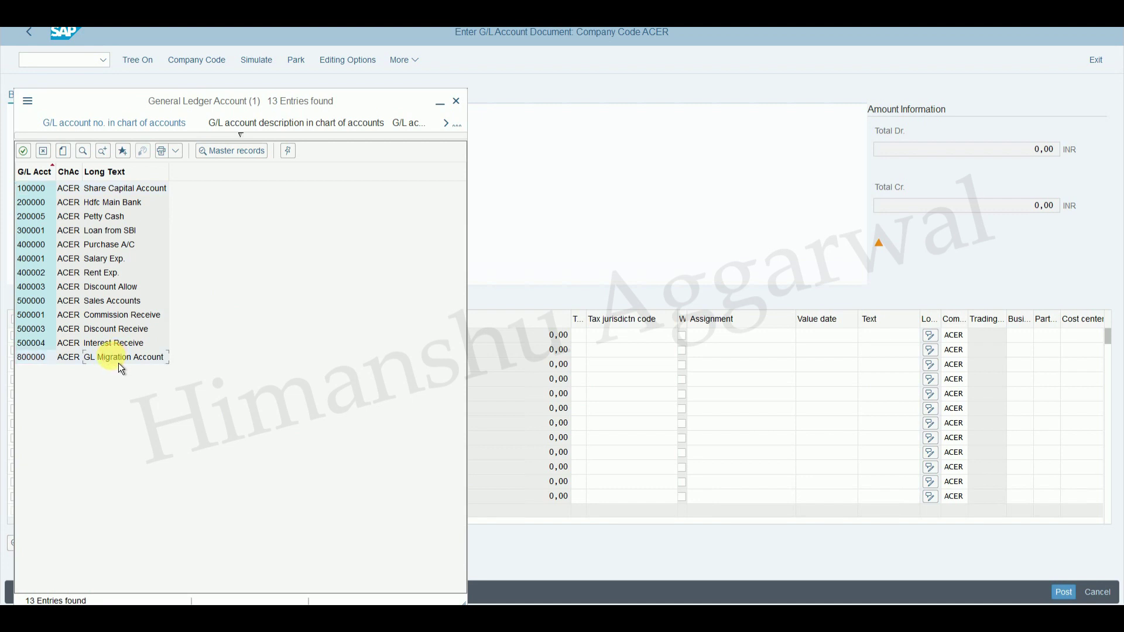
Look up Interest Receive account 500004 for the second line item
left_click(108, 349)
left_click(115, 351)
left_click(316, 545)
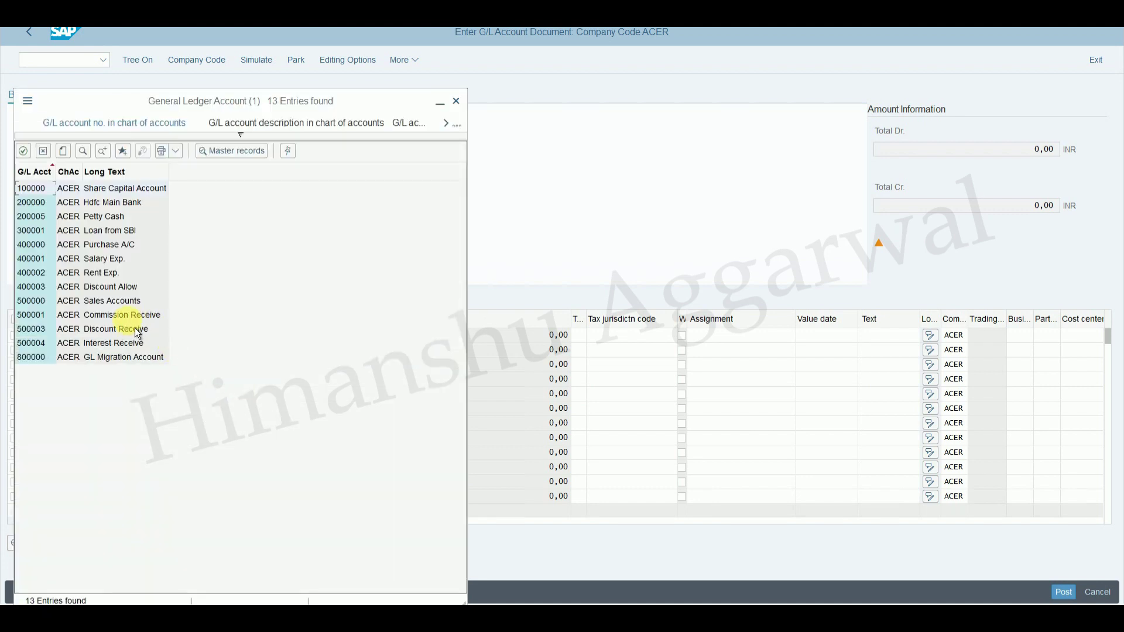
double_click(121, 344)
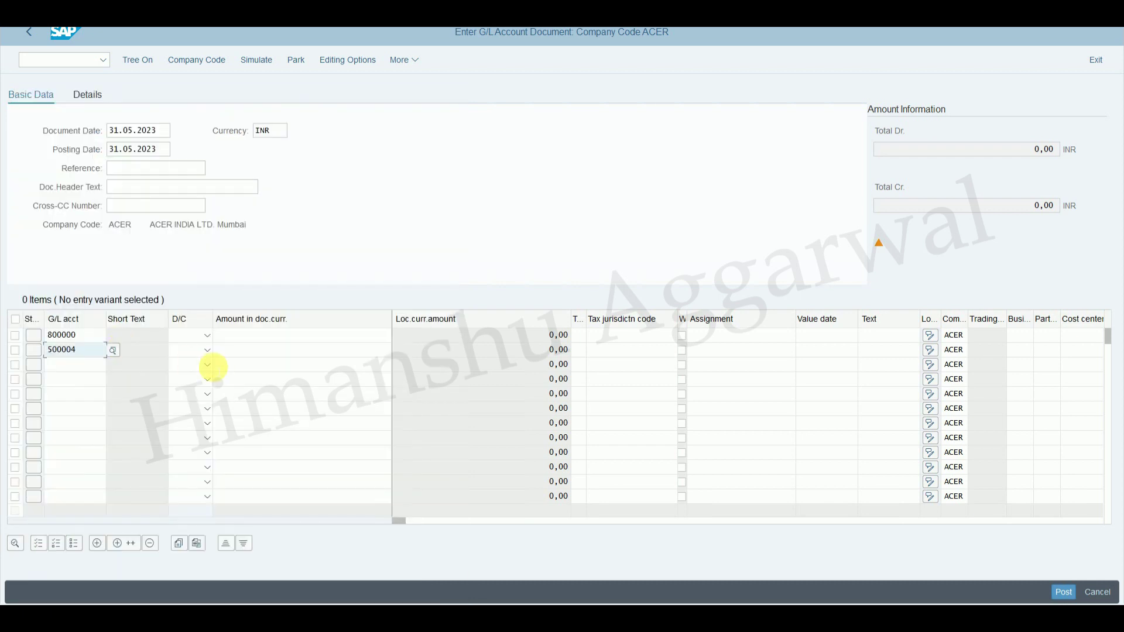
Set the 800000 line item to debit and the 500004 line item to credit
left_click(210, 350)
left_click(201, 374)
left_click(199, 350)
left_click(193, 367)
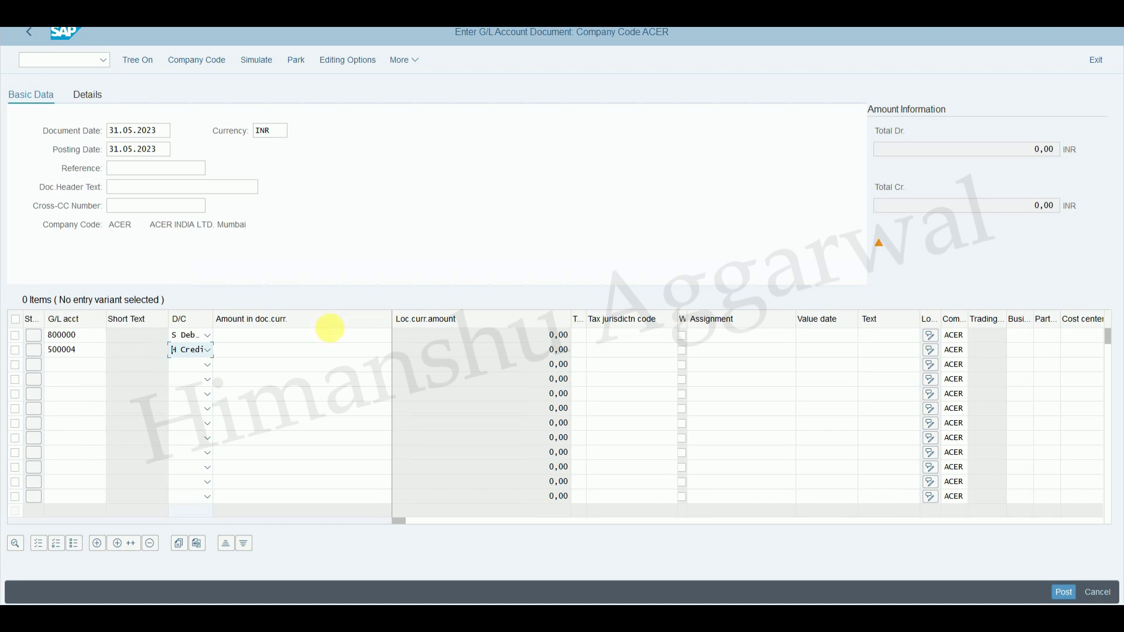
Check the Interest Receive amount in the trial balance, then enter 10000 for the 800000 line item and * for 500004
left_click(383, 334)
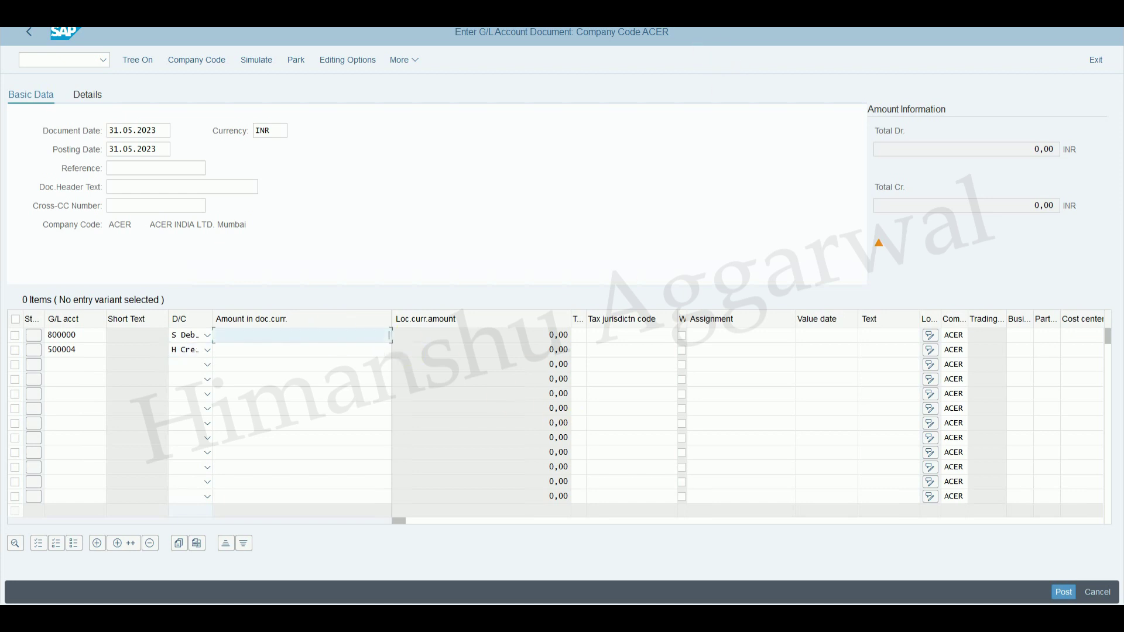
key("alt+Tab")
left_click(419, 341)
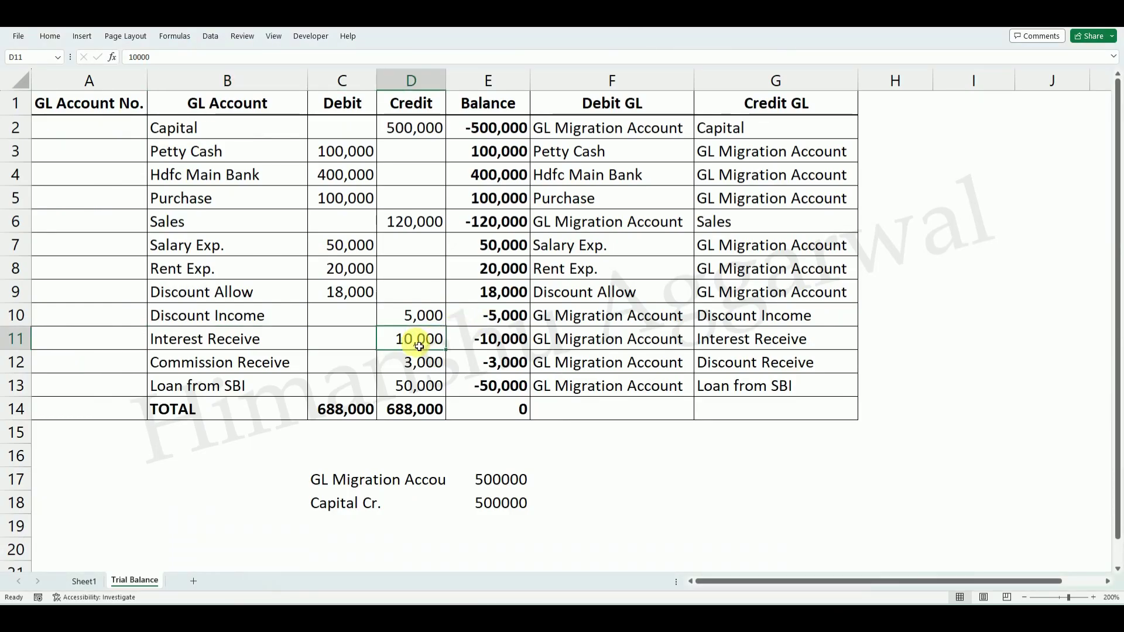
key("alt+Tab")
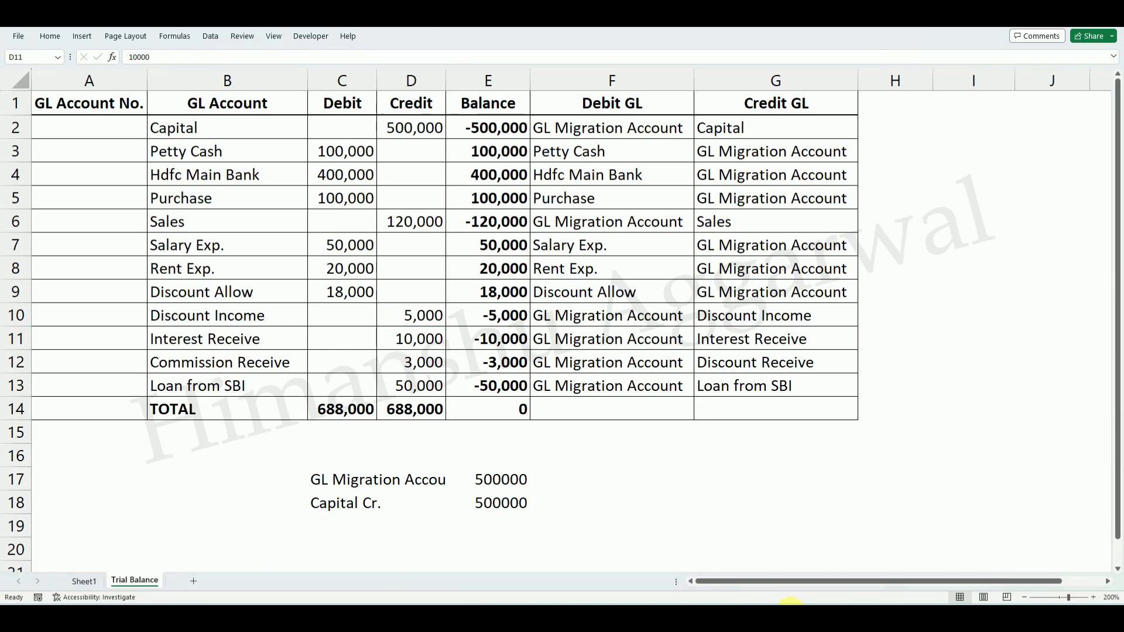
type("10000")
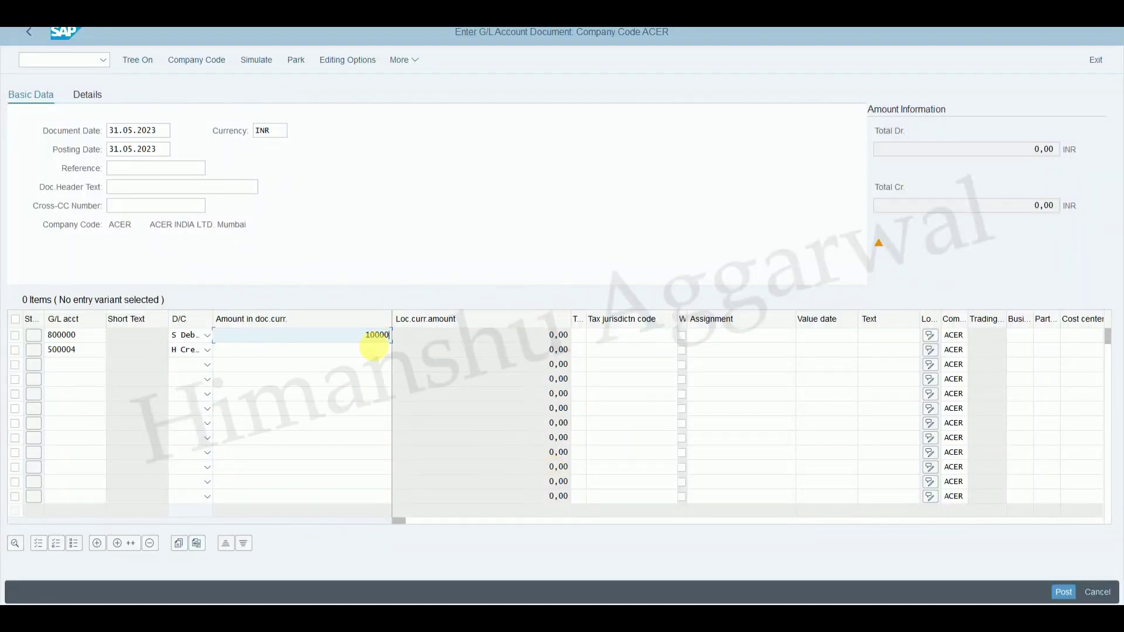
left_click(375, 349)
type("1")
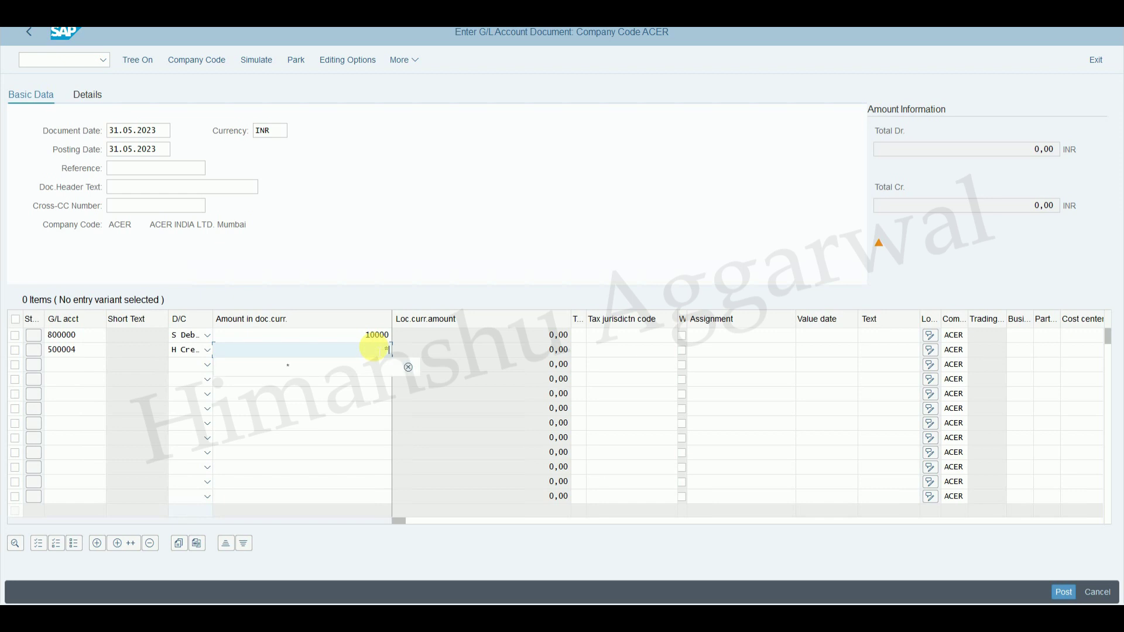
key("Return")
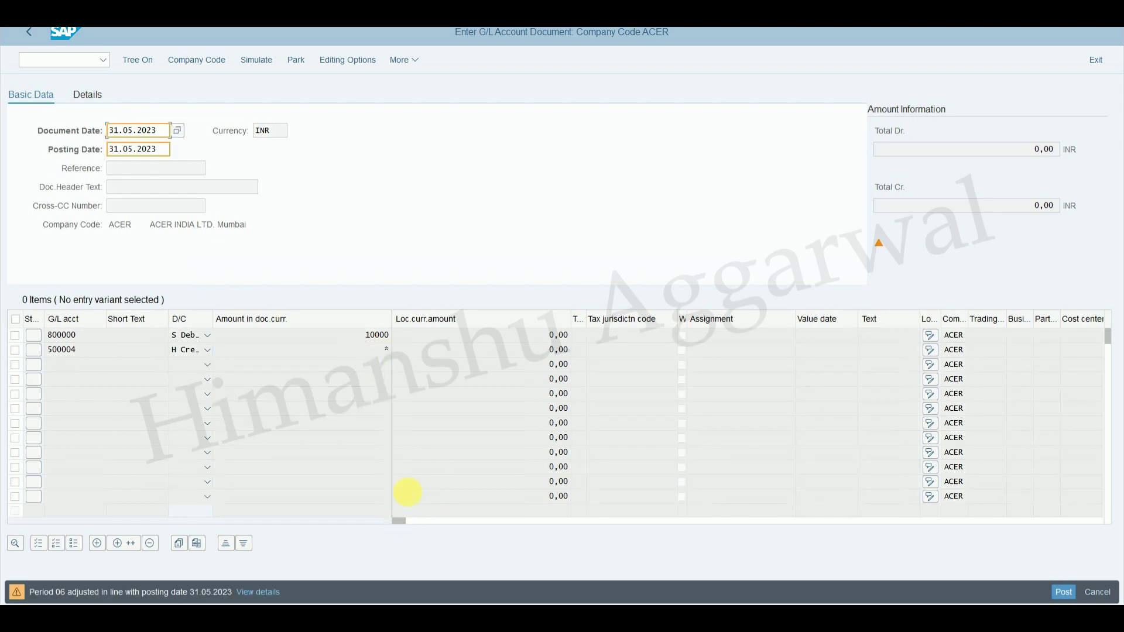
Assign profit center COMMON_PC to the 500004 line item and post the Interest Receive document
left_click_drag(401, 529, 521, 546)
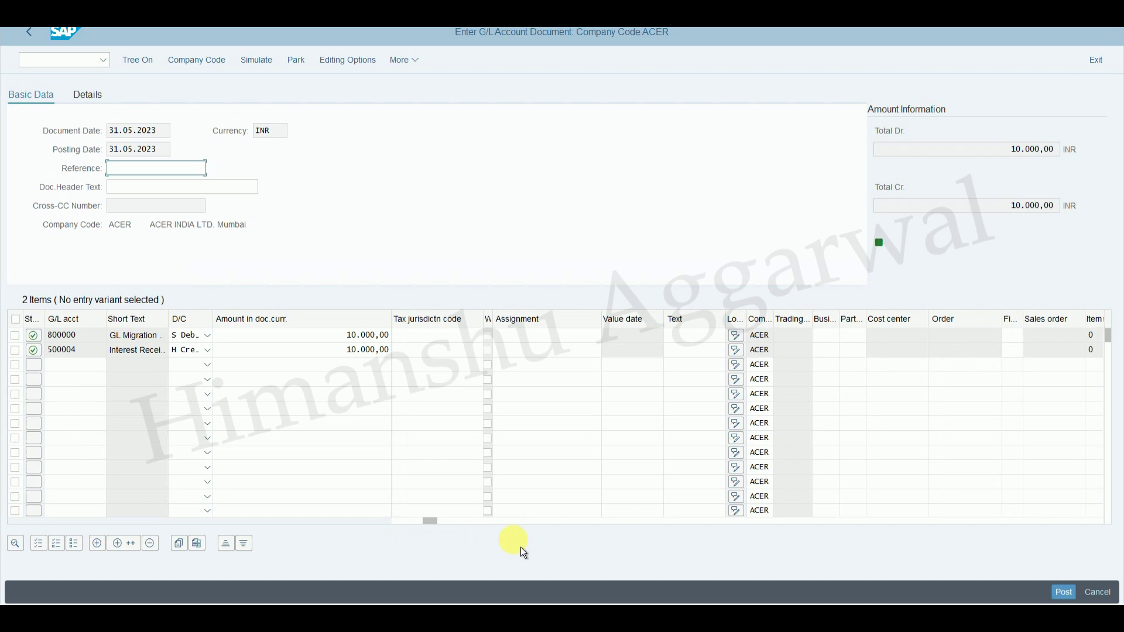
left_click(827, 348)
type("COMMON_PC")
key("Return")
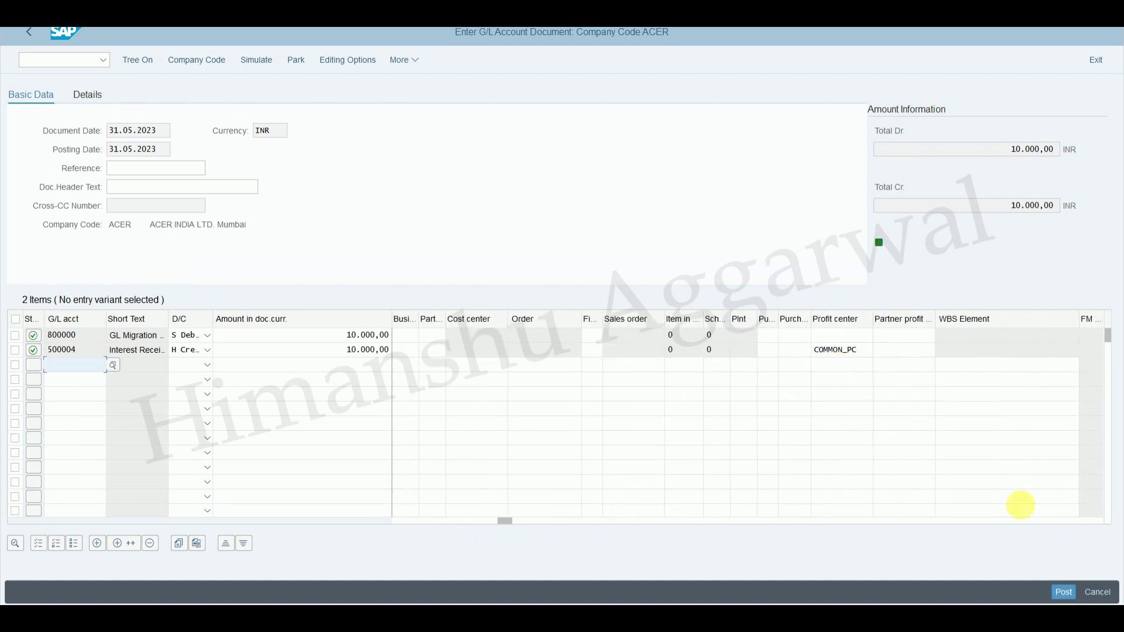
left_click(1064, 592)
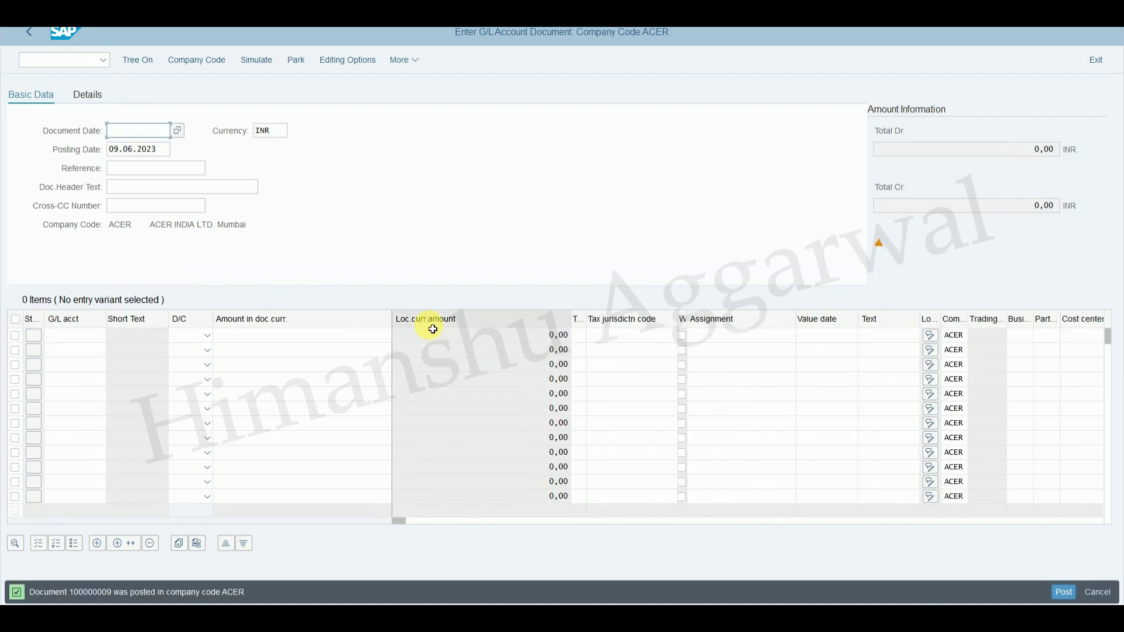
Set the new document's document date and posting date to 31.05.2023 and its header text to Legacy GL balance
left_click(152, 129)
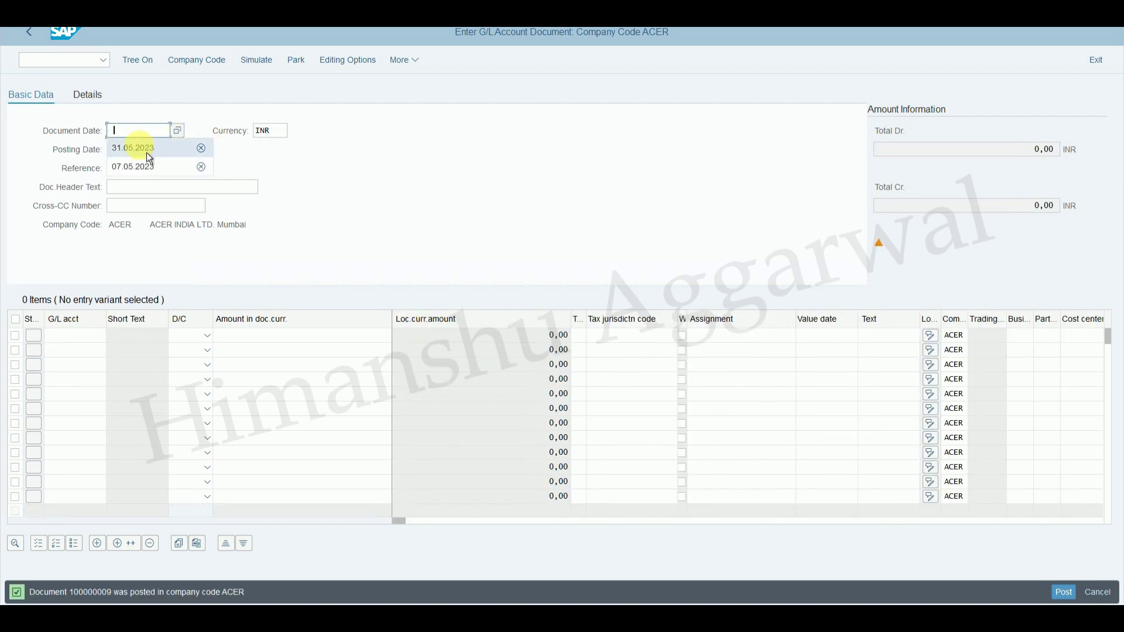
left_click(146, 152)
left_click(156, 150)
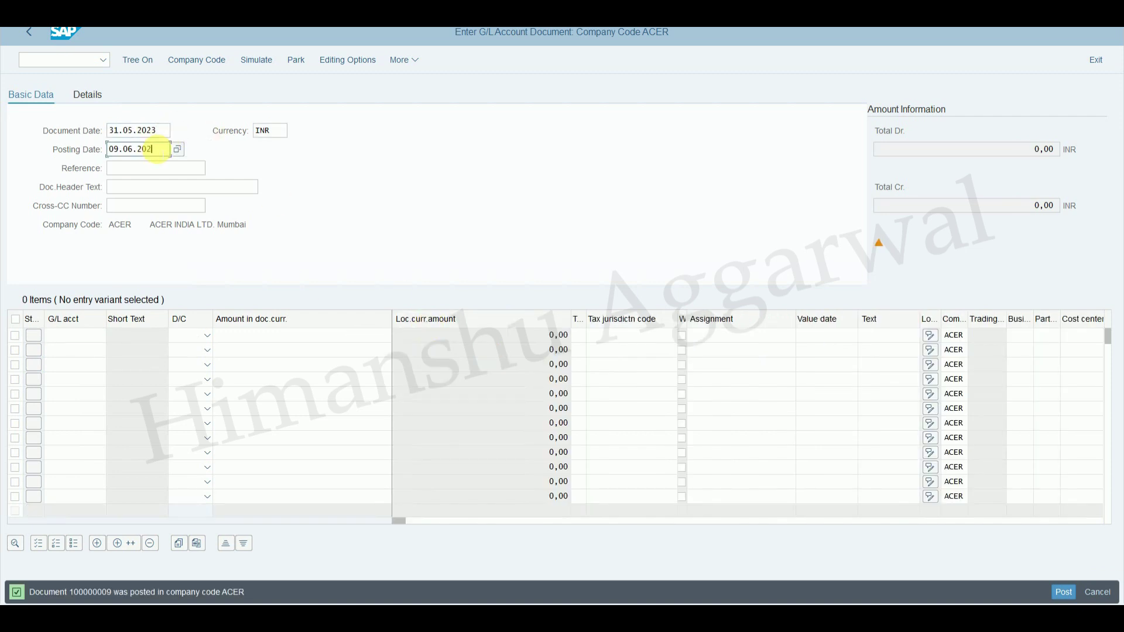
key("BackSpace")
key("BackSpace")
key("BackSpace")
key("BackSpace")
key("BackSpace")
key("BackSpace")
key("BackSpace")
key("BackSpace")
key("BackSpace")
left_click(133, 167)
left_click(163, 187)
left_click(162, 204)
Check the Commission Receive row in the trial balance, then enter account 800000 in the first line item
left_click(68, 336)
key("alt+Tab")
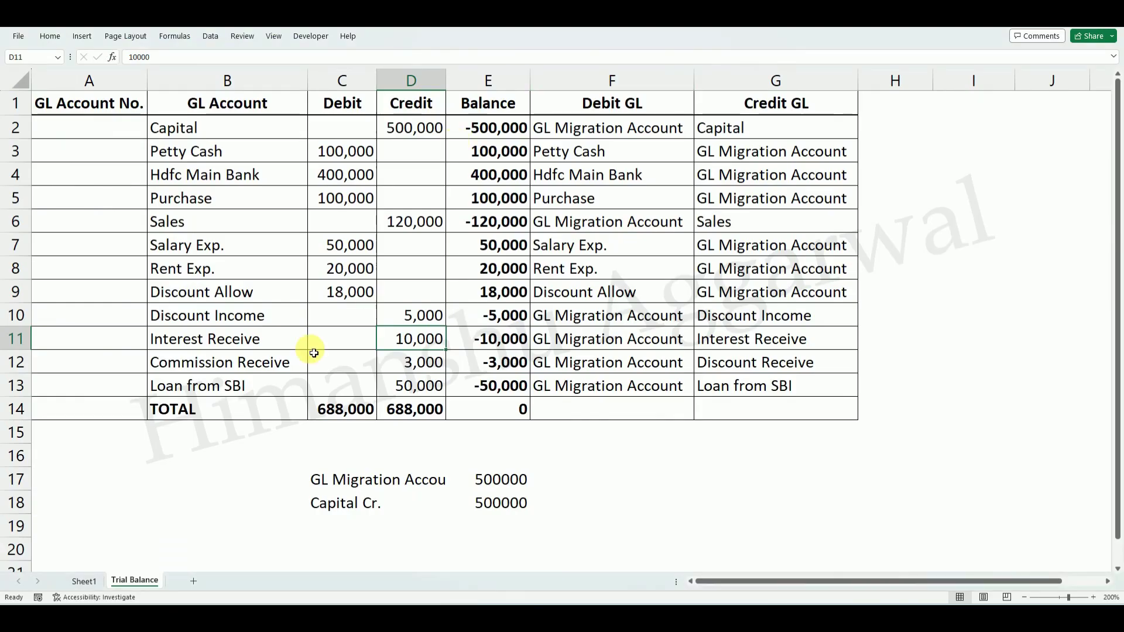
left_click(242, 364)
key("alt+Tab")
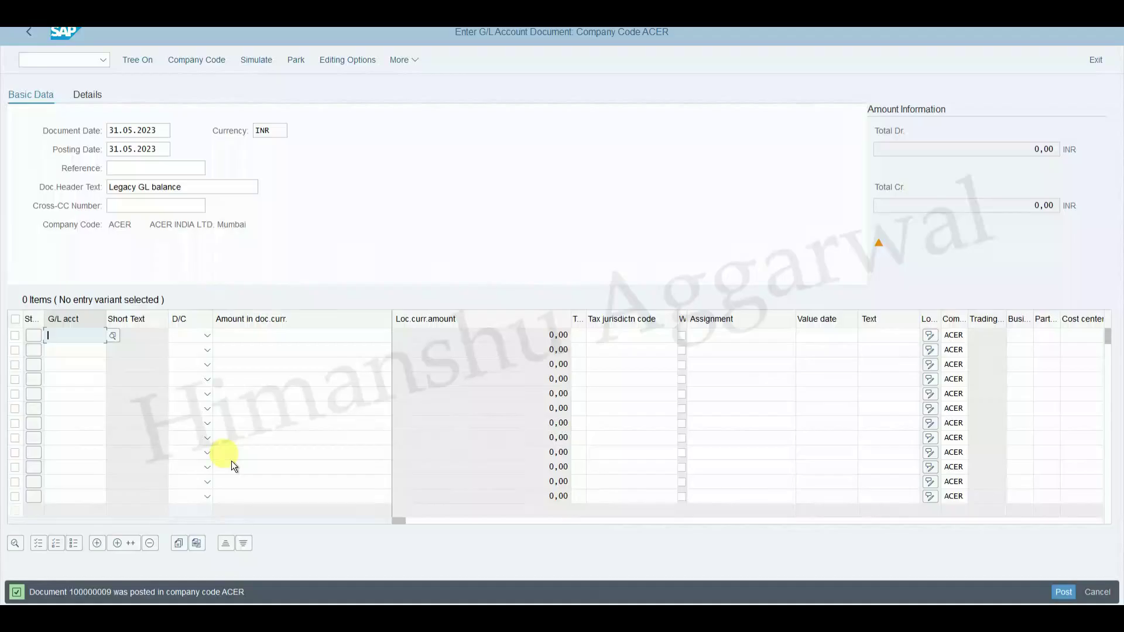
left_click(100, 342)
left_click(80, 359)
Look up Commission Receive account 500001 for the second line item
left_click(98, 351)
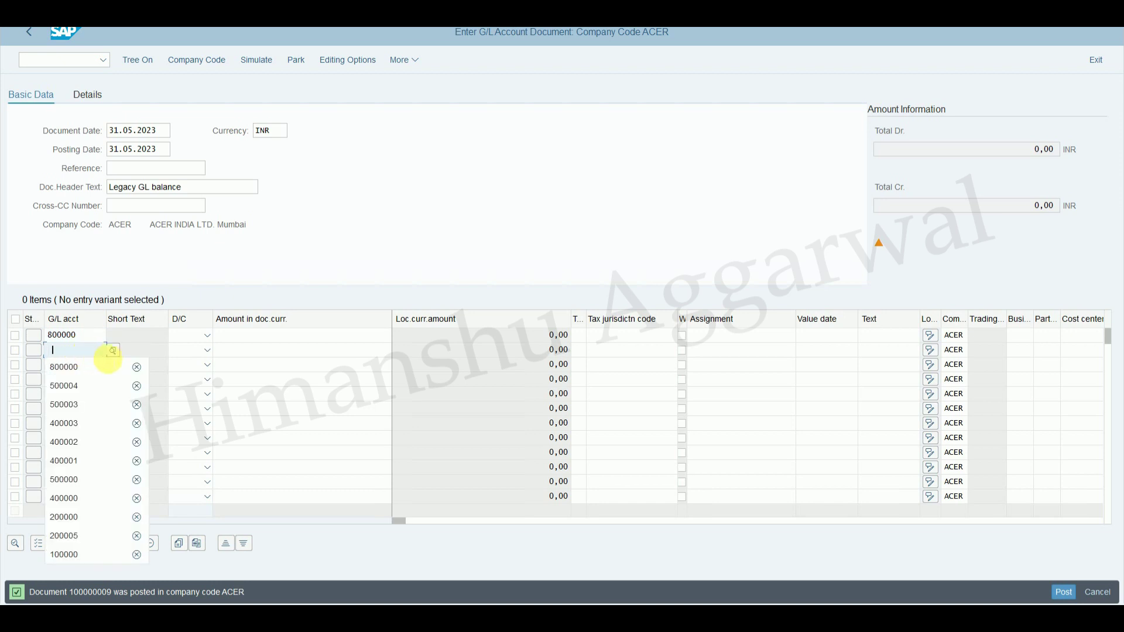
left_click(115, 353)
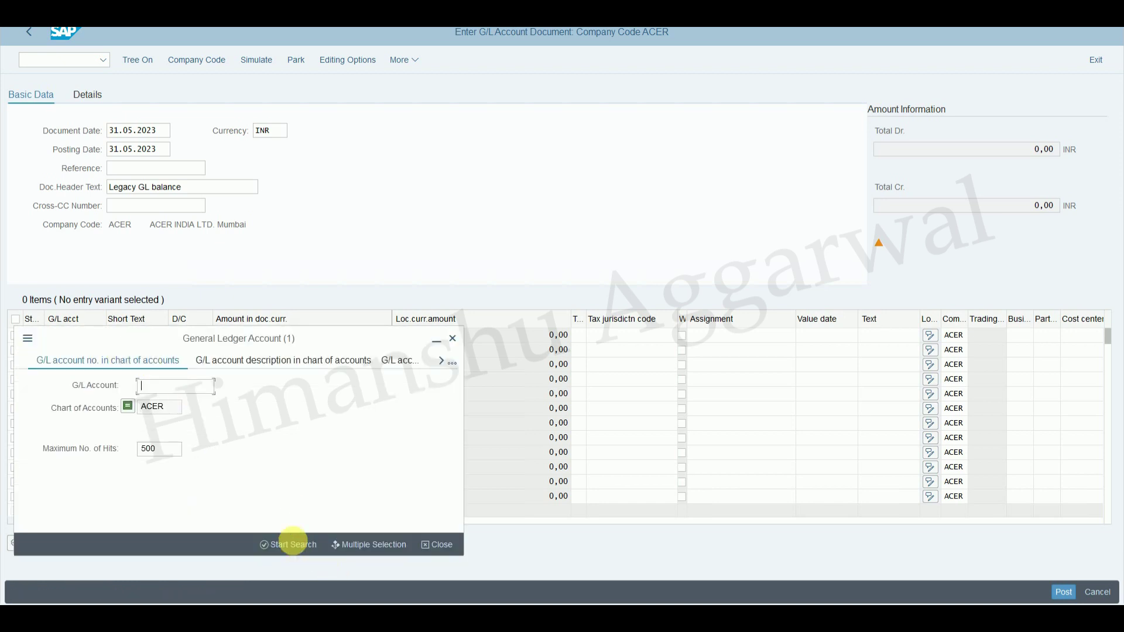
left_click(300, 548)
double_click(120, 314)
Set the 800000 line item to debit and the 500001 line item to credit
left_click(209, 336)
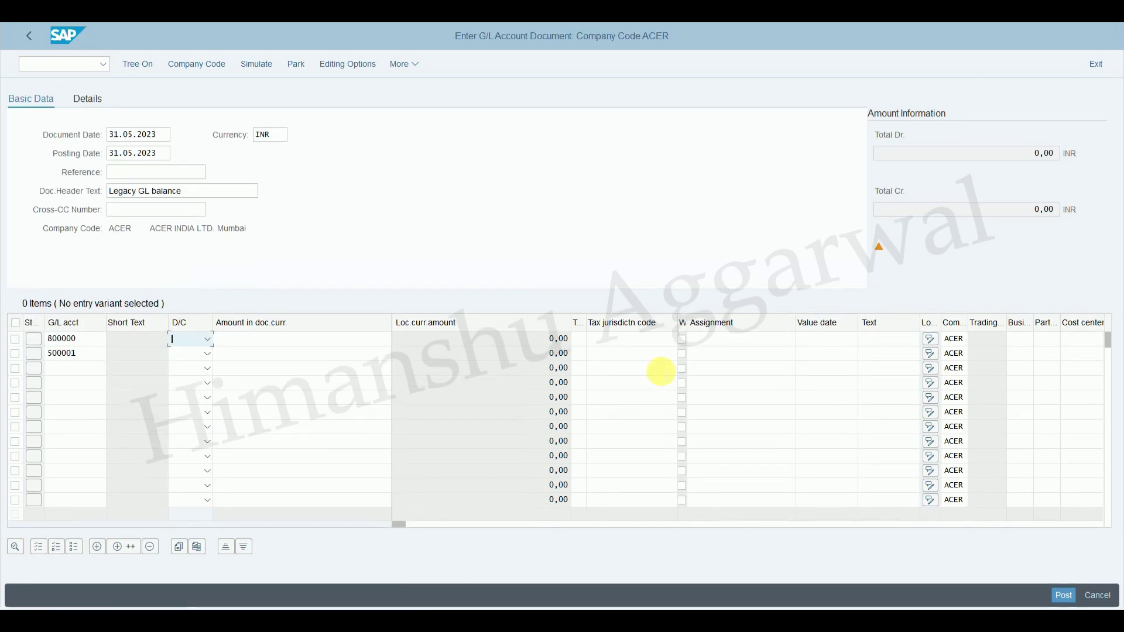
left_click(205, 340)
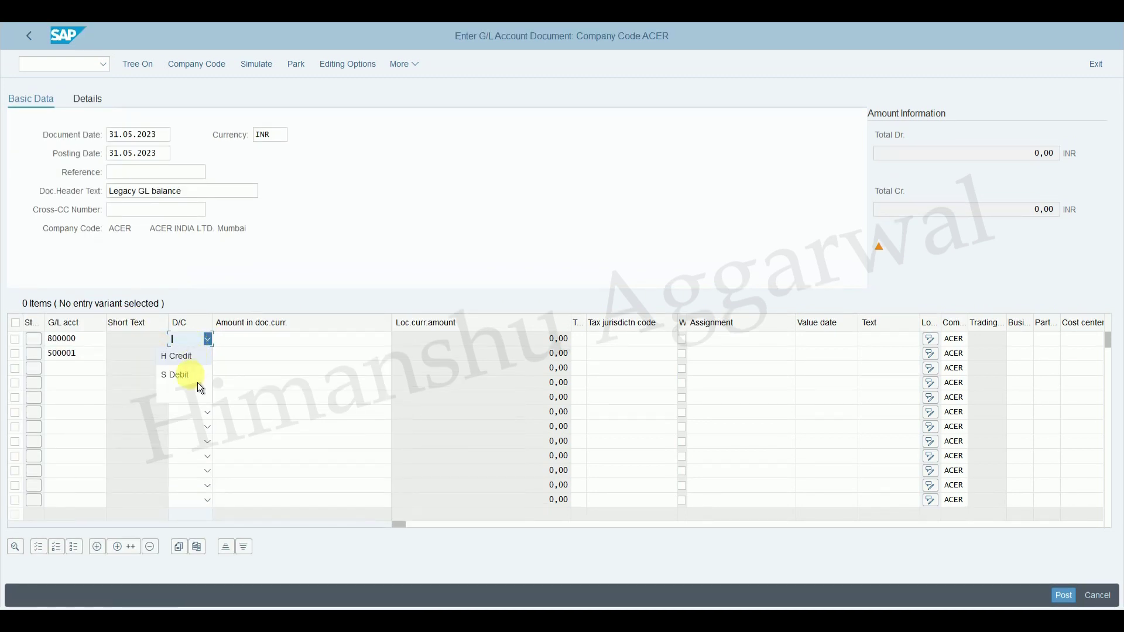
left_click(196, 375)
left_click(207, 354)
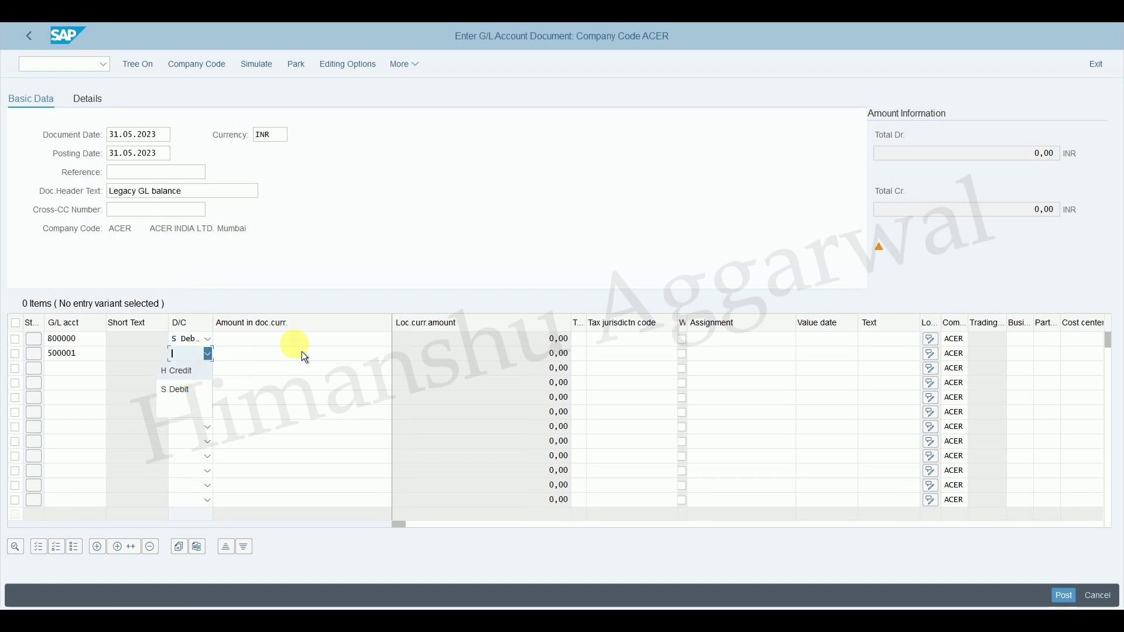
Check the Commission Receive amount in the trial balance, then enter 3000 for both the 800000 and 500001 line items
left_click(326, 341)
left_click(677, 23)
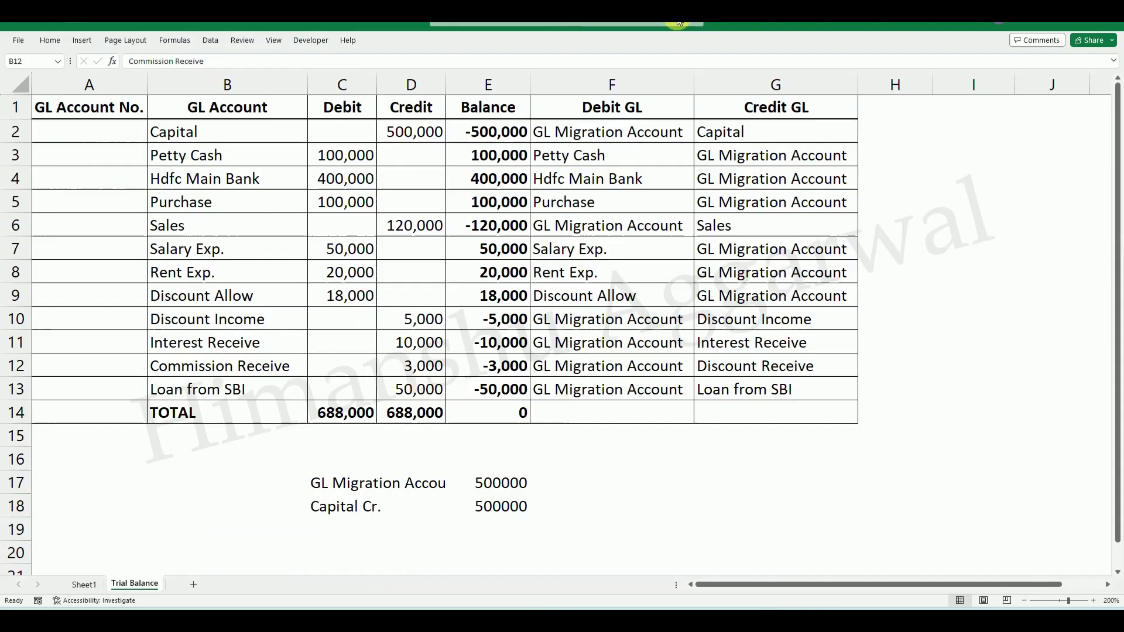
left_click(410, 366)
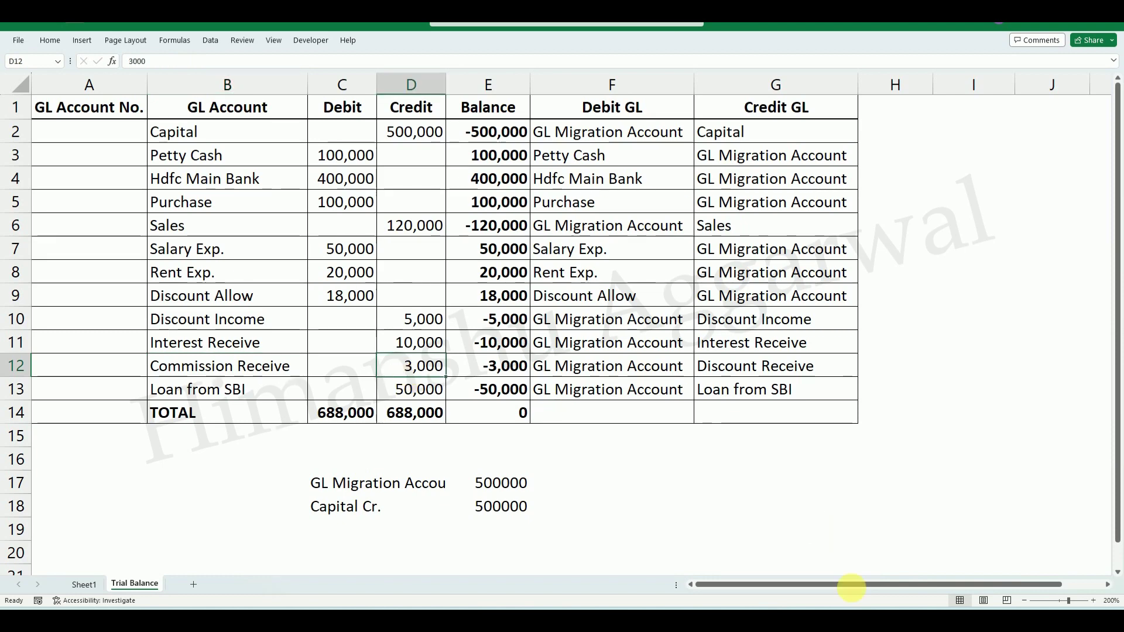
left_click(792, 620)
left_click(254, 343)
type("3000")
left_click(363, 354)
type("3000")
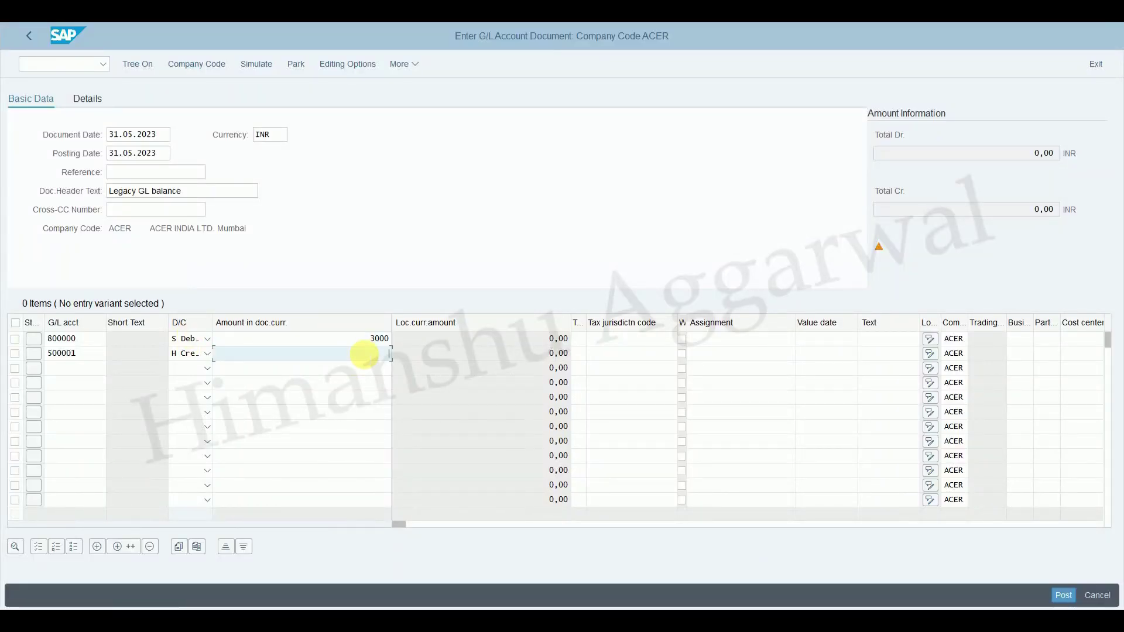
key("Return")
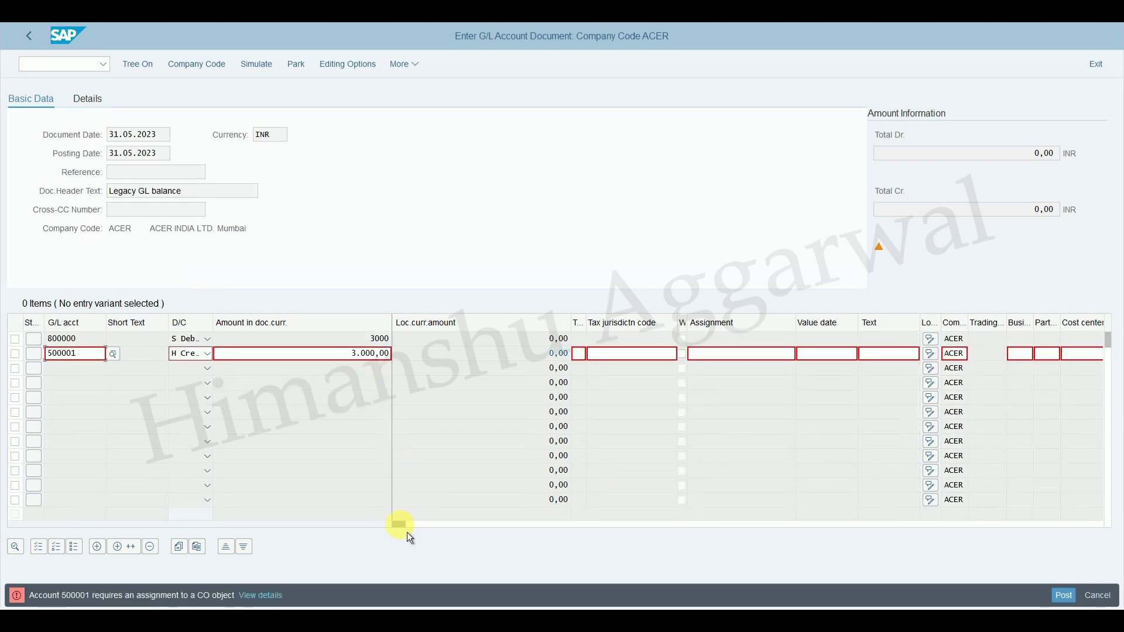
Assign profit center COMMON_PC to the 500001 line item and post the Commission Receive document
left_click_drag(406, 533, 445, 536)
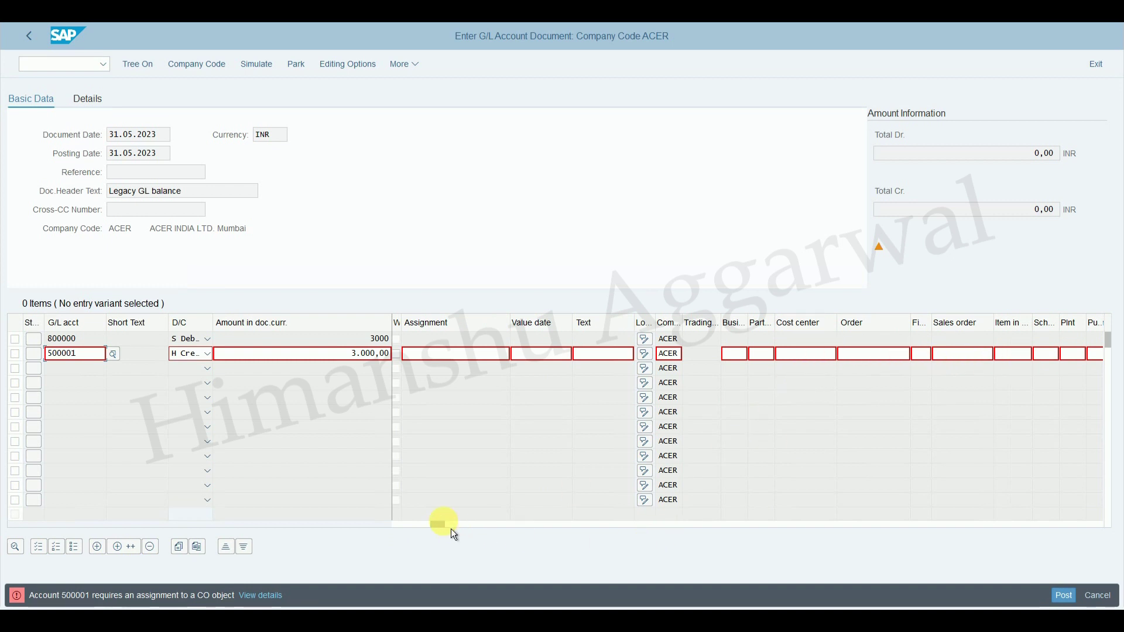
left_click_drag(449, 529, 484, 545)
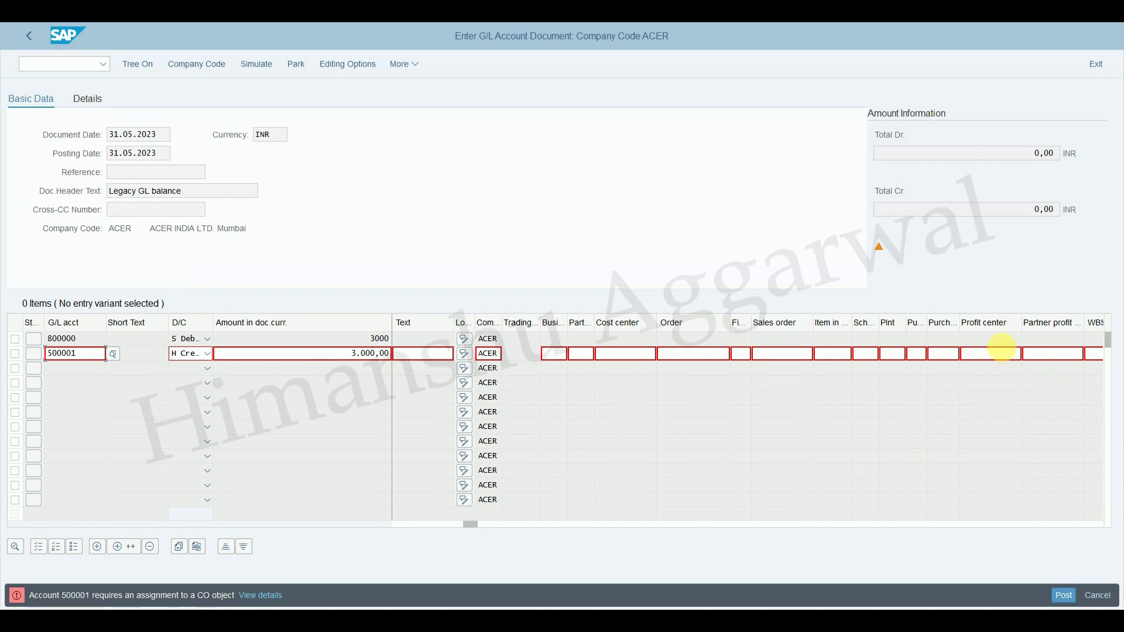
left_click(984, 358)
type("COMMON_PC")
key("Return")
key("Return")
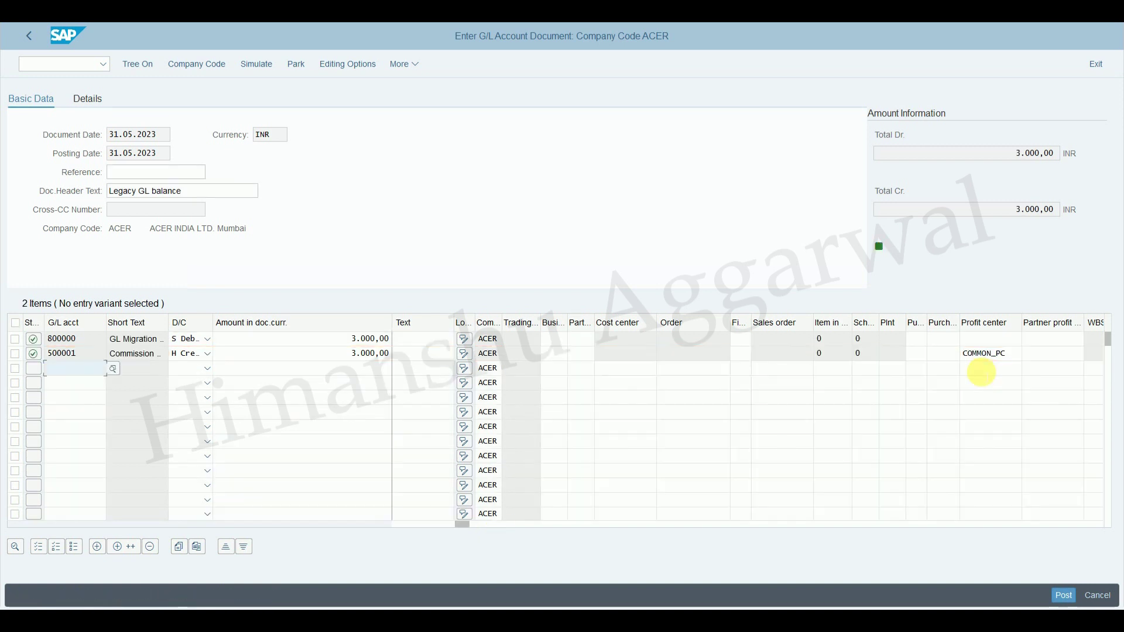
left_click(1064, 595)
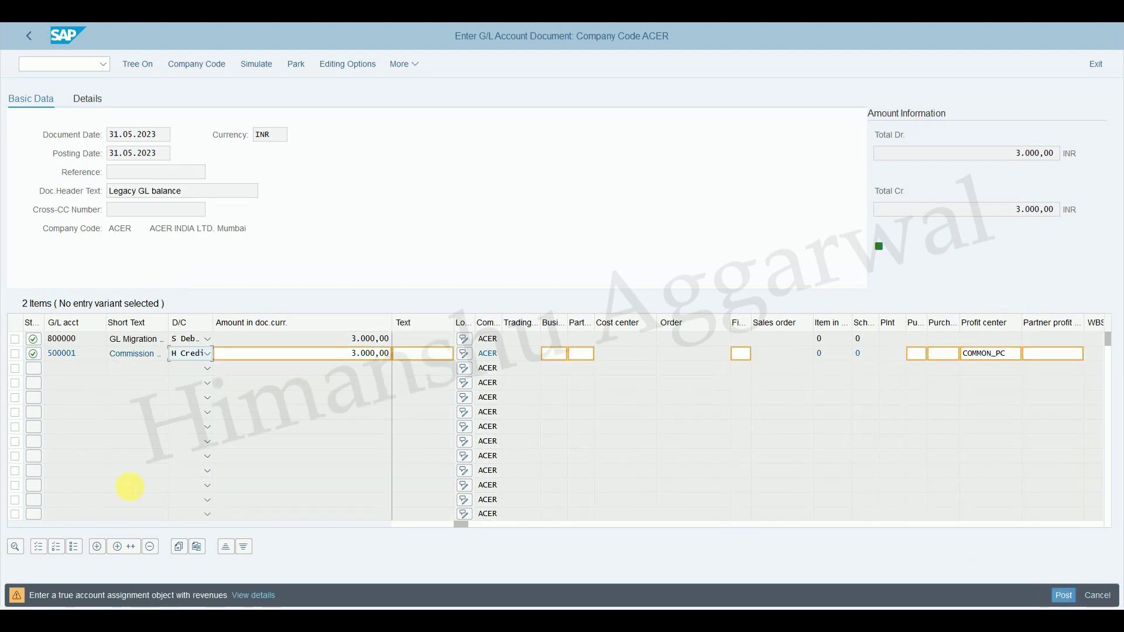
key("Return")
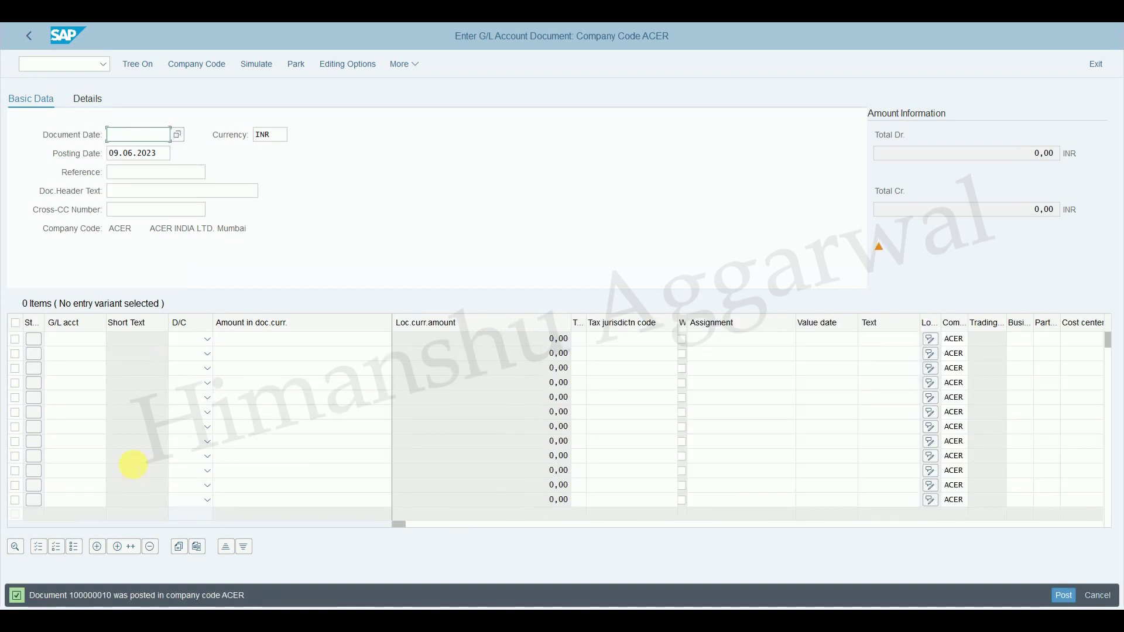
Set the document date and posting date to 31.05.2023 and the document header text to Legacy GL balance
type("3")
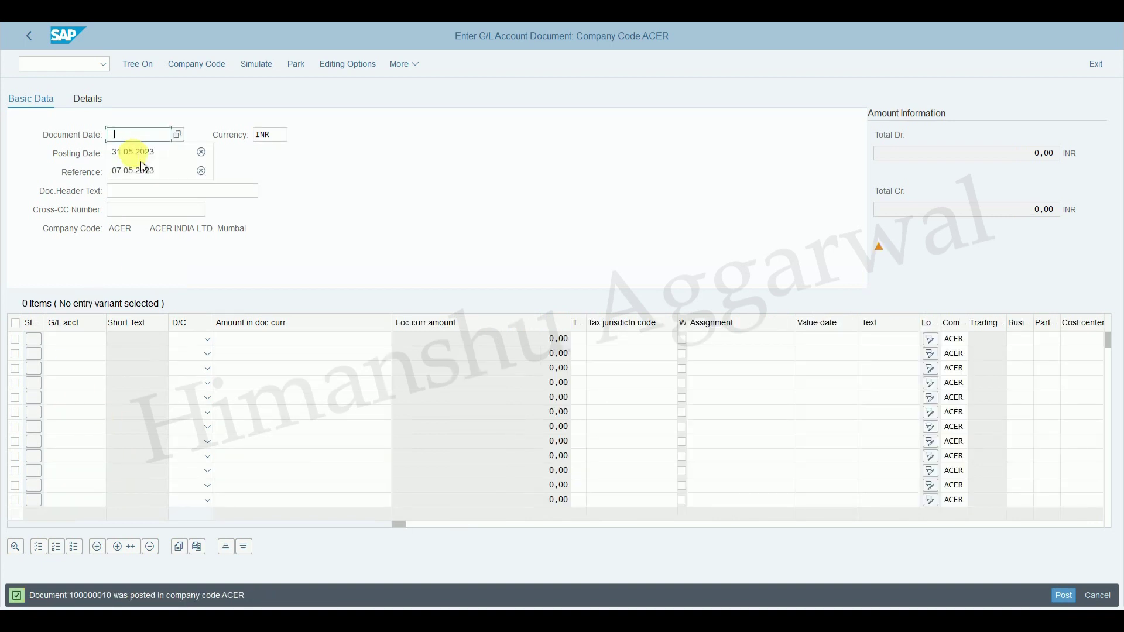
left_click(163, 151)
left_click(163, 153)
key("BackSpace")
key("BackSpace")
key("BackSpace")
key("BackSpace")
key("BackSpace")
key("BackSpace")
key("BackSpace")
key("BackSpace")
key("BackSpace")
key("BackSpace")
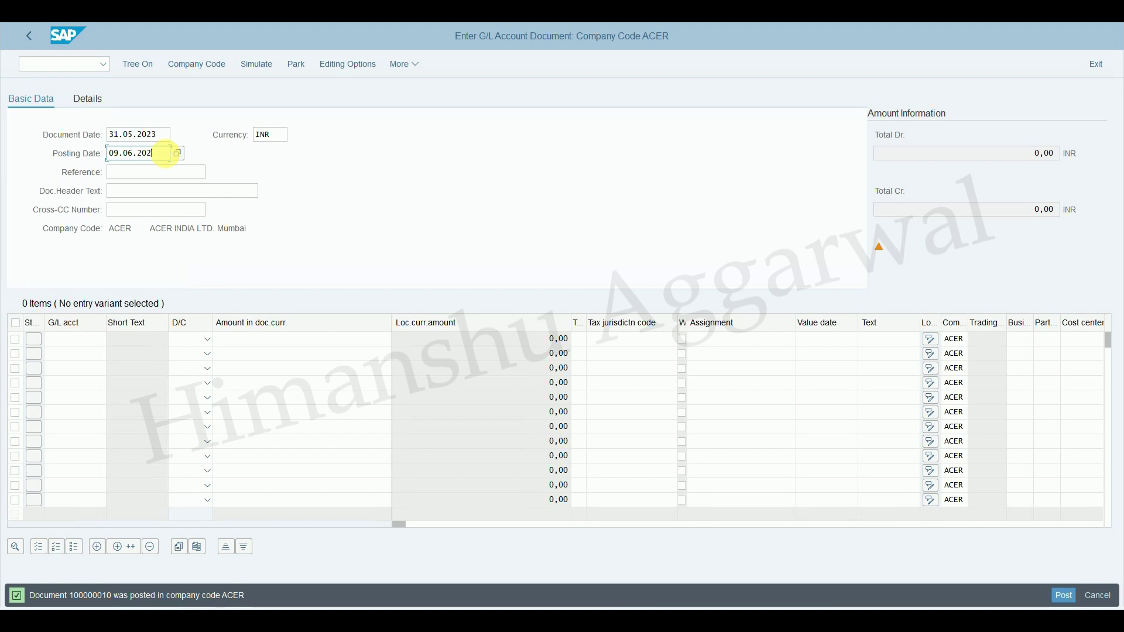
left_click(162, 176)
left_click(158, 189)
left_click(158, 211)
Check the Loan from SBI credit amount in the Excel trial balance and return to the SAP document
left_click(92, 338)
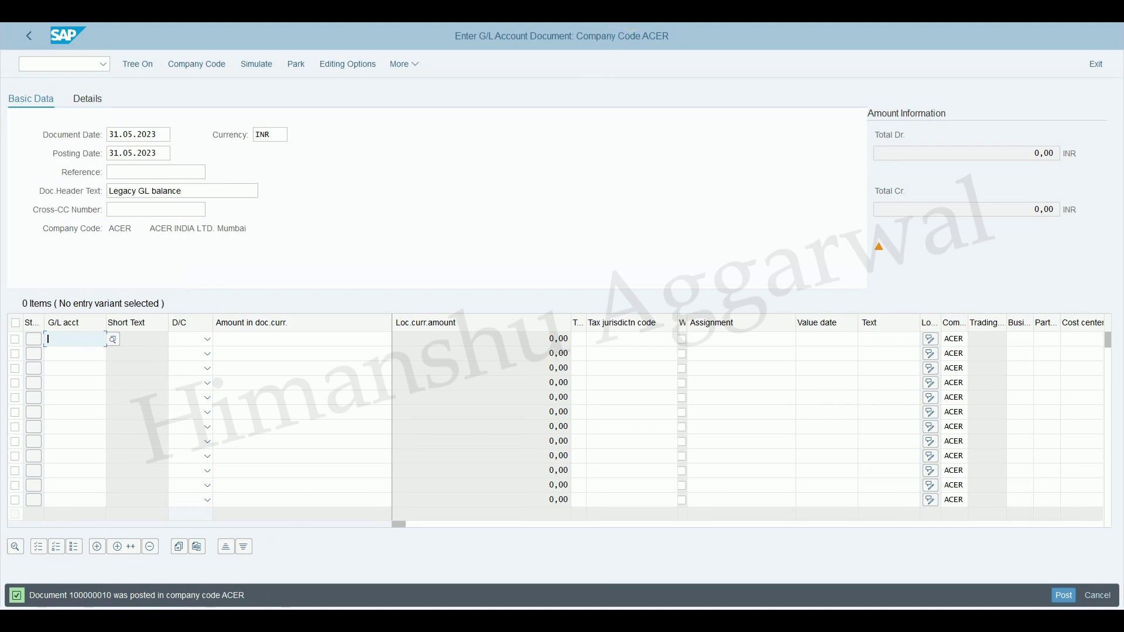
key("alt+Tab")
left_click(228, 390)
left_click(400, 389)
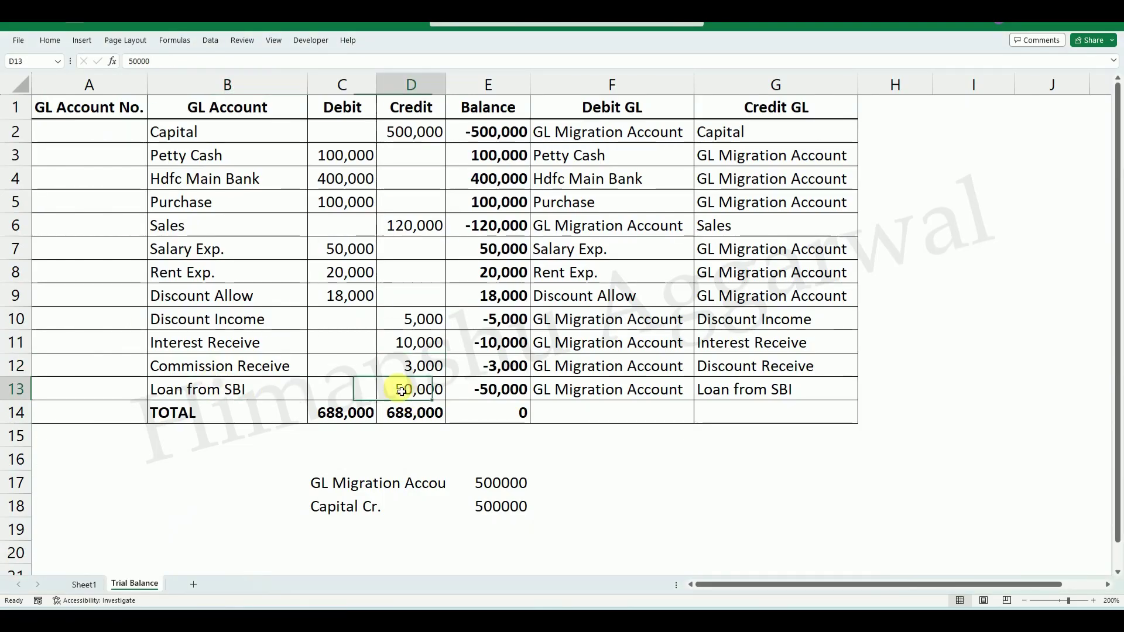
key("alt+Tab")
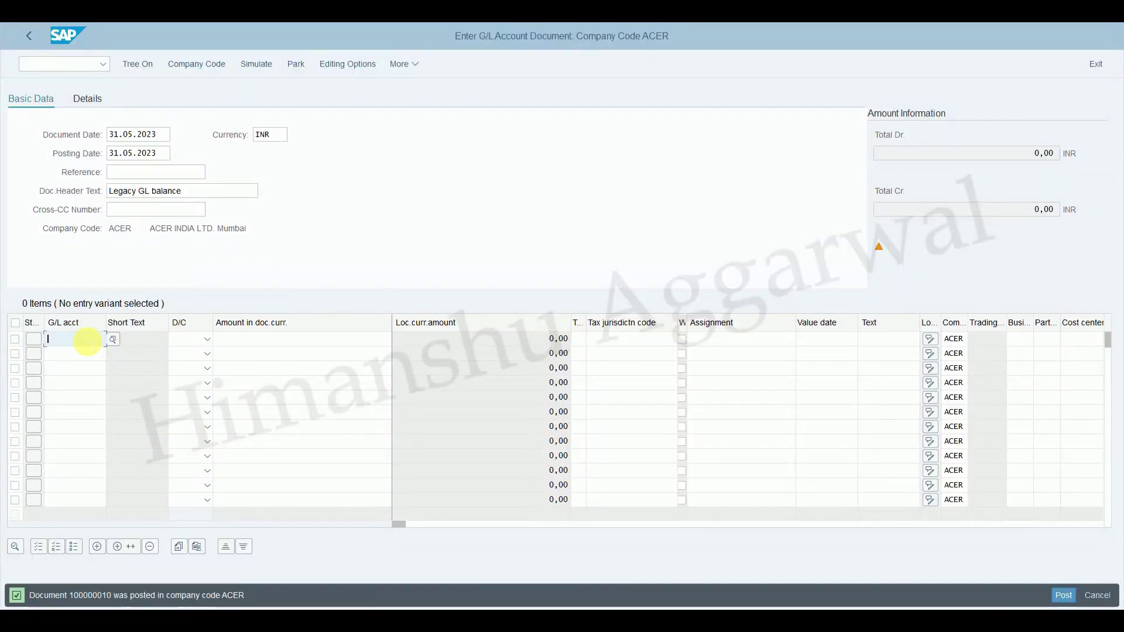
Enter G/L account 800000 in the first line item and look up Loan from SBI account 300001 for the second
left_click(82, 339)
left_click(82, 359)
left_click(111, 355)
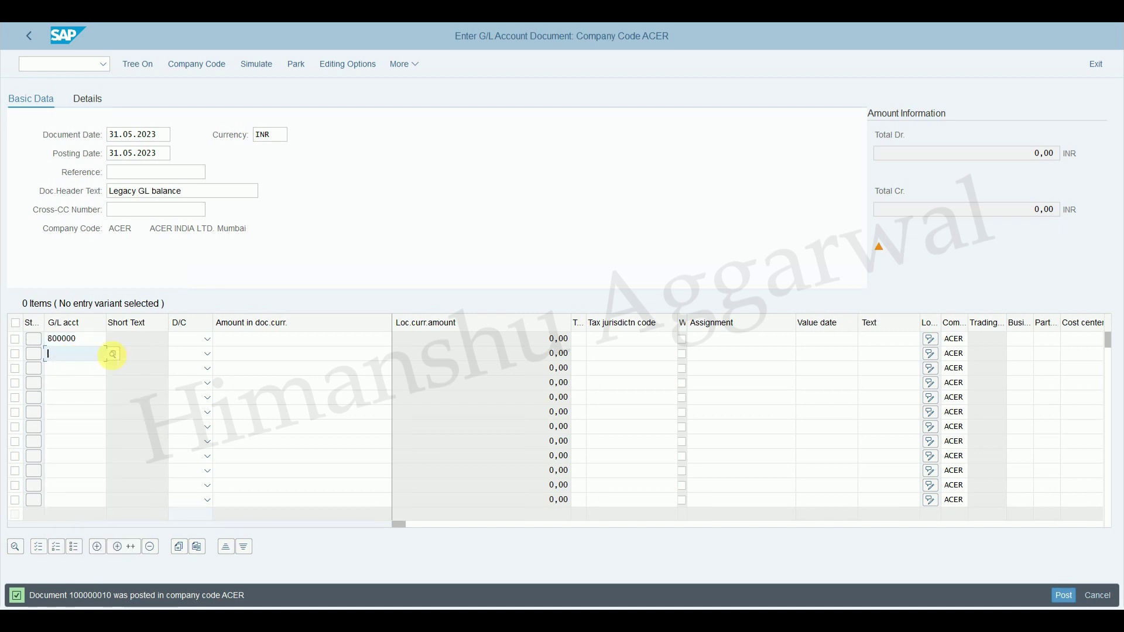
left_click(114, 355)
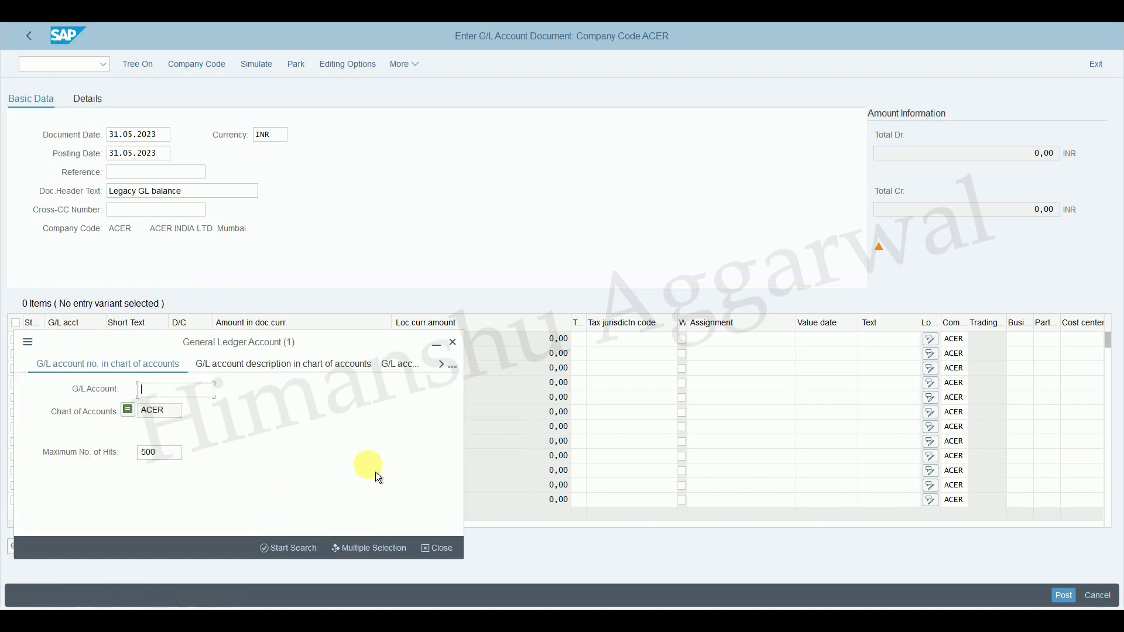
left_click(291, 549)
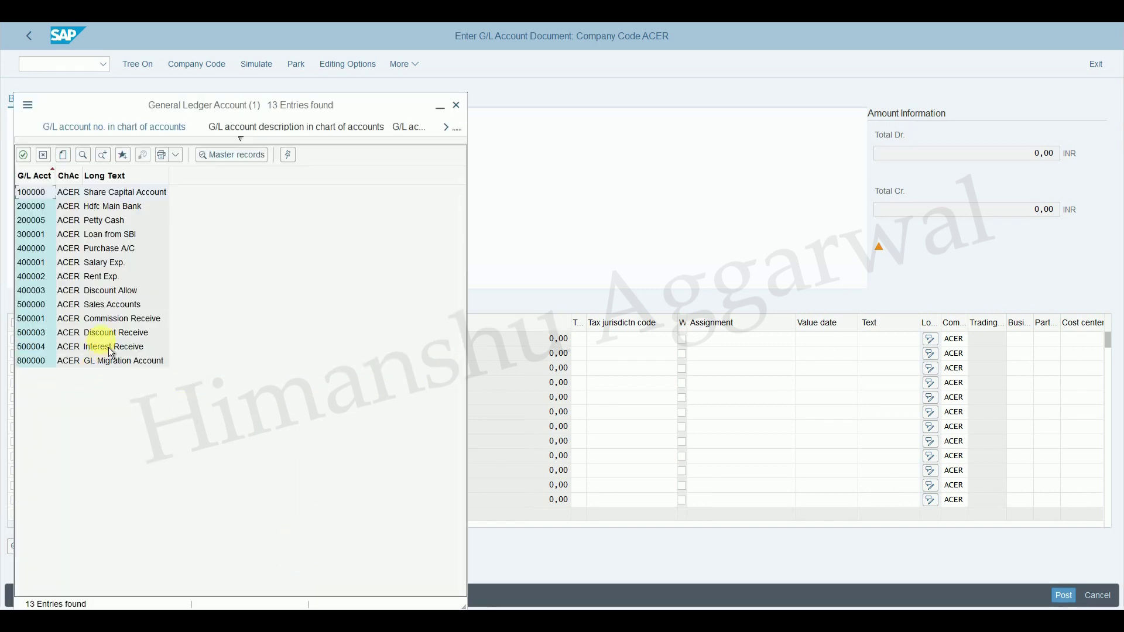
left_click(111, 239)
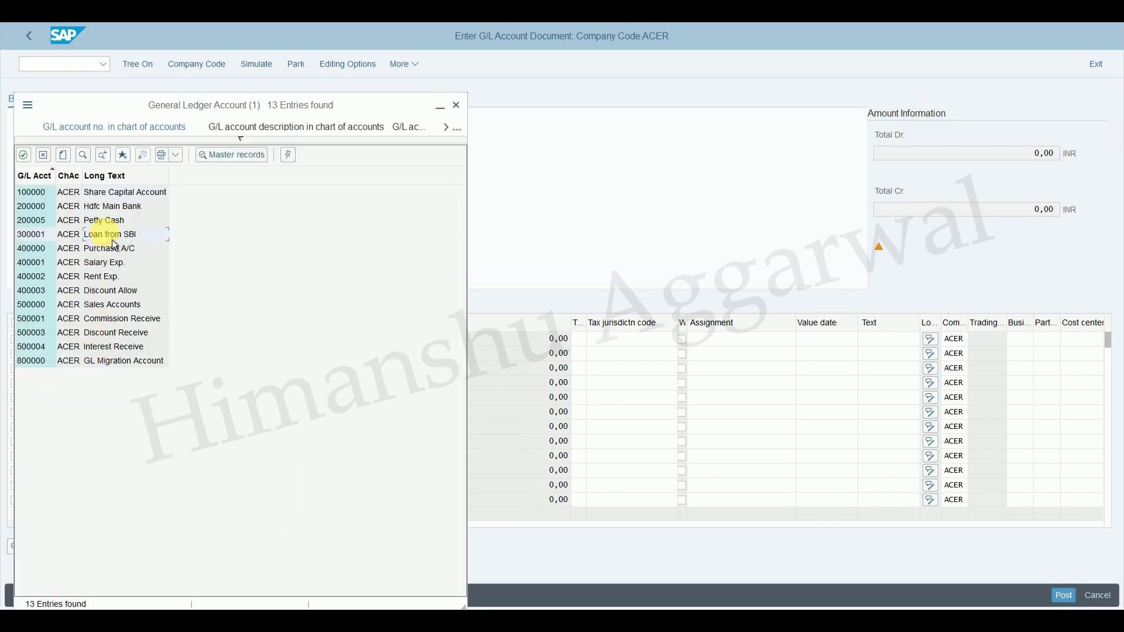
left_click(111, 240)
Set the 800000 line item to debit and the 300001 line item to credit
left_click(201, 338)
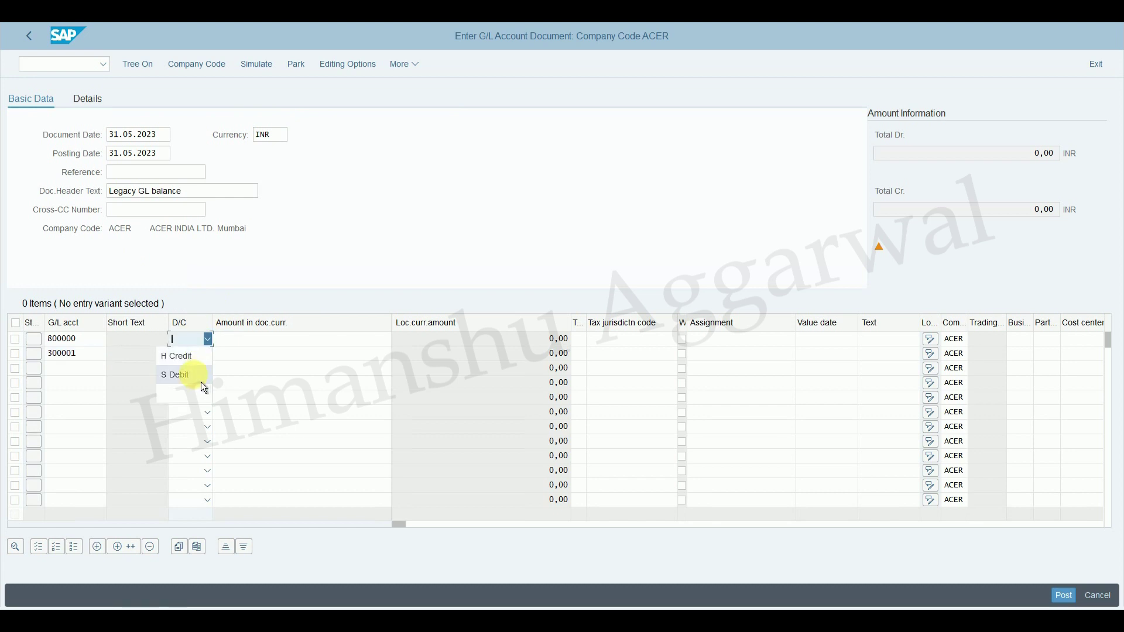
left_click(201, 380)
left_click(204, 355)
left_click(203, 374)
Enter 50000 for the 800000 line item and use * for the balancing amount on the 300001 line item
left_click(332, 340)
type("50000")
left_click(379, 352)
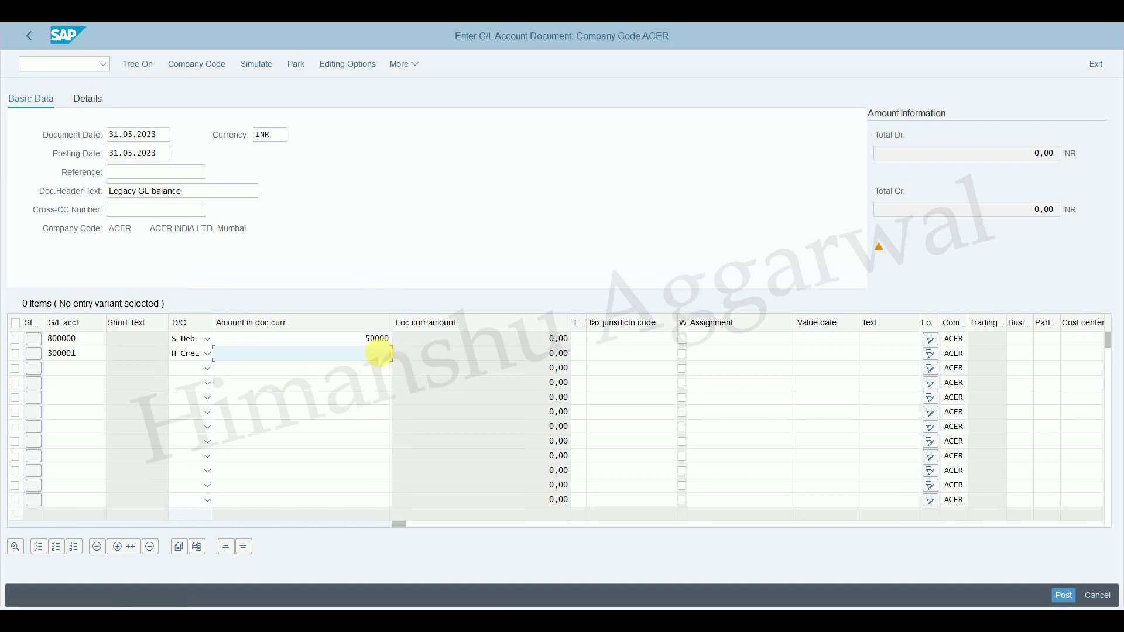
key("Return")
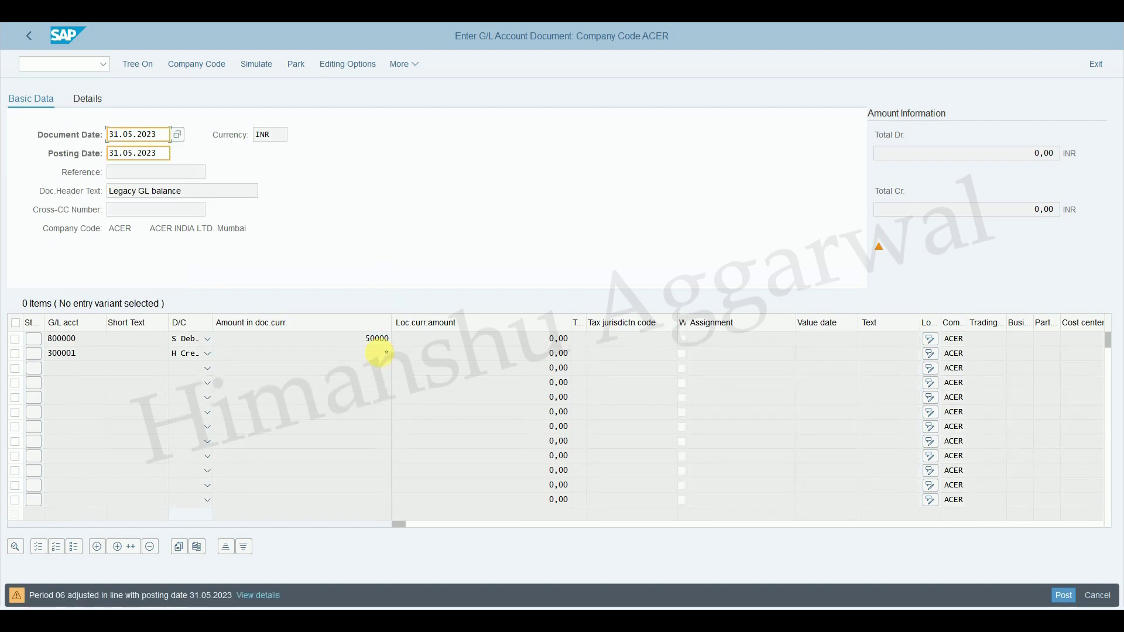
Assign profit center COMMON_PC to both line items and post the Loan from SBI document
left_click_drag(408, 536, 543, 547)
left_click(790, 338)
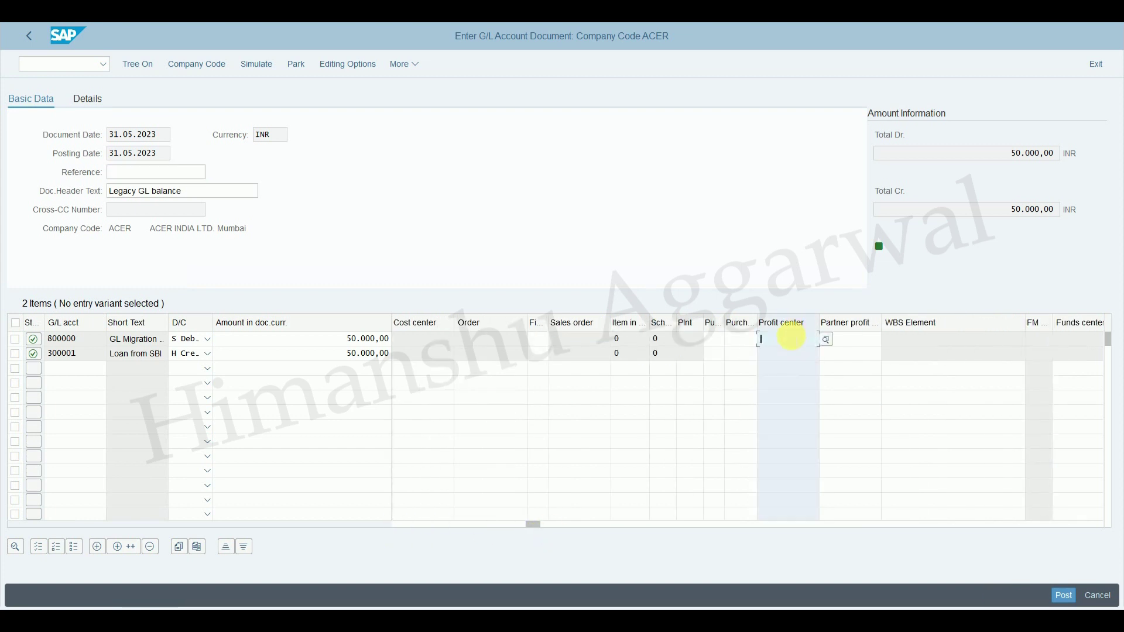
type("COMMON_PC")
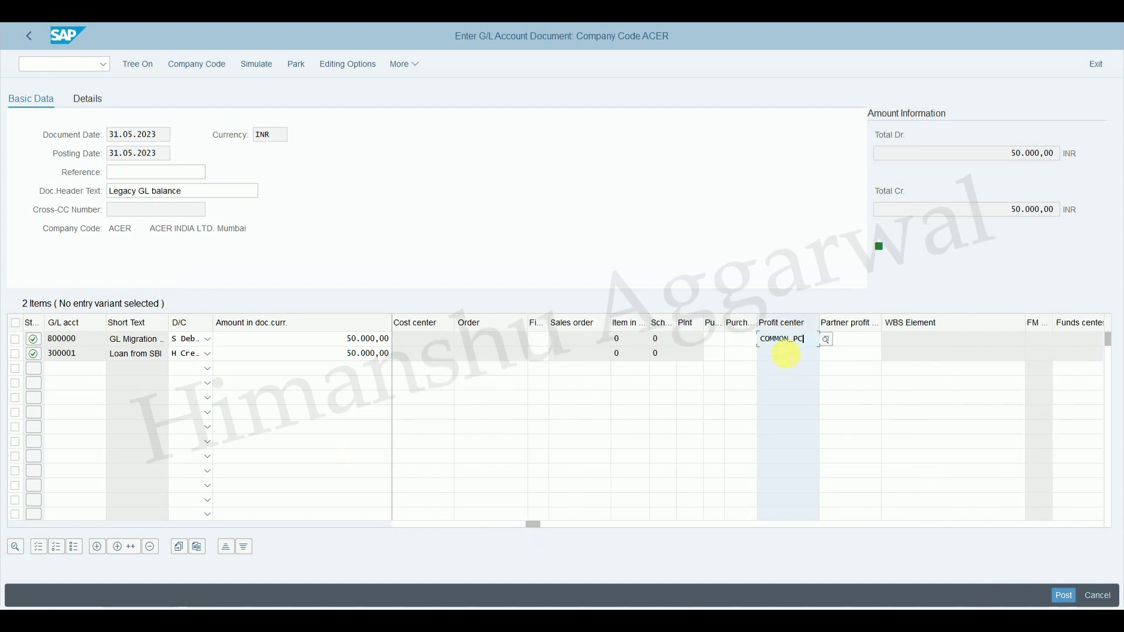
left_click(785, 353)
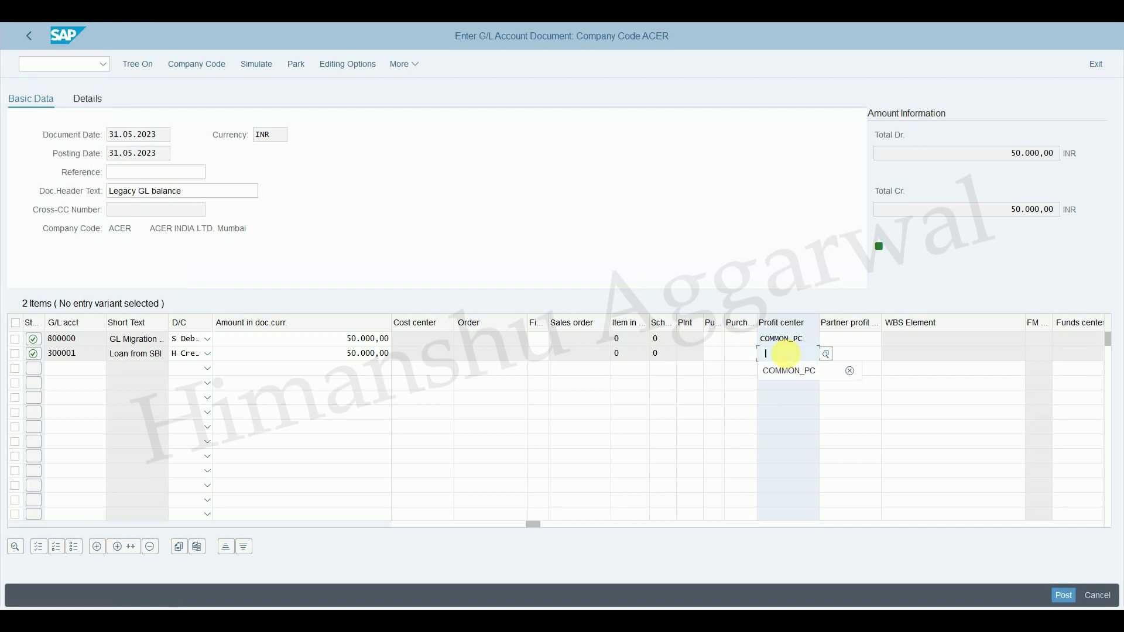
key("Down")
key("Return")
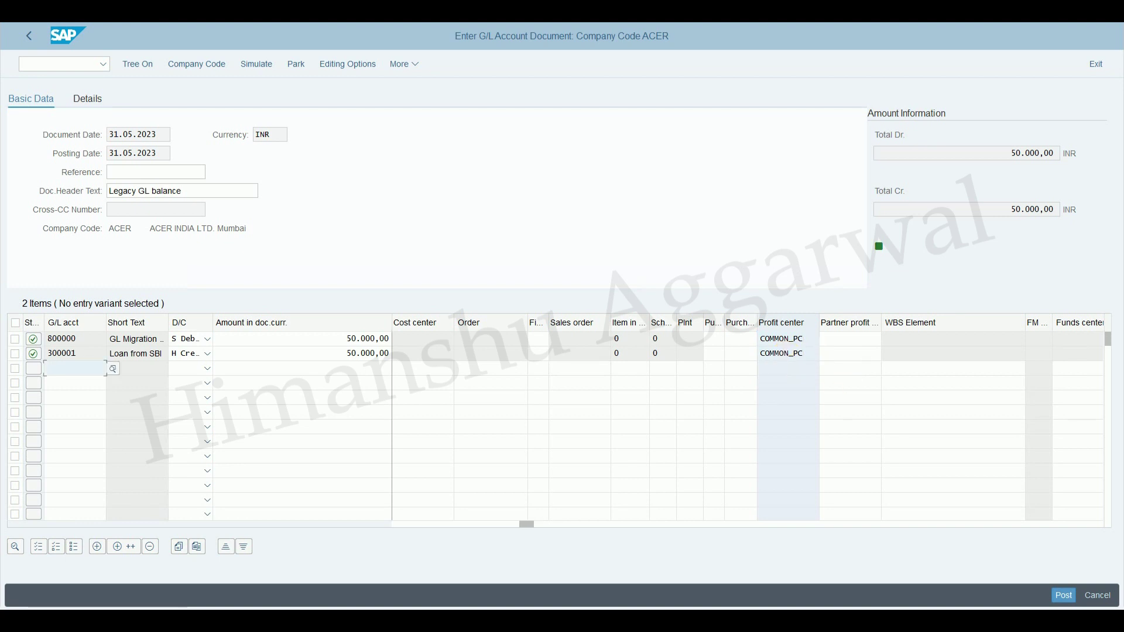
left_click(1071, 600)
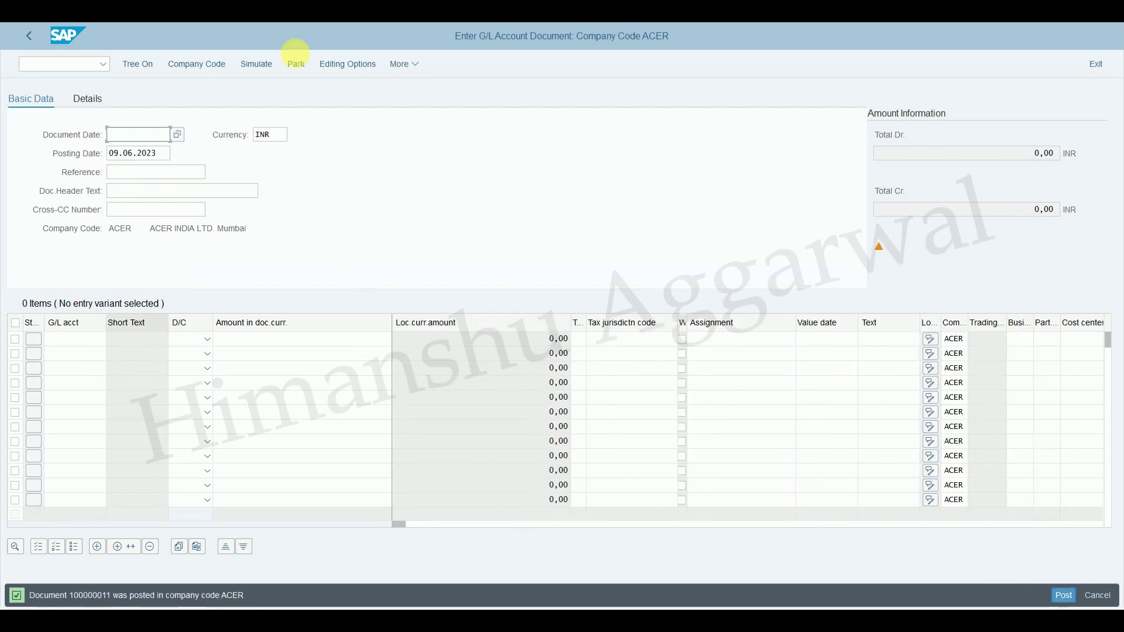
Leave G/L document entry and start transaction FB03 to display posted documents
left_click(30, 37)
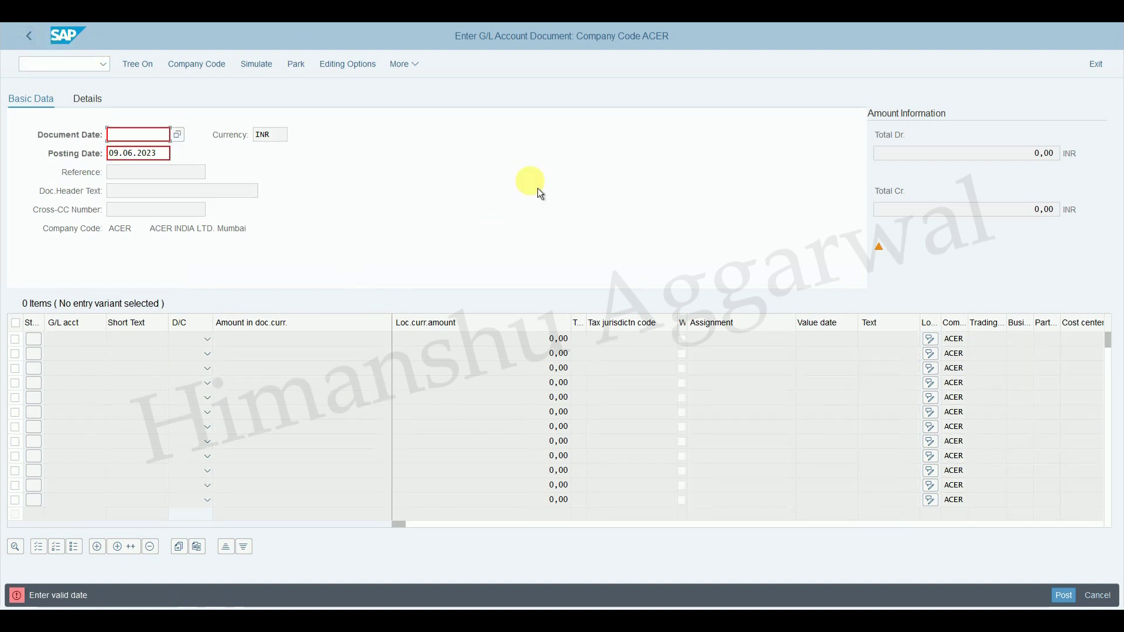
type("/n")
key("Return")
type("fb03")
key("Return")
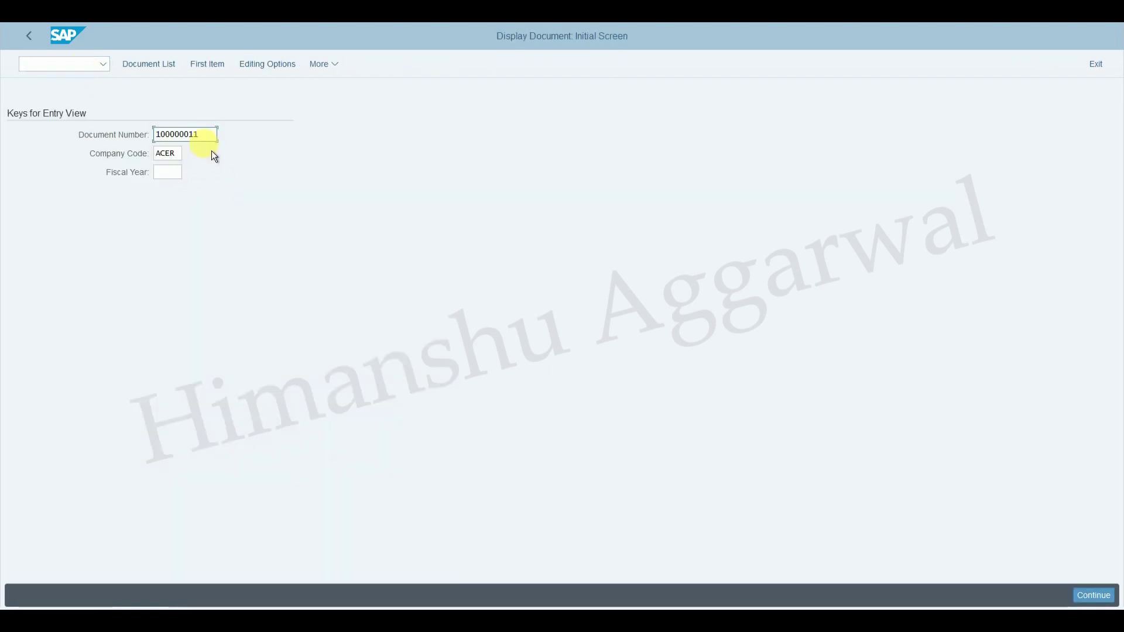
Clear the preset document number, enter fiscal year 2023 and open the document list selection for company code ACER
key("BackSpace")
key("BackSpace")
key("BackSpace")
key("BackSpace")
key("BackSpace")
key("BackSpace")
key("BackSpace")
key("BackSpace")
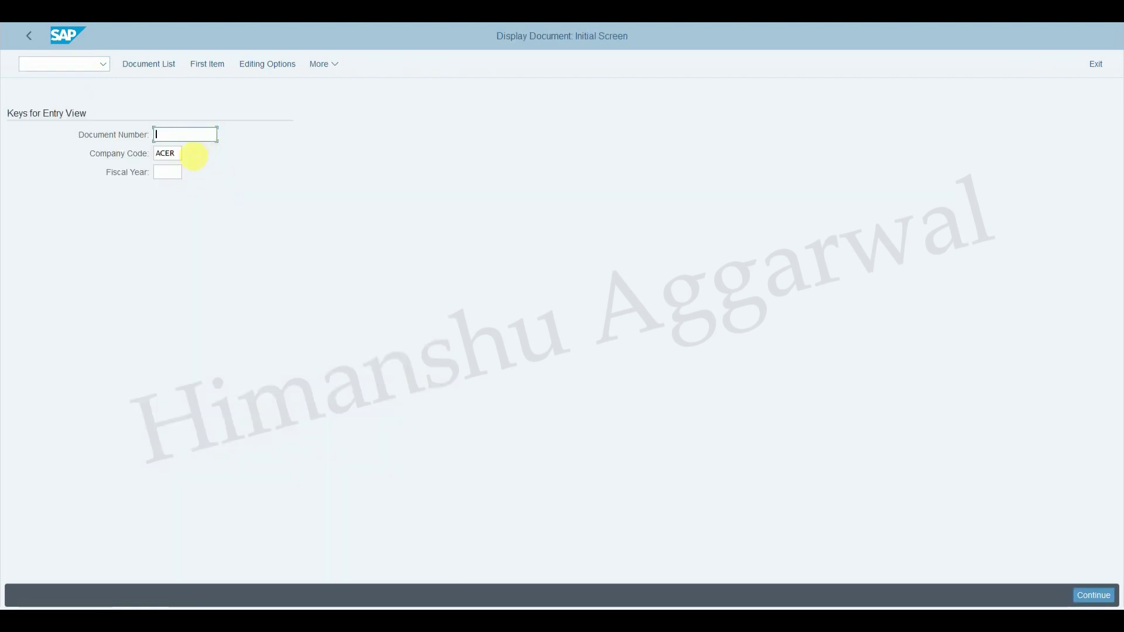
left_click(173, 172)
type("2023")
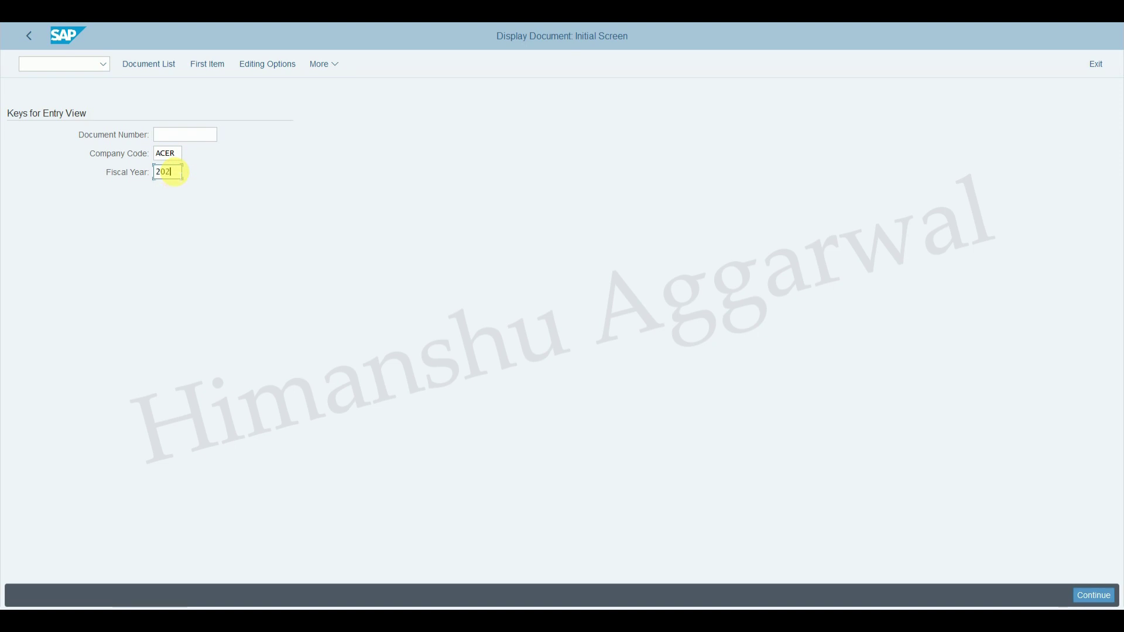
key("Return")
left_click(150, 68)
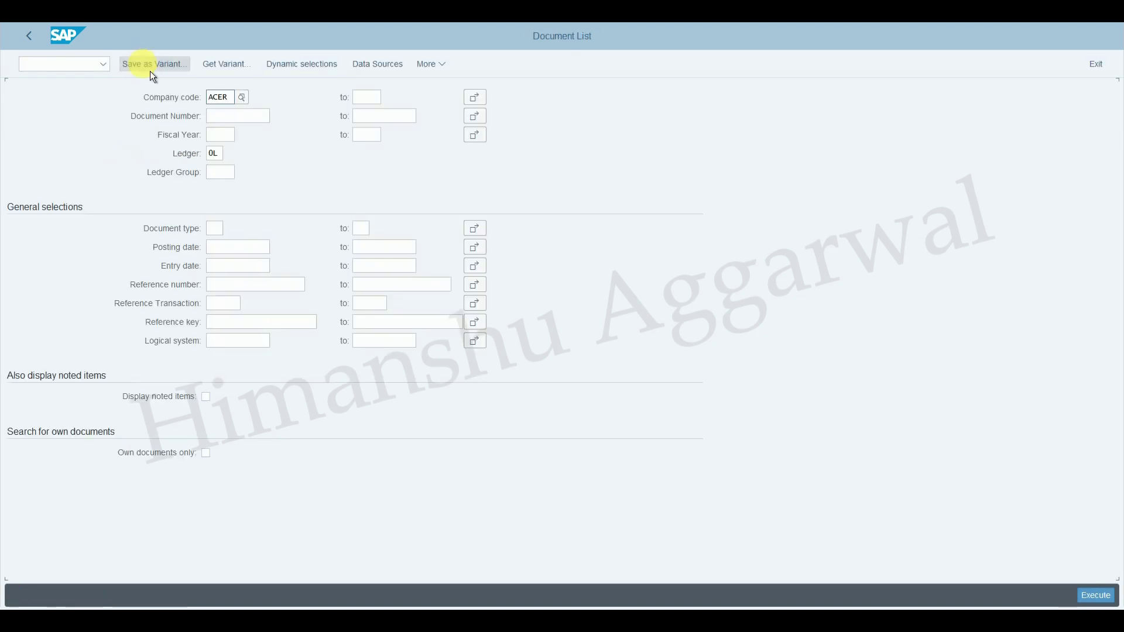
List the documents posted in company code ACER for fiscal year 2023
left_click(217, 135)
type("20")
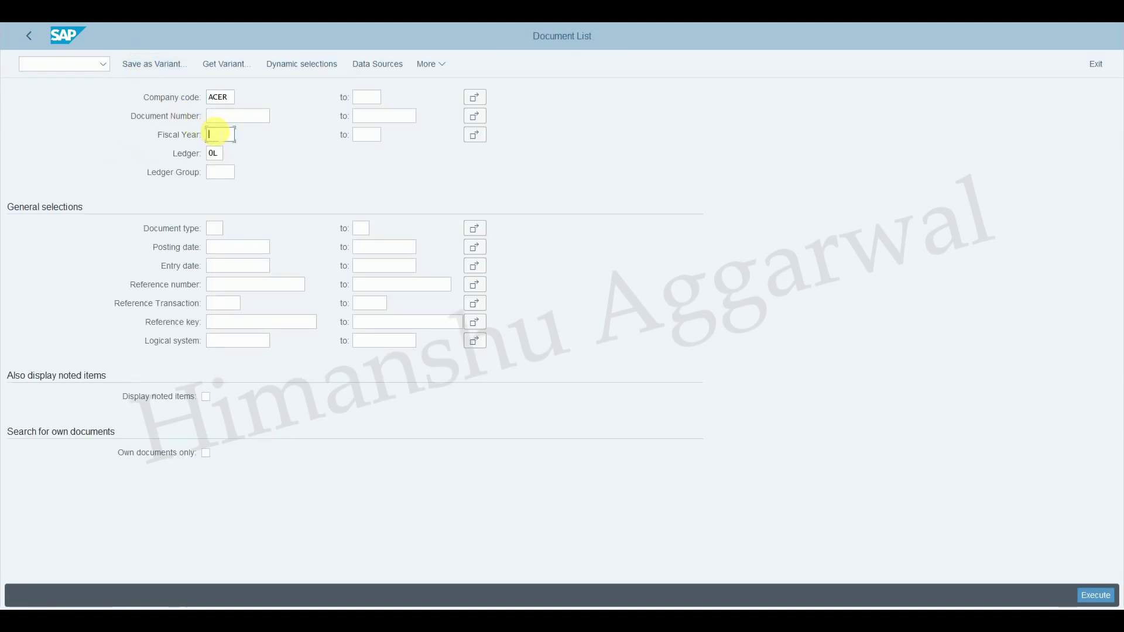
type("23")
key("Return")
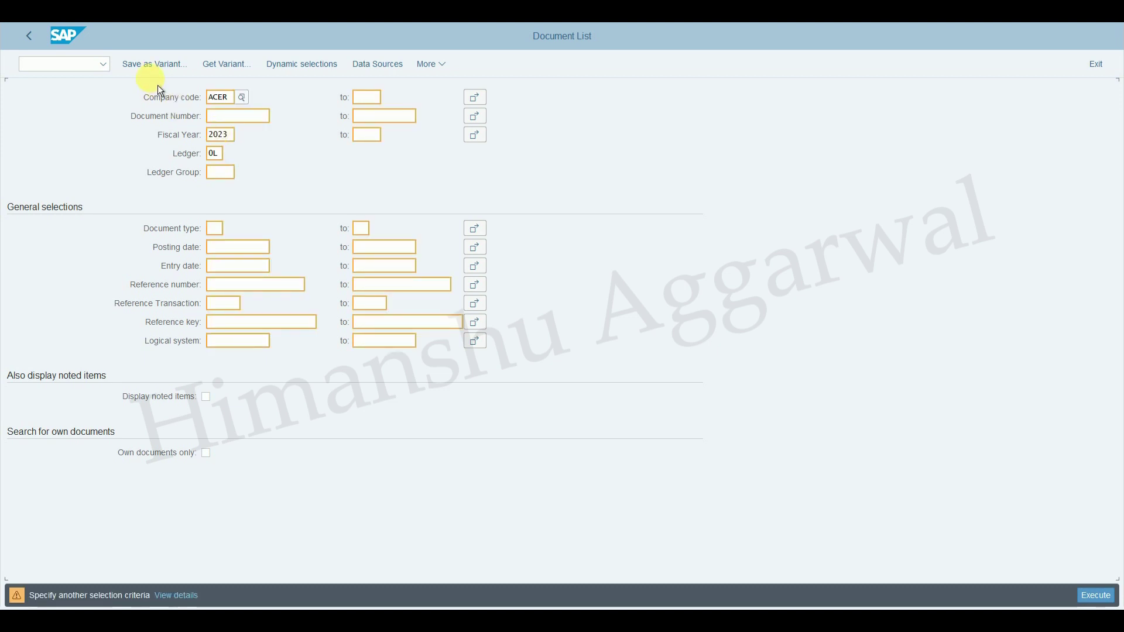
left_click(1098, 595)
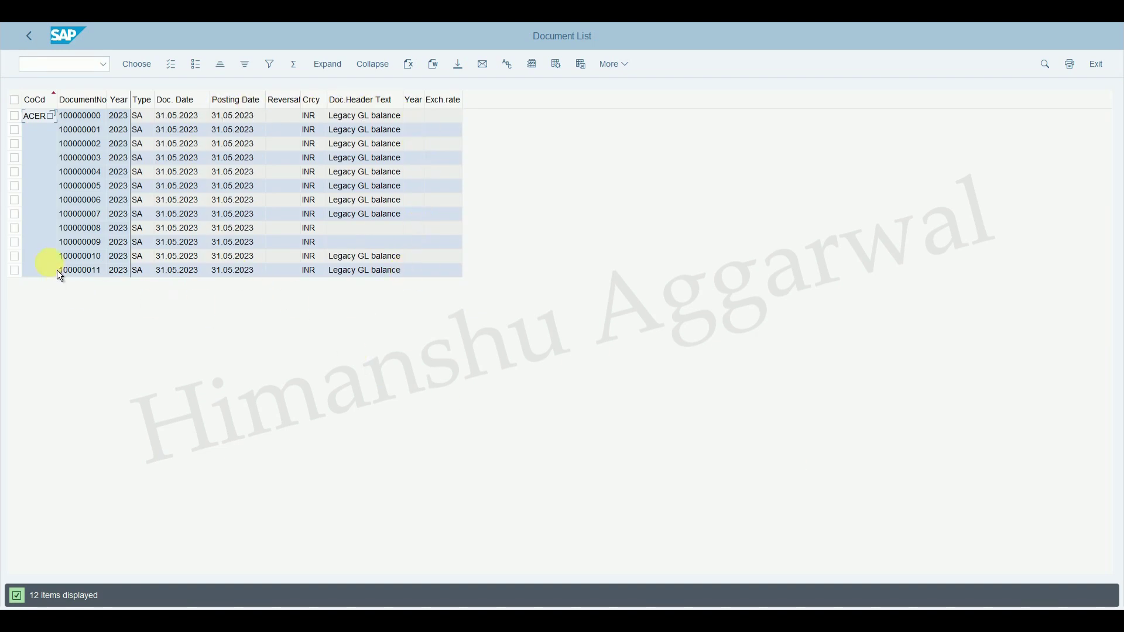
View the line items of the first listed document without header text, and return to SAP Easy Access
double_click(351, 231)
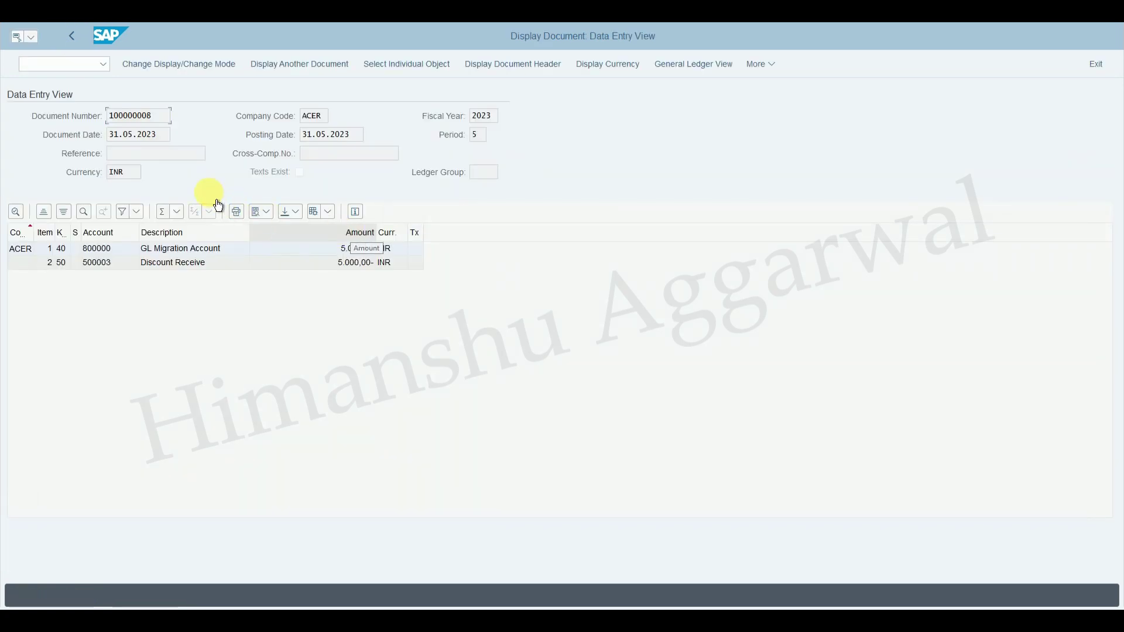
left_click(72, 37)
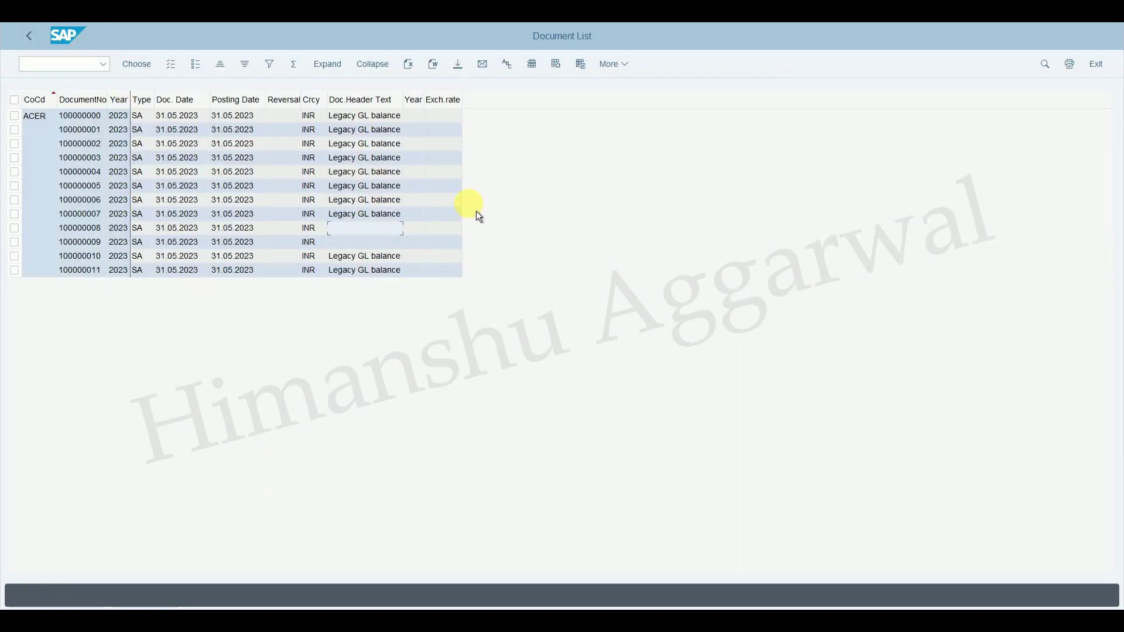
left_click(36, 47)
left_click(35, 45)
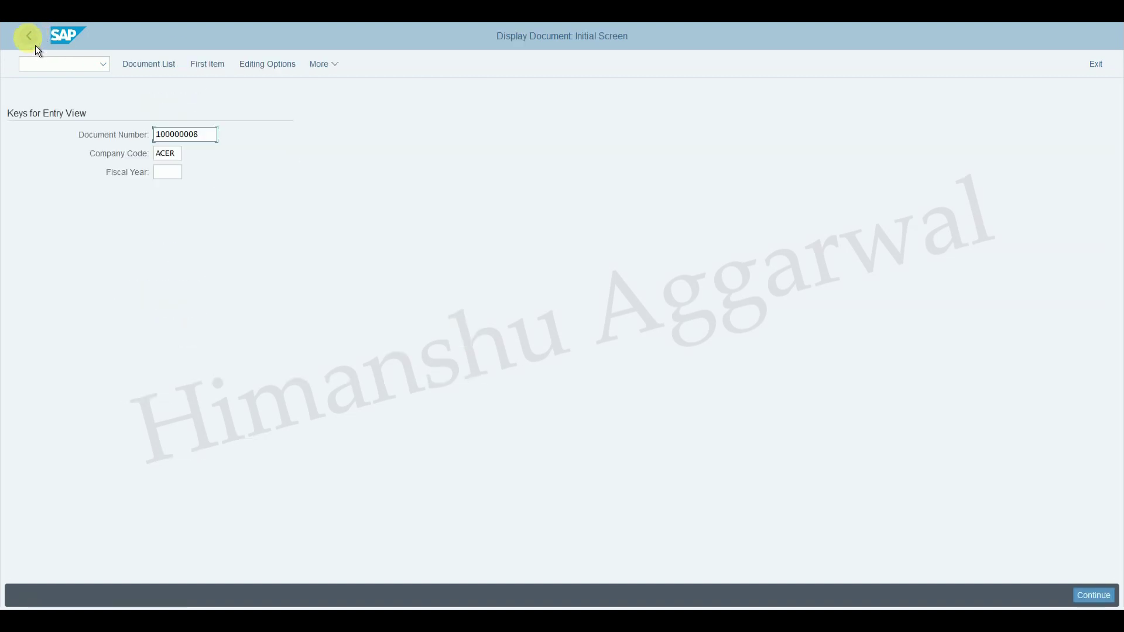
left_click(35, 45)
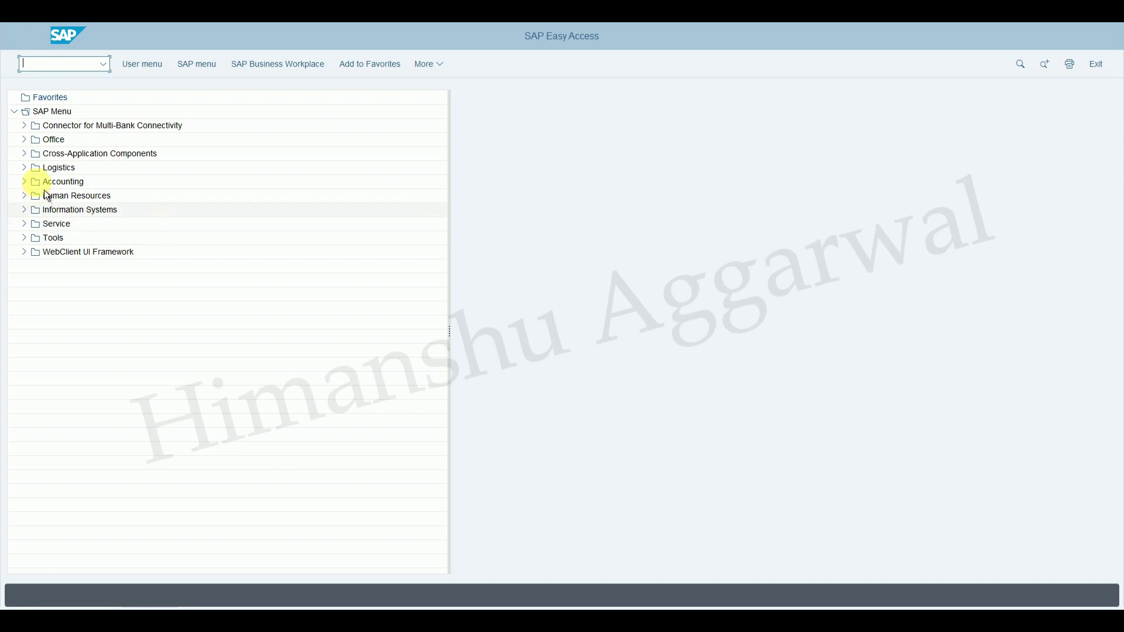
Open report S_PL0_86000030, G/L Account Balances (Detailed), from the General Ledger information system's general account balance reports
left_click(26, 183)
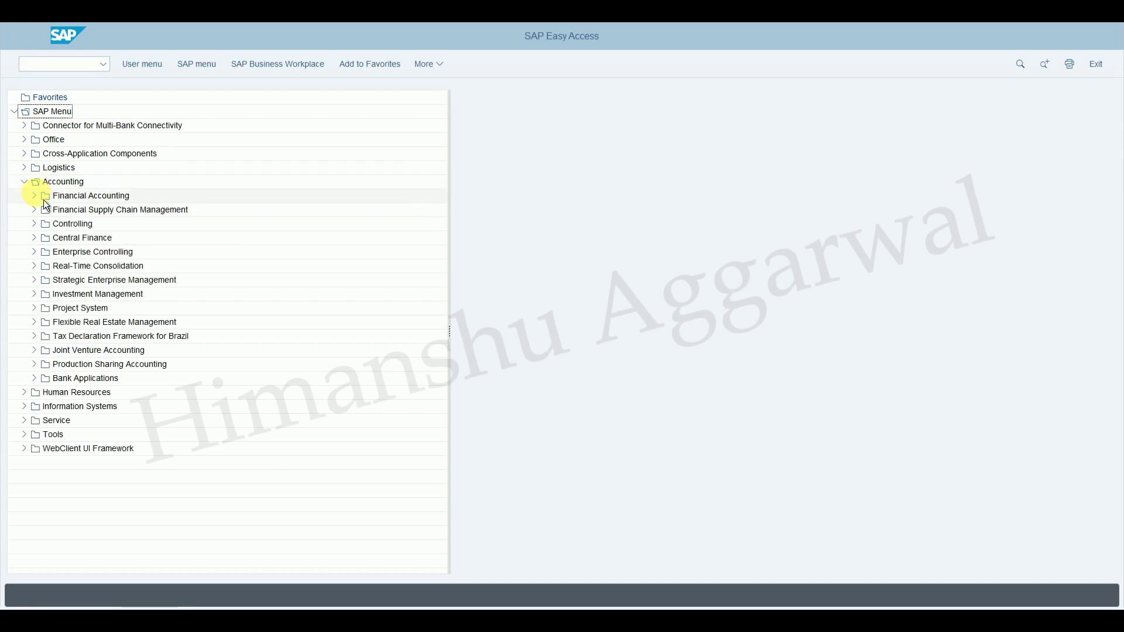
left_click(33, 195)
left_click(44, 210)
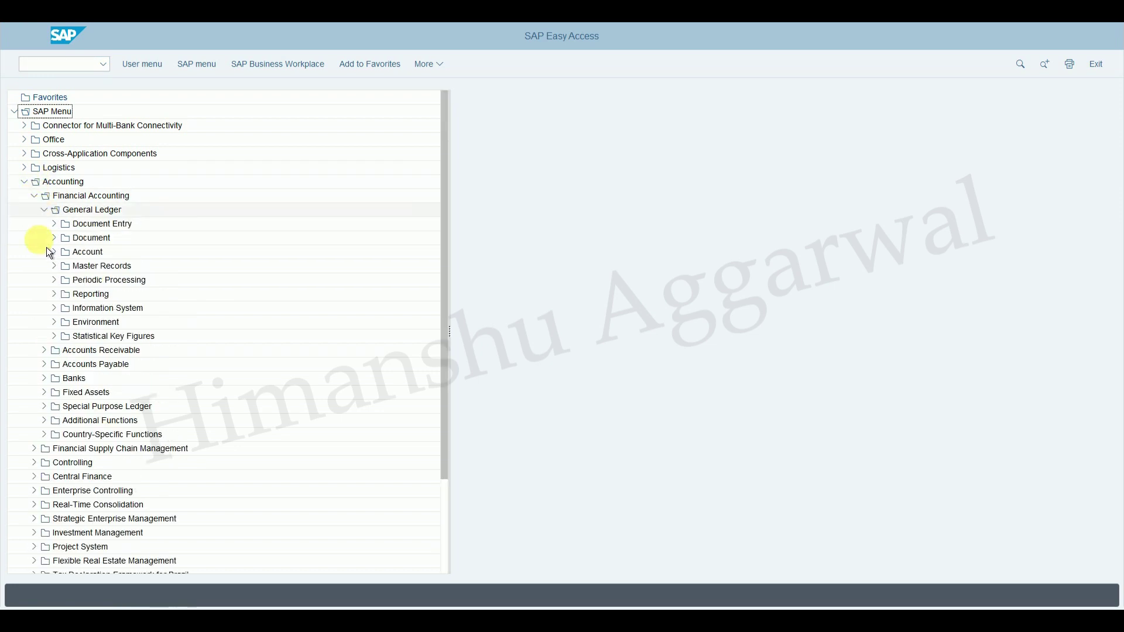
left_click(58, 314)
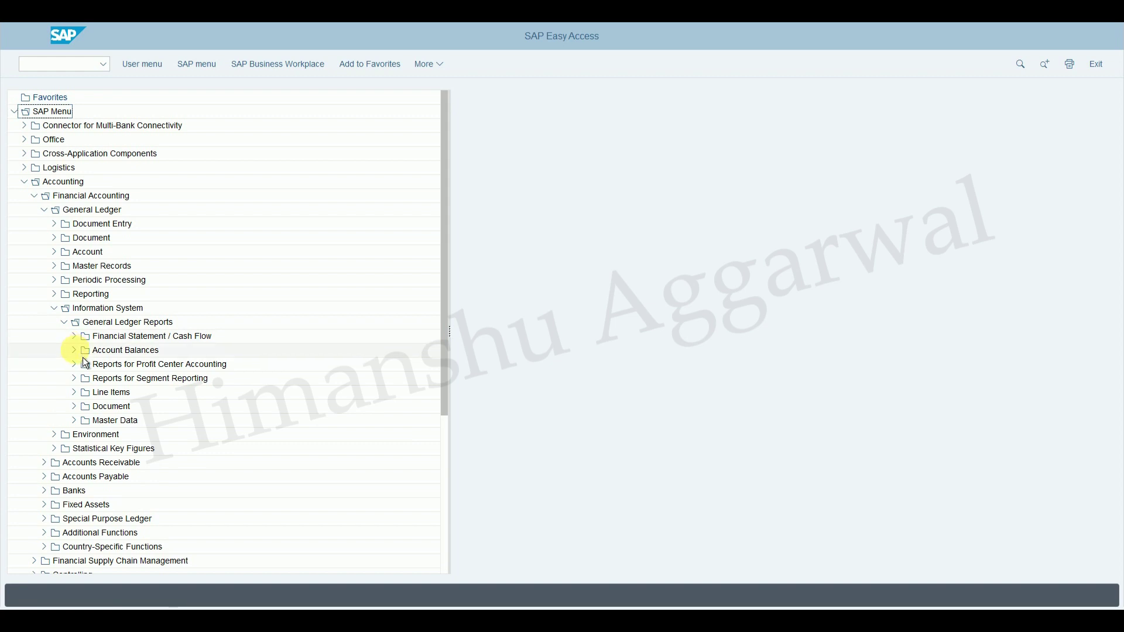
left_click(76, 351)
left_click(84, 364)
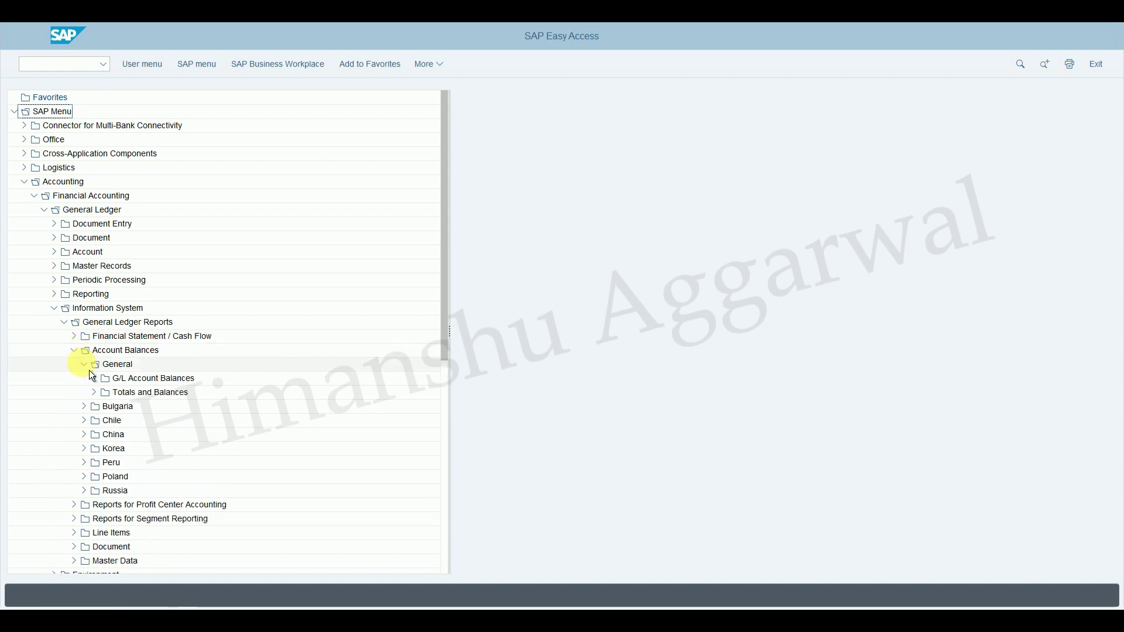
left_click(93, 379)
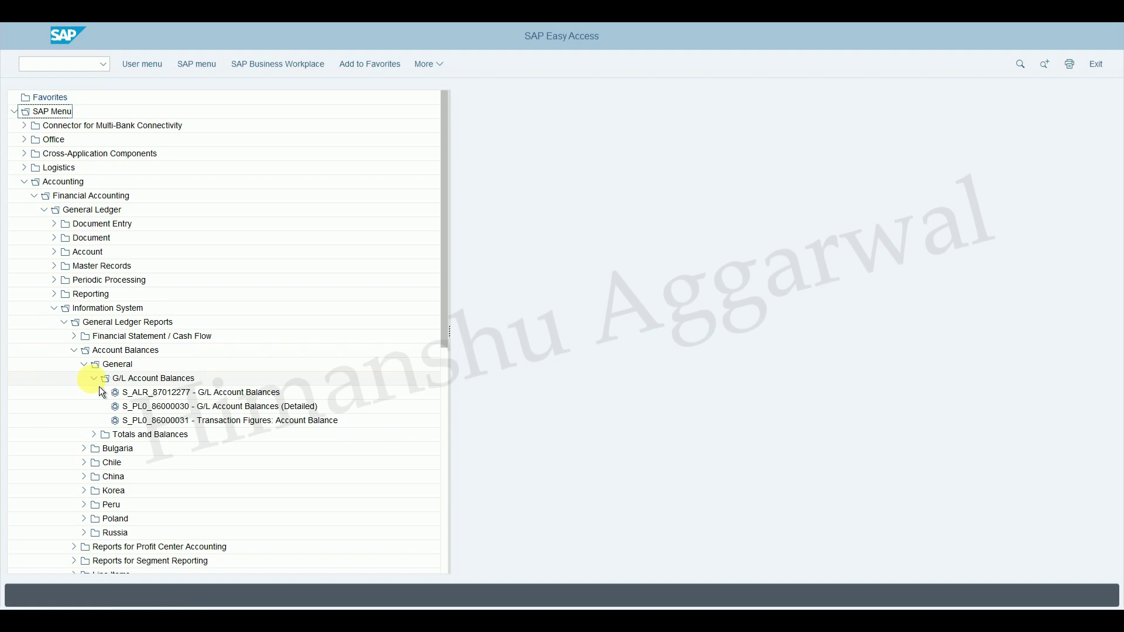
left_click(168, 405)
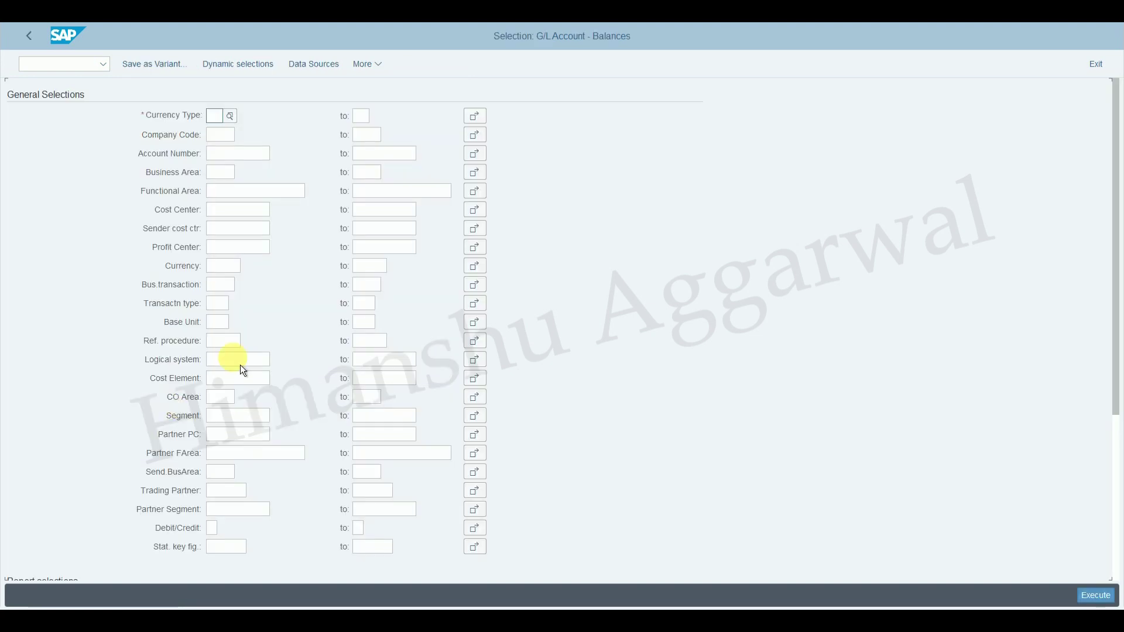
Enter currency type 10 and company code ACER in the general selections of the G/L account balances report
left_click(214, 116)
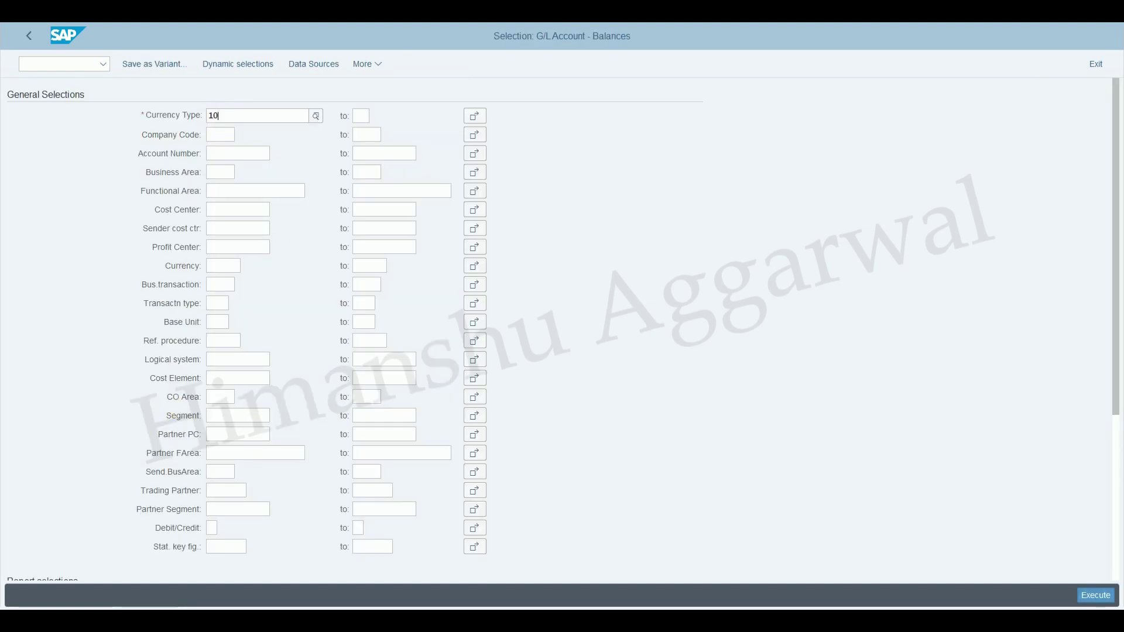
key("Return")
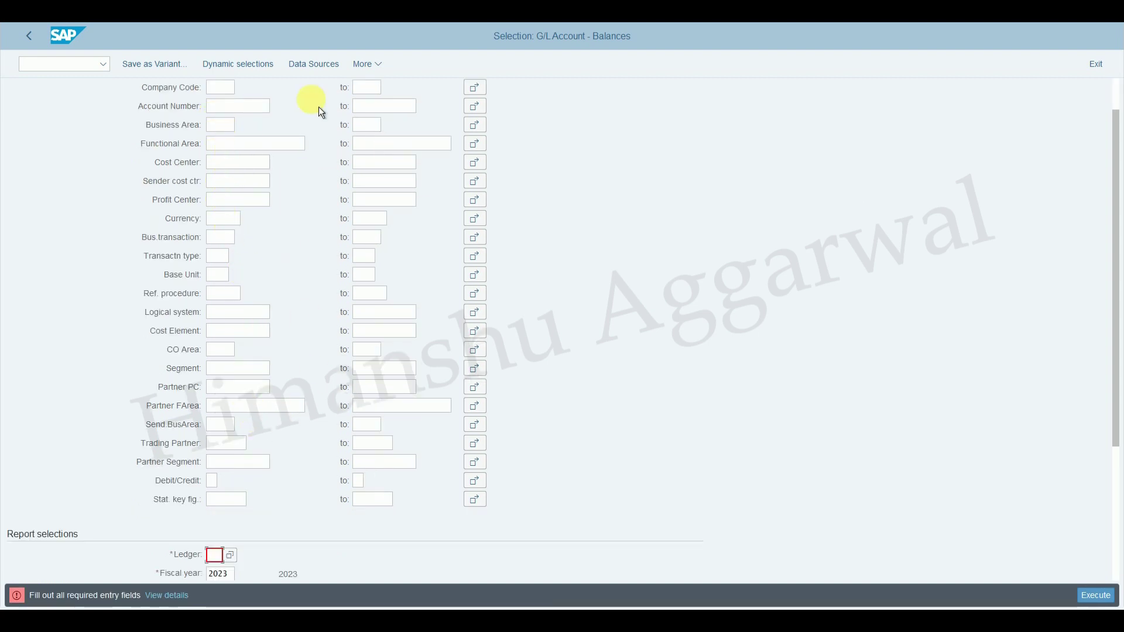
left_click(234, 88)
type("ac")
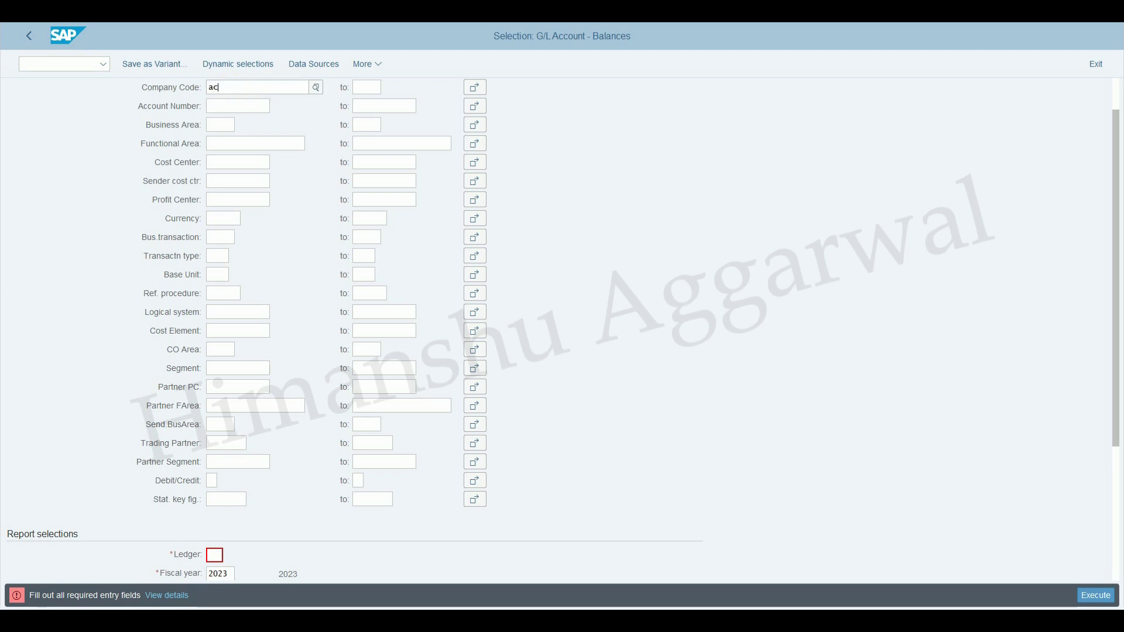
type("er")
scroll(237, 110, "up", 1)
left_click(241, 193)
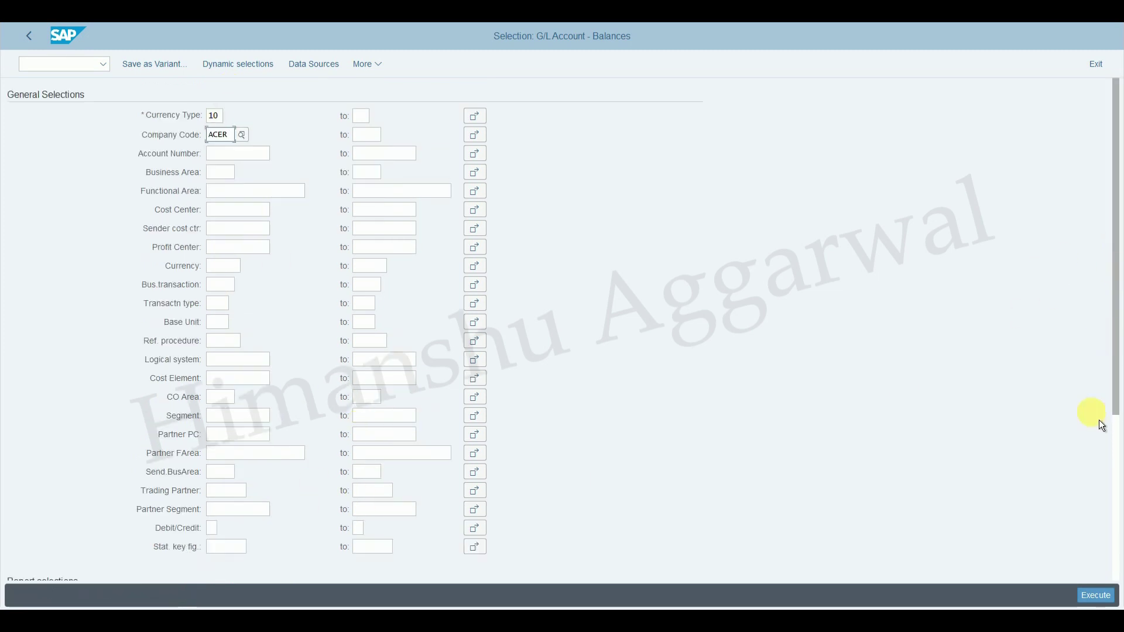
Enter leading ledger 0L and set both the from period and the to period to 6 in the report selections
scroll(1096, 421, "down", 4)
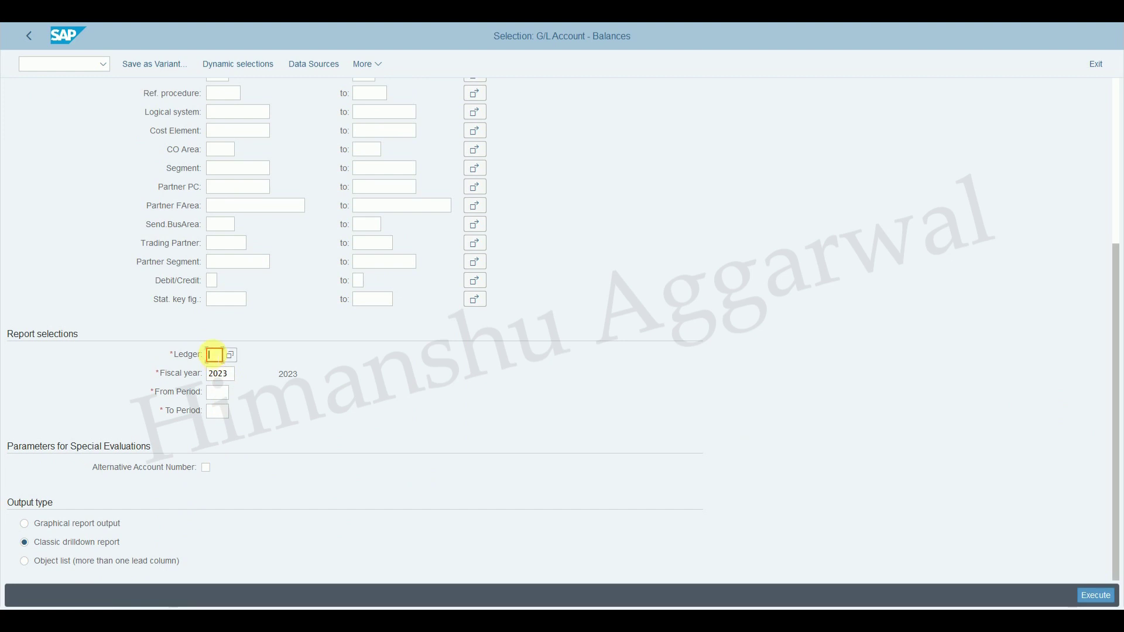
left_click(217, 393)
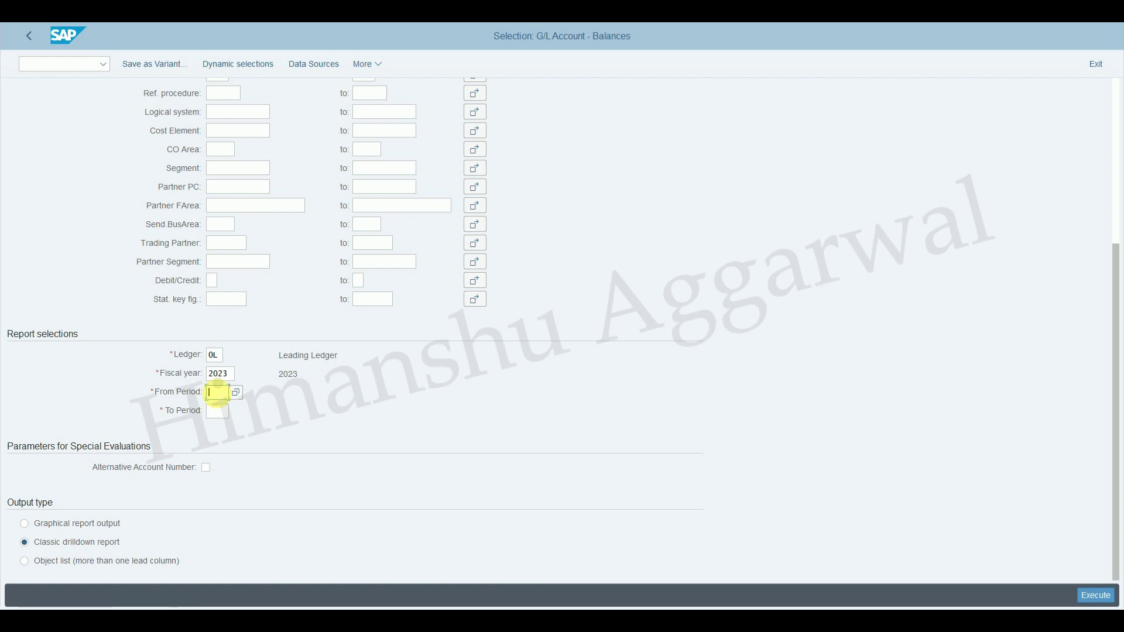
type("6")
left_click(218, 411)
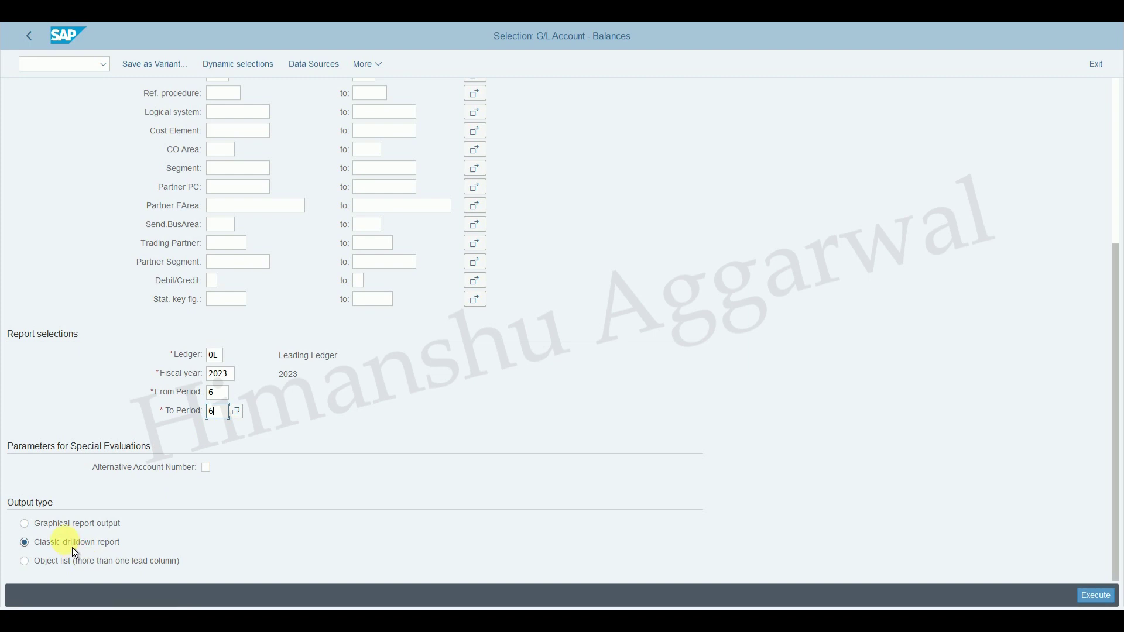
Change both the from period and the to period to 5 and run the G/L account balances report
left_click(216, 393)
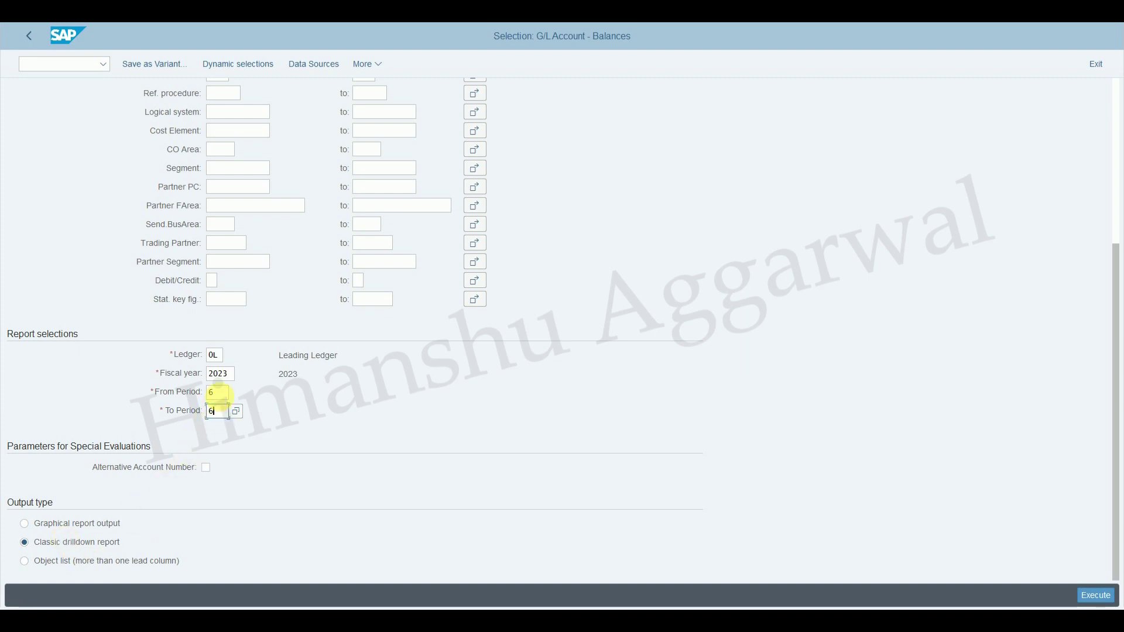
key("BackSpace")
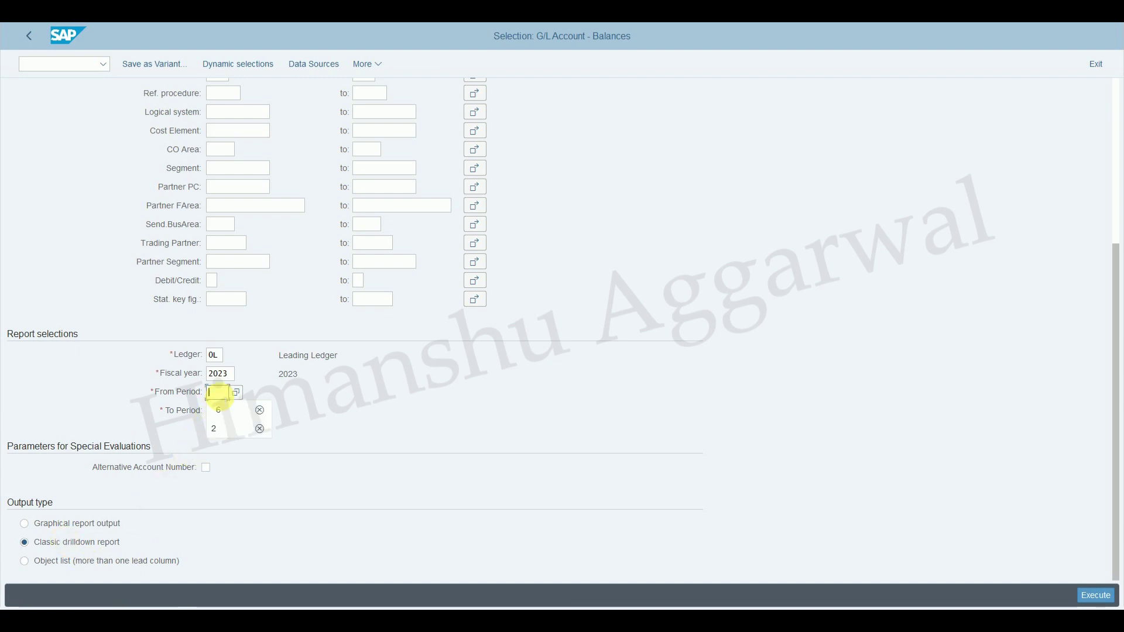
type("5")
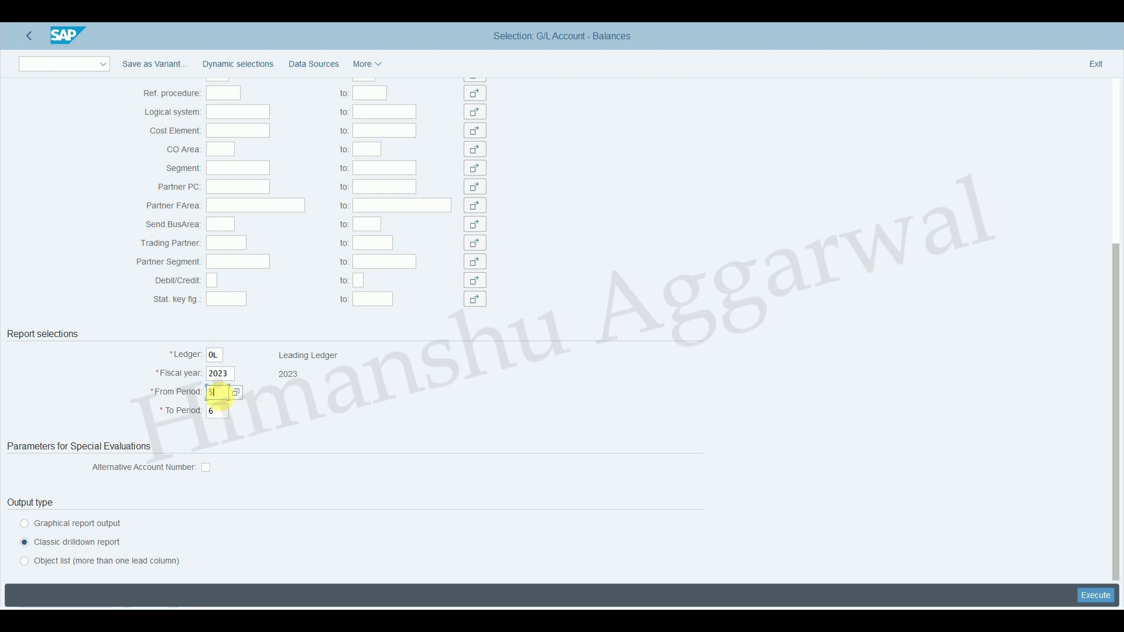
left_click(217, 412)
key("BackSpace")
type("5")
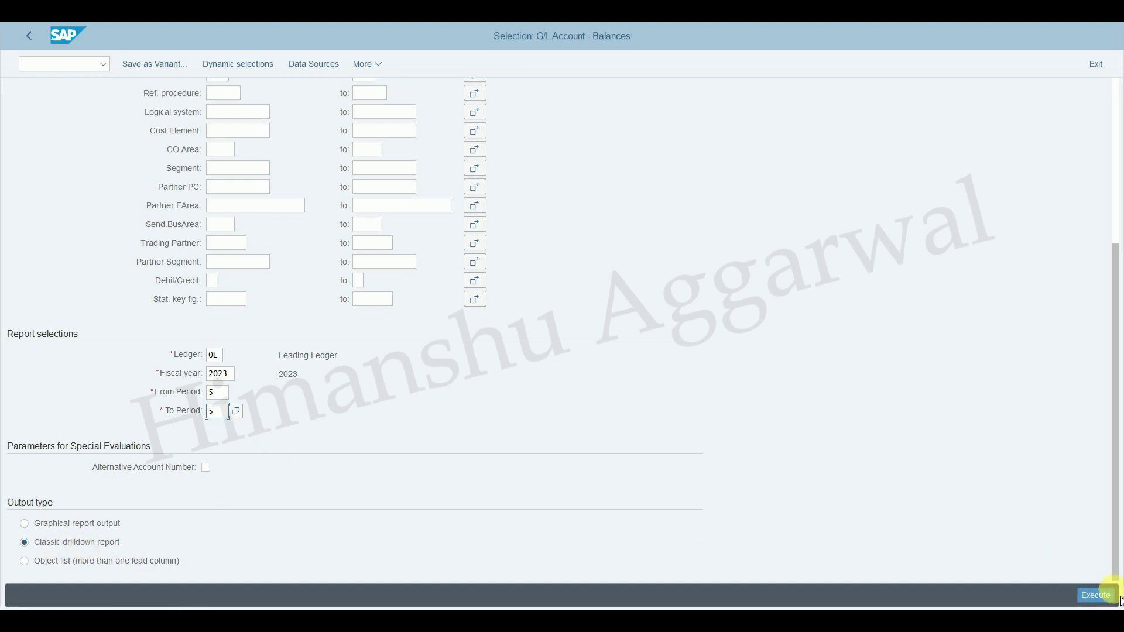
left_click(1103, 604)
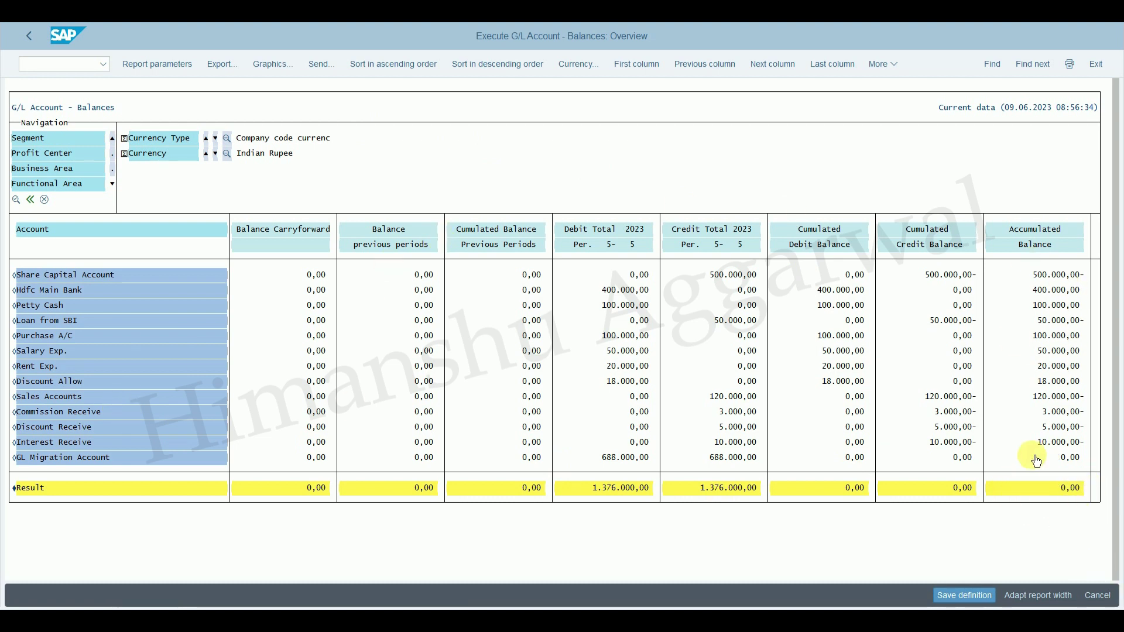
Switch to the Trial Balance sheet in Excel, check the debit, credit and balance totals, and return to the SAP report
left_click(686, 26)
left_click(346, 413)
left_click(410, 413)
left_click(492, 412)
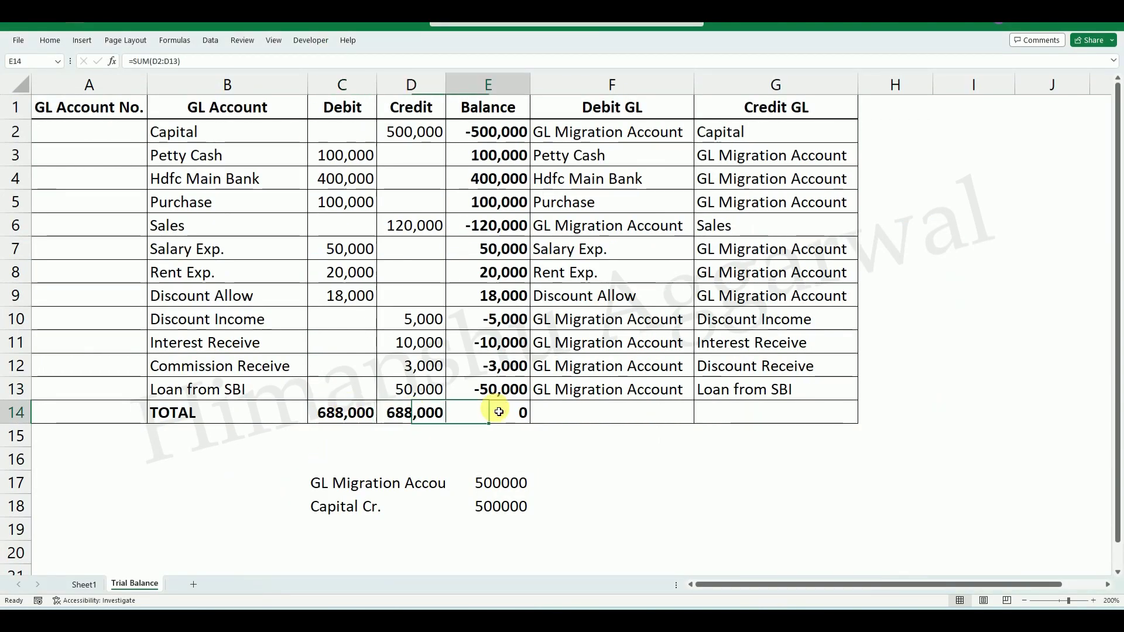
left_click(797, 622)
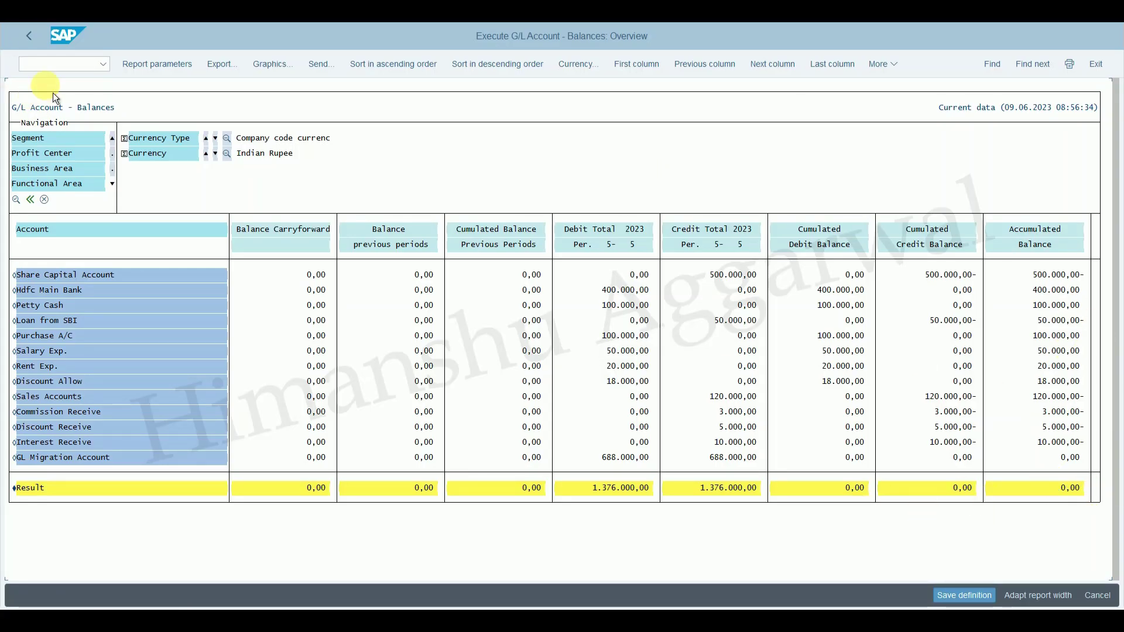
Leave the report output without saving and rerun the report with currency type 30
left_click(39, 40)
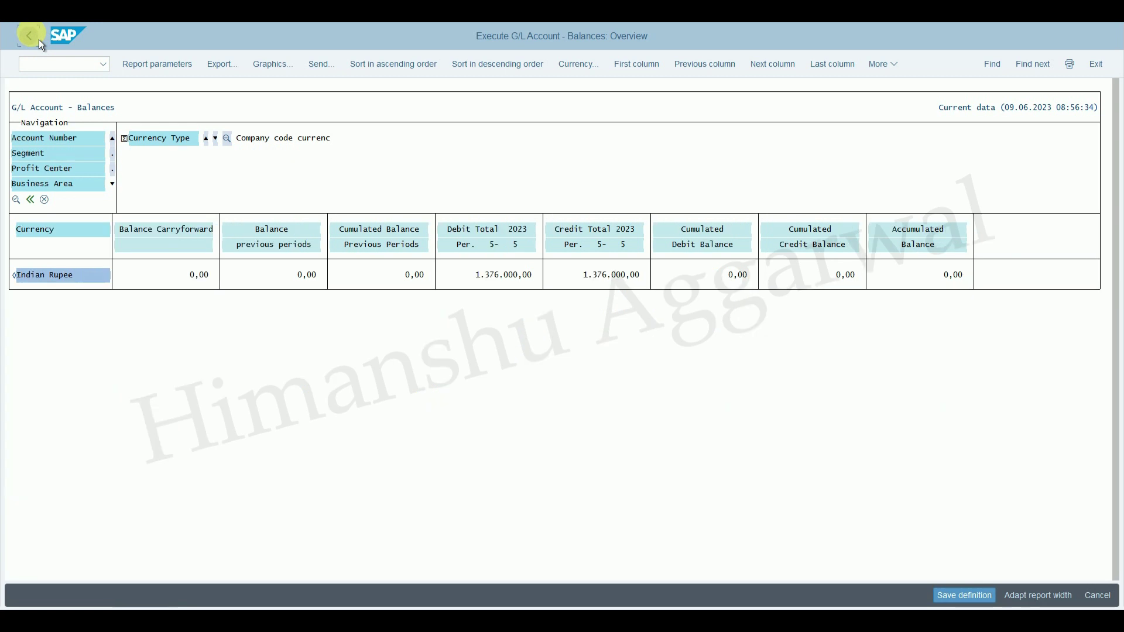
left_click(38, 40)
left_click(287, 296)
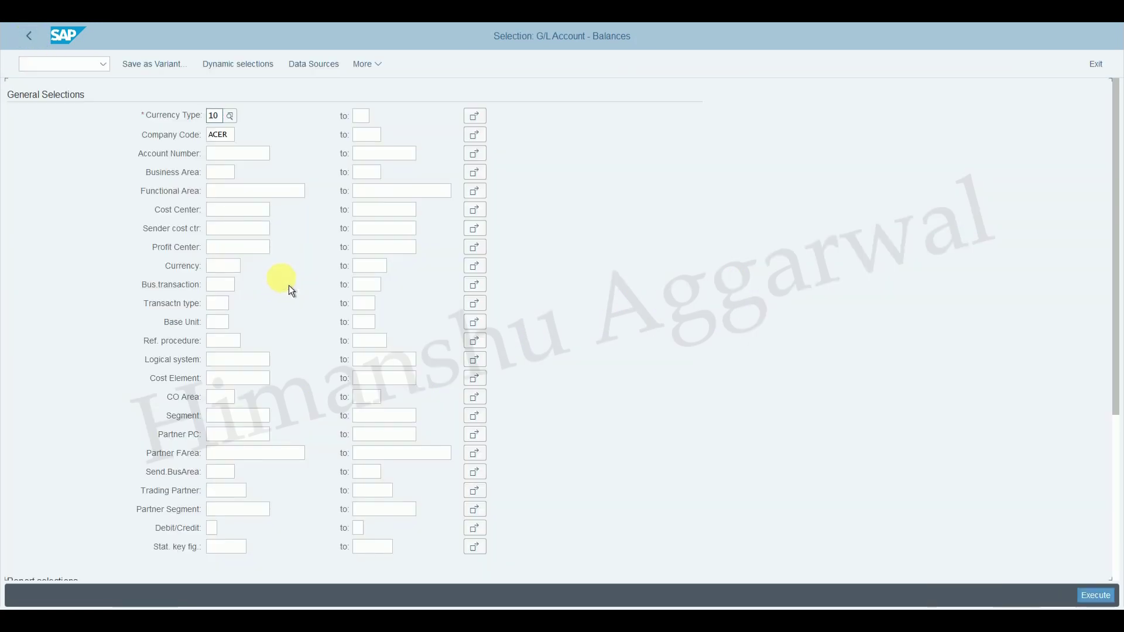
key("Delete")
type("3")
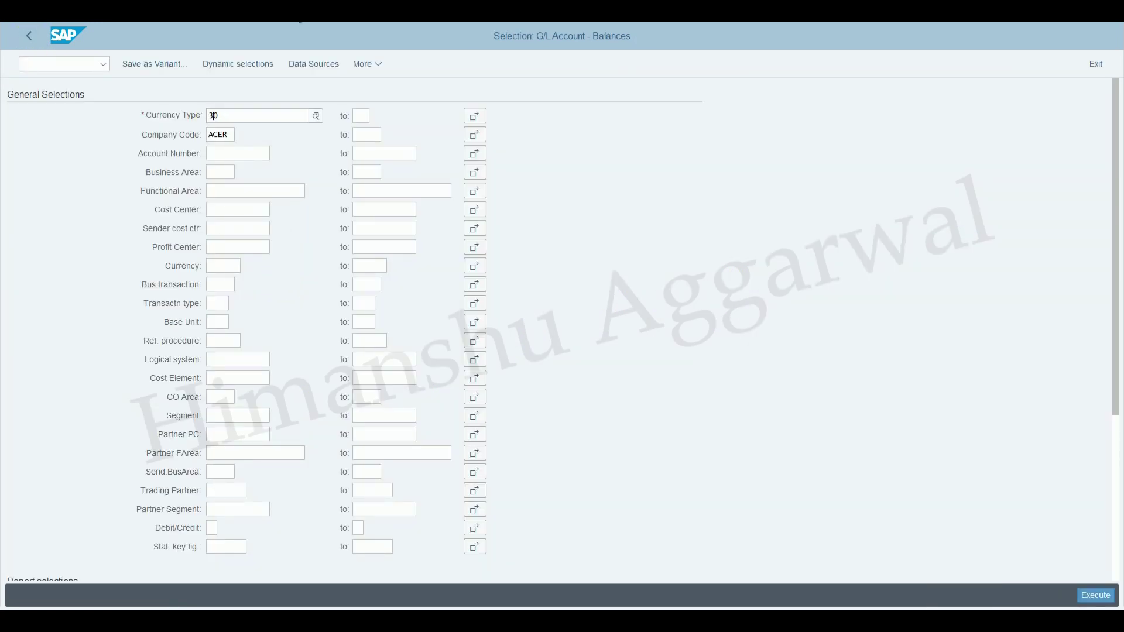
left_click(1114, 594)
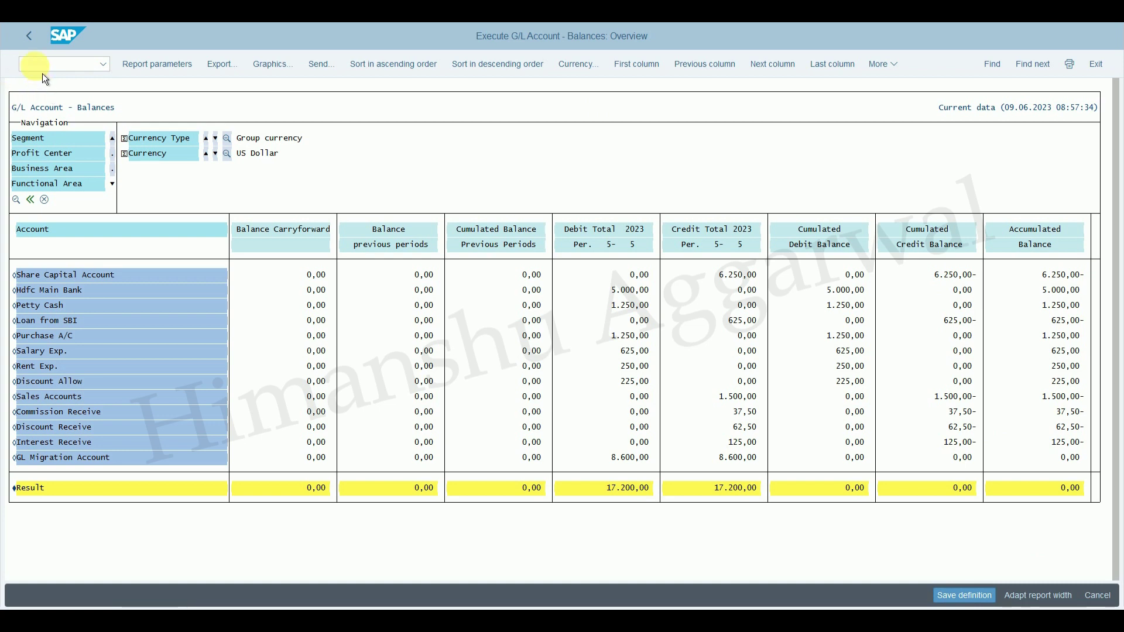
Exit the group currency report without saving its data and return to SAP Easy Access
left_click(36, 44)
left_click(37, 44)
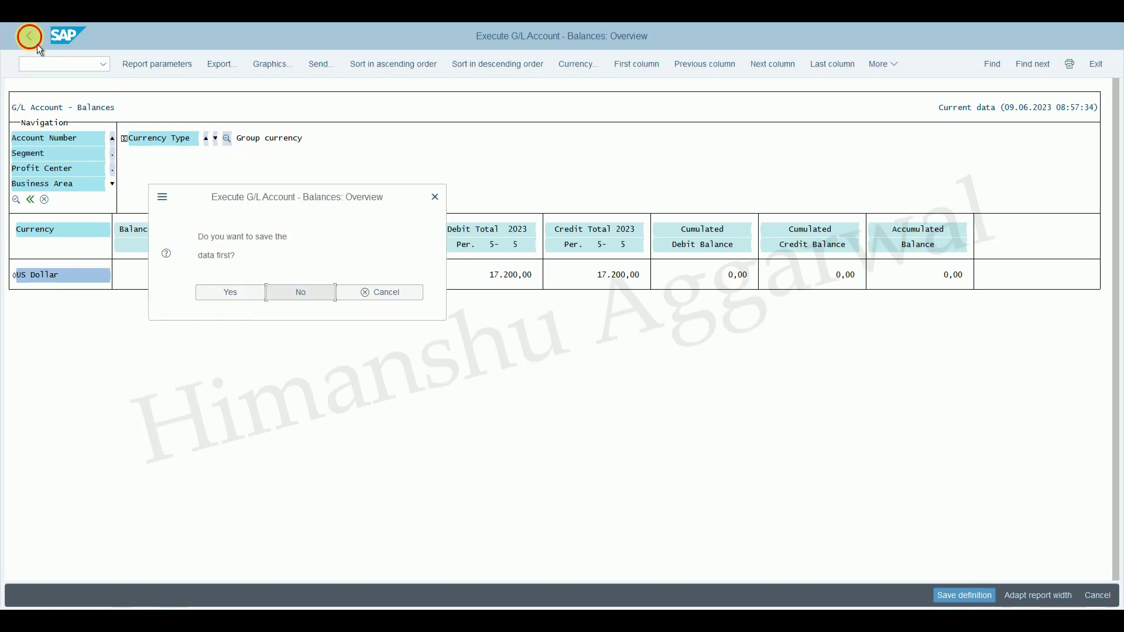
left_click(297, 292)
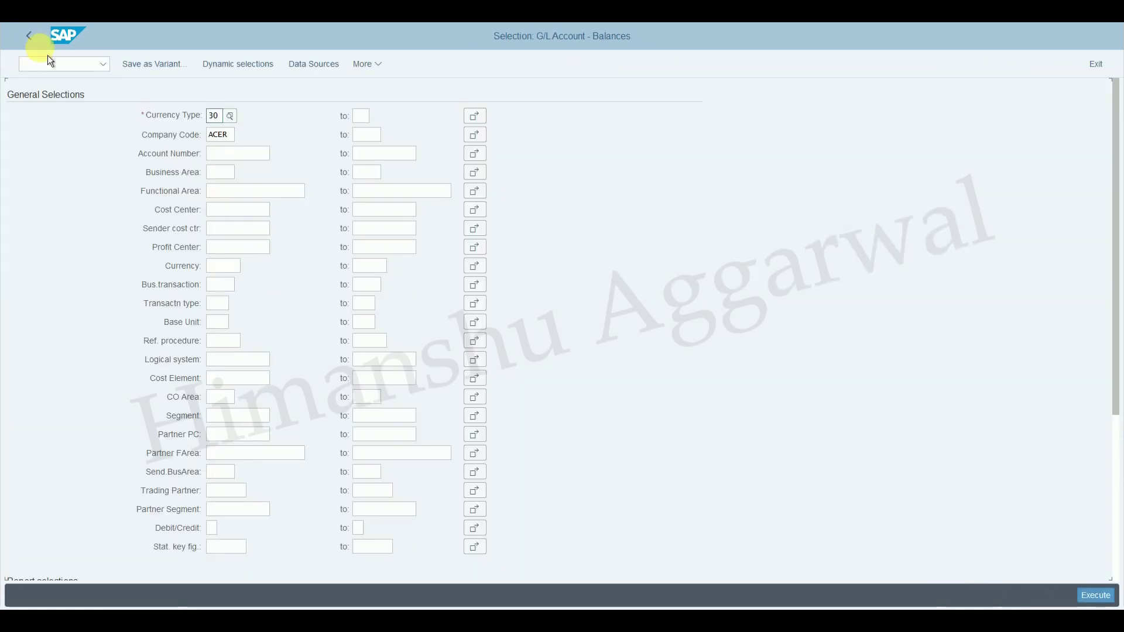
left_click(38, 42)
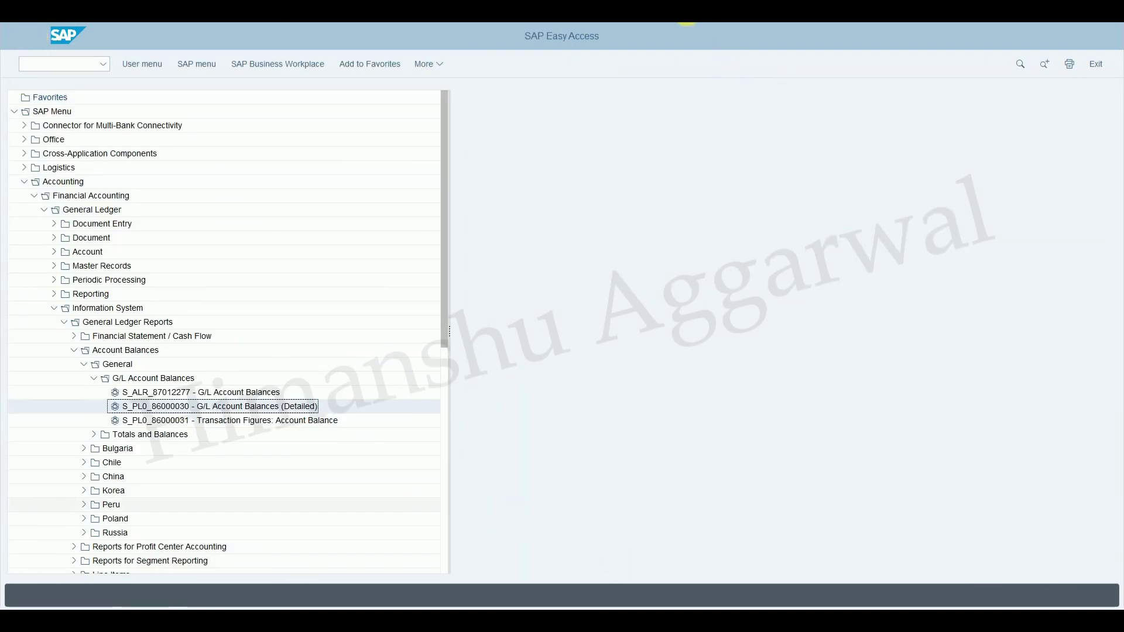
Switch to the Excel workbook and show the Legacy Data Migration heading on Sheet1
key("alt+Tab")
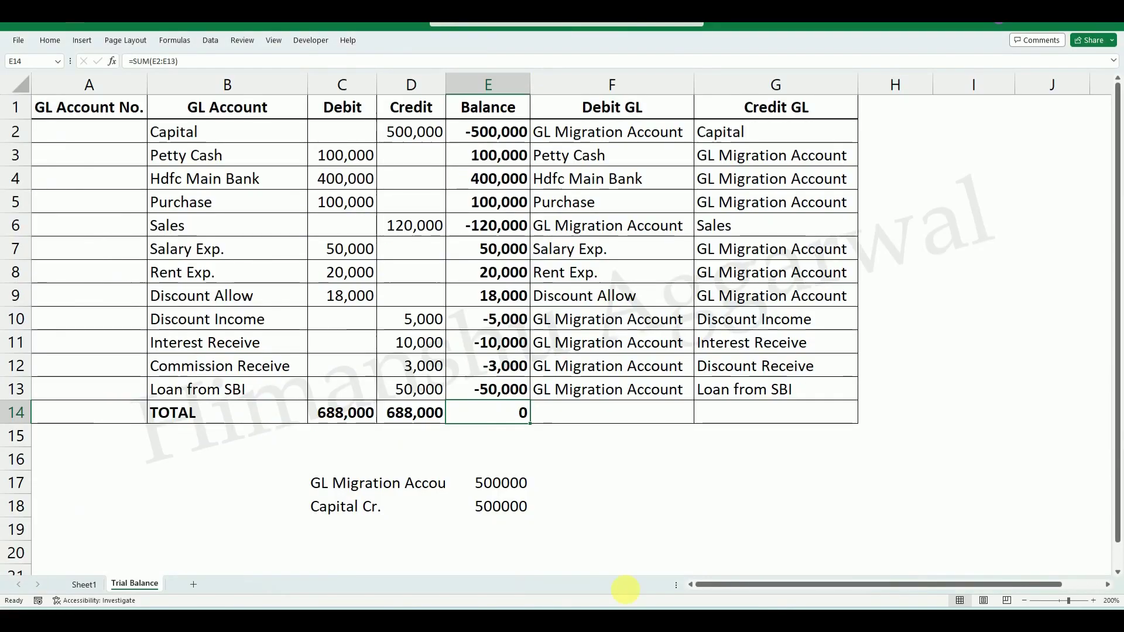
left_click(85, 585)
left_click(566, 116)
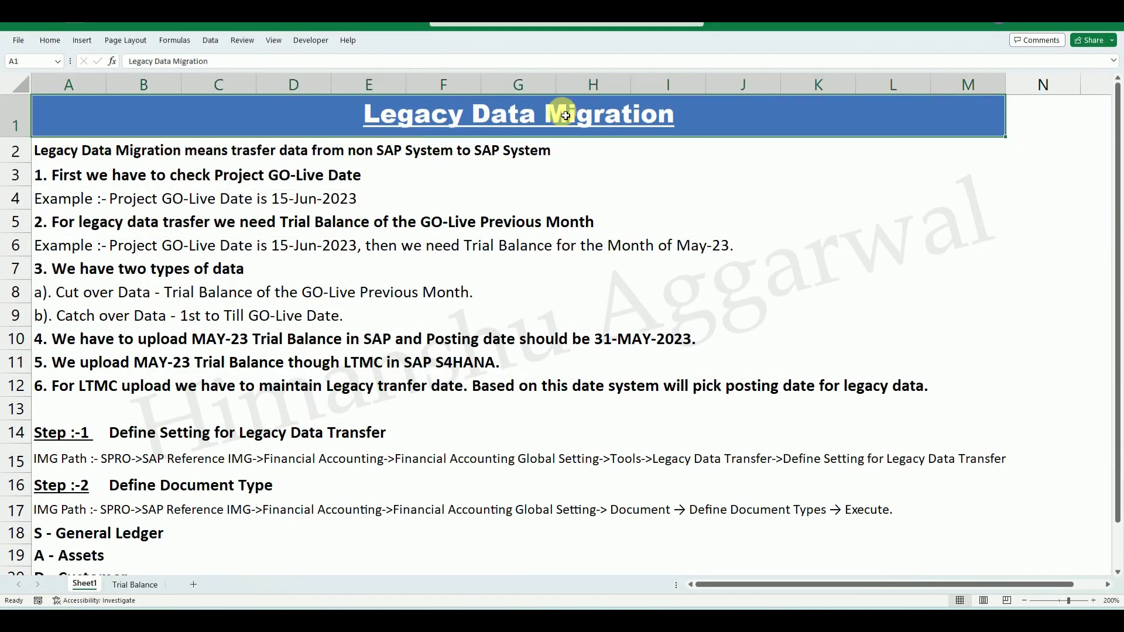